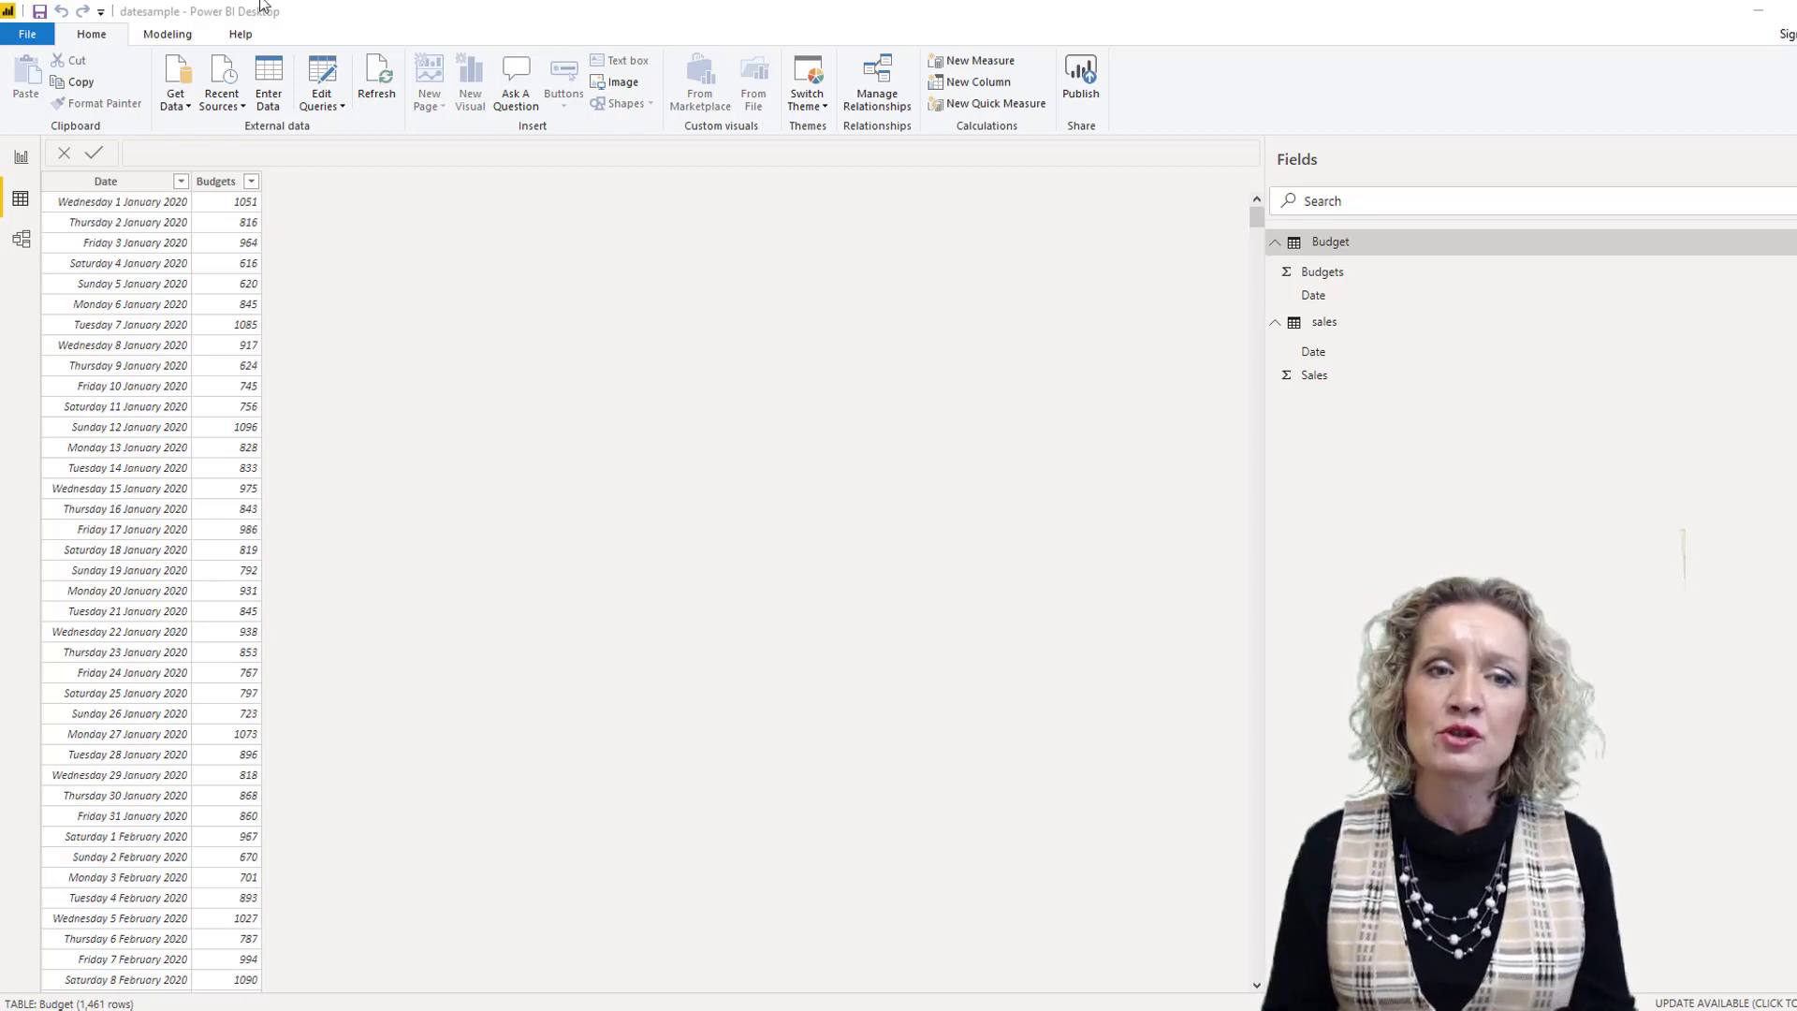
# Open the Power Query Editor, duplicate the sales query and rename the copy earliest
pyautogui.click(322, 103)
pyautogui.click(354, 136)
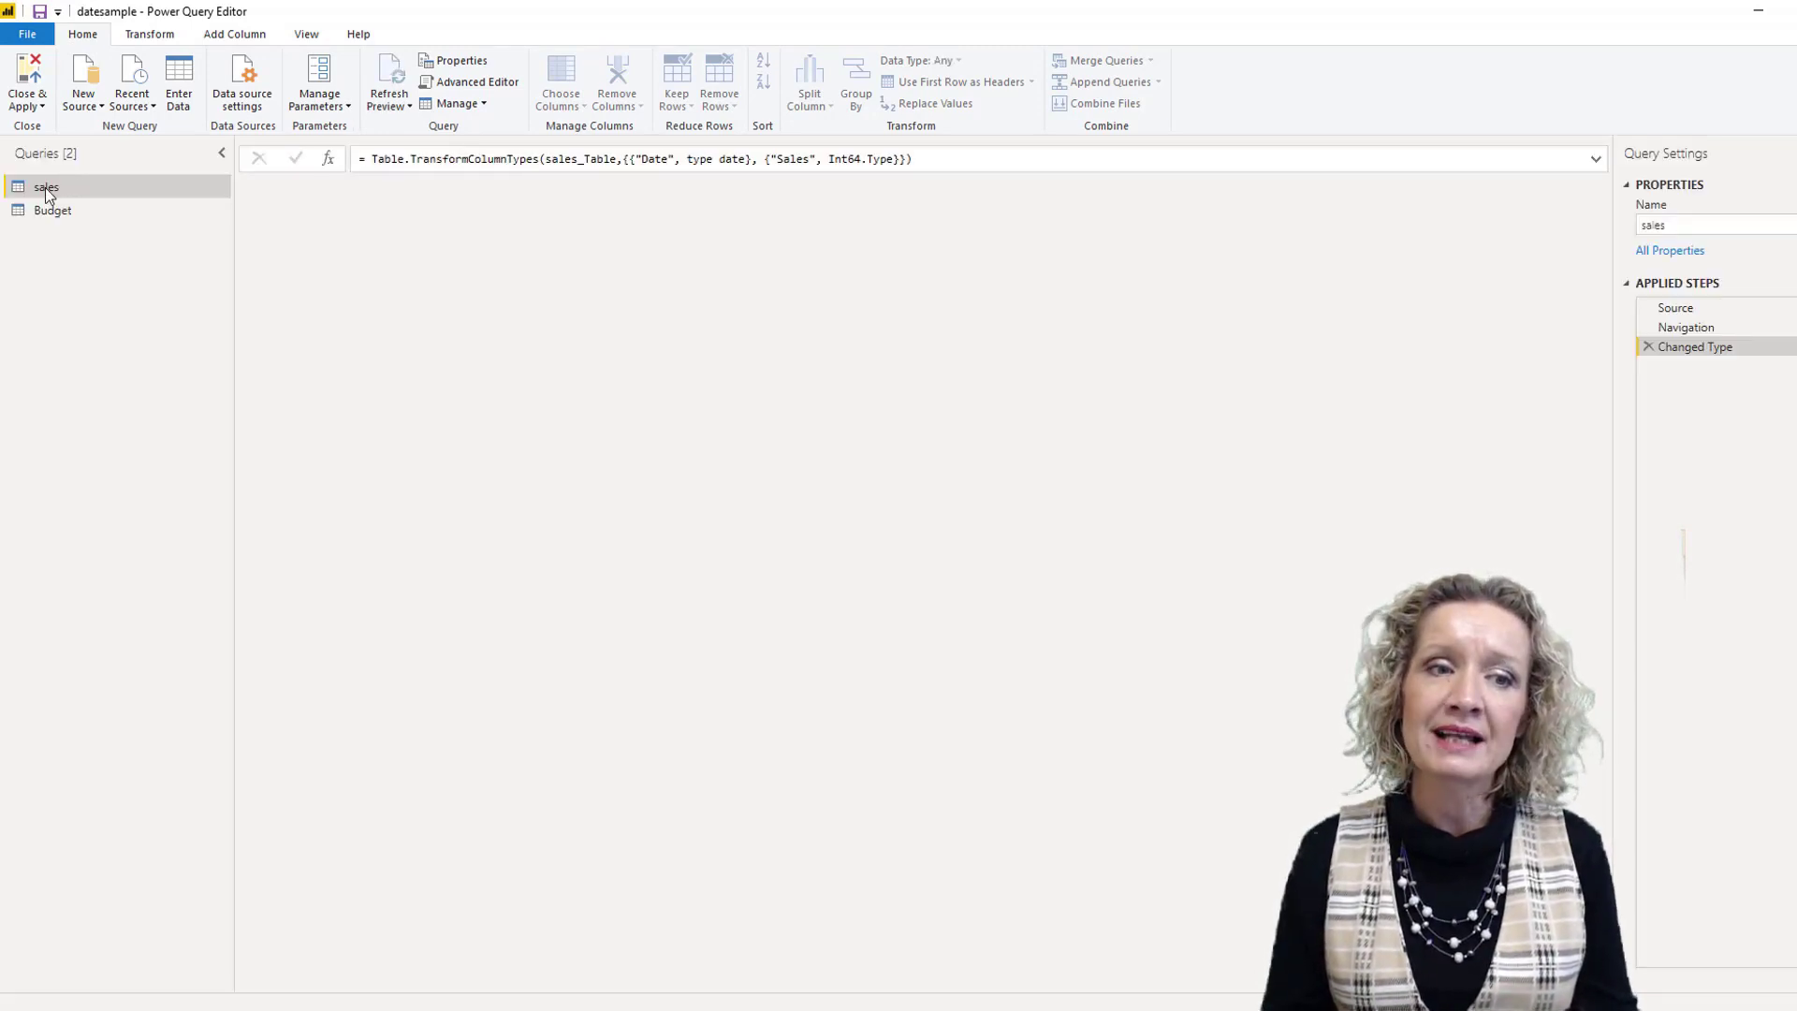
pyautogui.rightClick(37, 188)
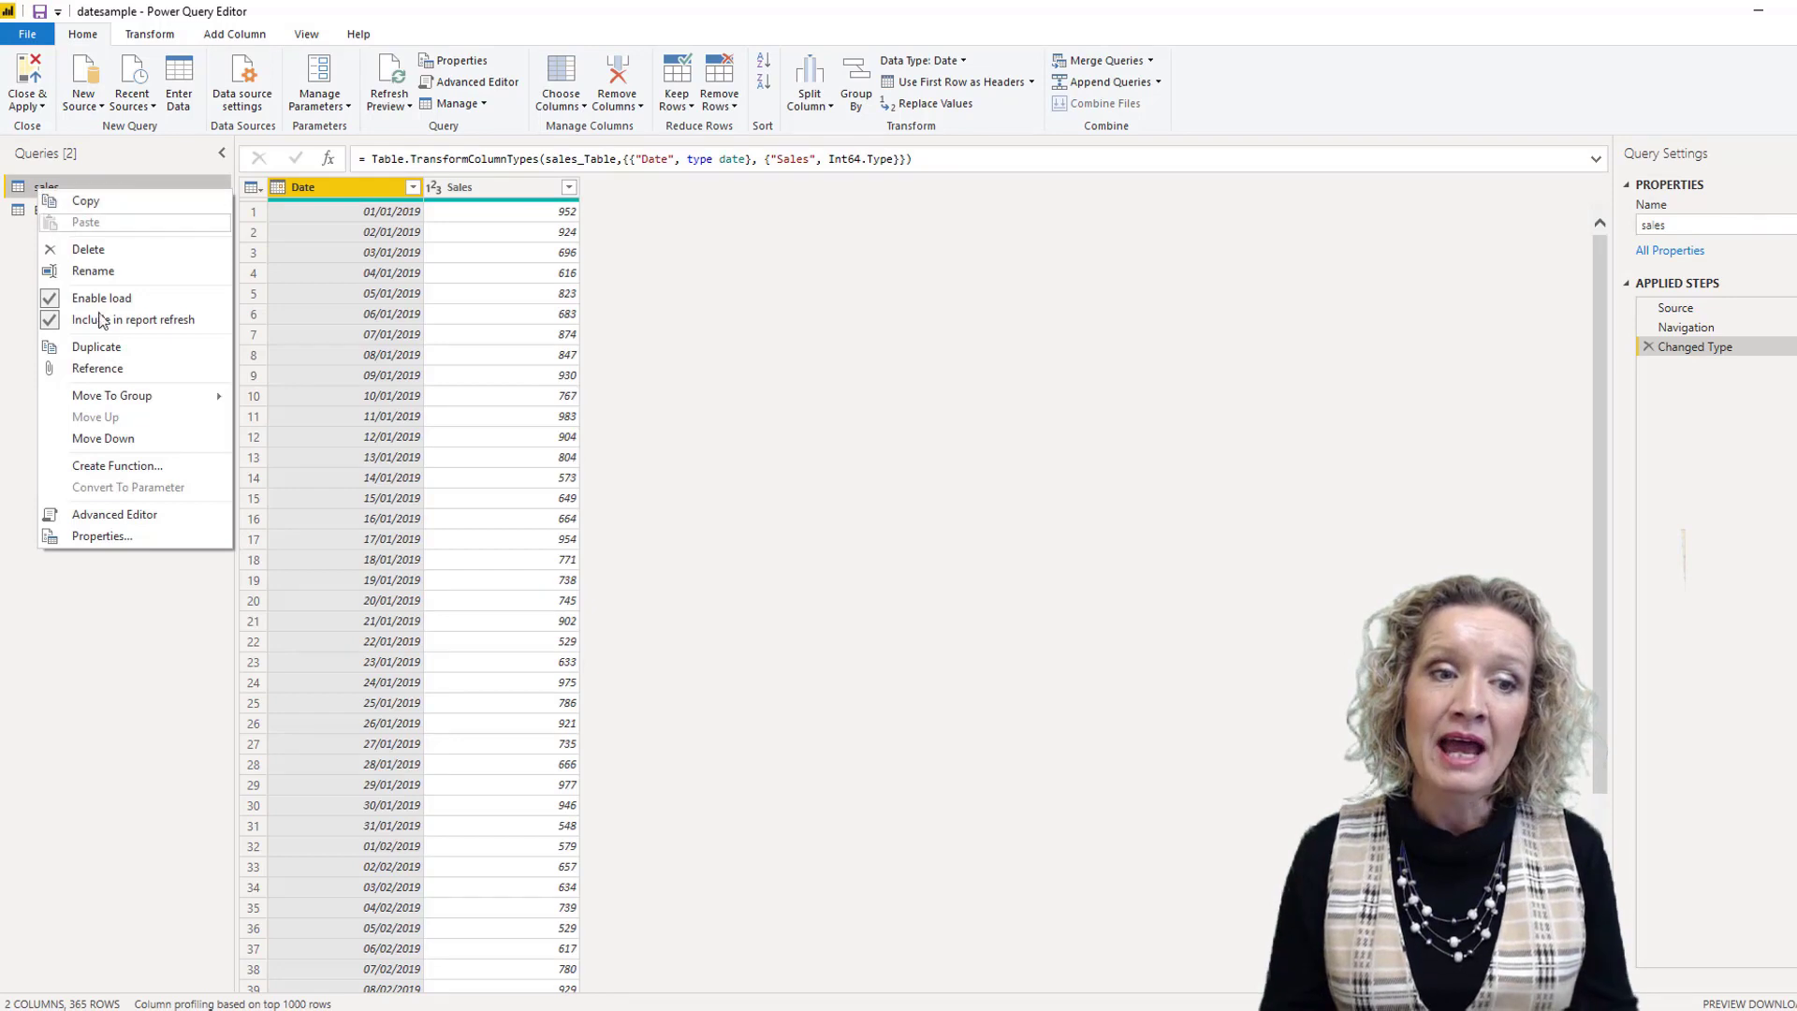
pyautogui.click(110, 348)
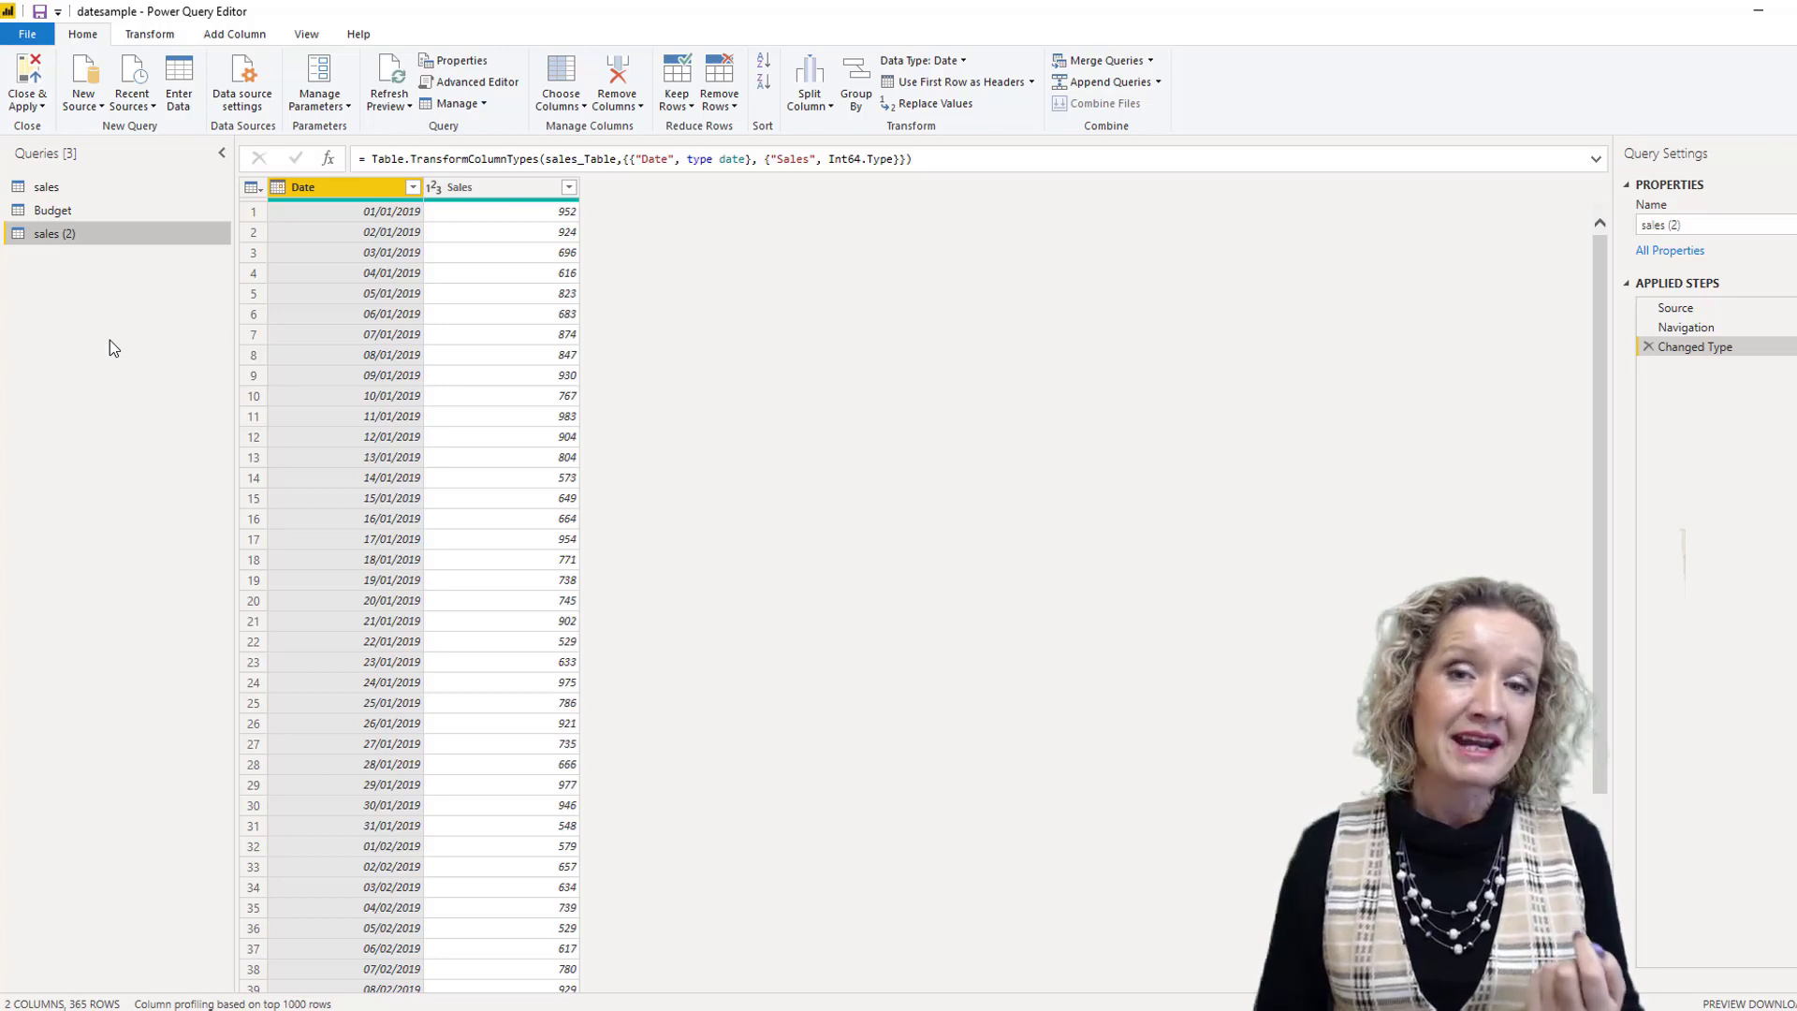
pyautogui.click(1666, 225)
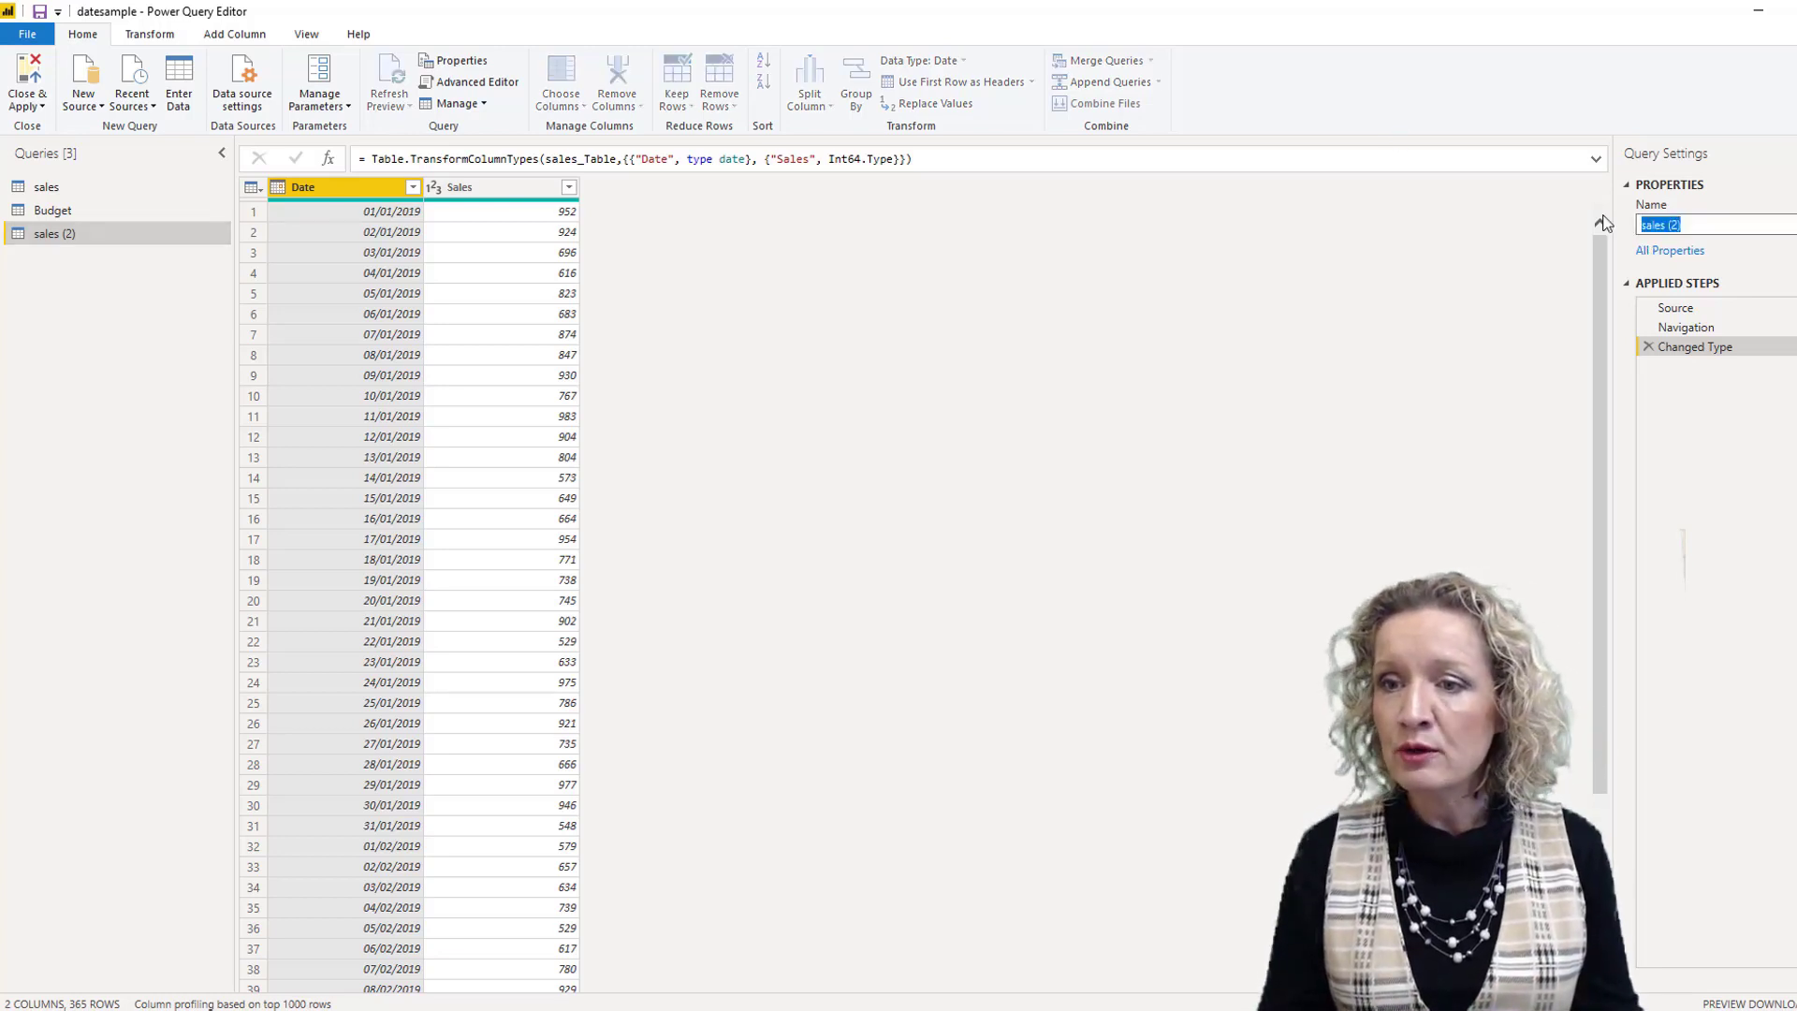
pyautogui.write('earliest')
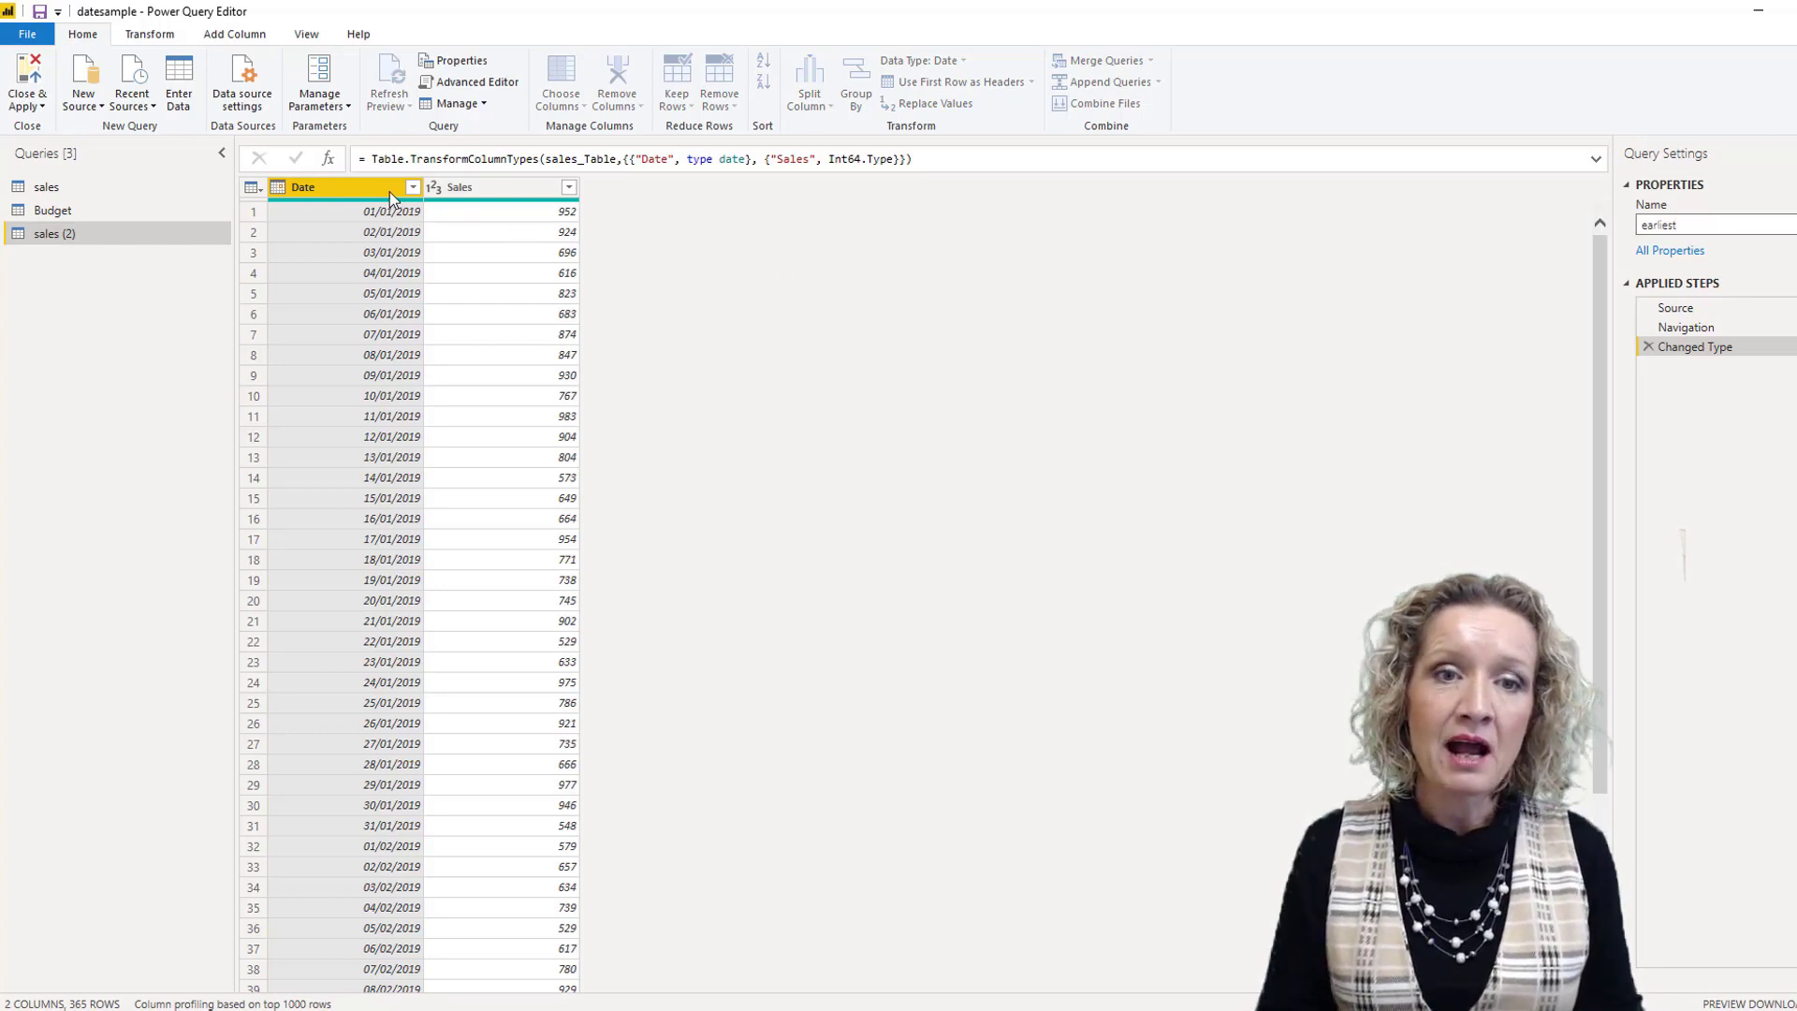
# Remove all columns except Date from the earliest query and filter Date to keep only the earliest date
pyautogui.click(155, 38)
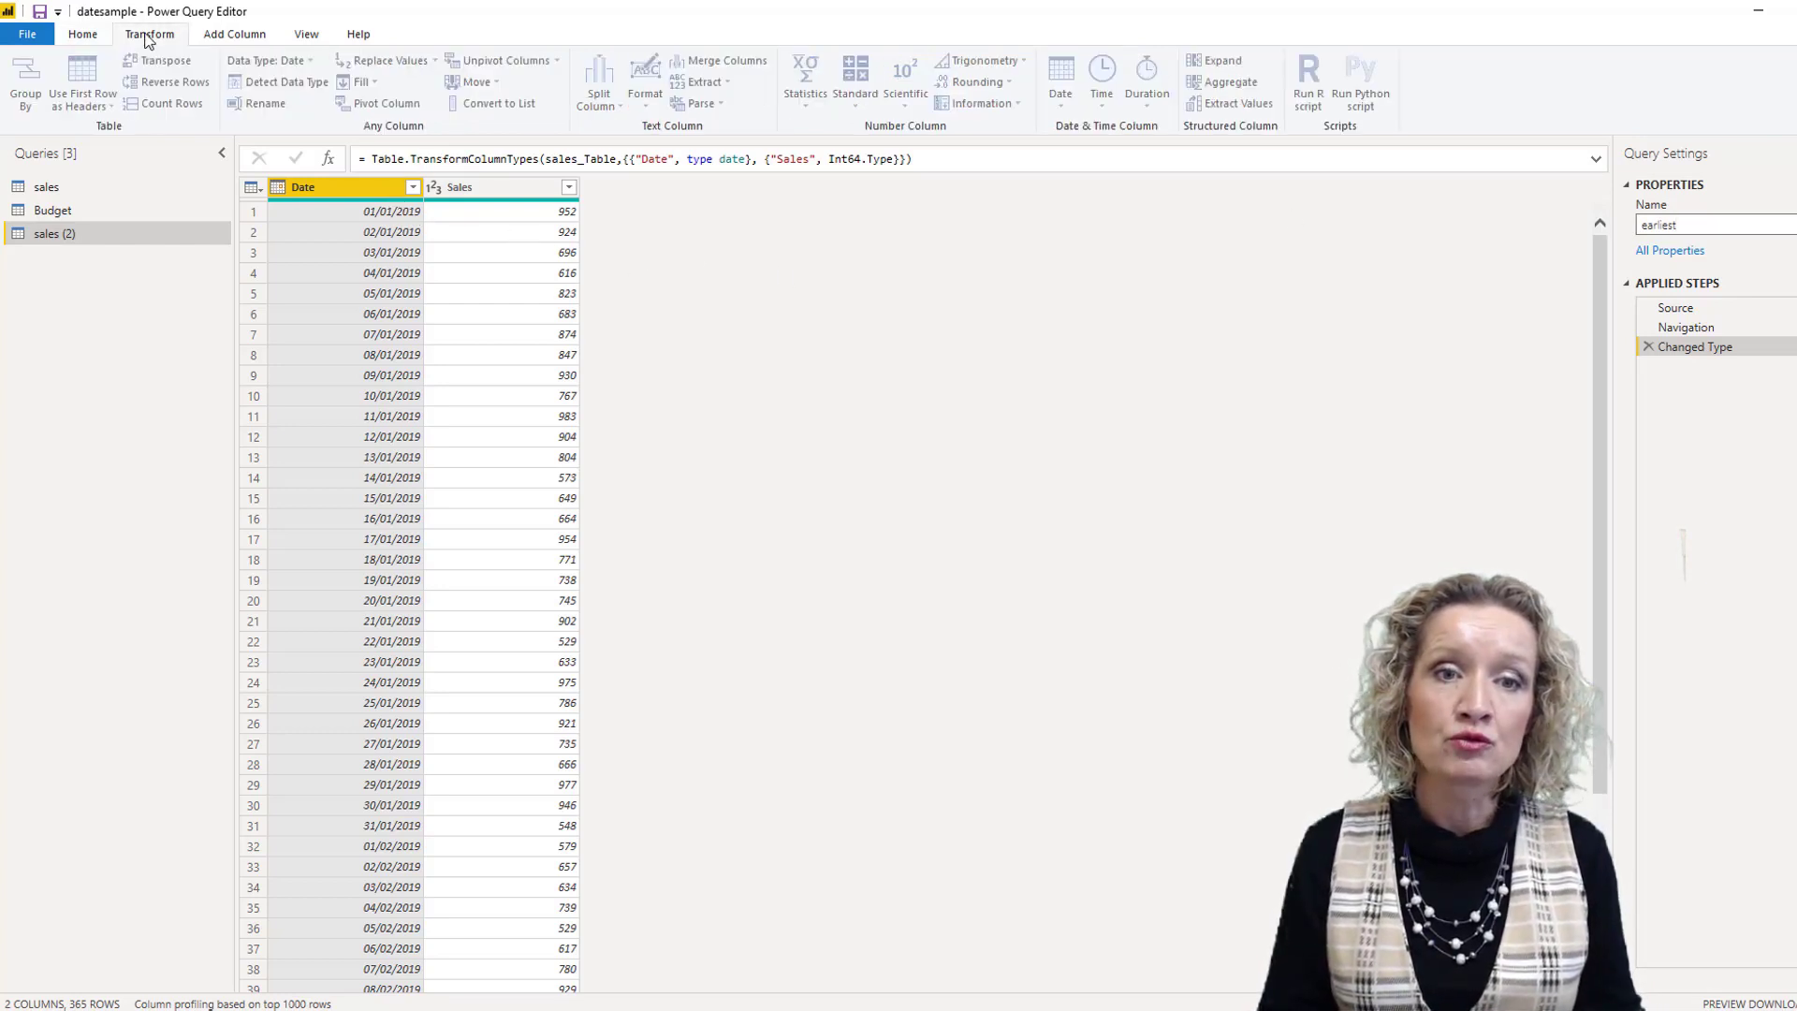
pyautogui.click(89, 36)
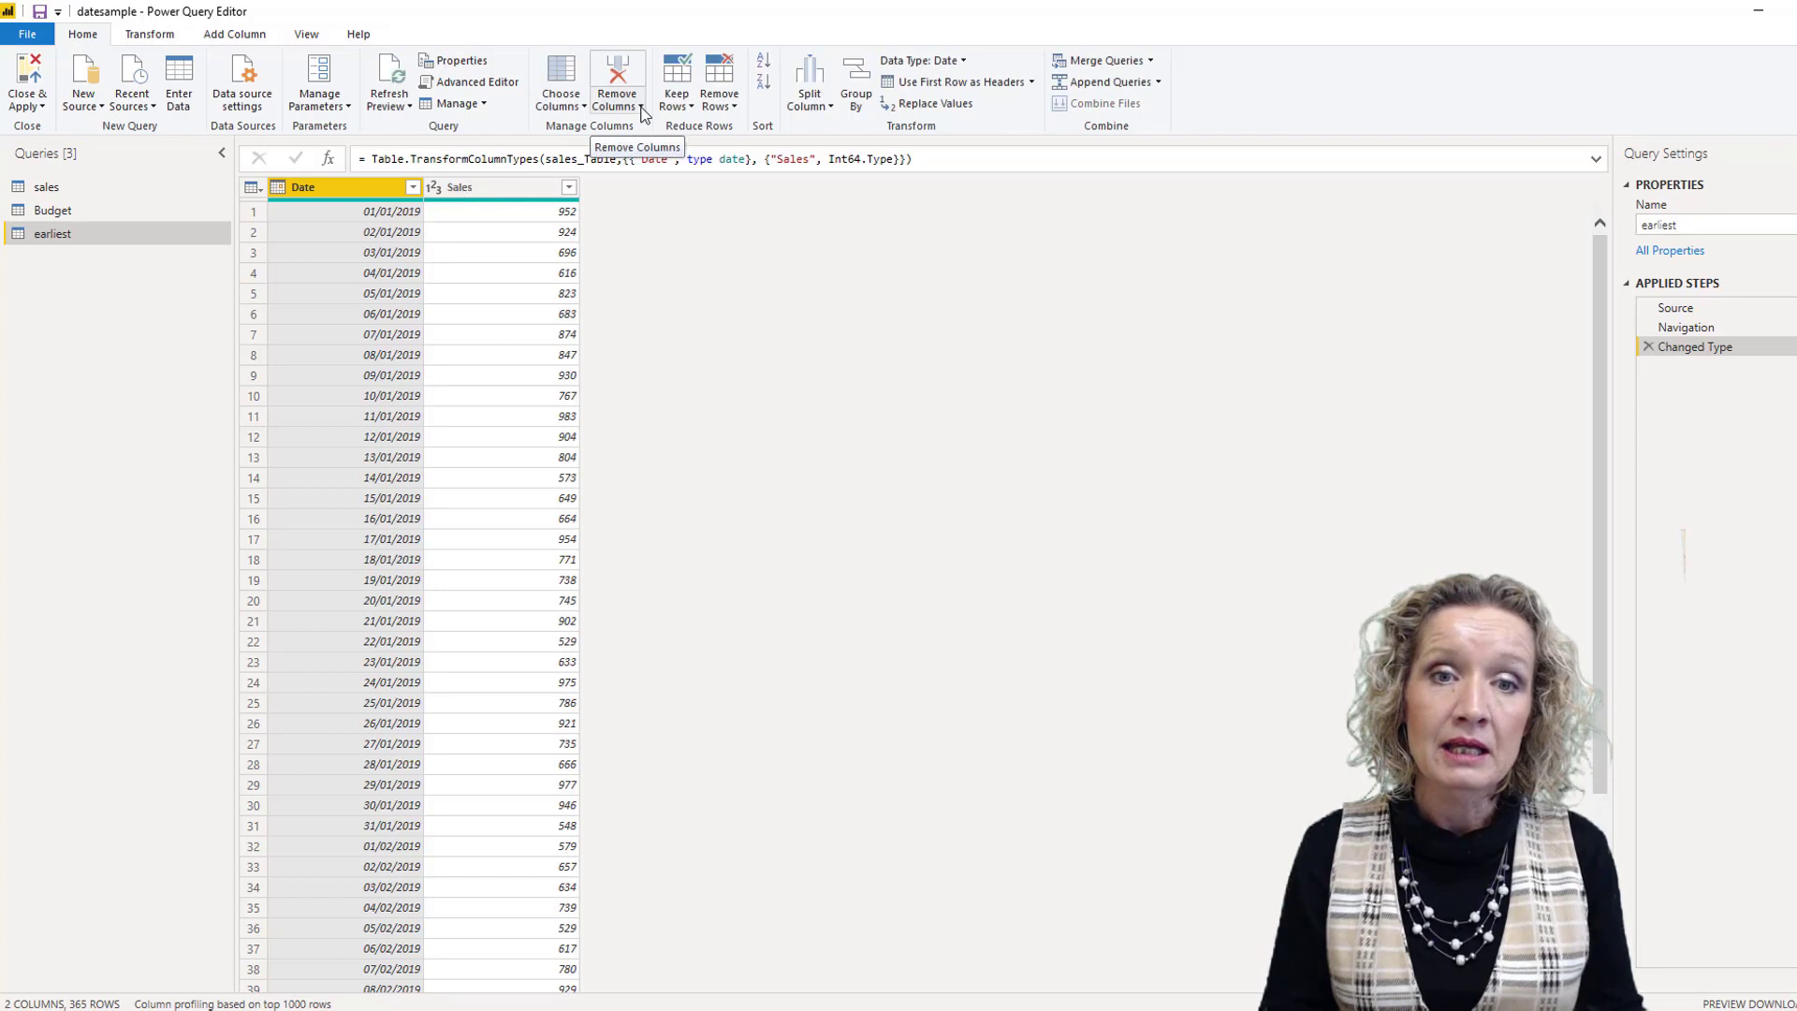
pyautogui.click(642, 107)
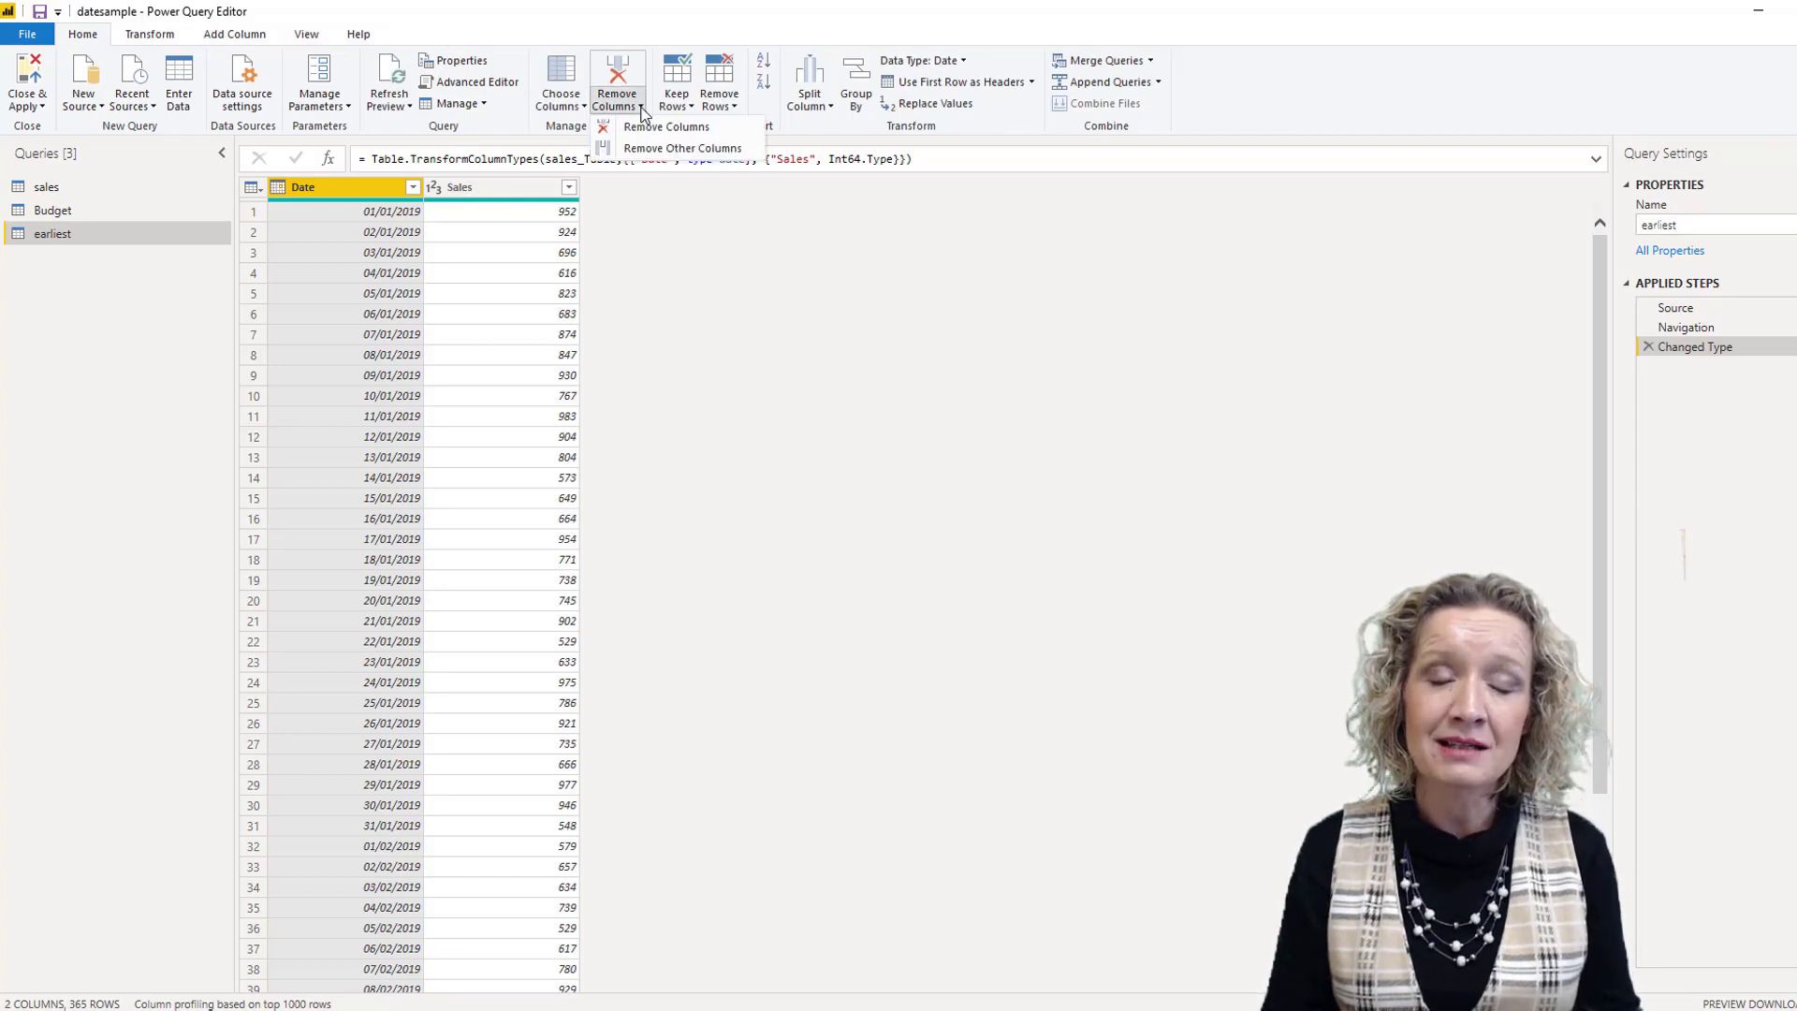
pyautogui.click(644, 148)
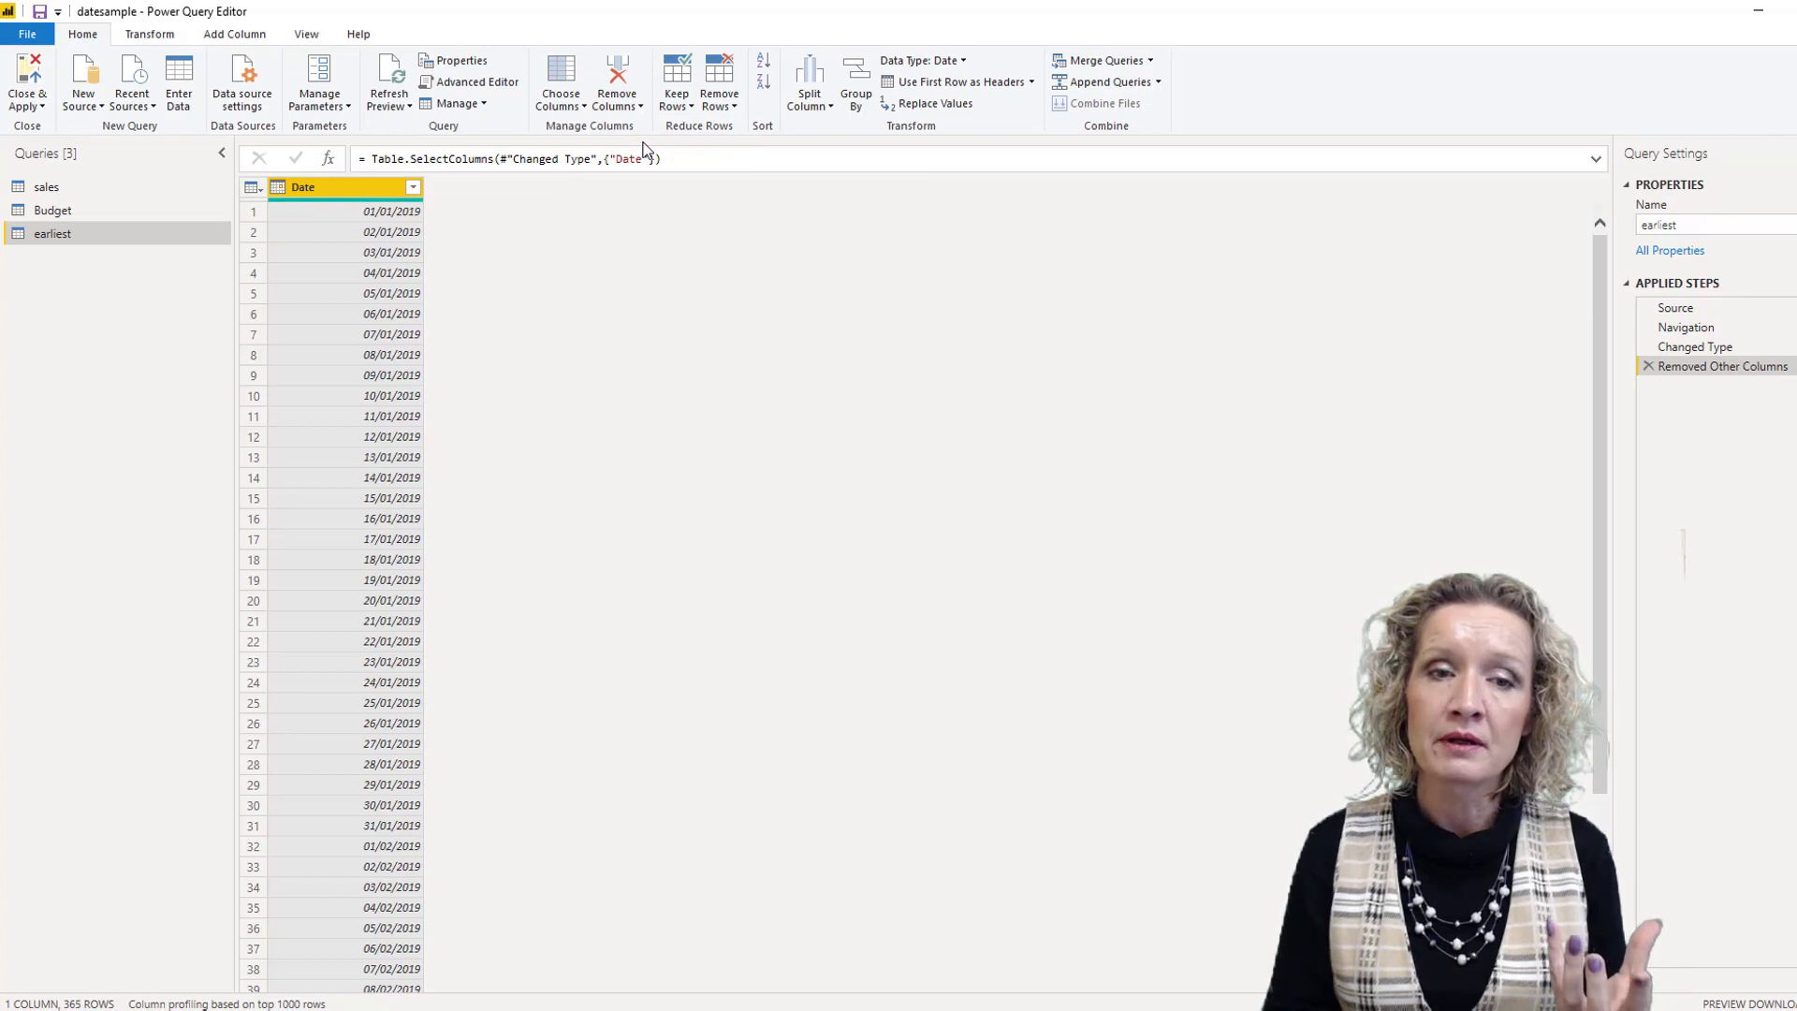
pyautogui.click(413, 188)
pyautogui.moveTo(300, 331)
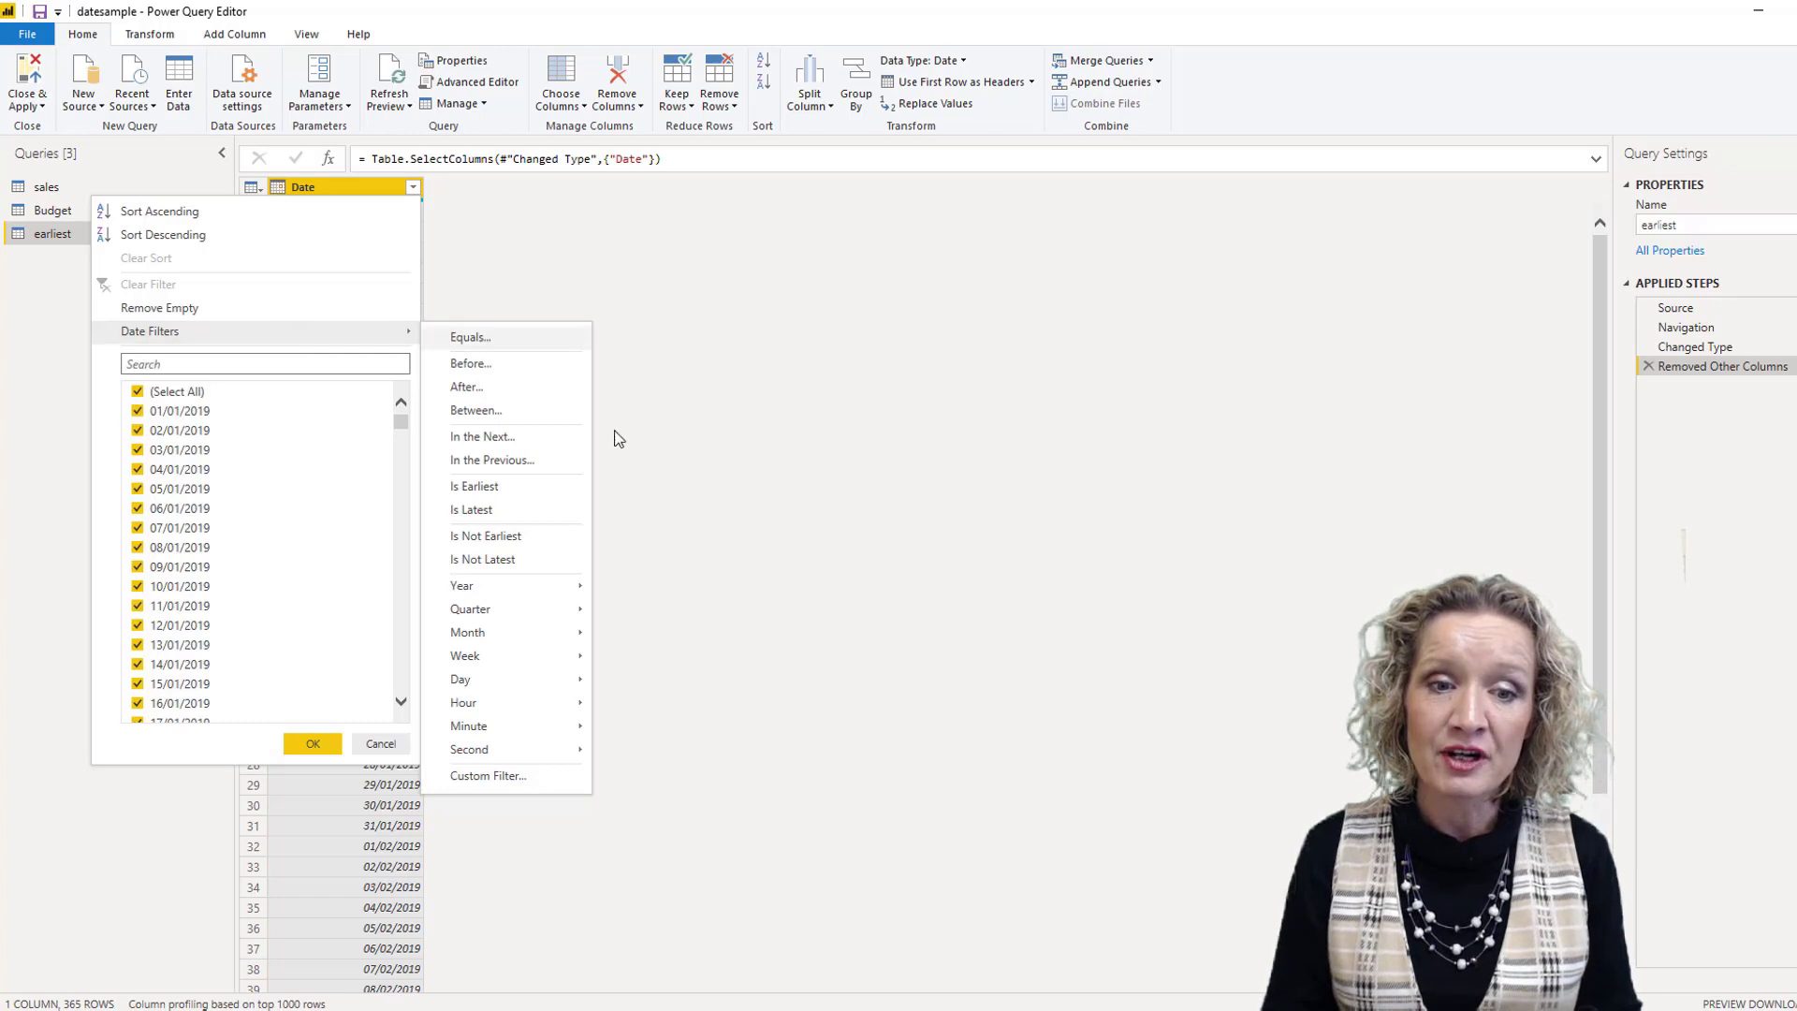
pyautogui.click(485, 487)
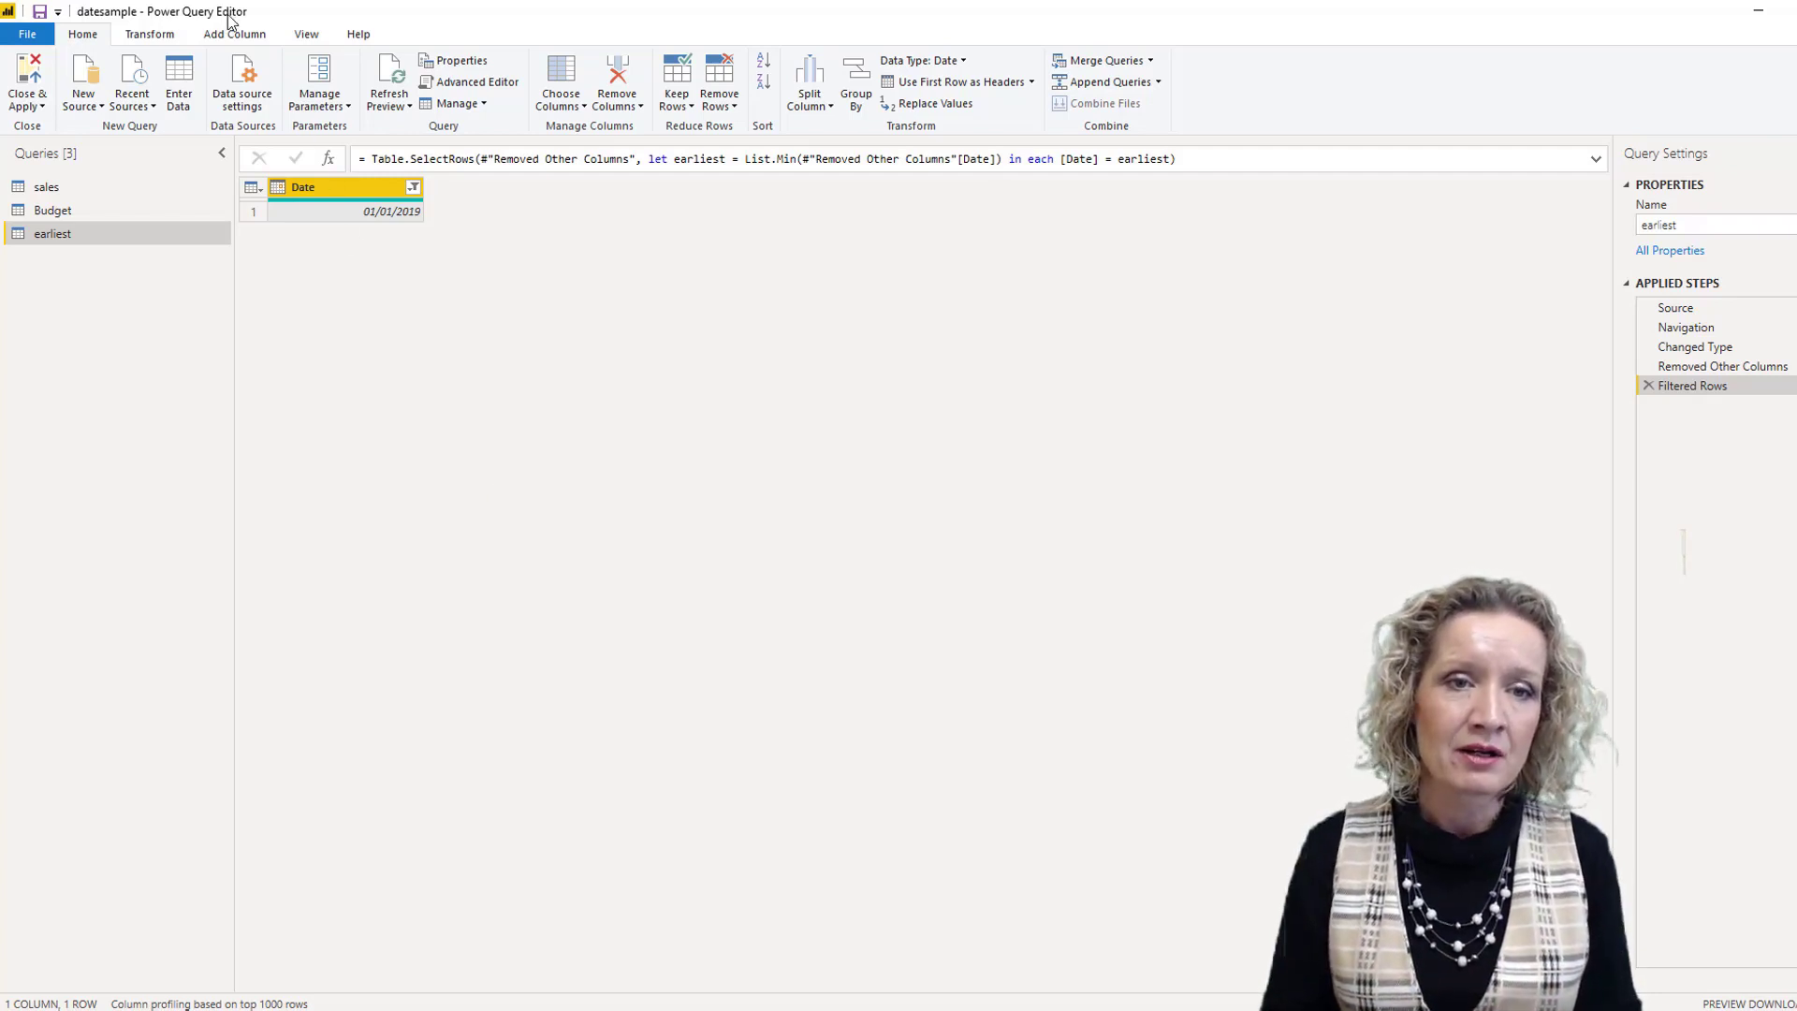
# Transform the date in the earliest query to Start of Year and drill down to its single value
pyautogui.click(157, 36)
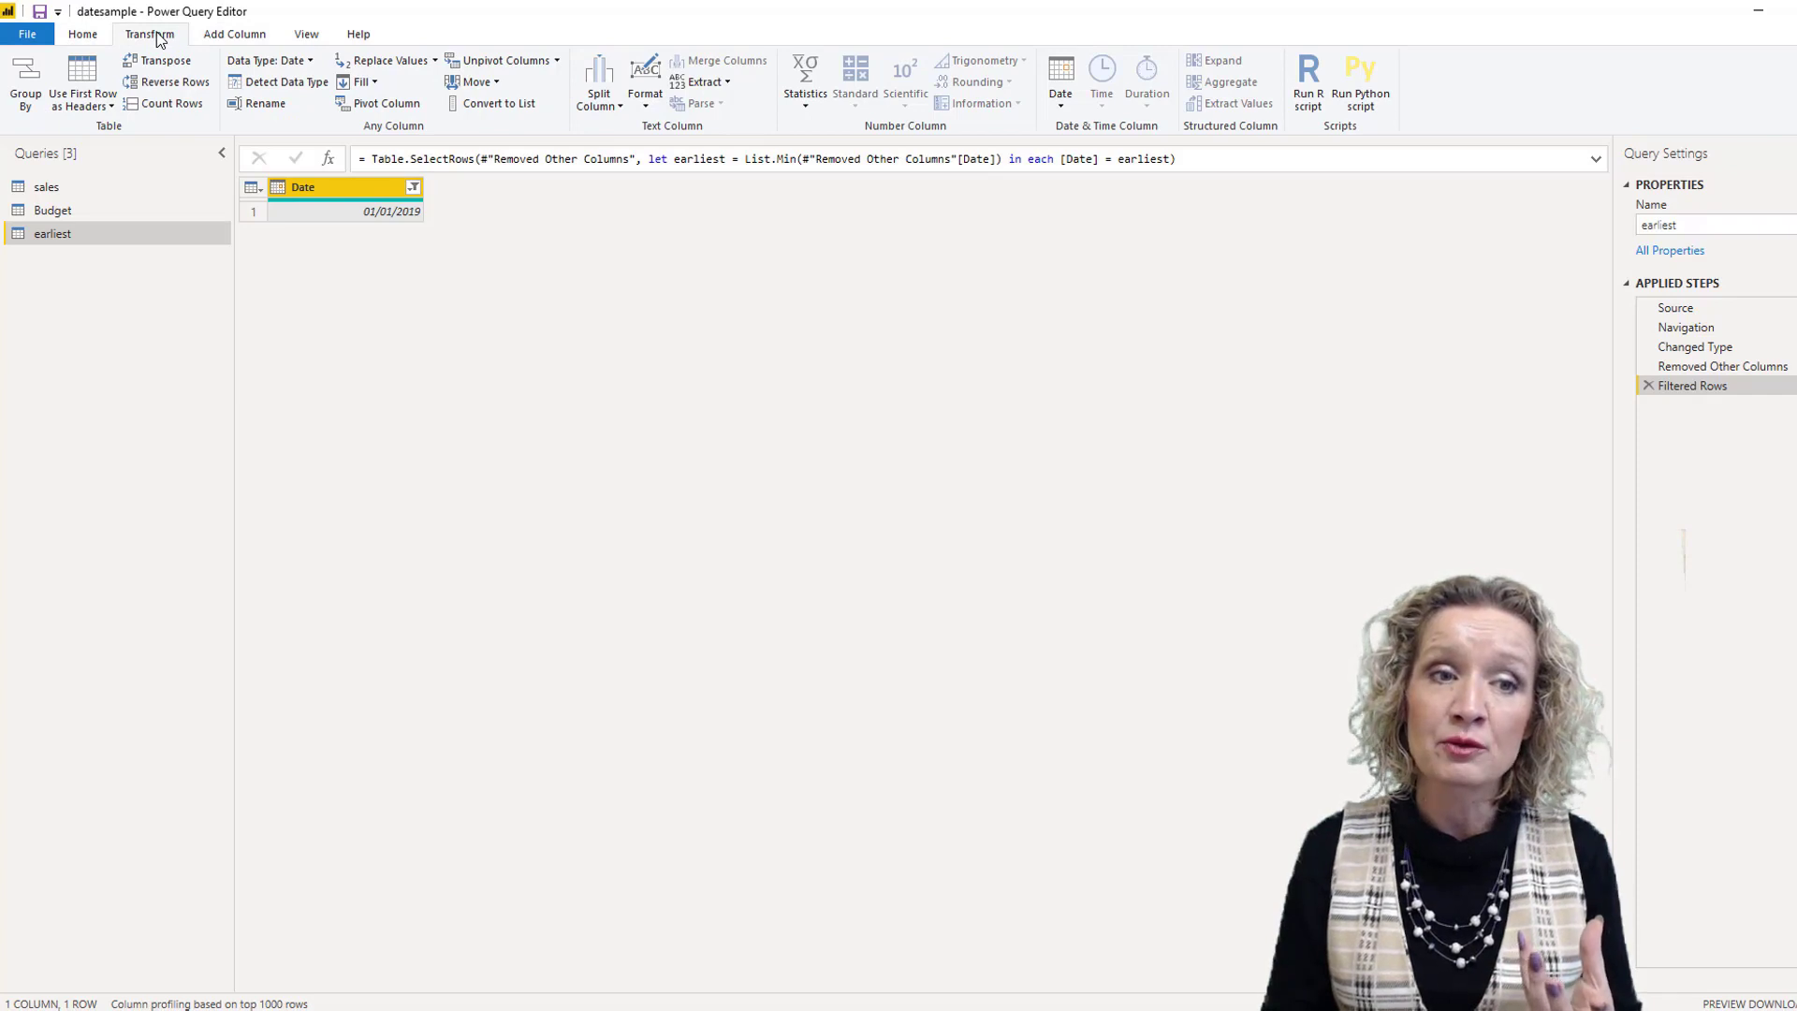
pyautogui.click(1063, 112)
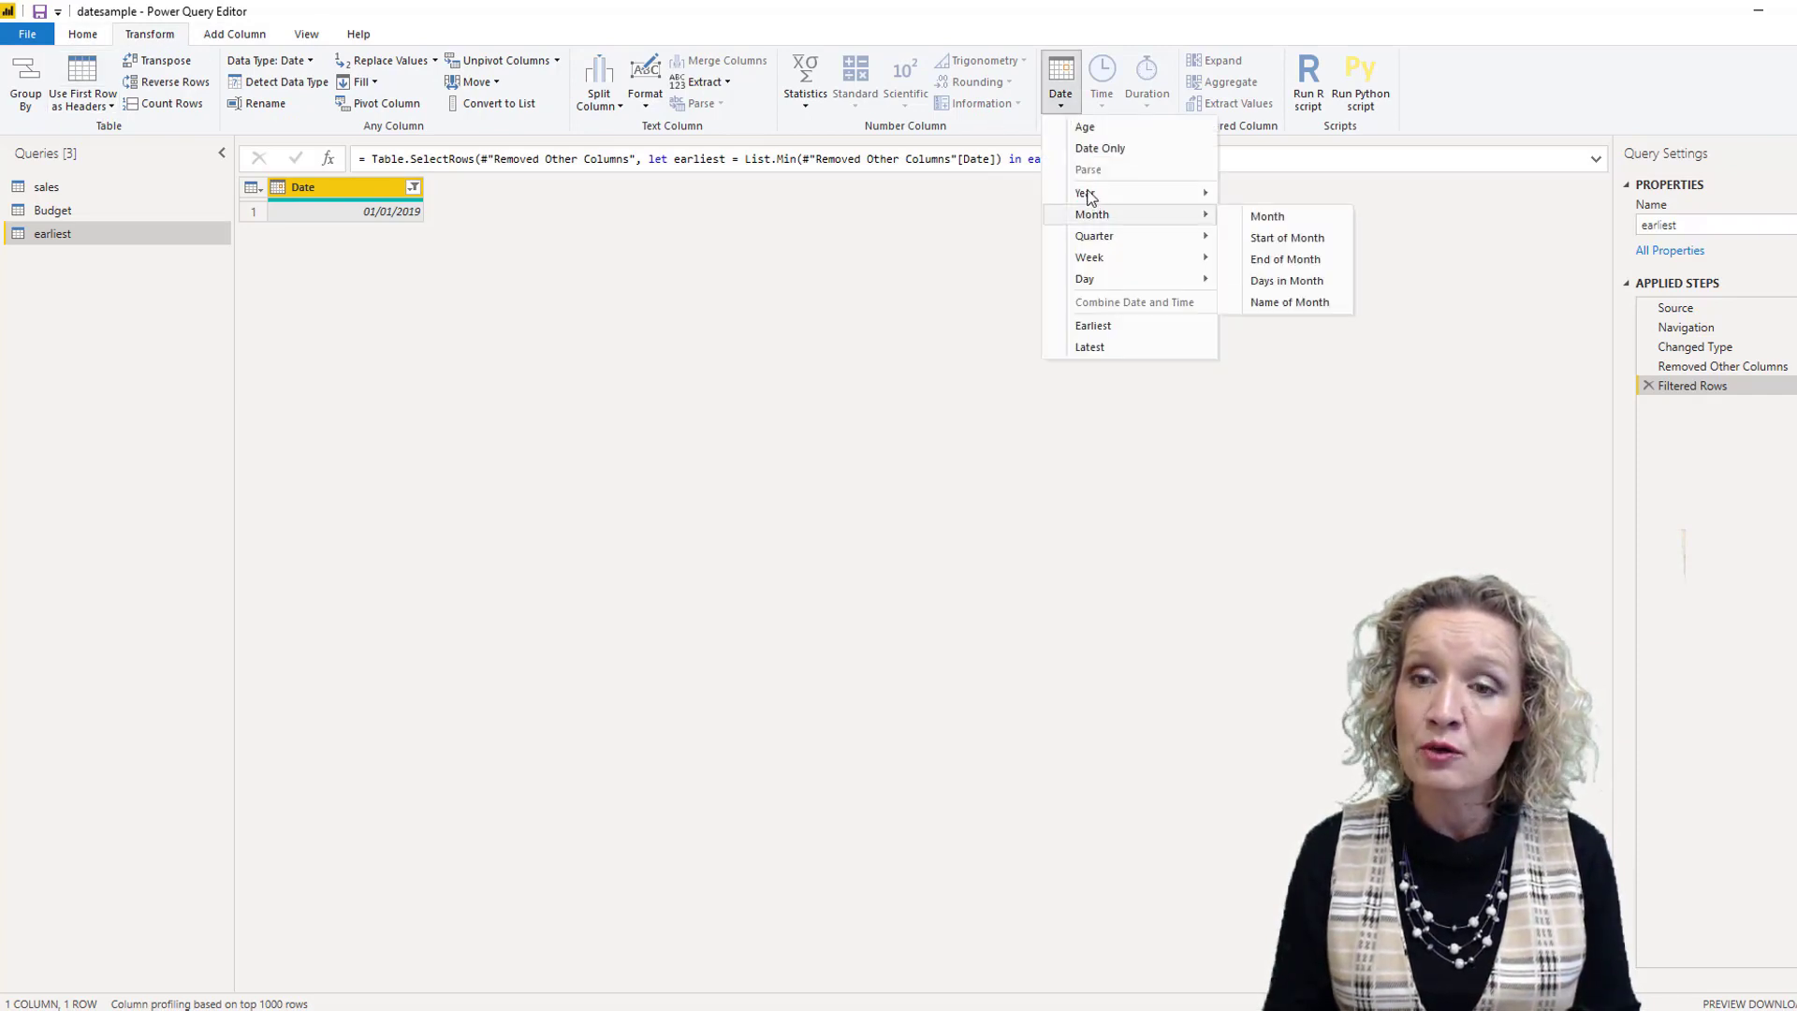
pyautogui.moveTo(1110, 193)
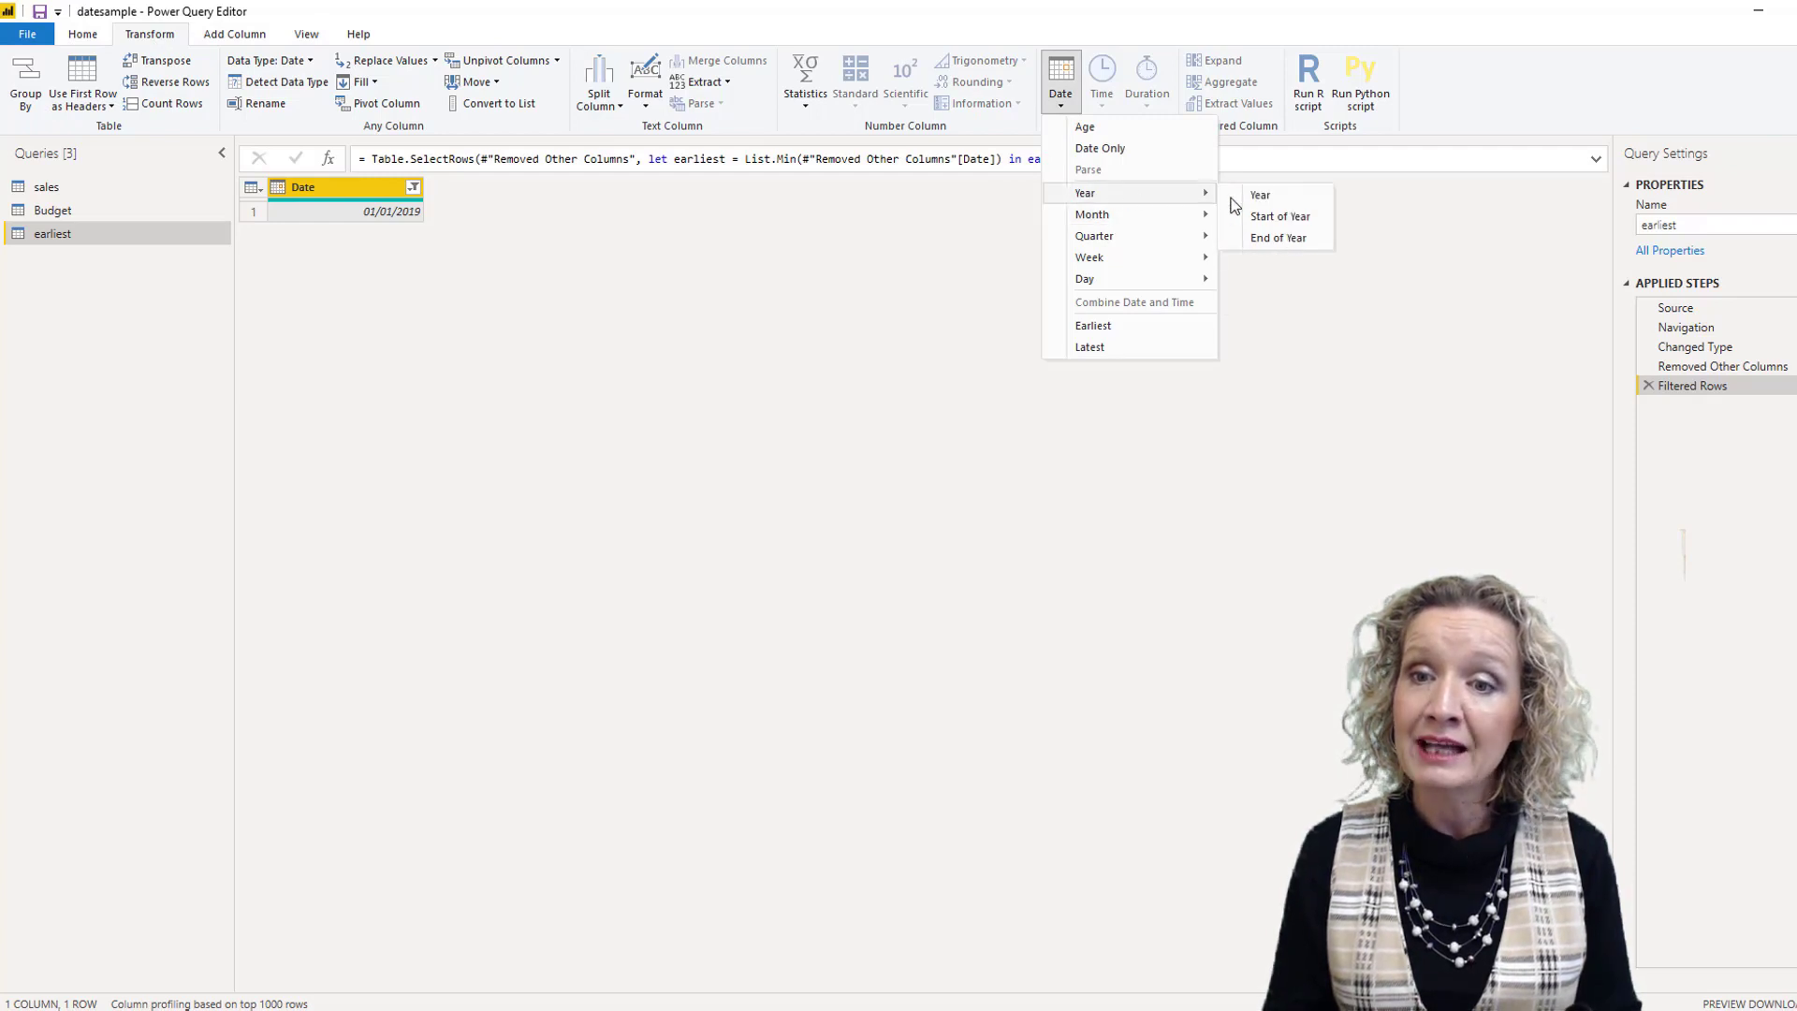
pyautogui.click(1274, 216)
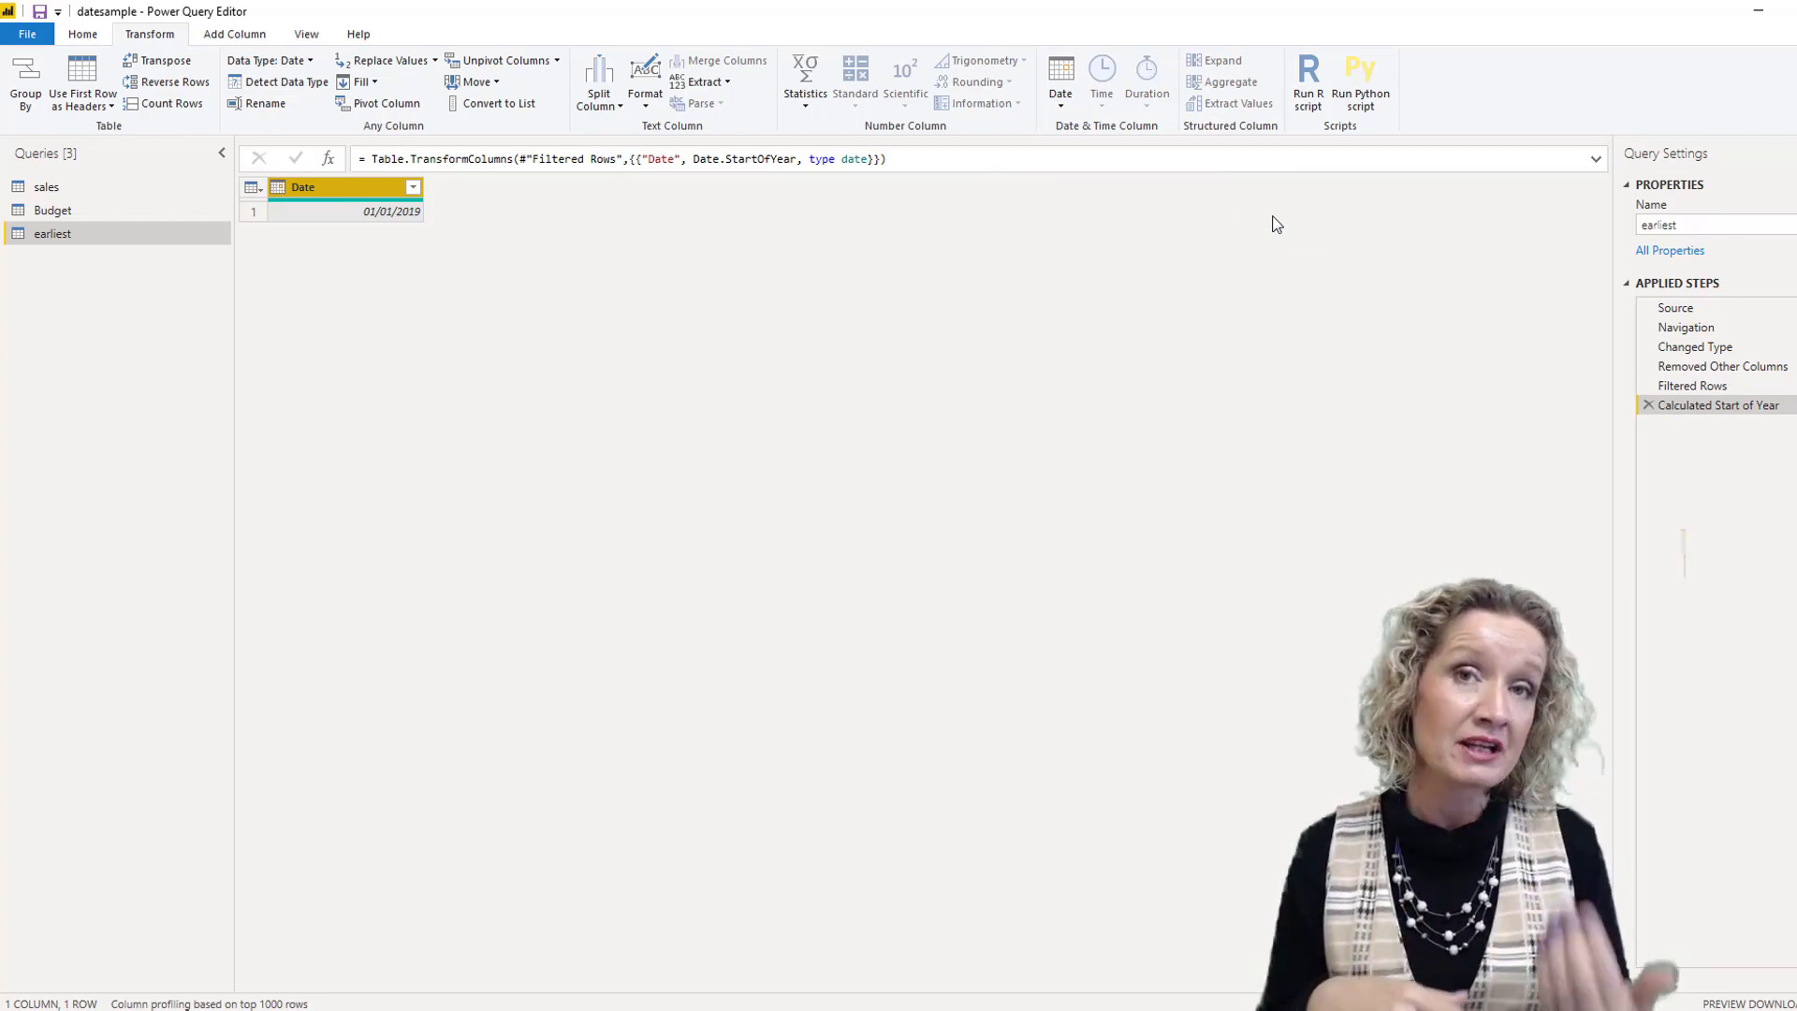
pyautogui.click(396, 211)
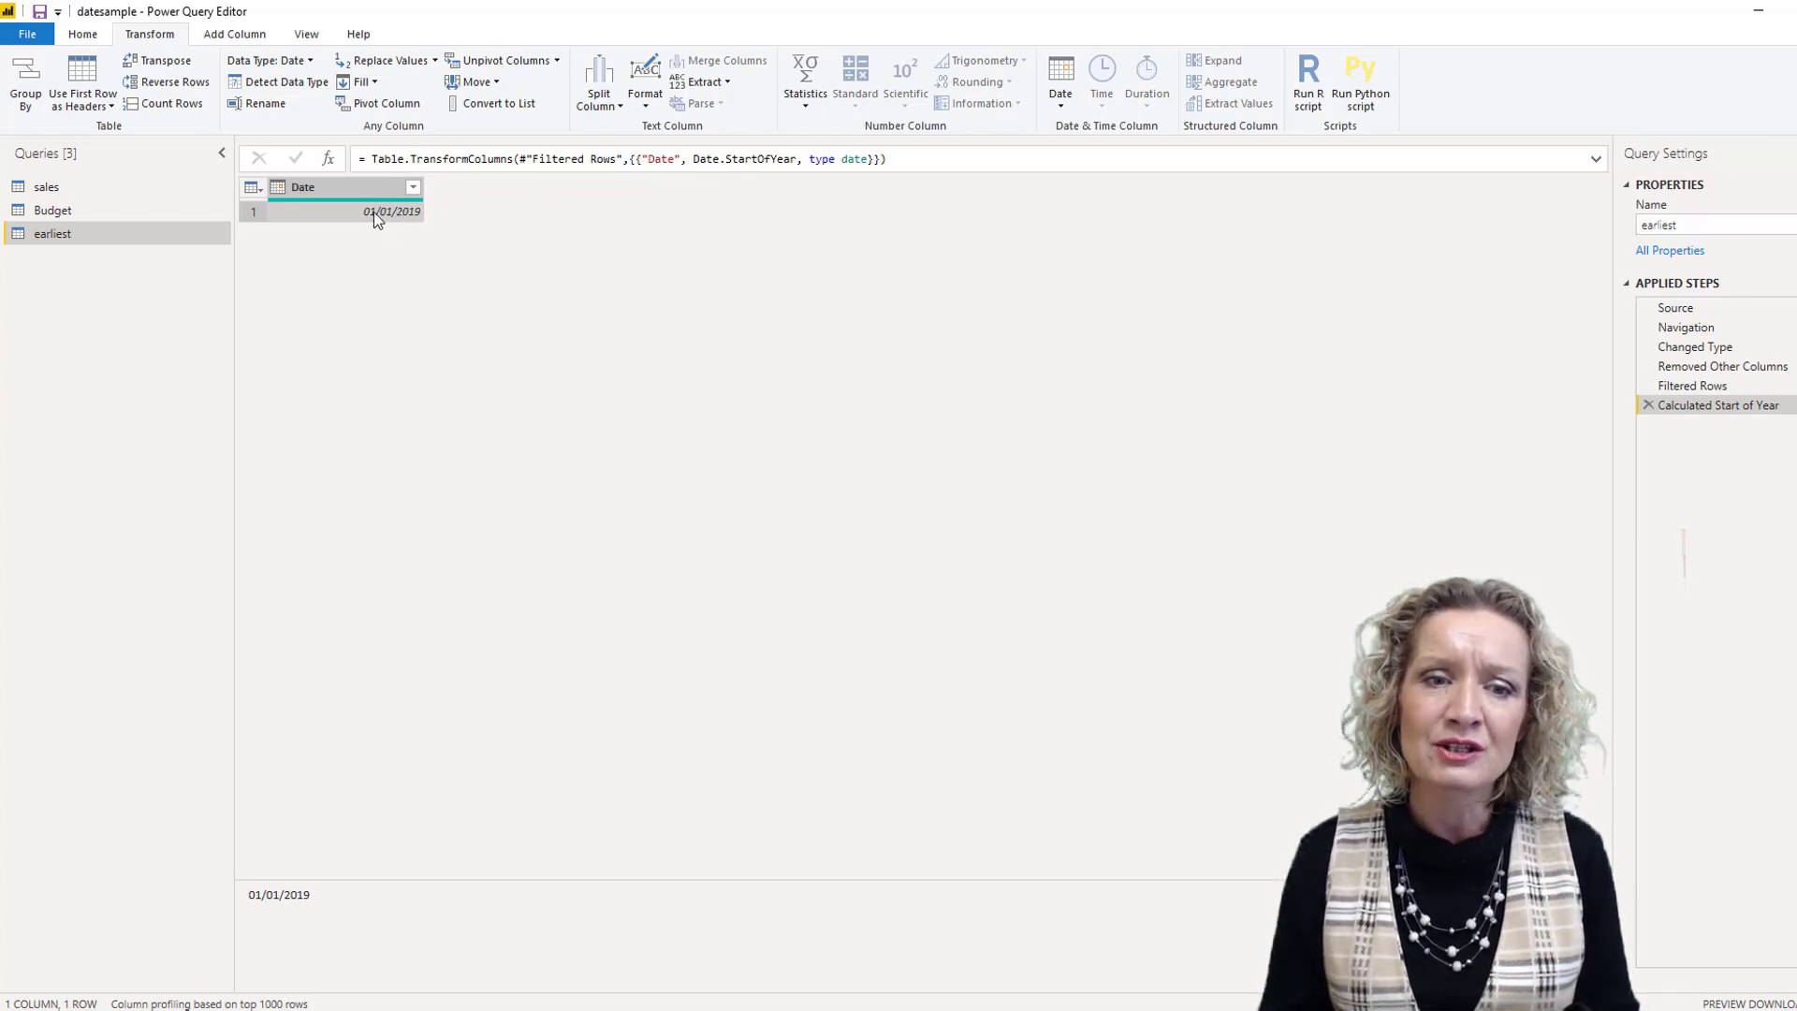
pyautogui.rightClick(373, 212)
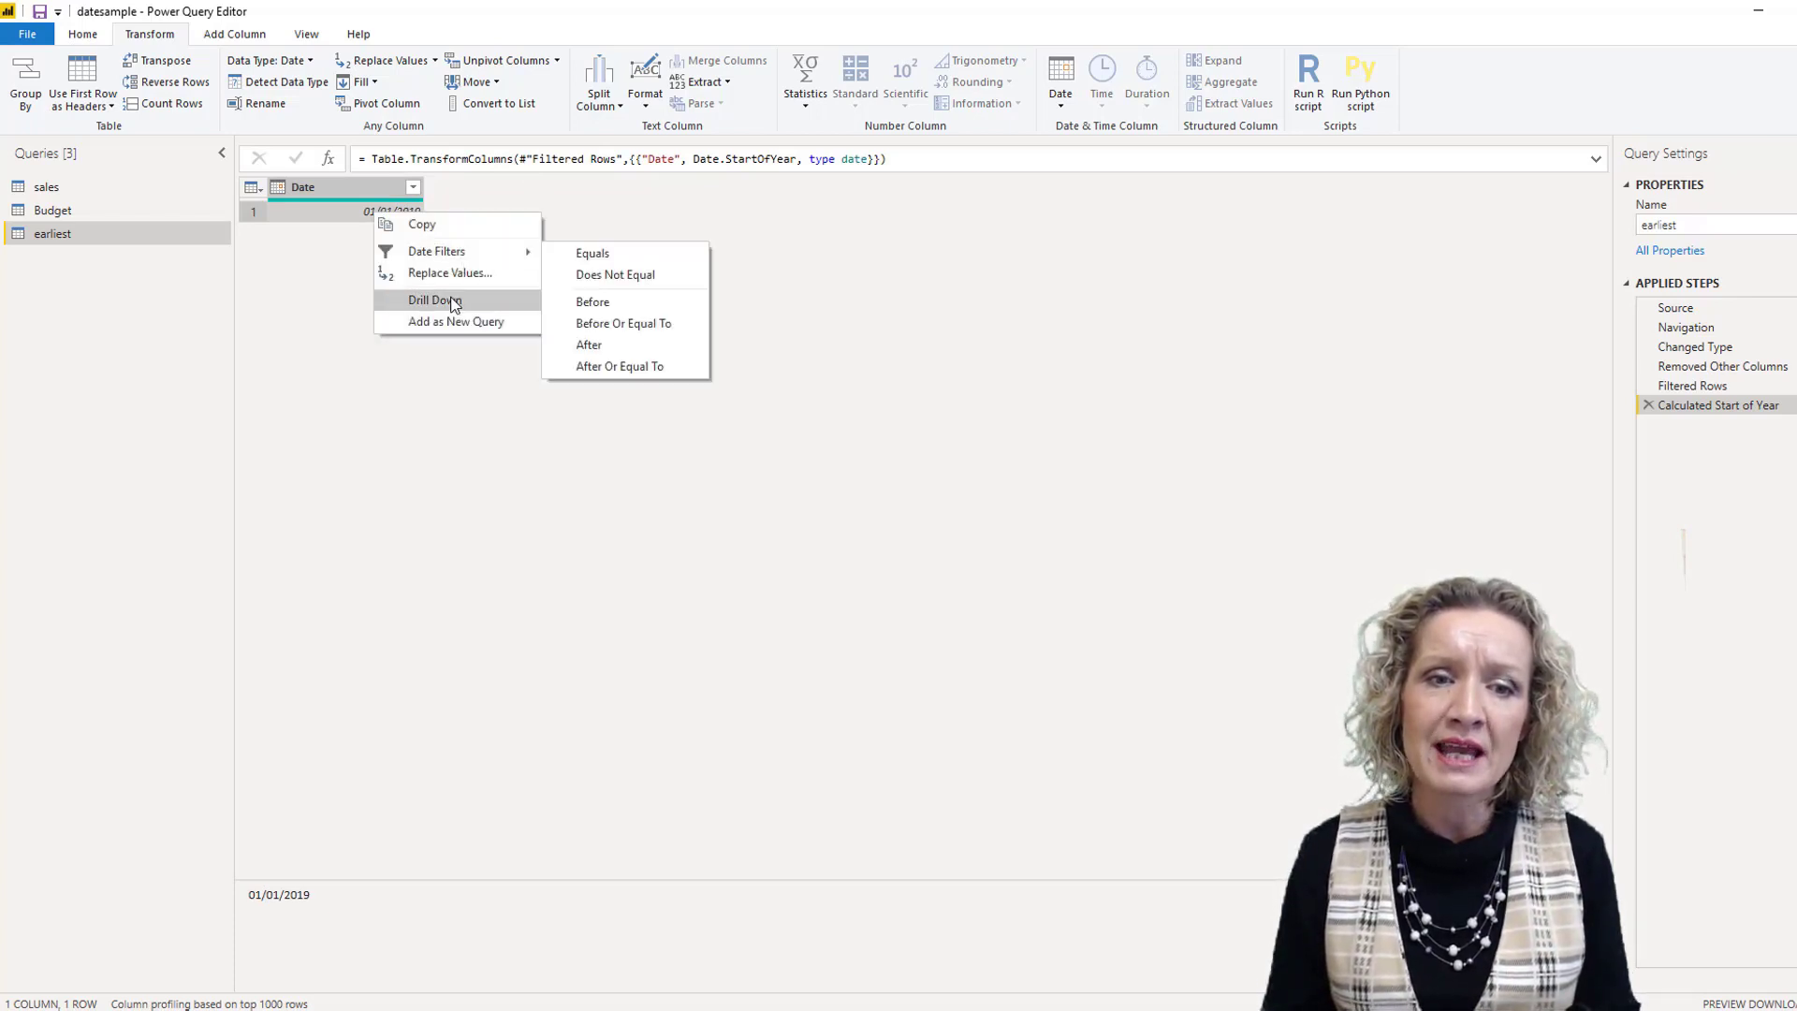
pyautogui.click(454, 301)
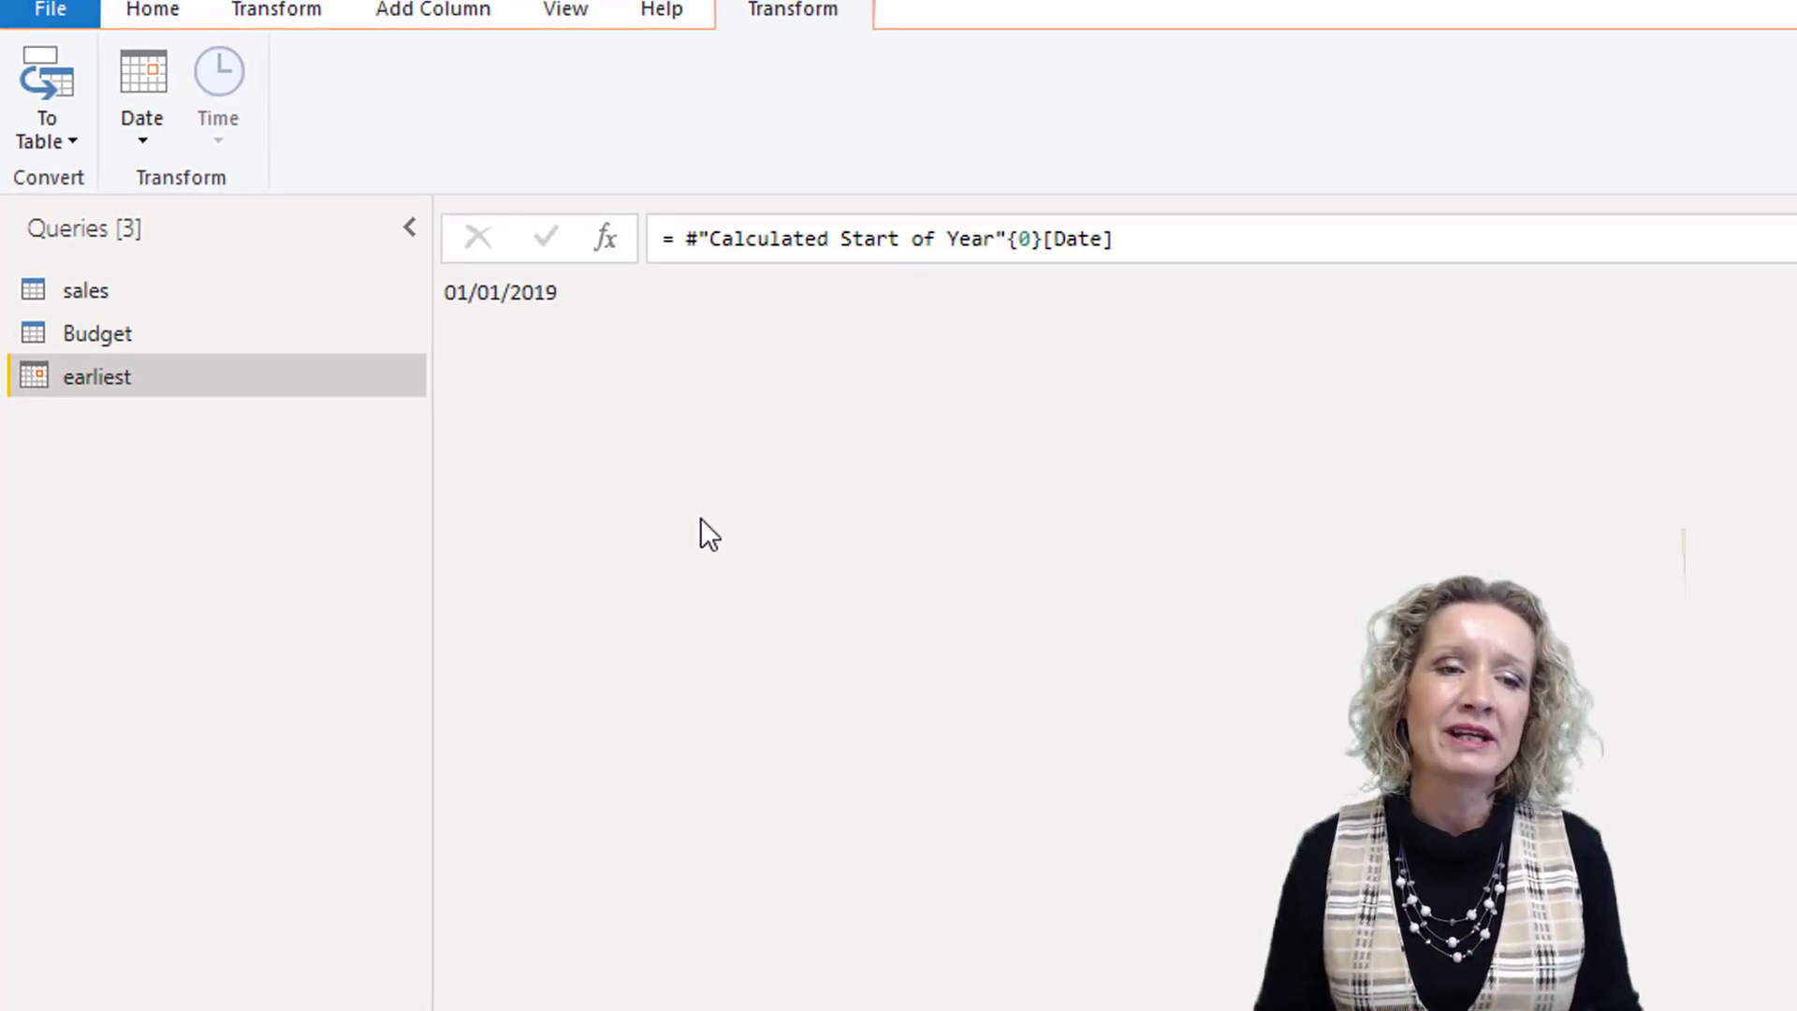
# Duplicate the Budget query
pyautogui.click(100, 333)
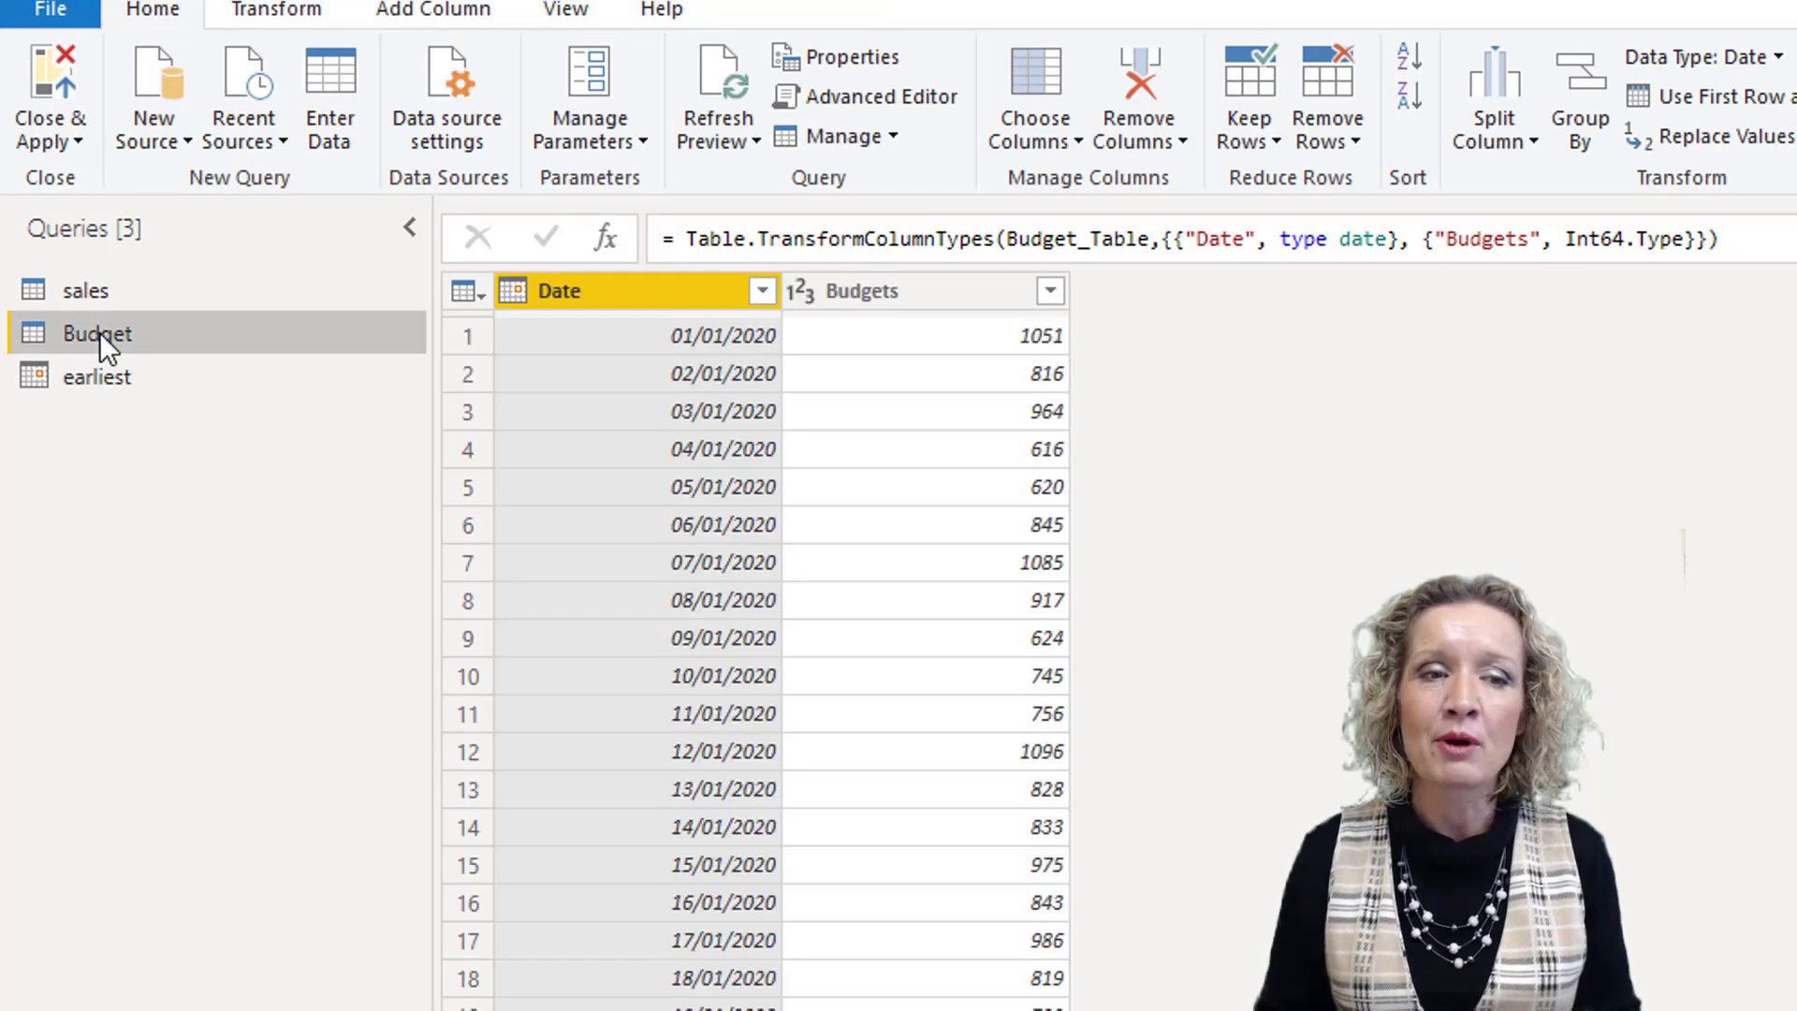
pyautogui.rightClick(99, 333)
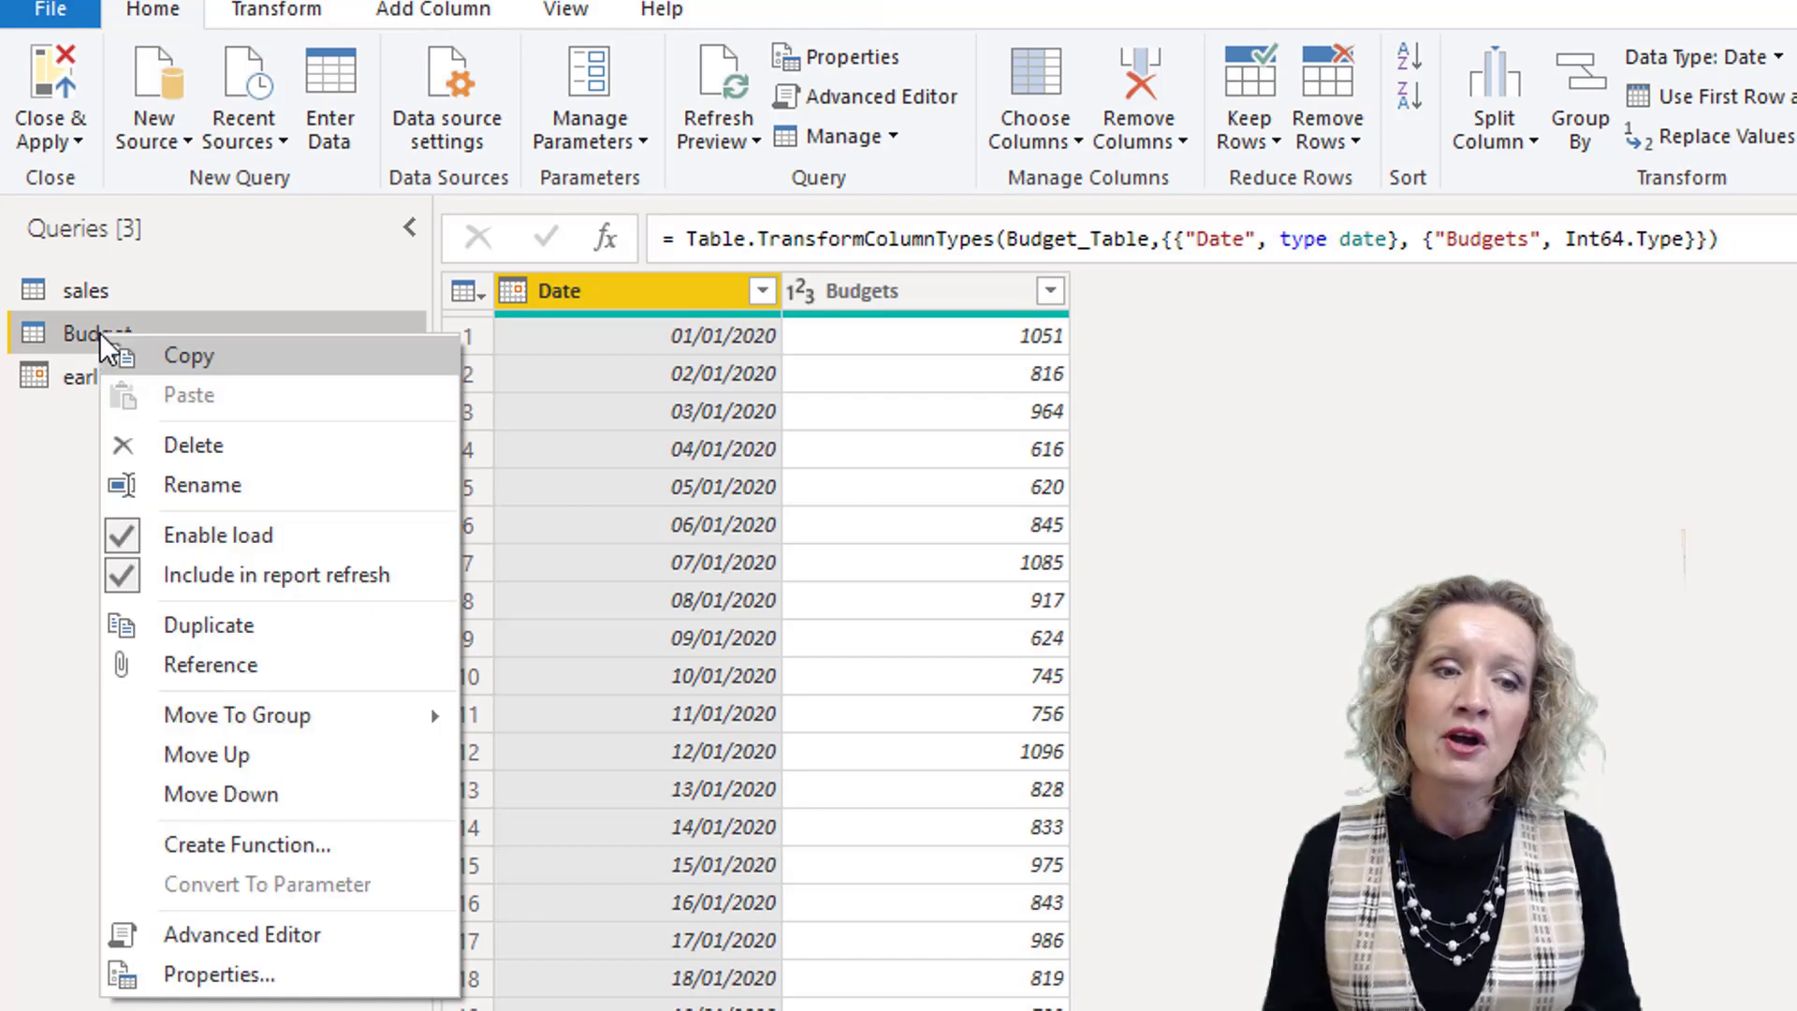
pyautogui.click(261, 627)
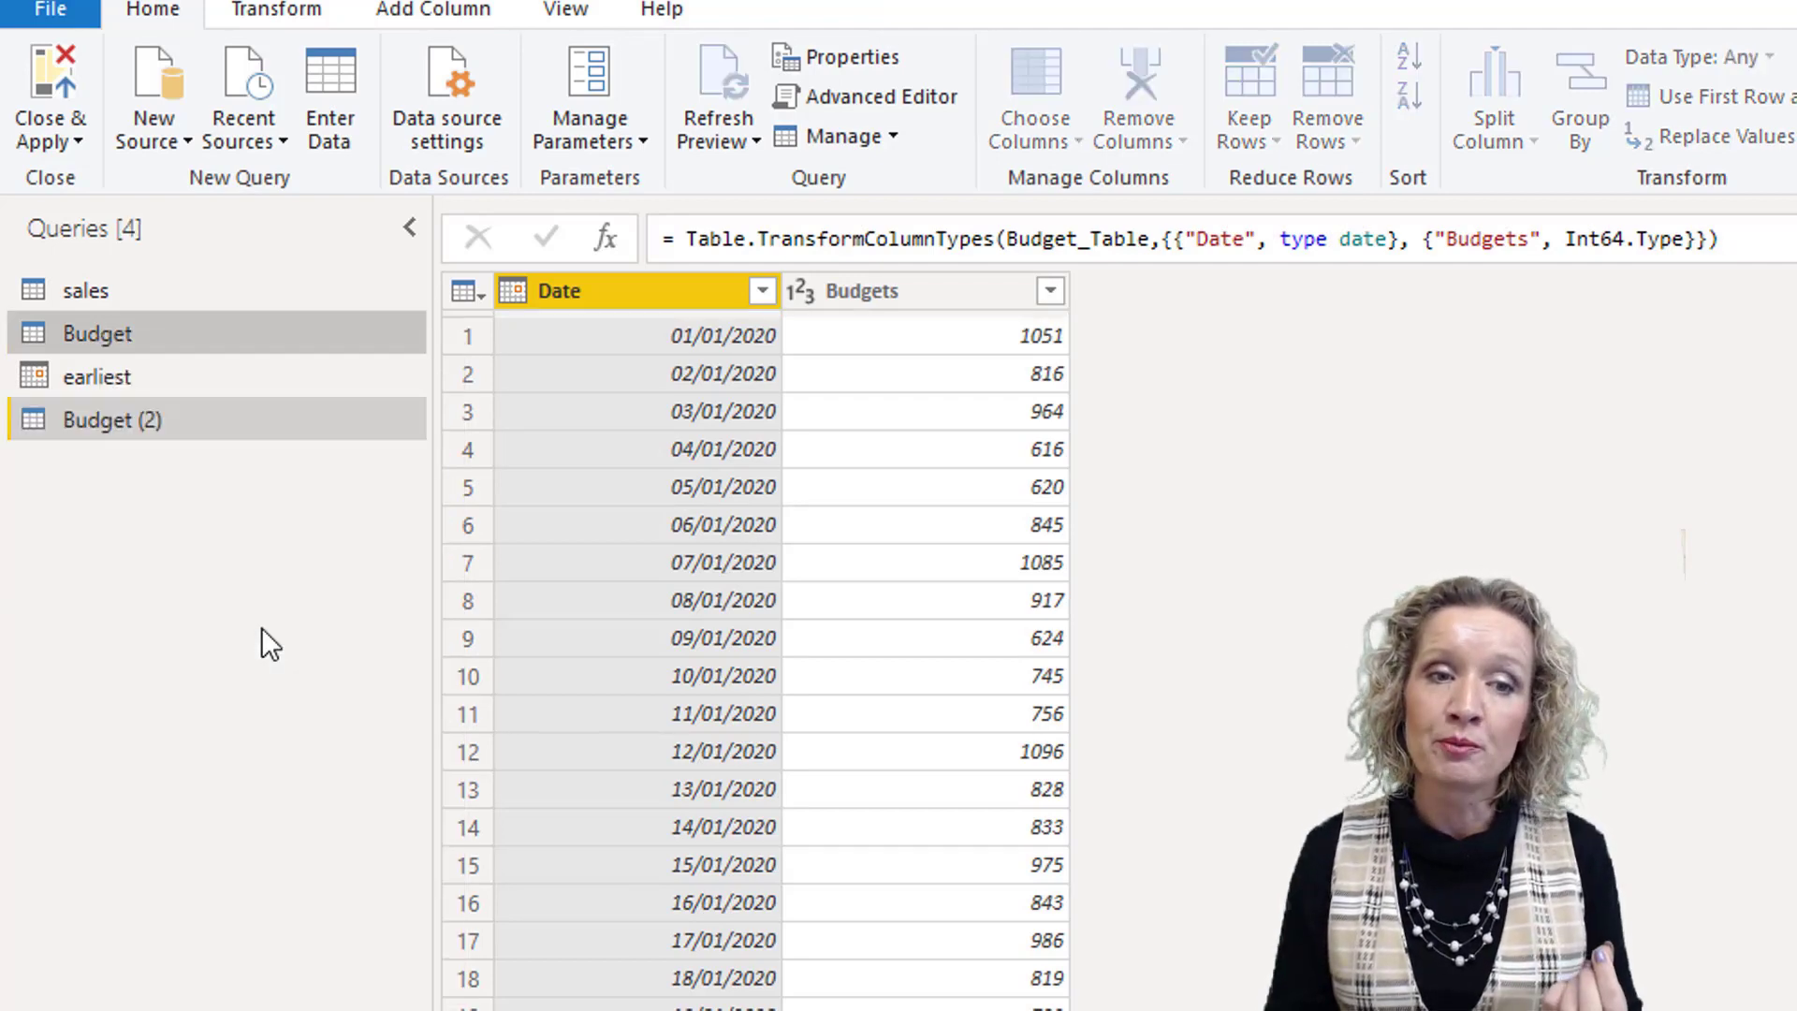
# Remove all columns except Date from the Budget copy and filter Date to keep only the latest date
pyautogui.click(1128, 141)
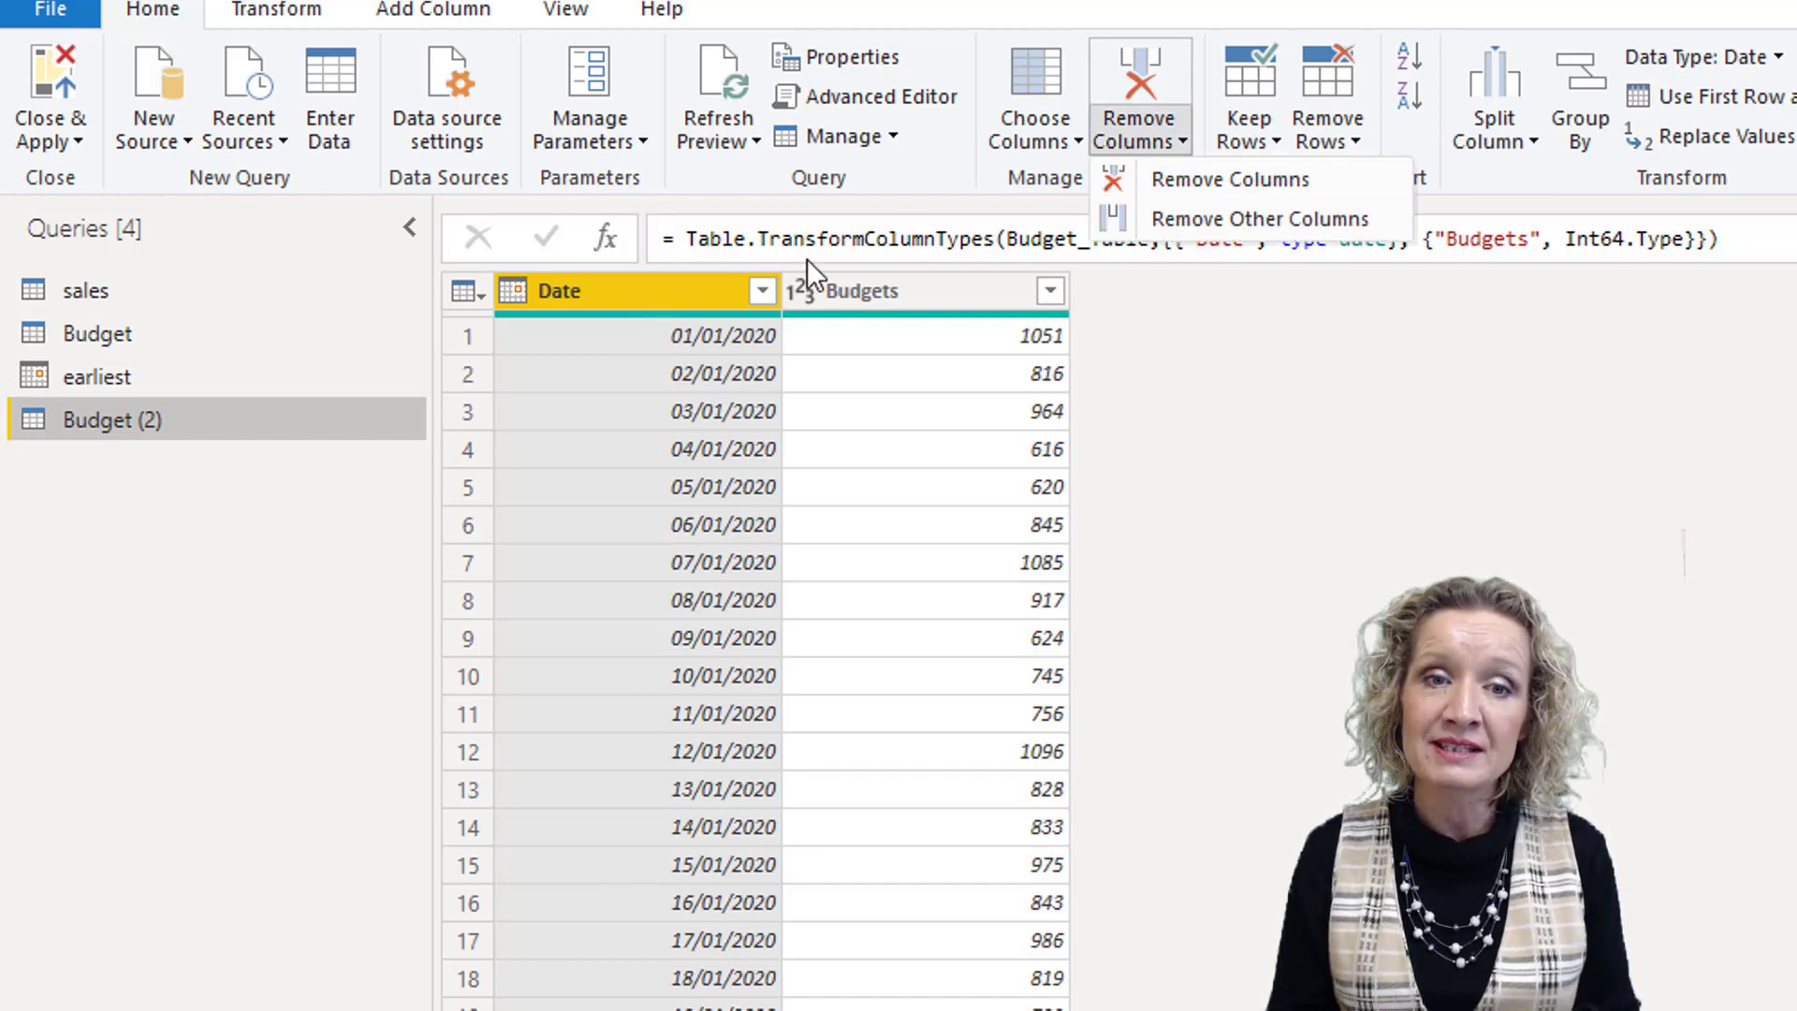
pyautogui.click(1181, 217)
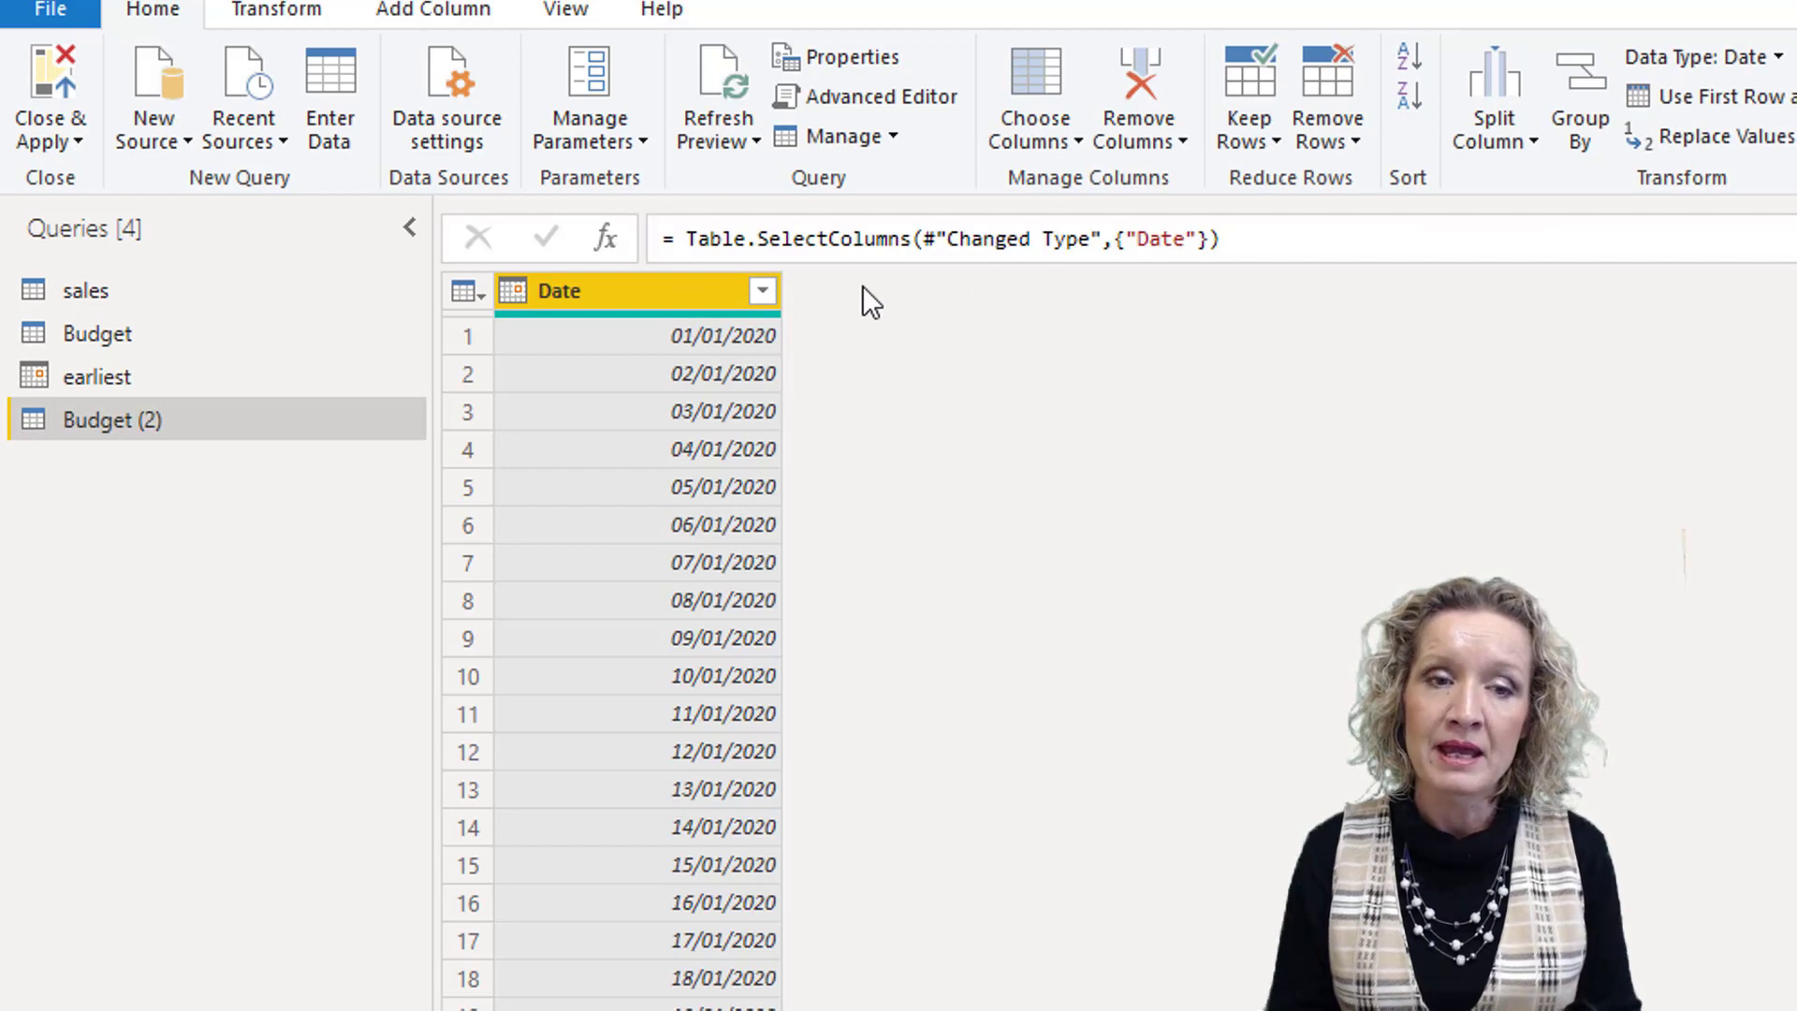
pyautogui.click(770, 291)
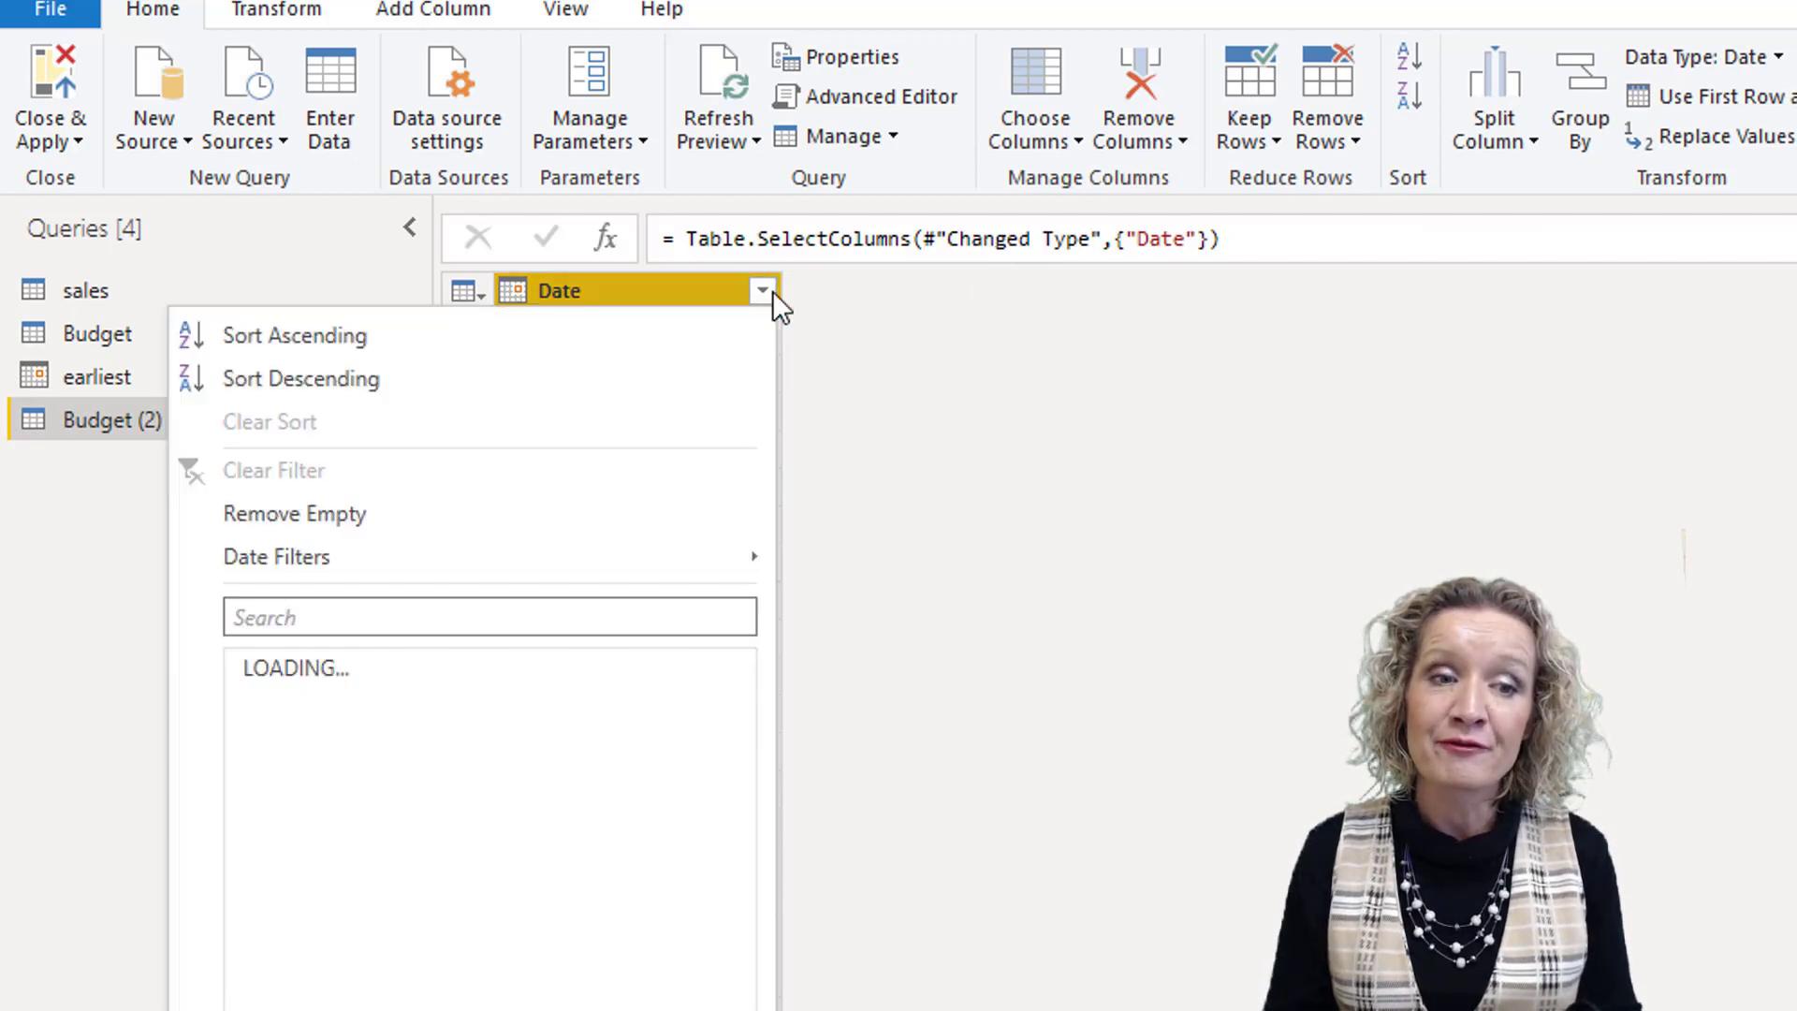
pyautogui.moveTo(606, 557)
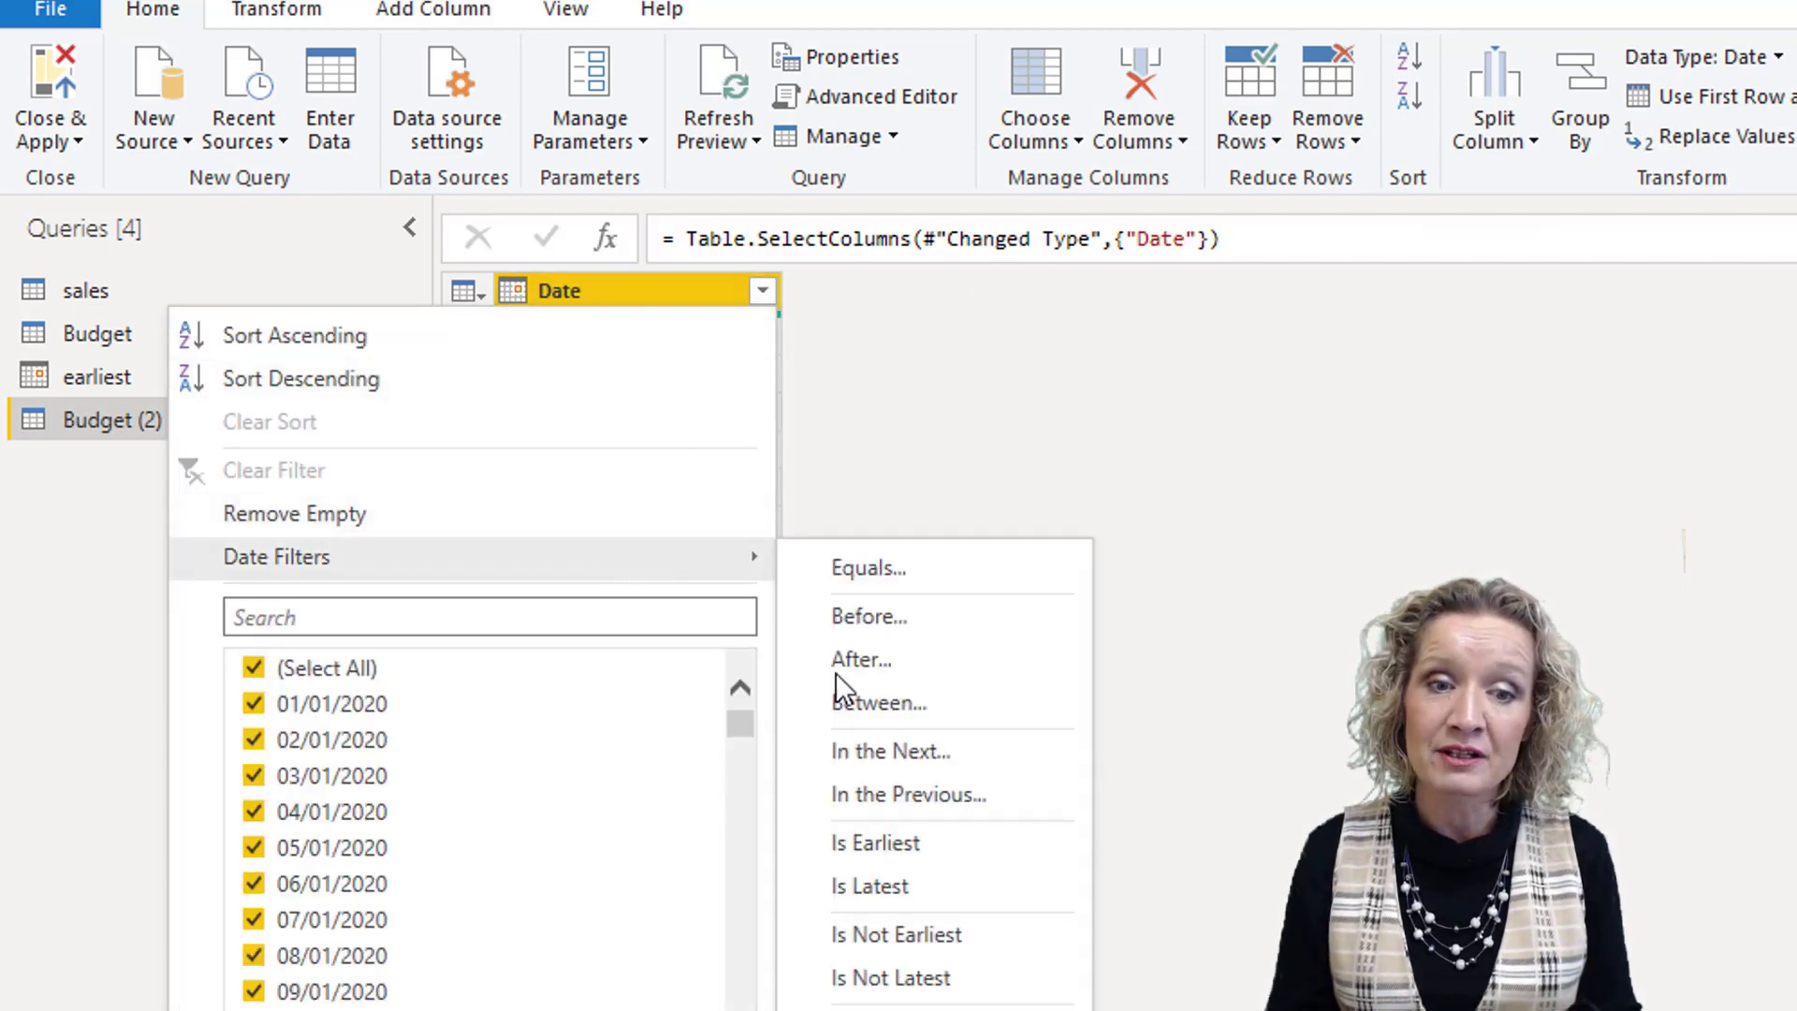
pyautogui.click(907, 889)
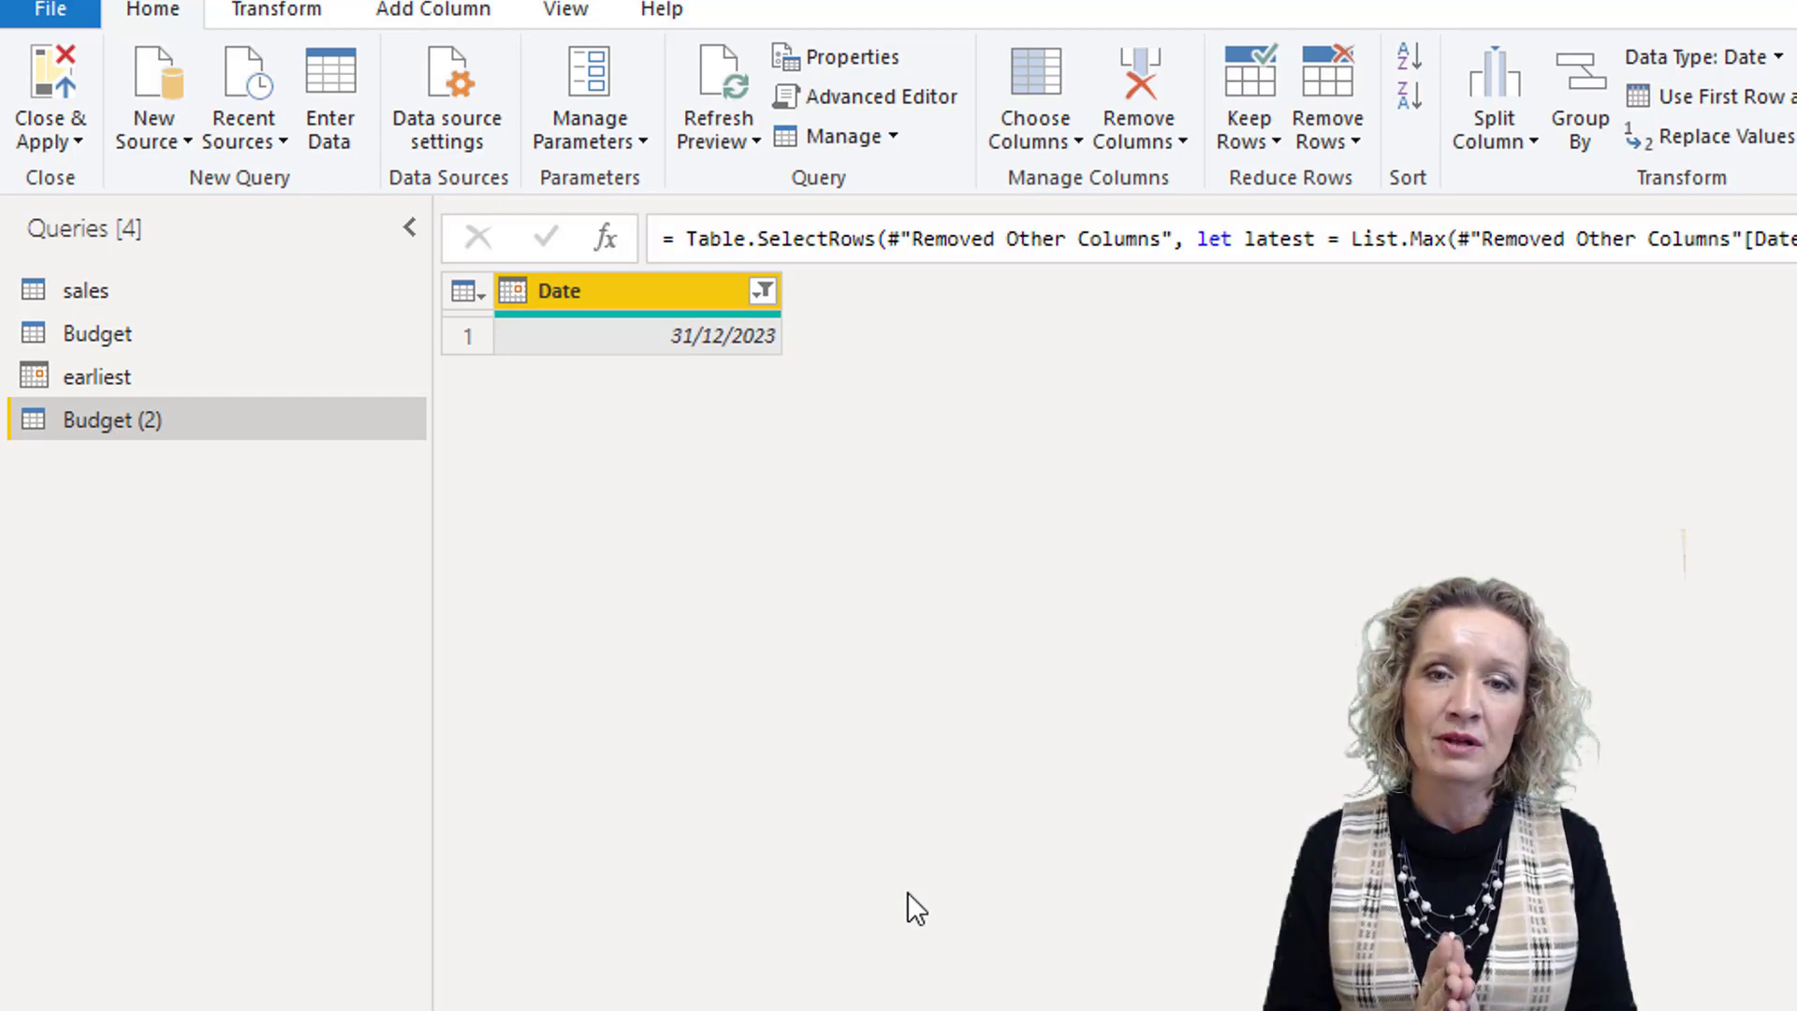
# Reduce the Budget copy to its End of Year date as a drilled-down value and rename the query latest
pyautogui.click(263, 13)
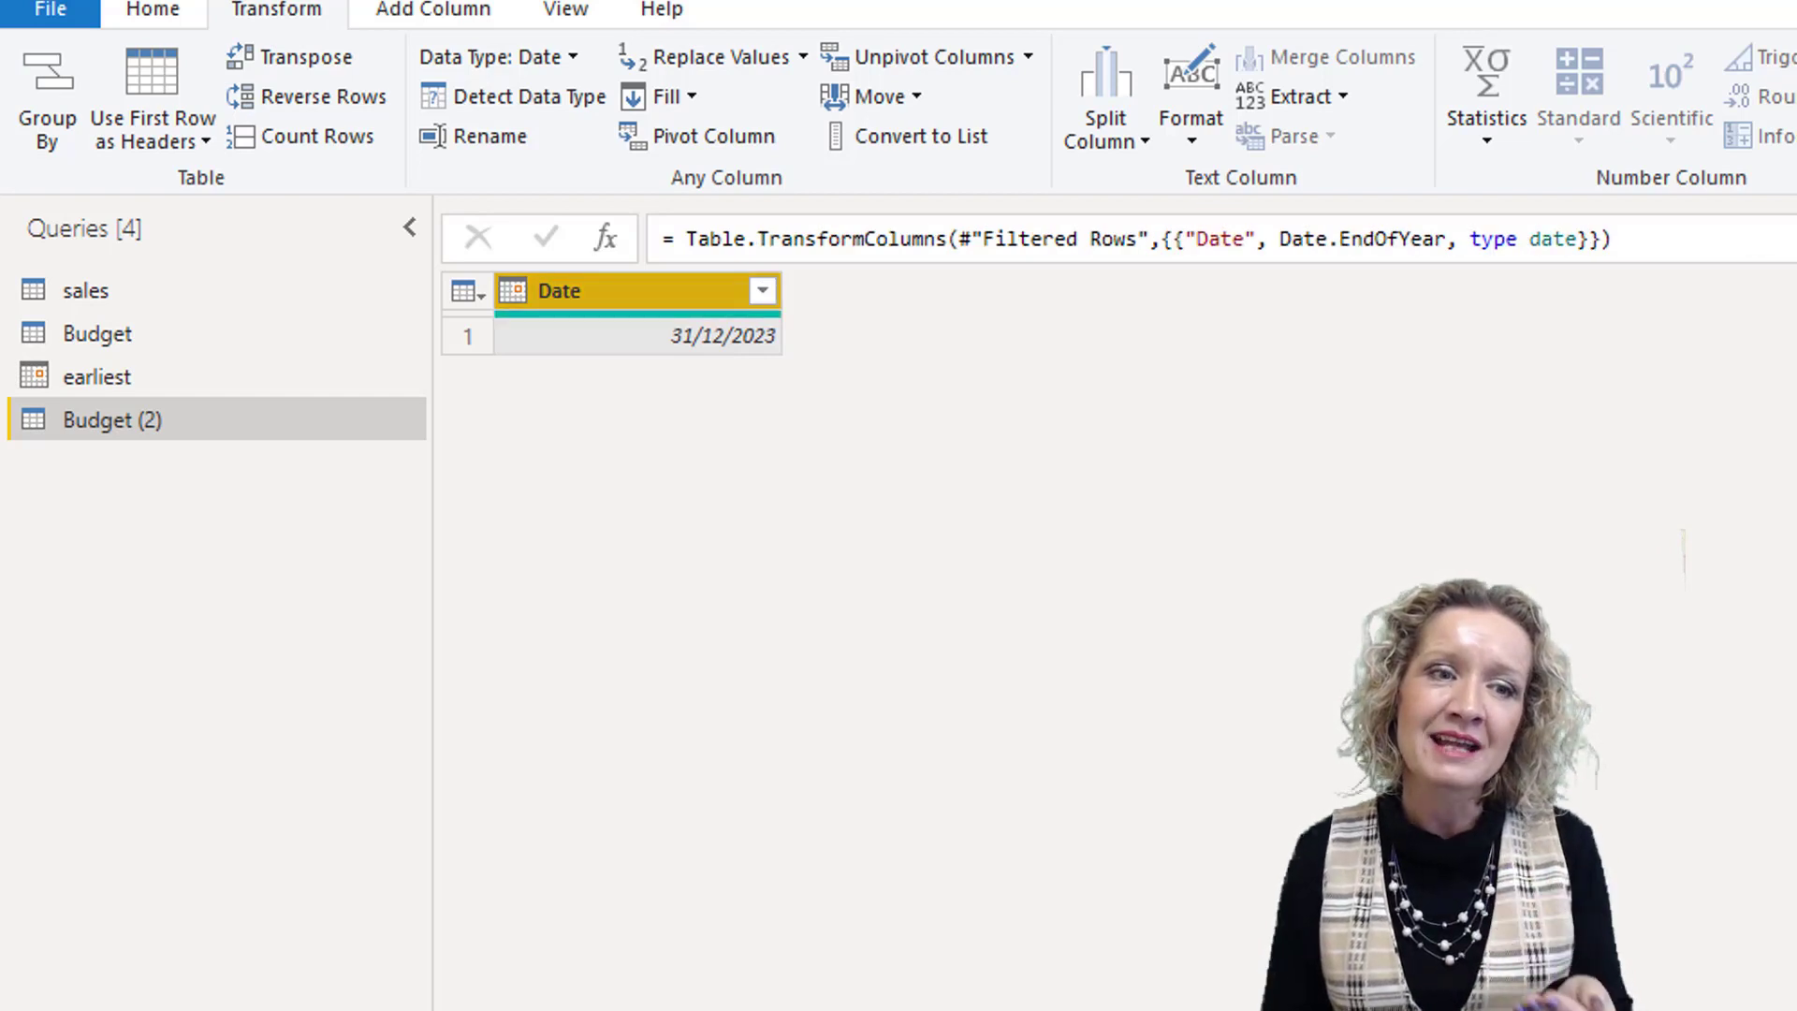
pyautogui.rightClick(755, 327)
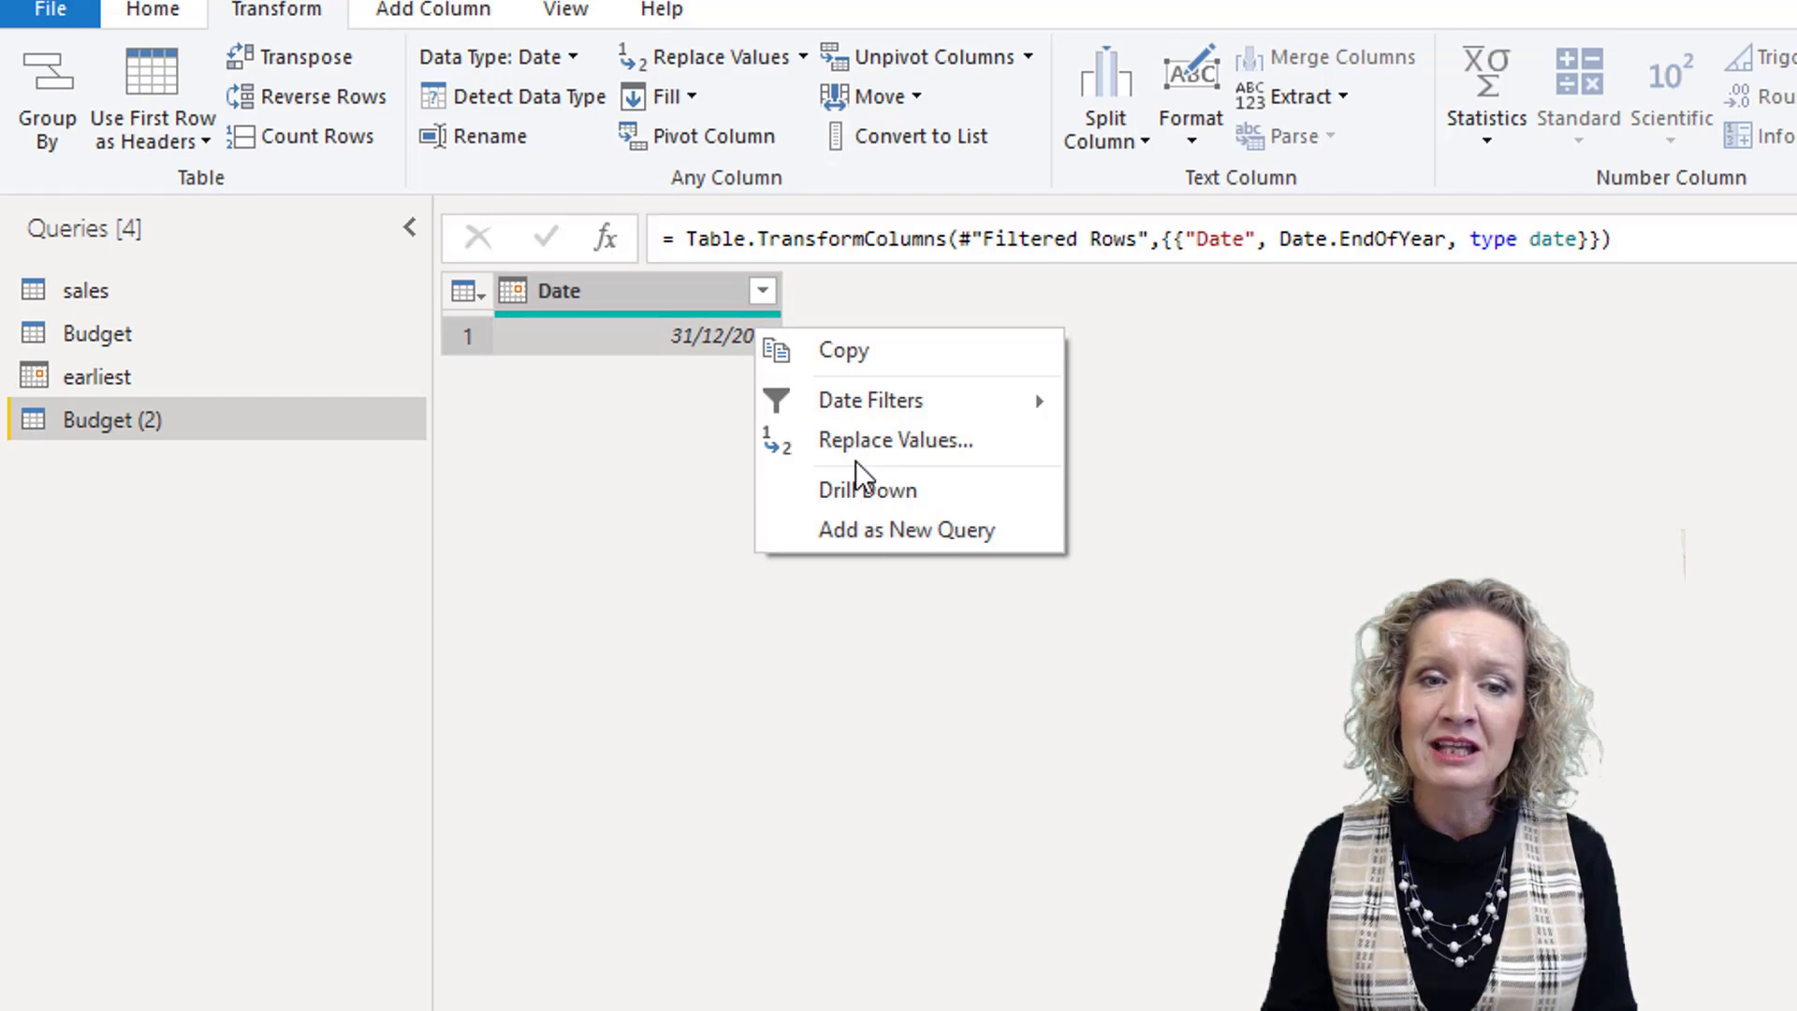
pyautogui.click(857, 485)
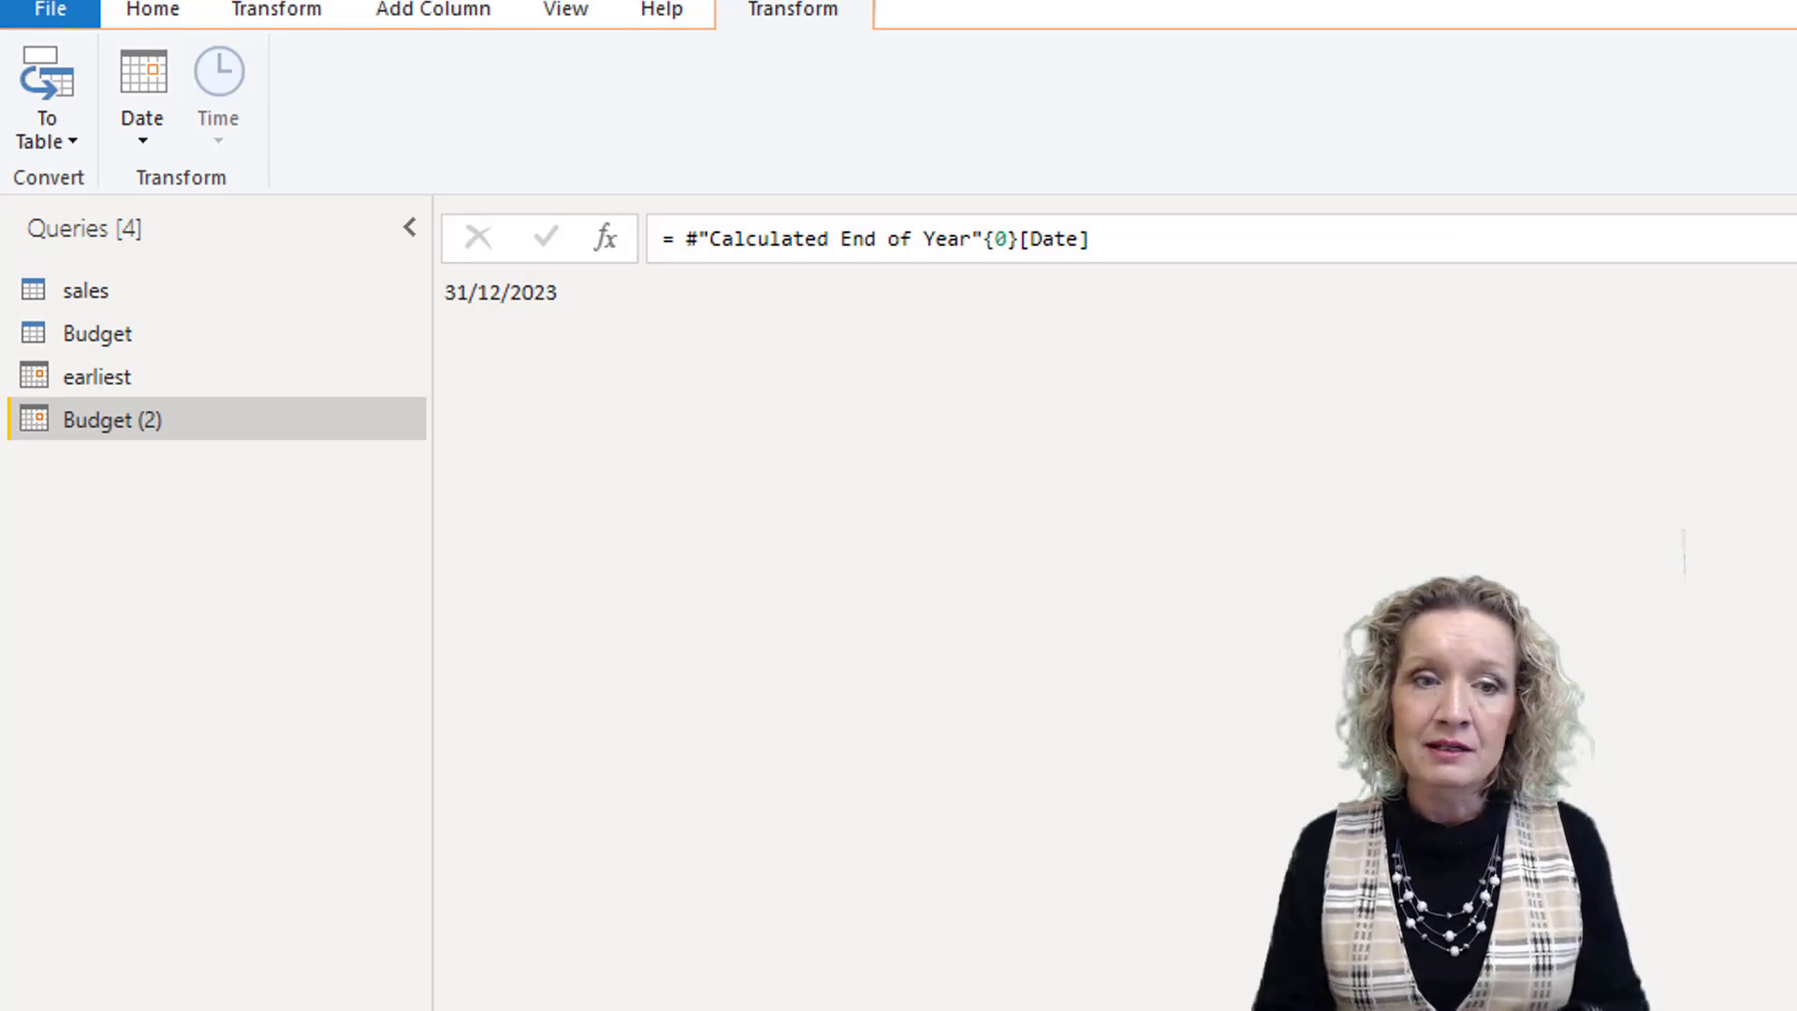
pyautogui.click(208, 550)
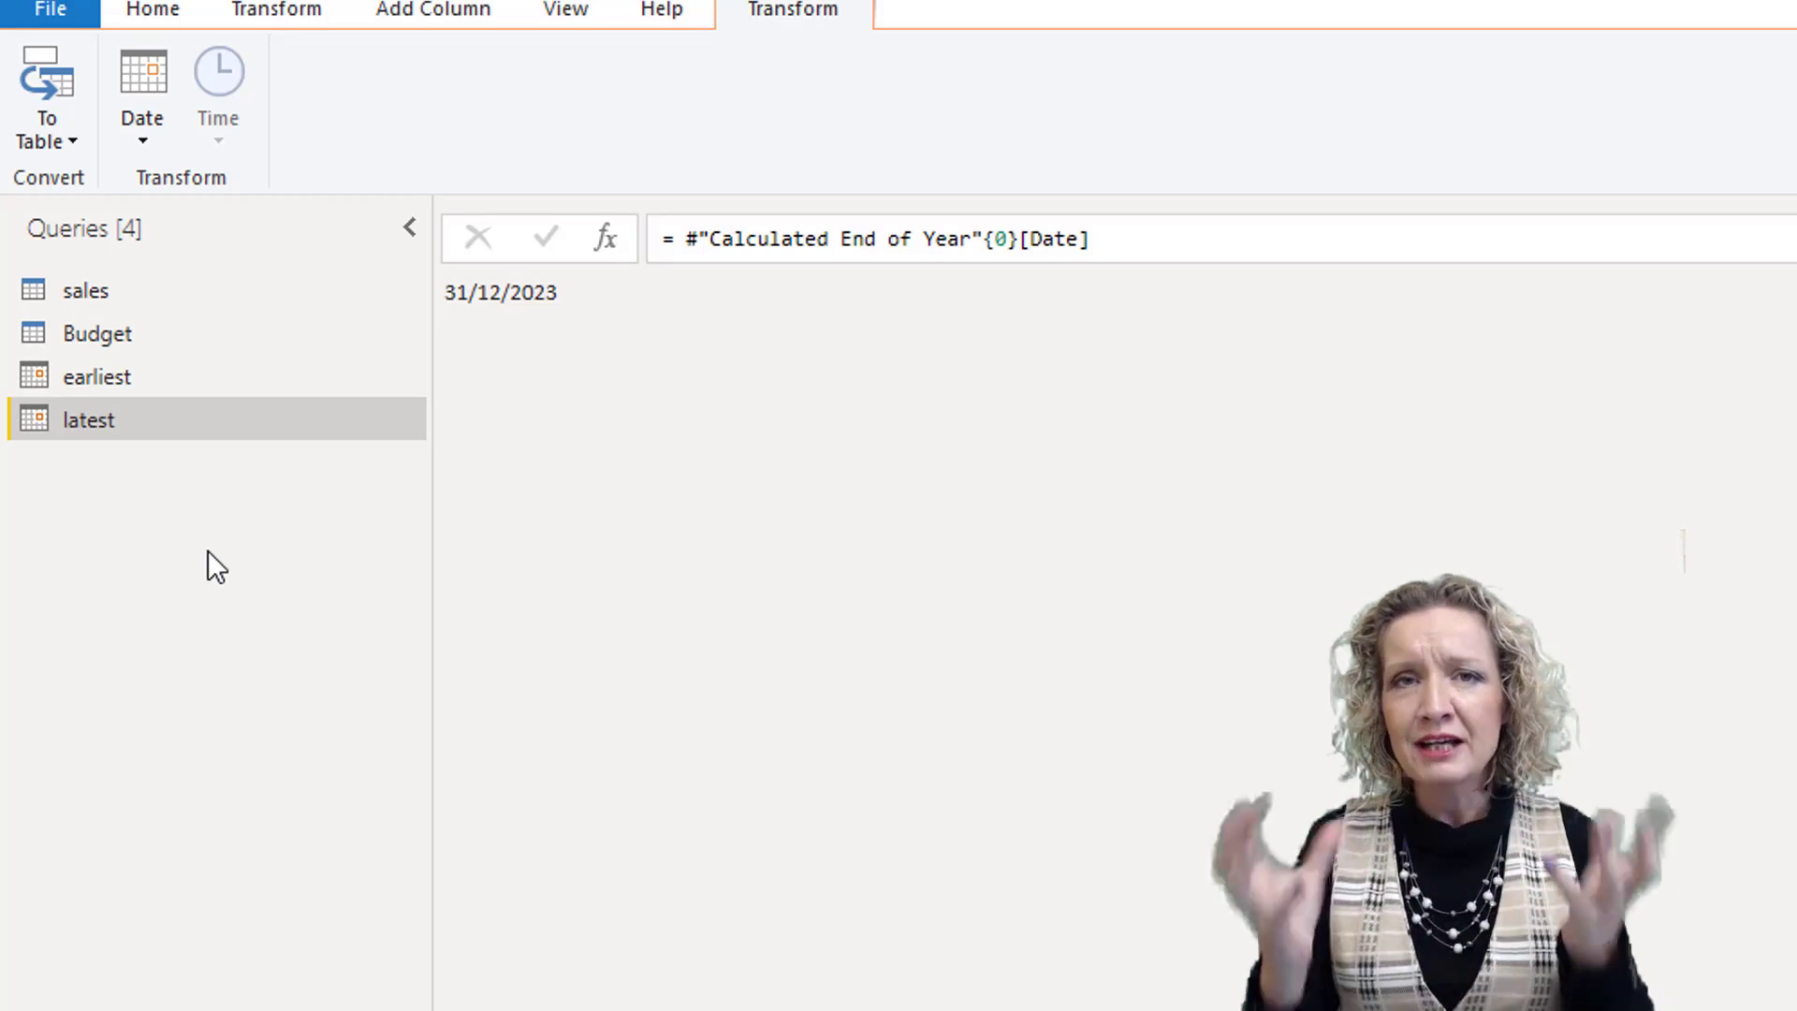
# Create a new blank query alongside the sales, Budget, earliest and latest queries
pyautogui.click(159, 15)
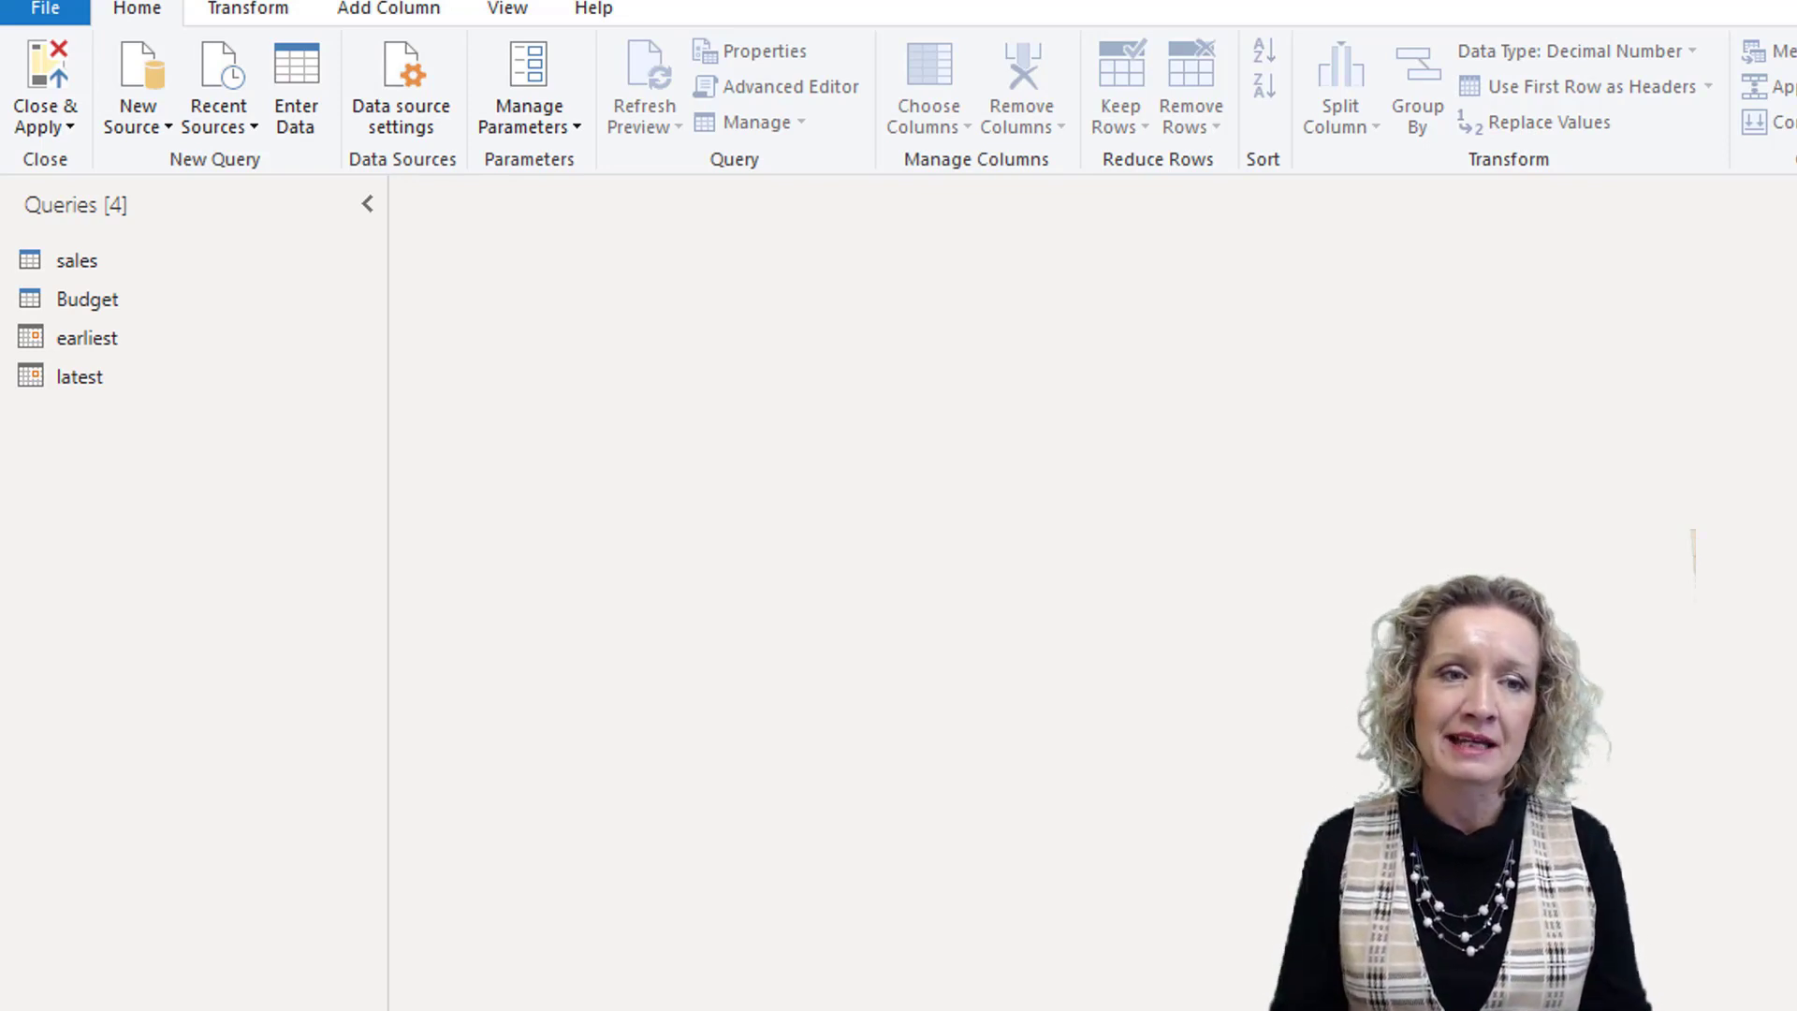
pyautogui.click(131, 127)
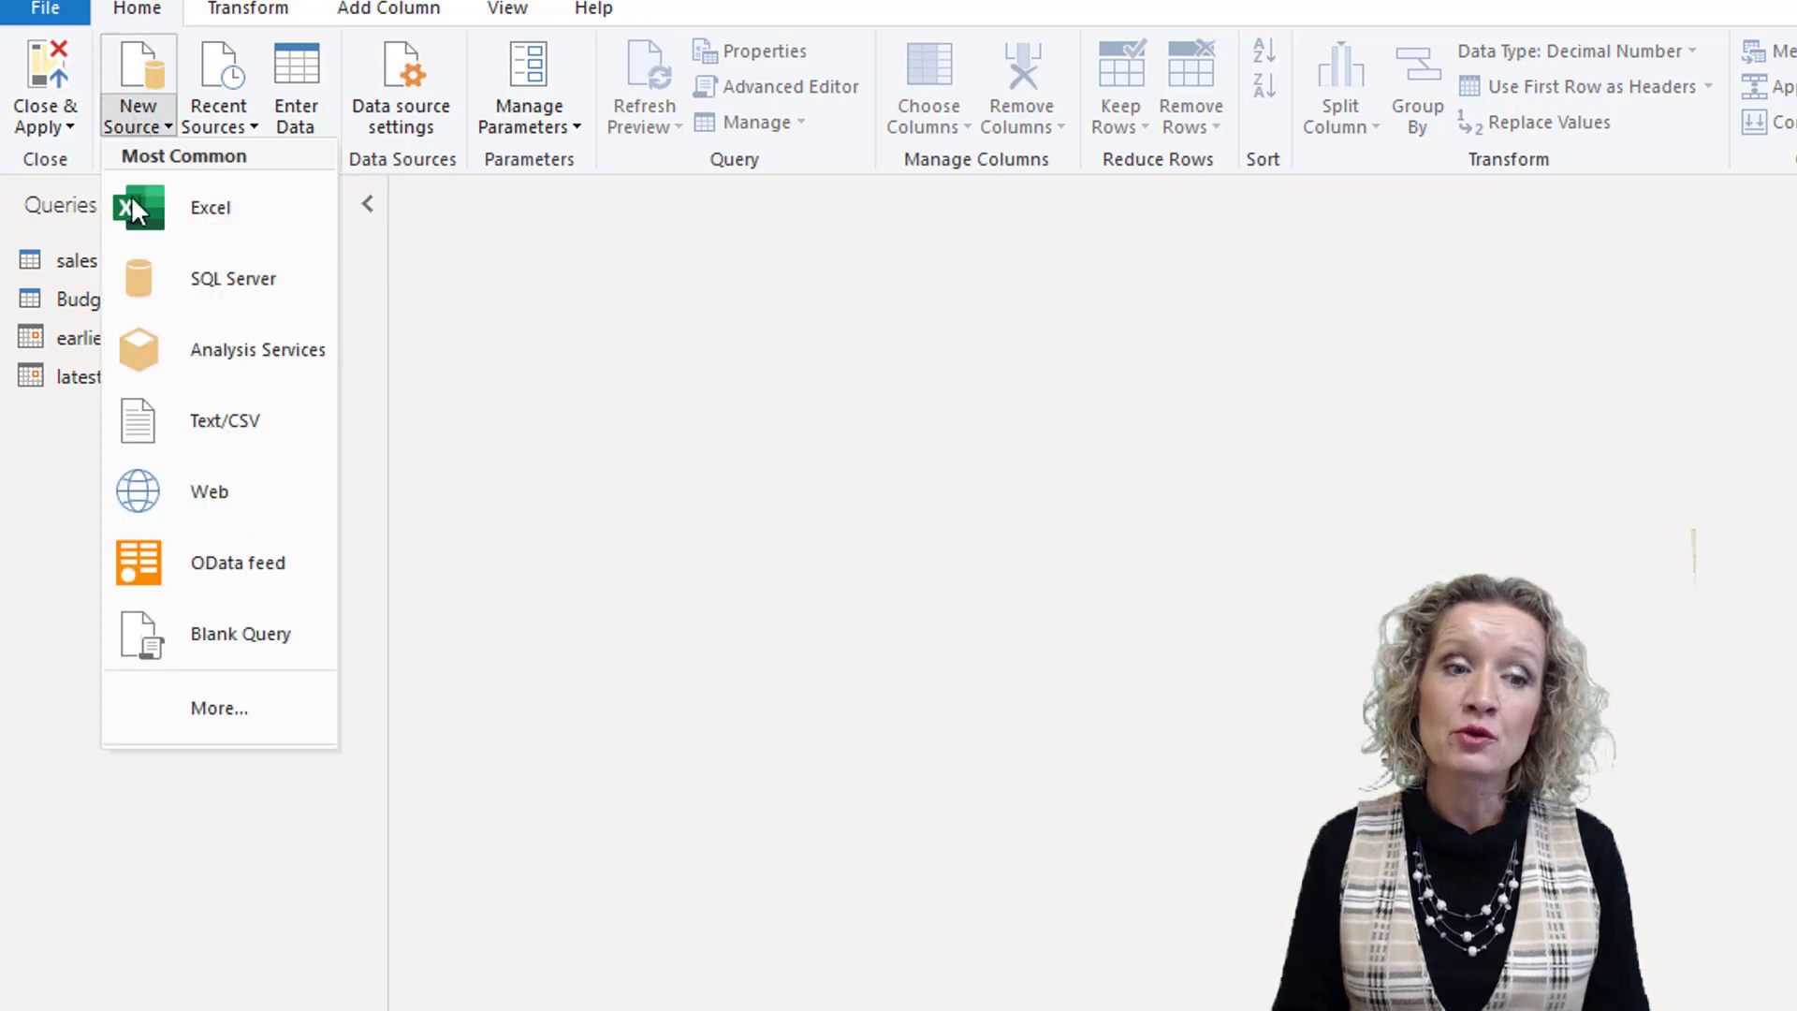
pyautogui.click(192, 636)
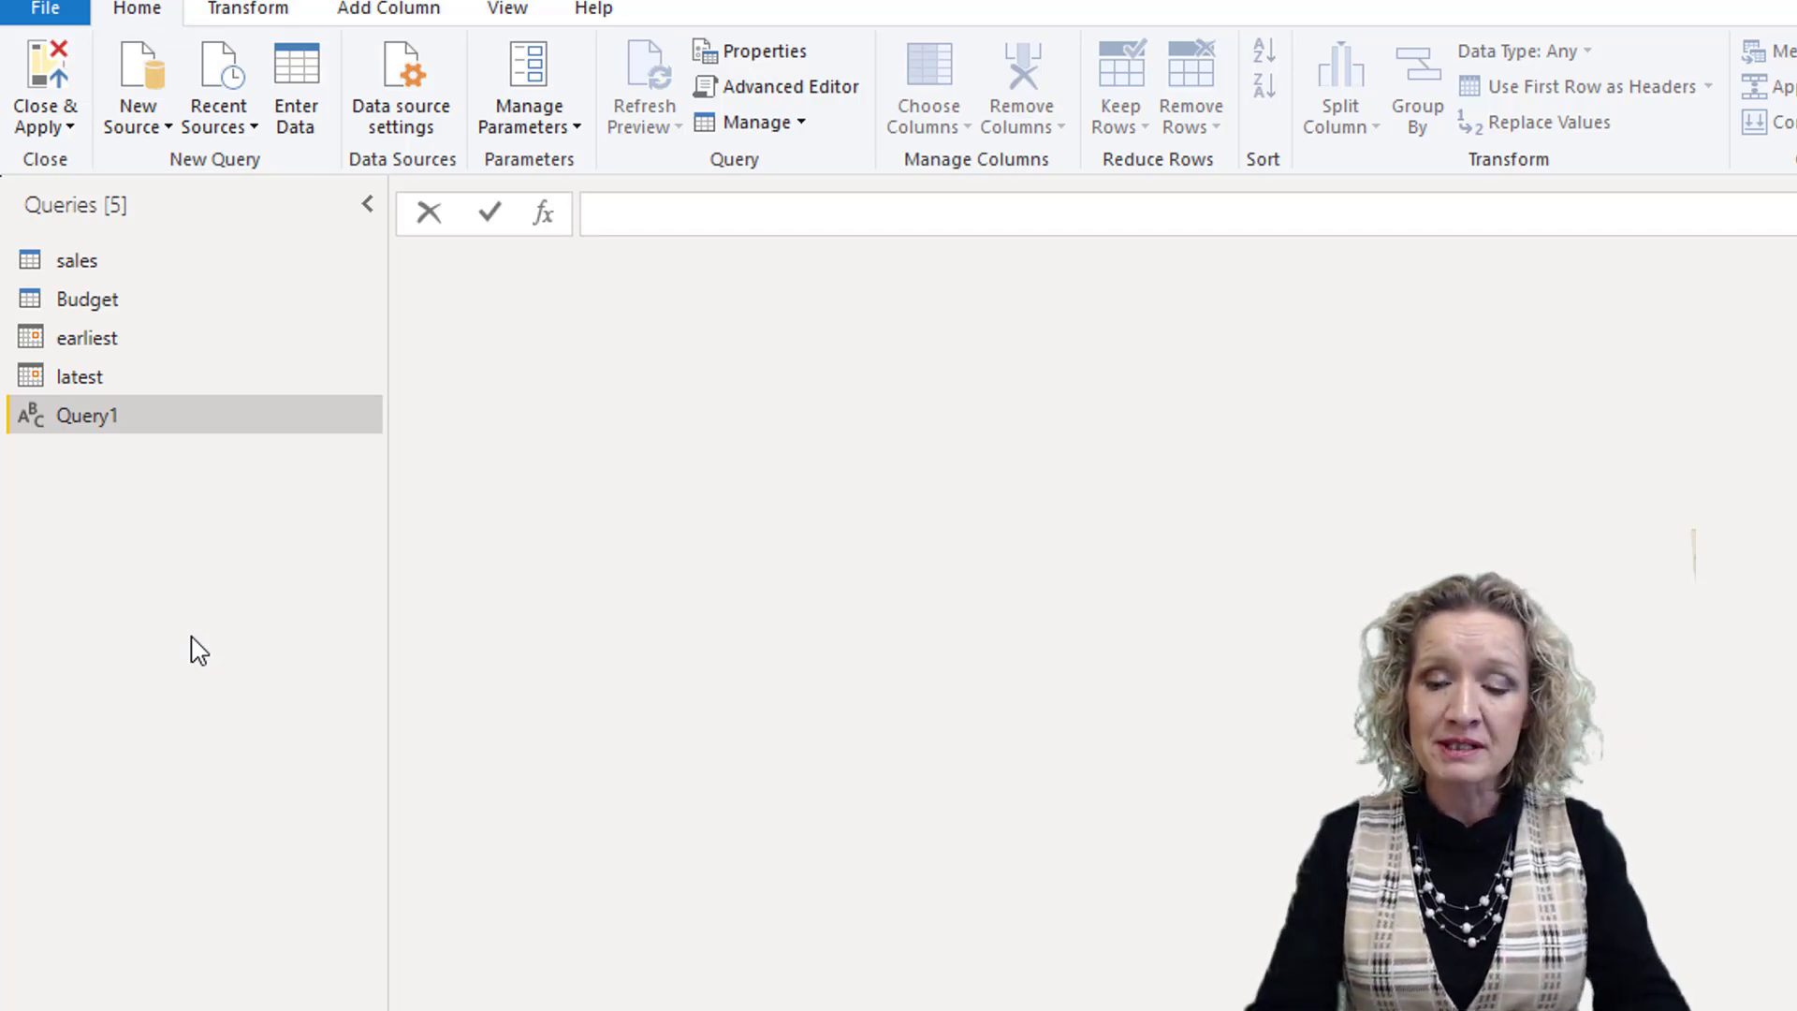
# Start a list formula in the blank query with ={Number.From(earliest).. as the beginning of the range
pyautogui.write('=')
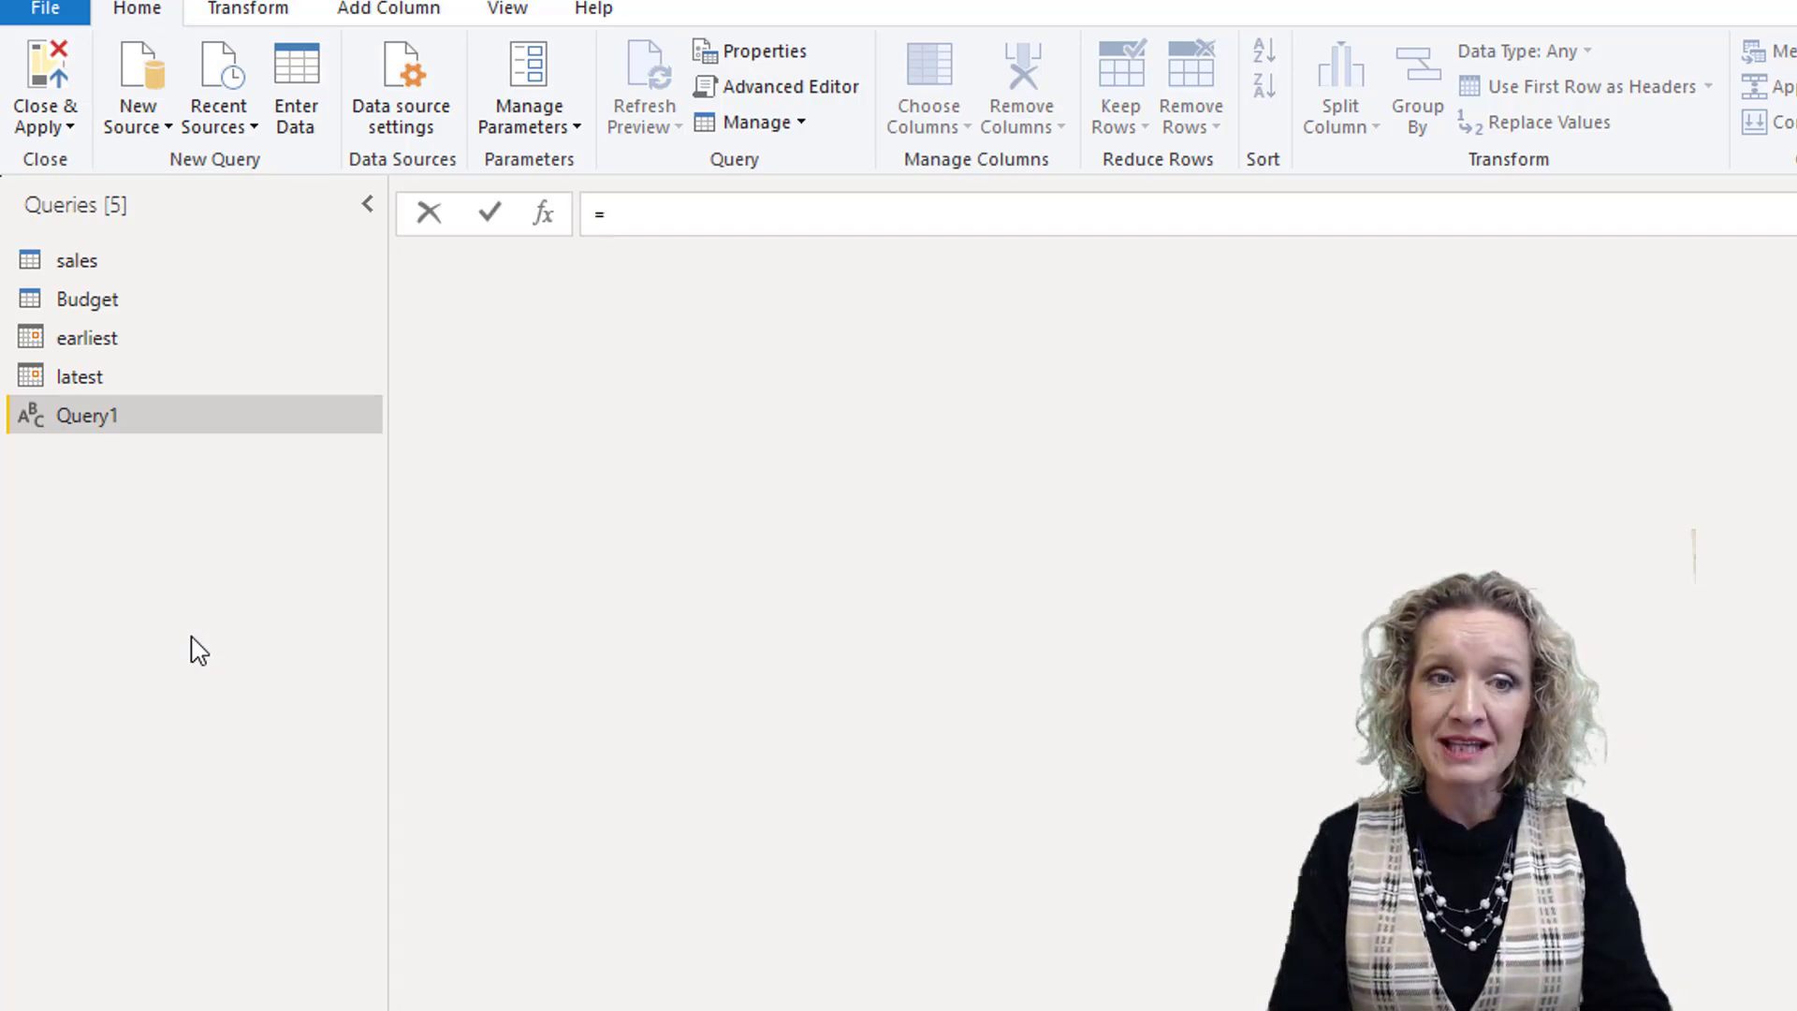
pyautogui.write('{}')
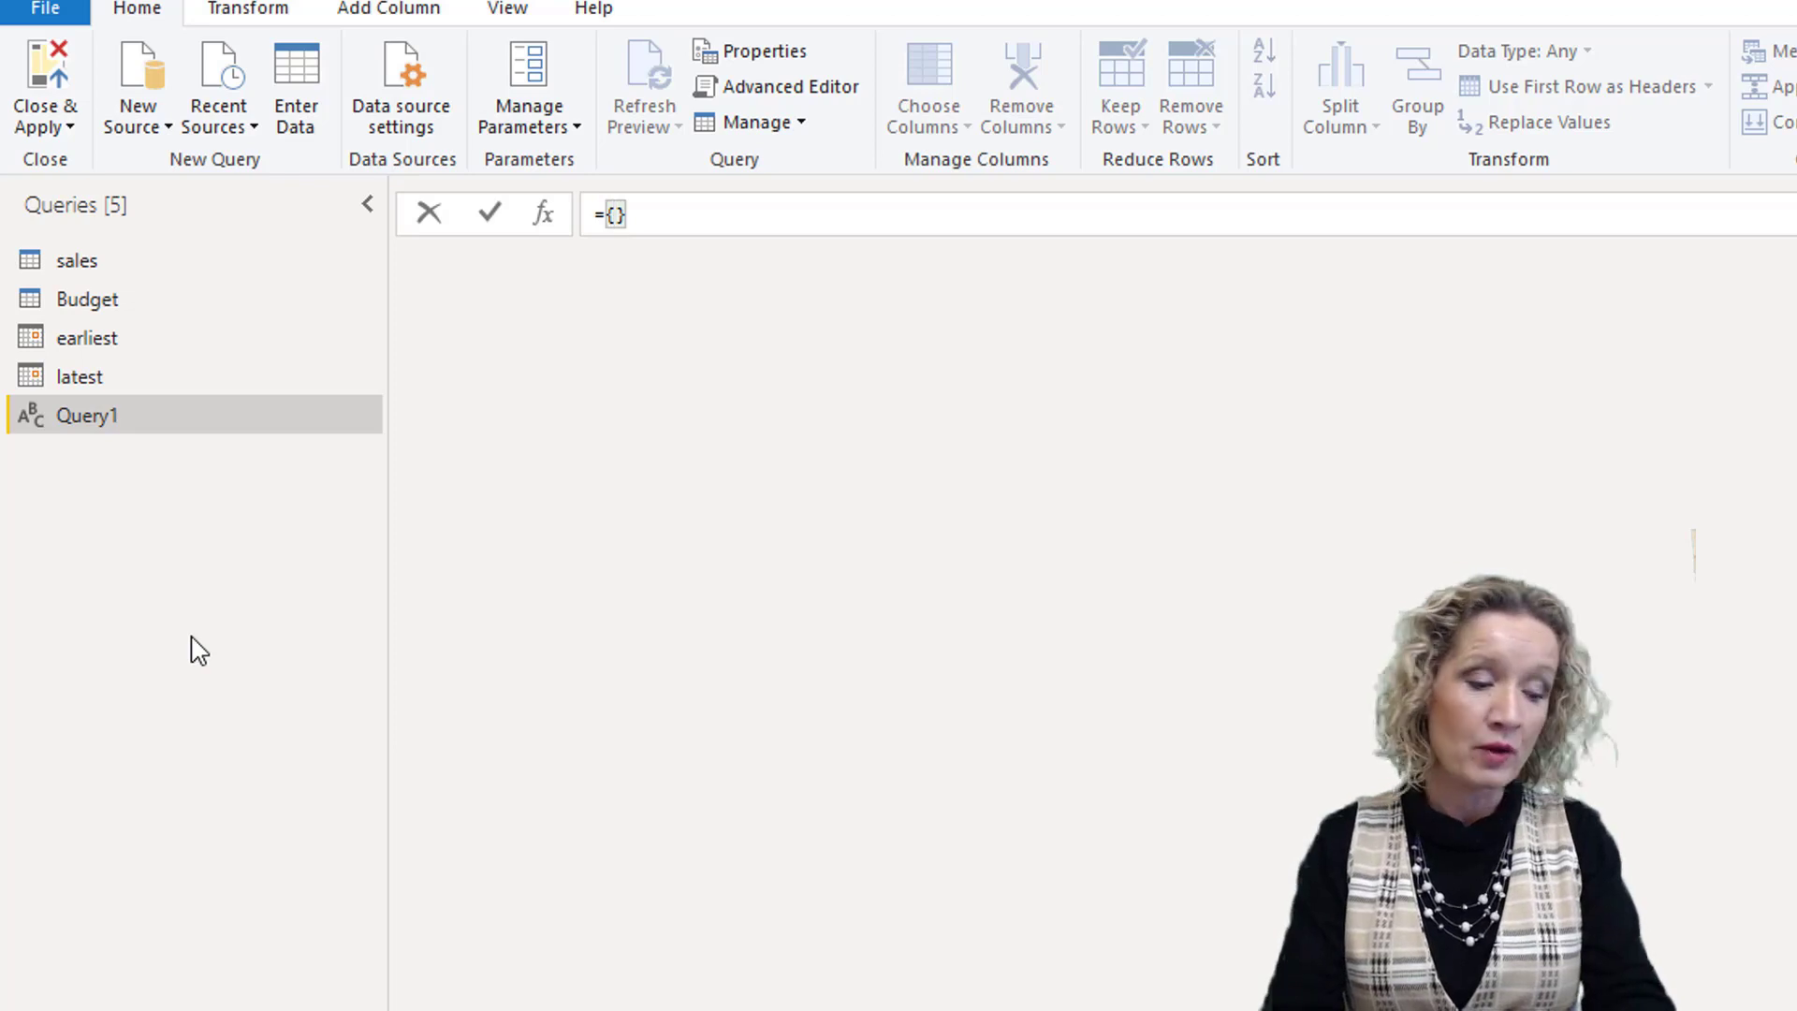
pyautogui.write('number.from')
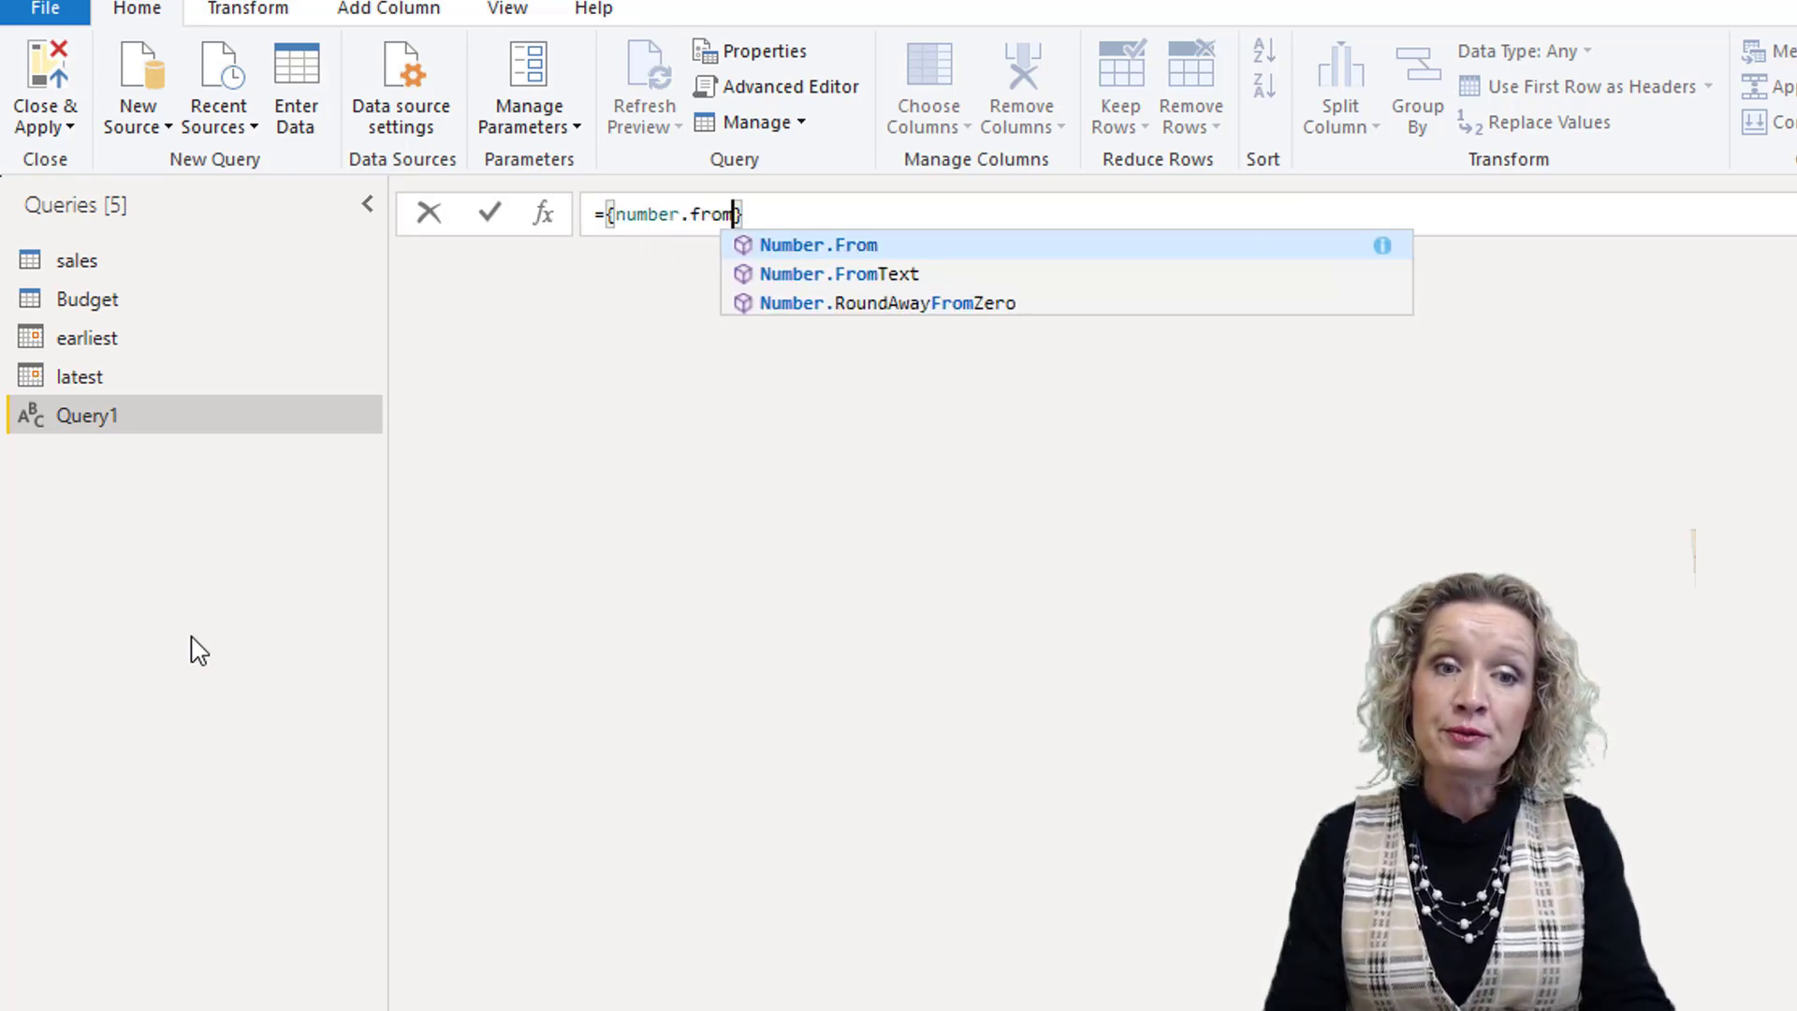
pyautogui.press('Tab')
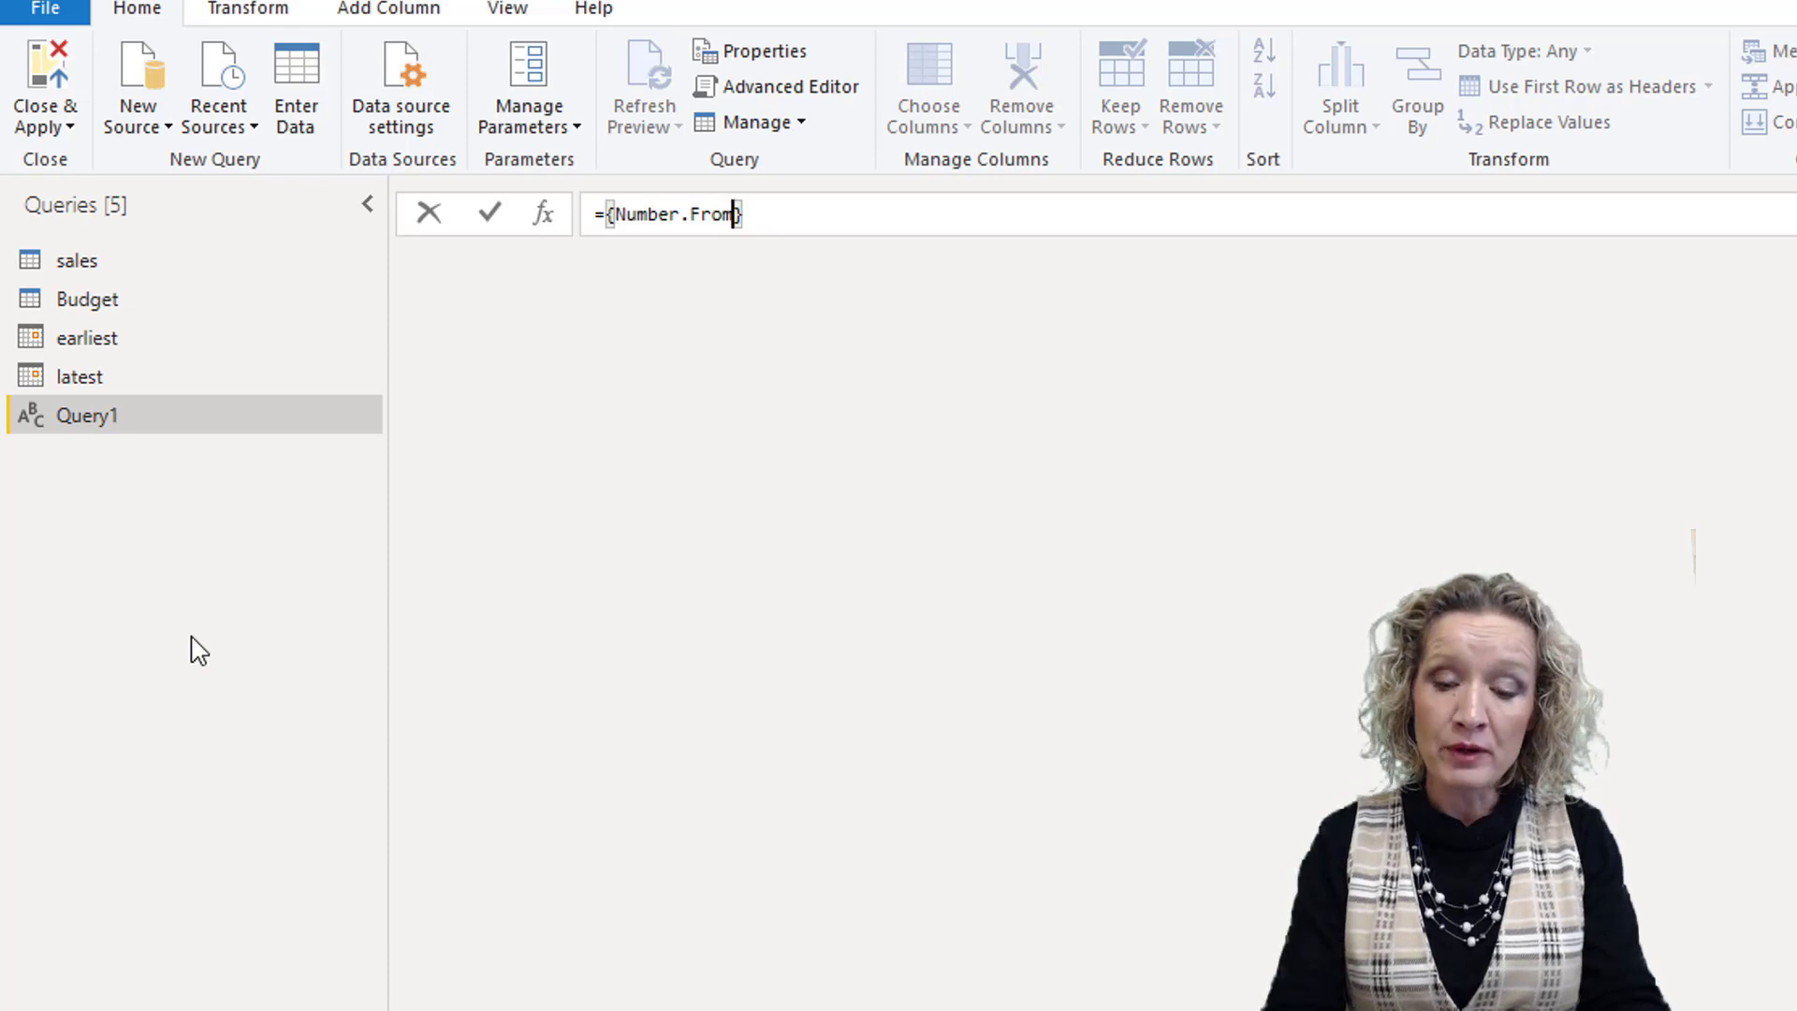
pyautogui.write('(ear')
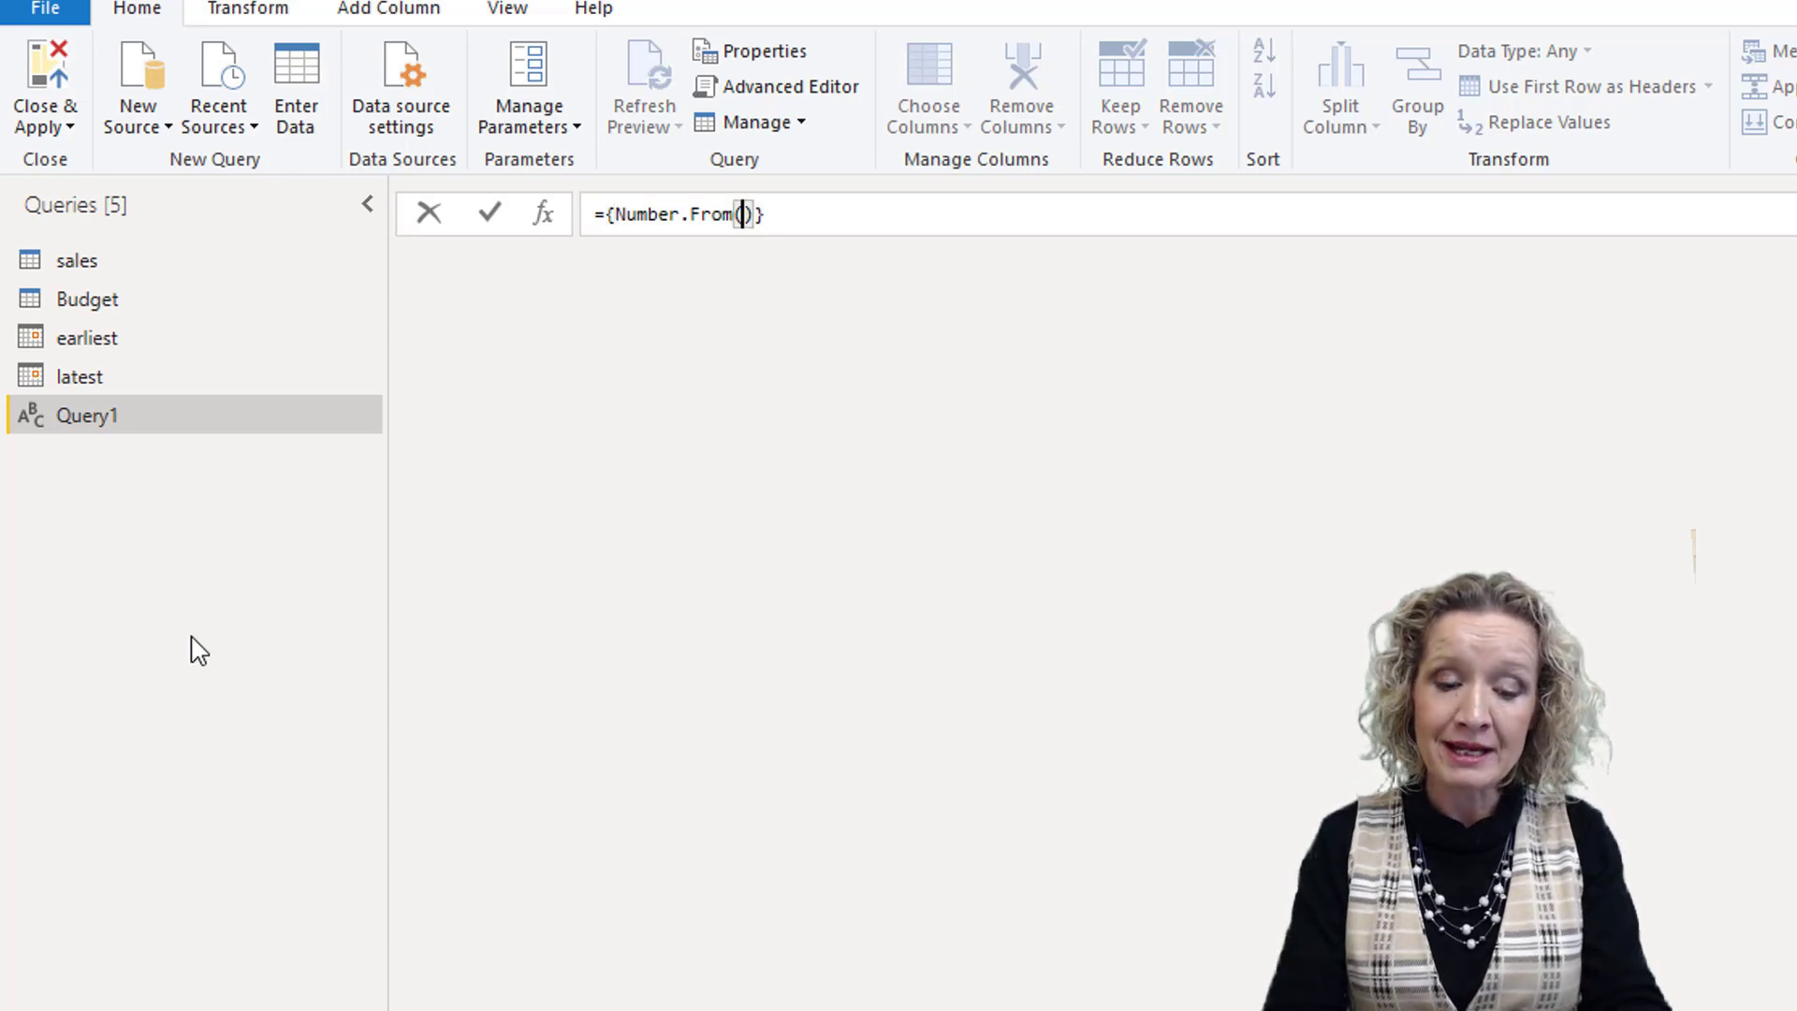
pyautogui.press('Tab')
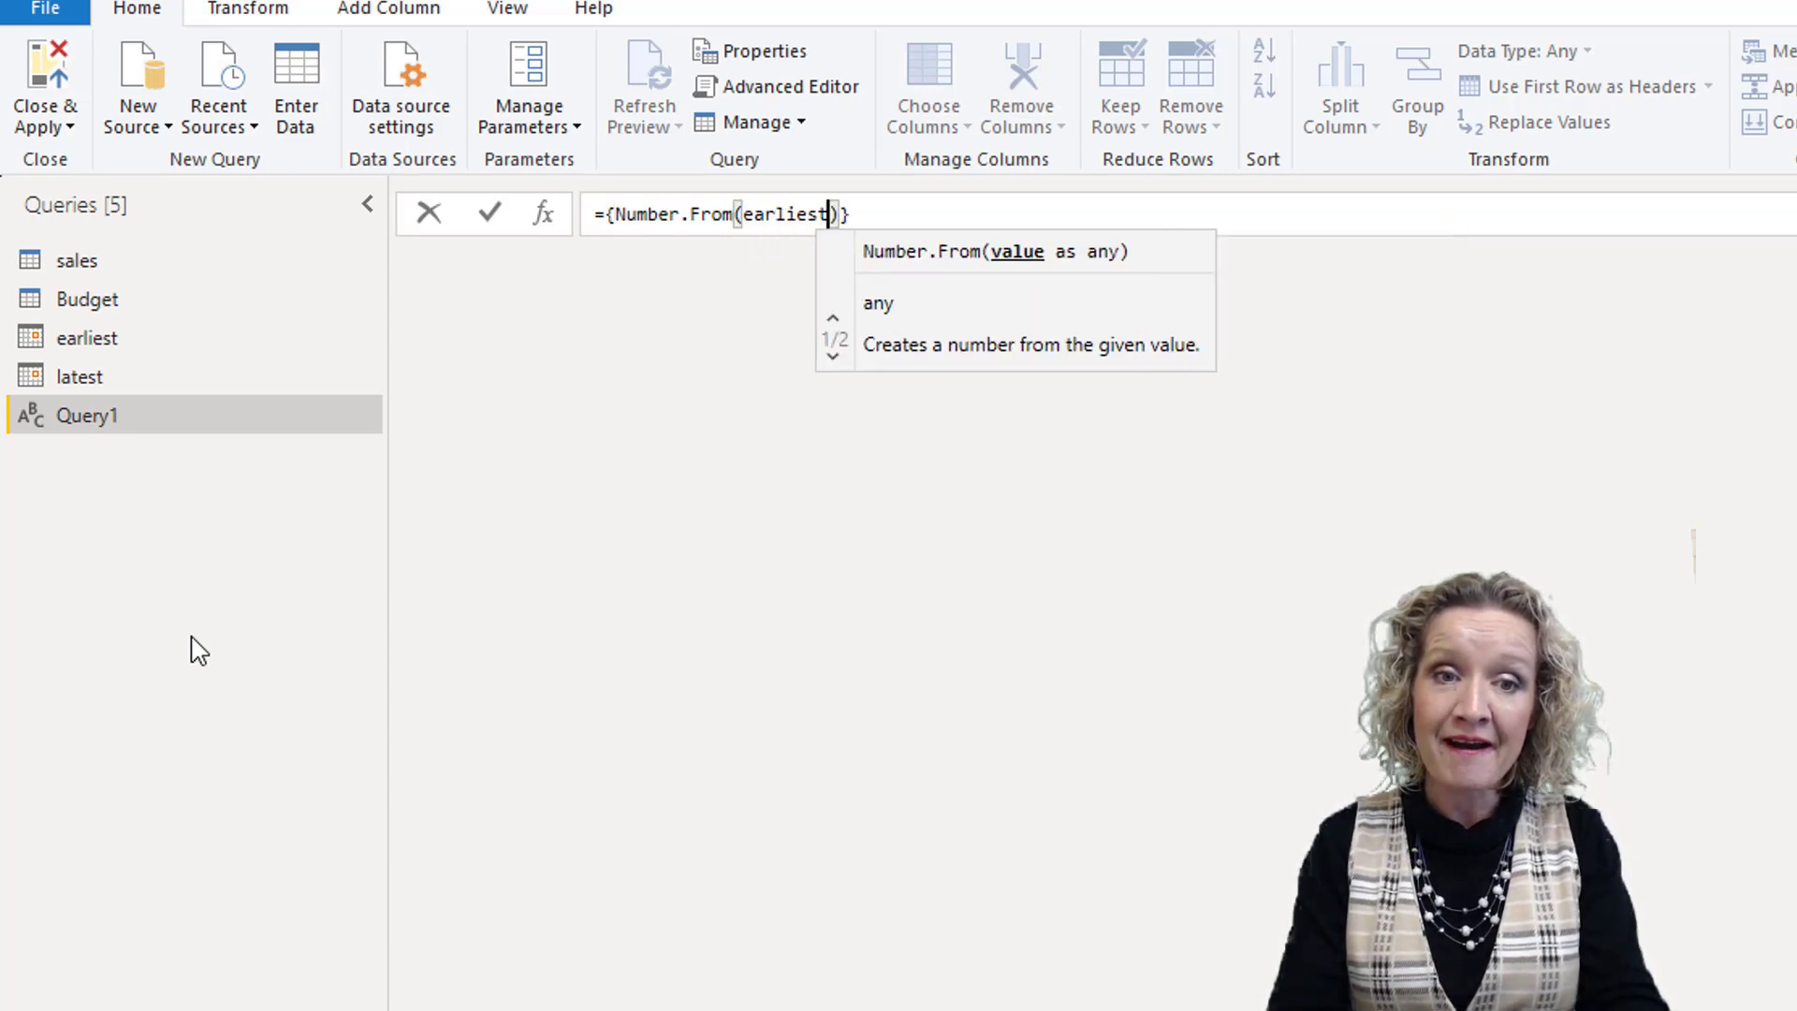
pyautogui.write(').')
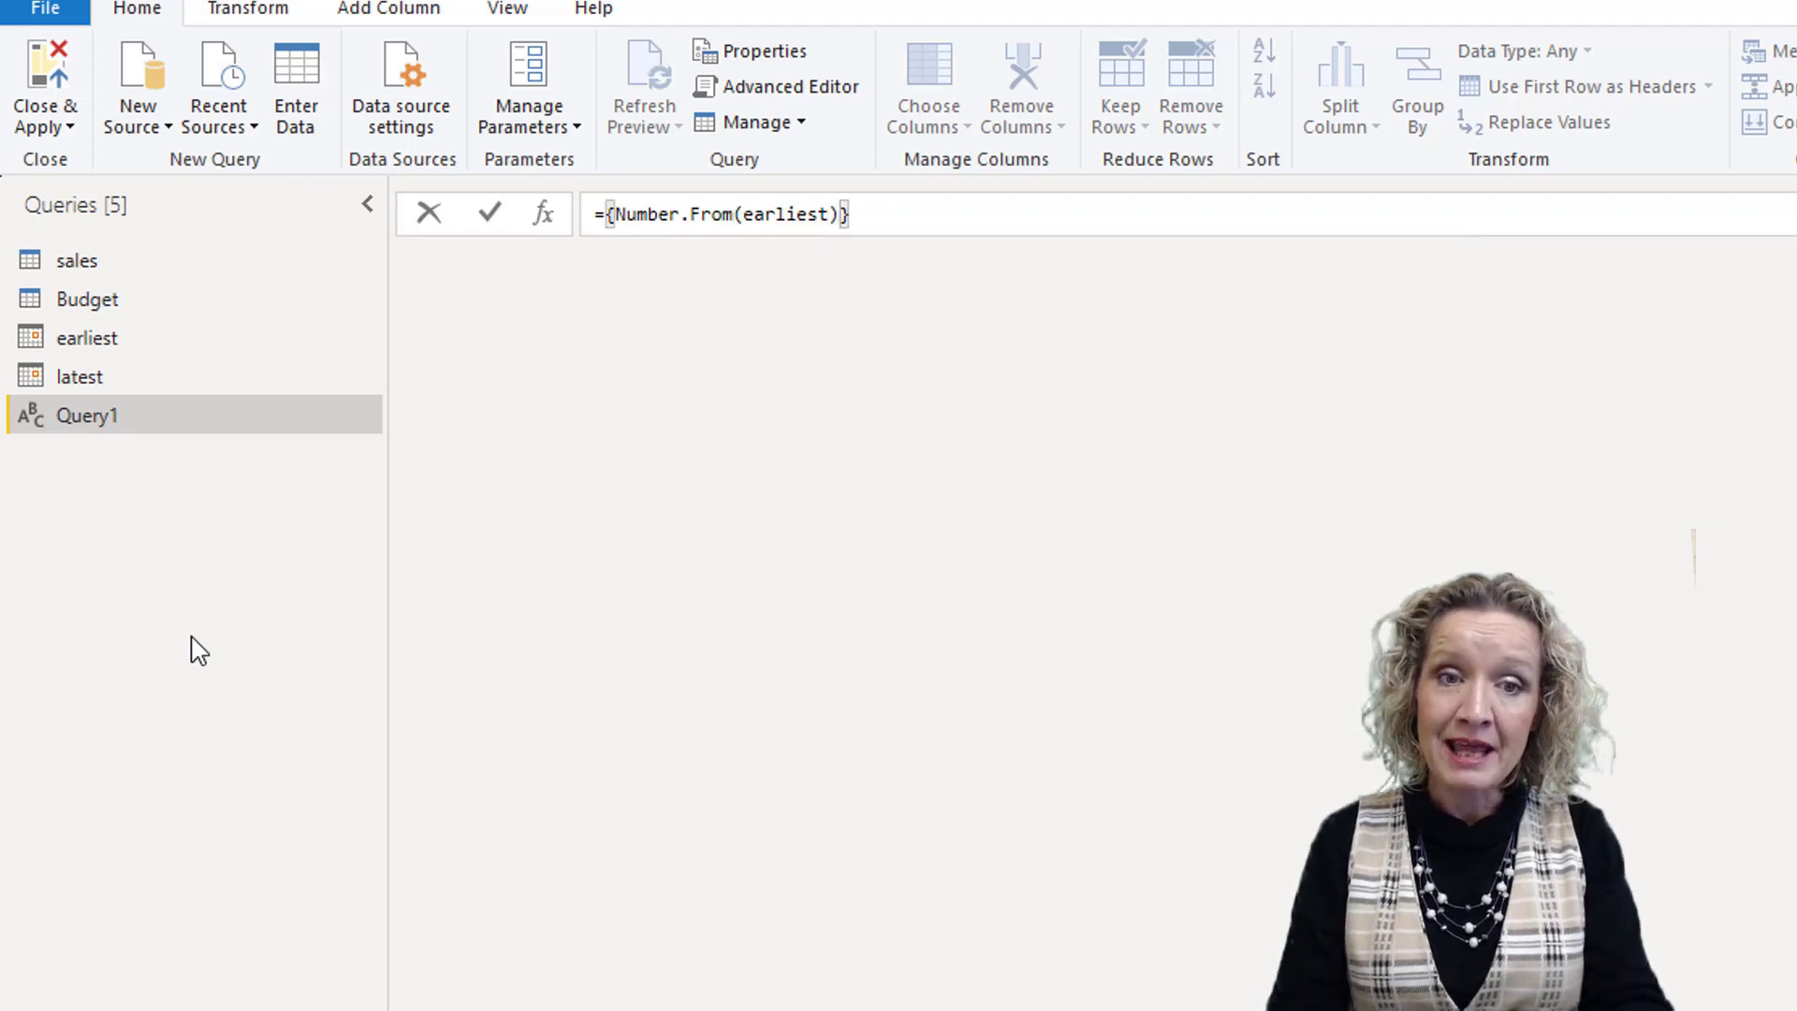
pyautogui.write('.')
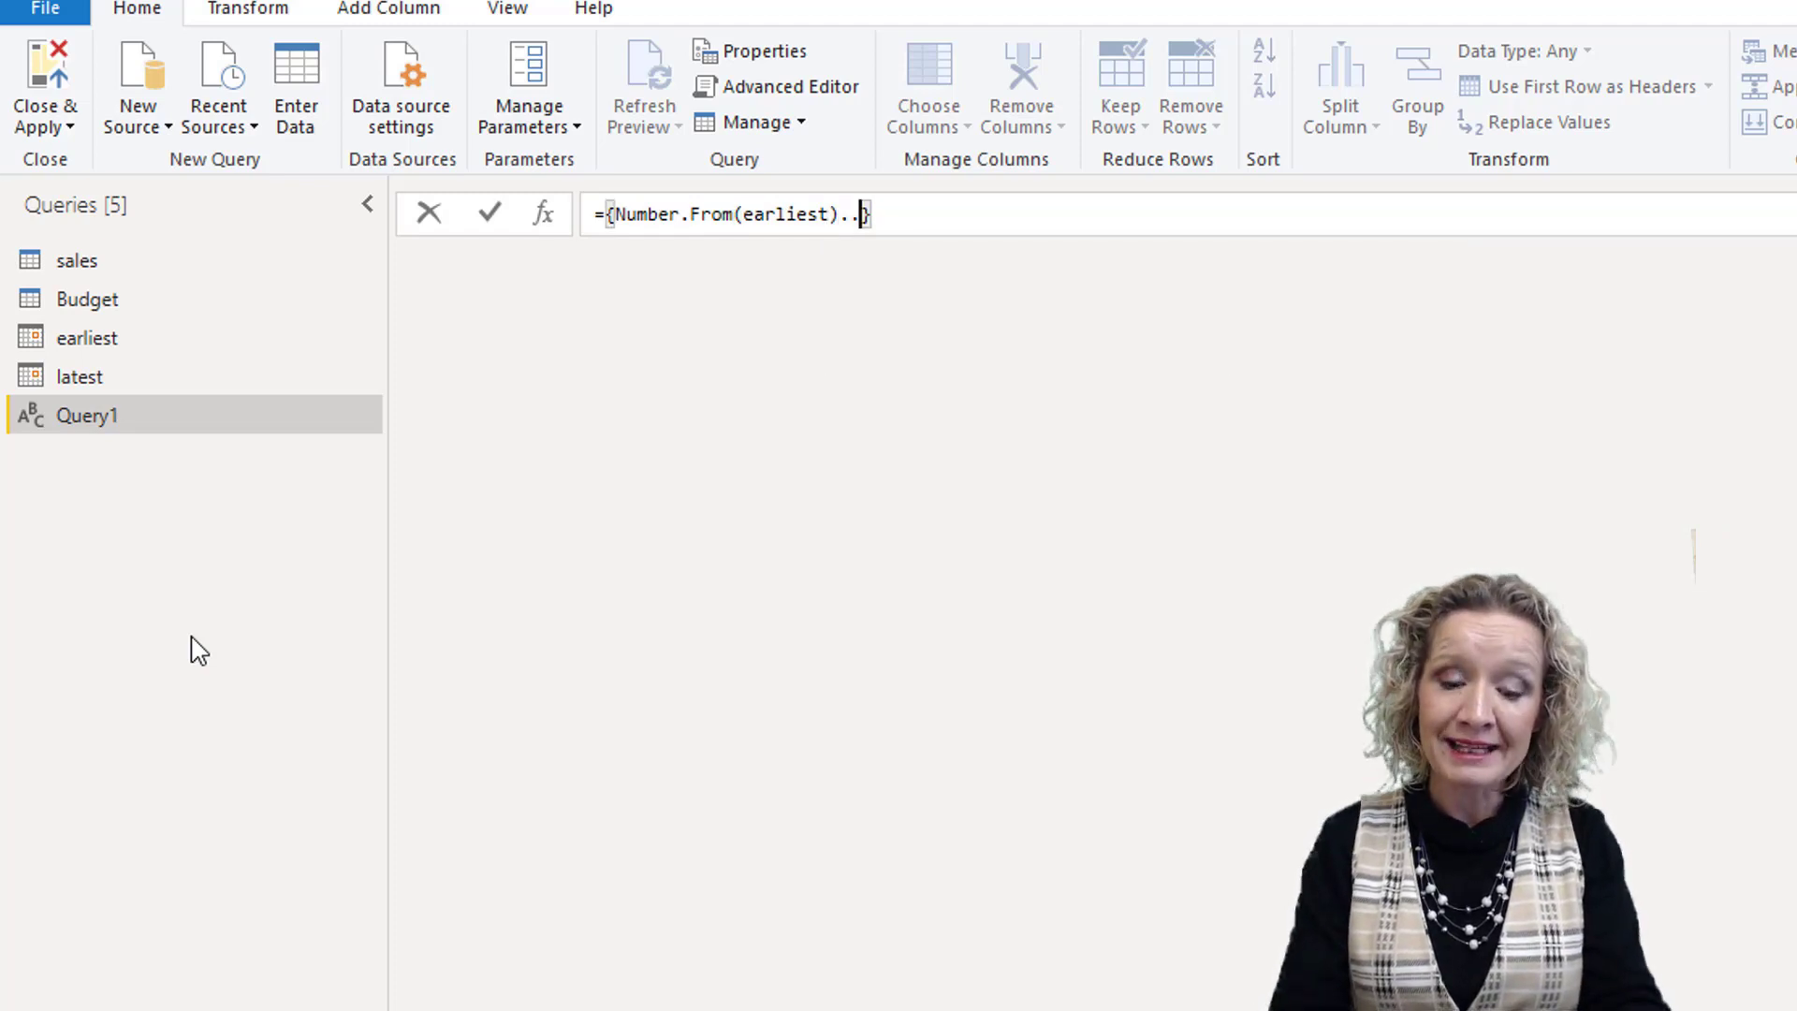
# Try to end the list range with number.from(latest) and commit the formula
pyautogui.write('number.f')
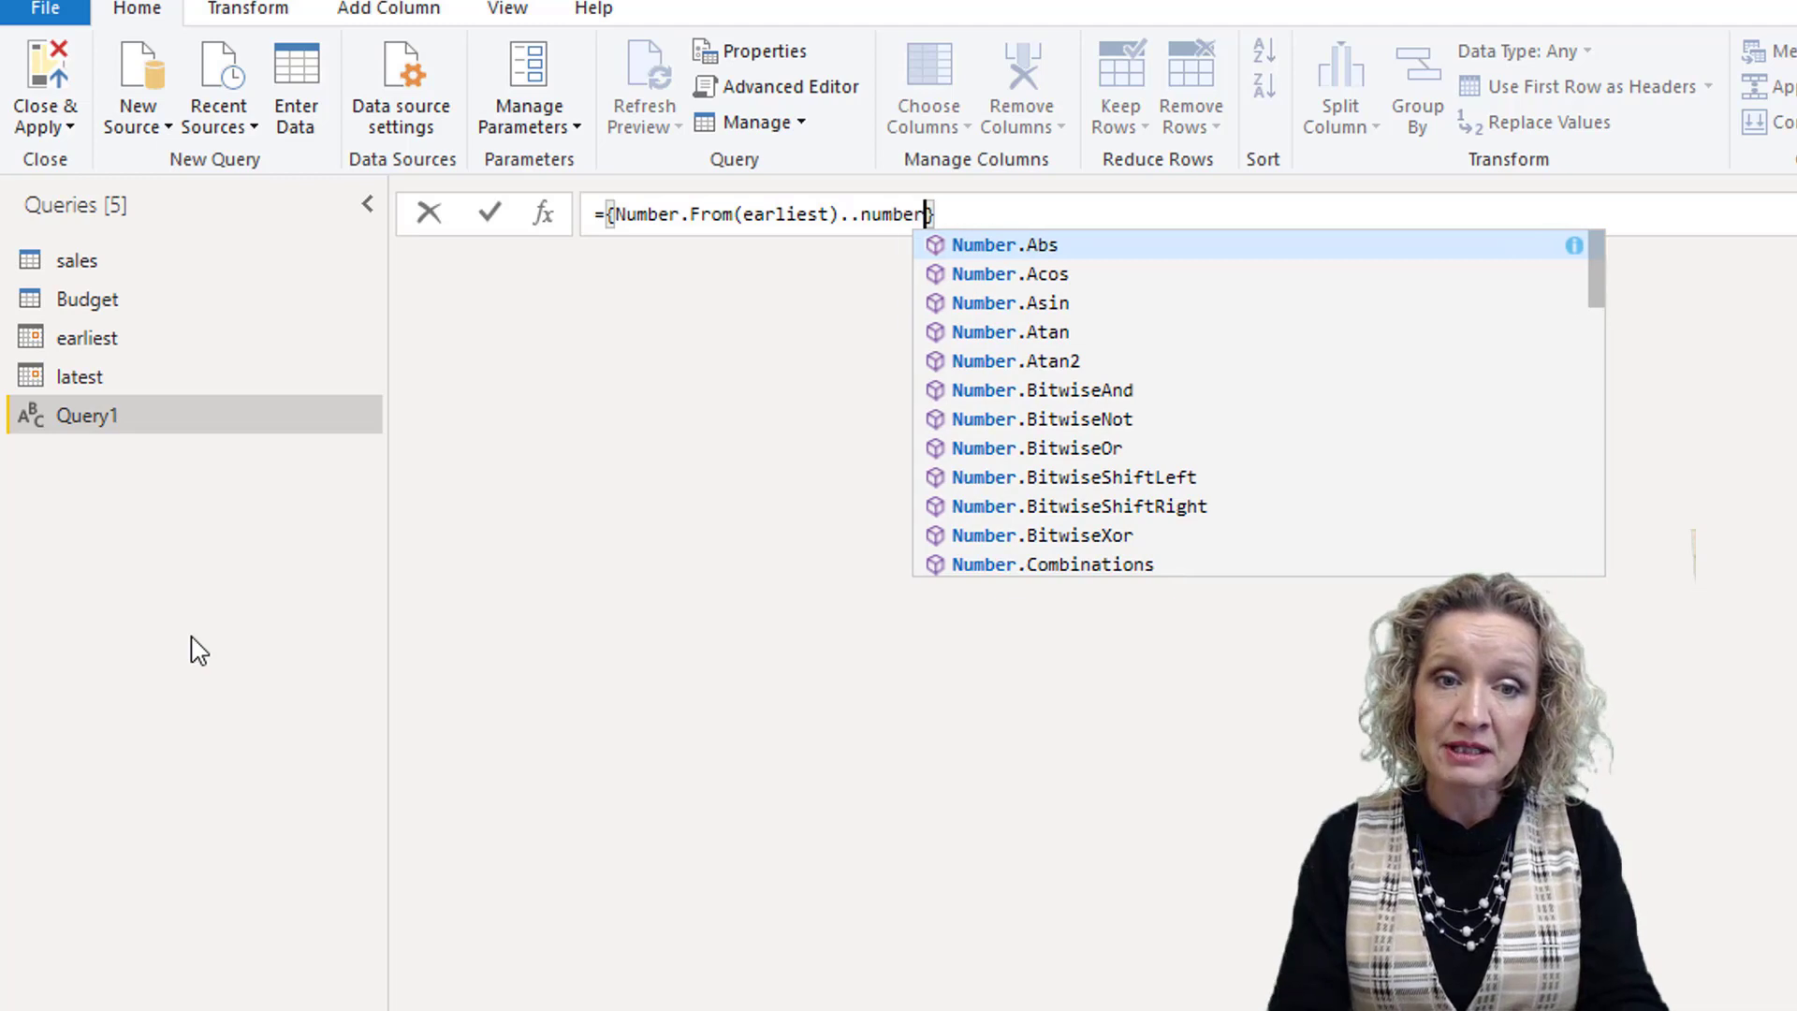
pyautogui.write('rom')
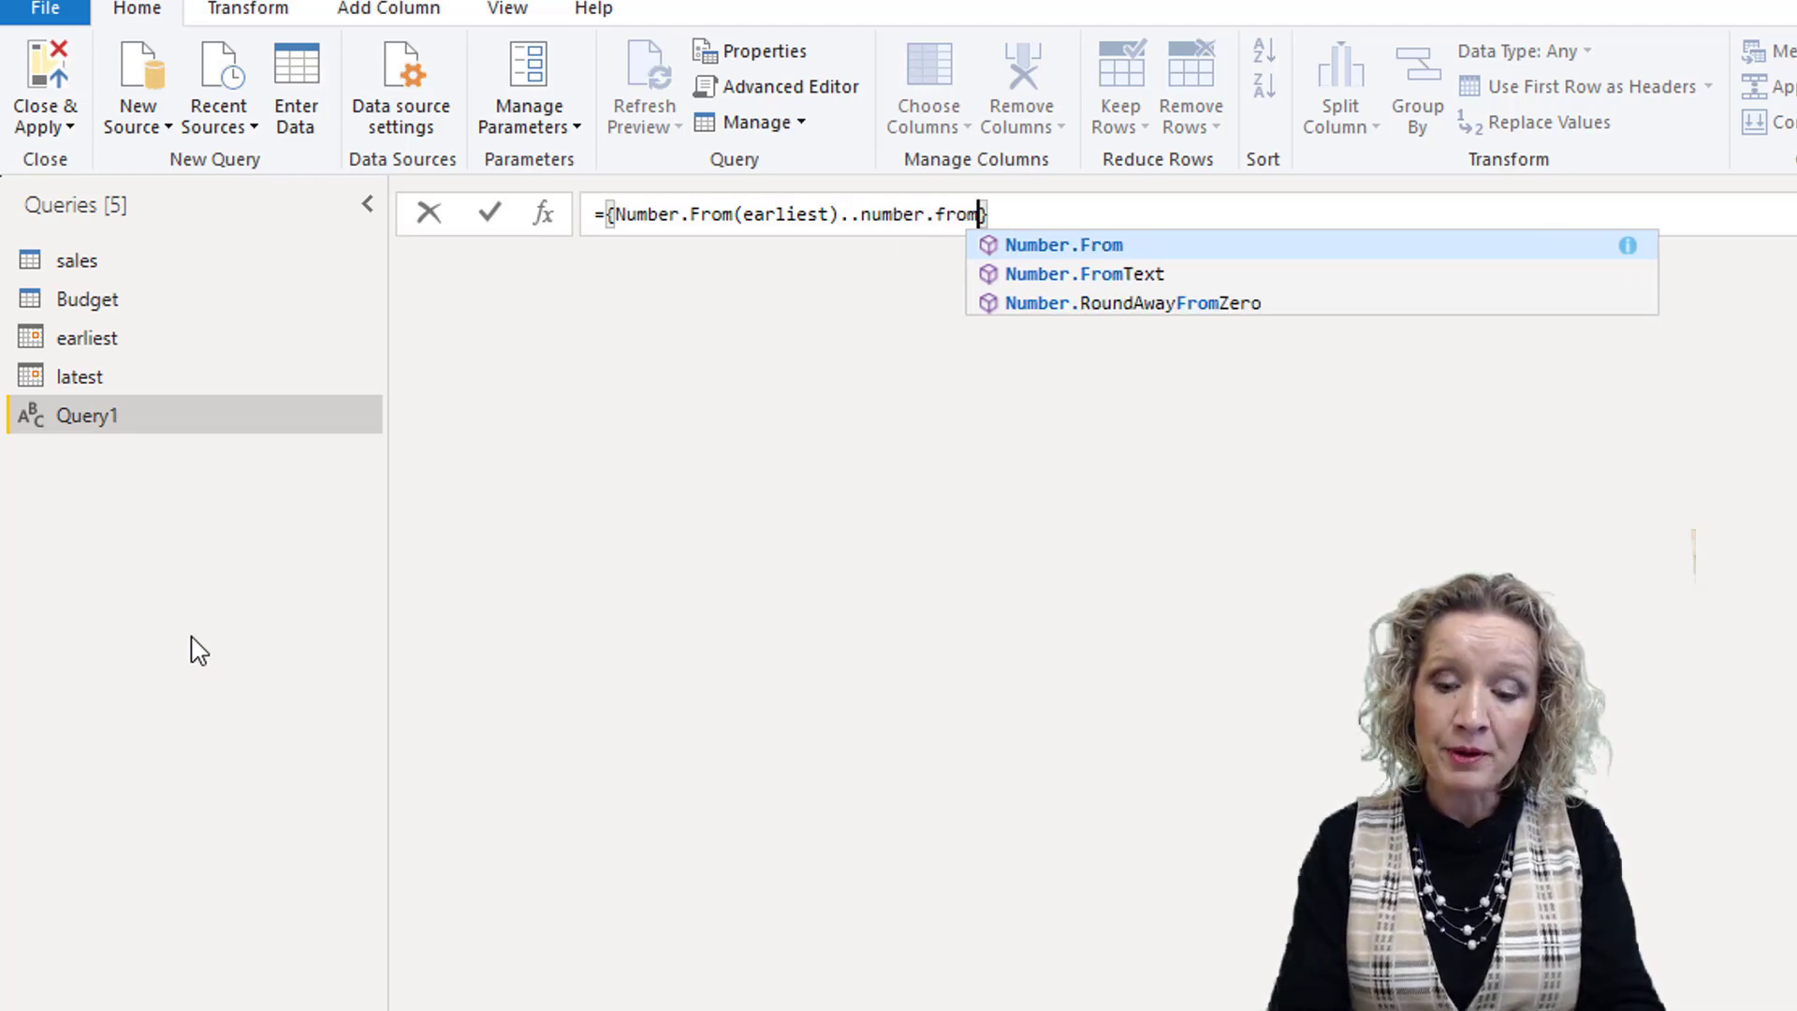
pyautogui.write('(')
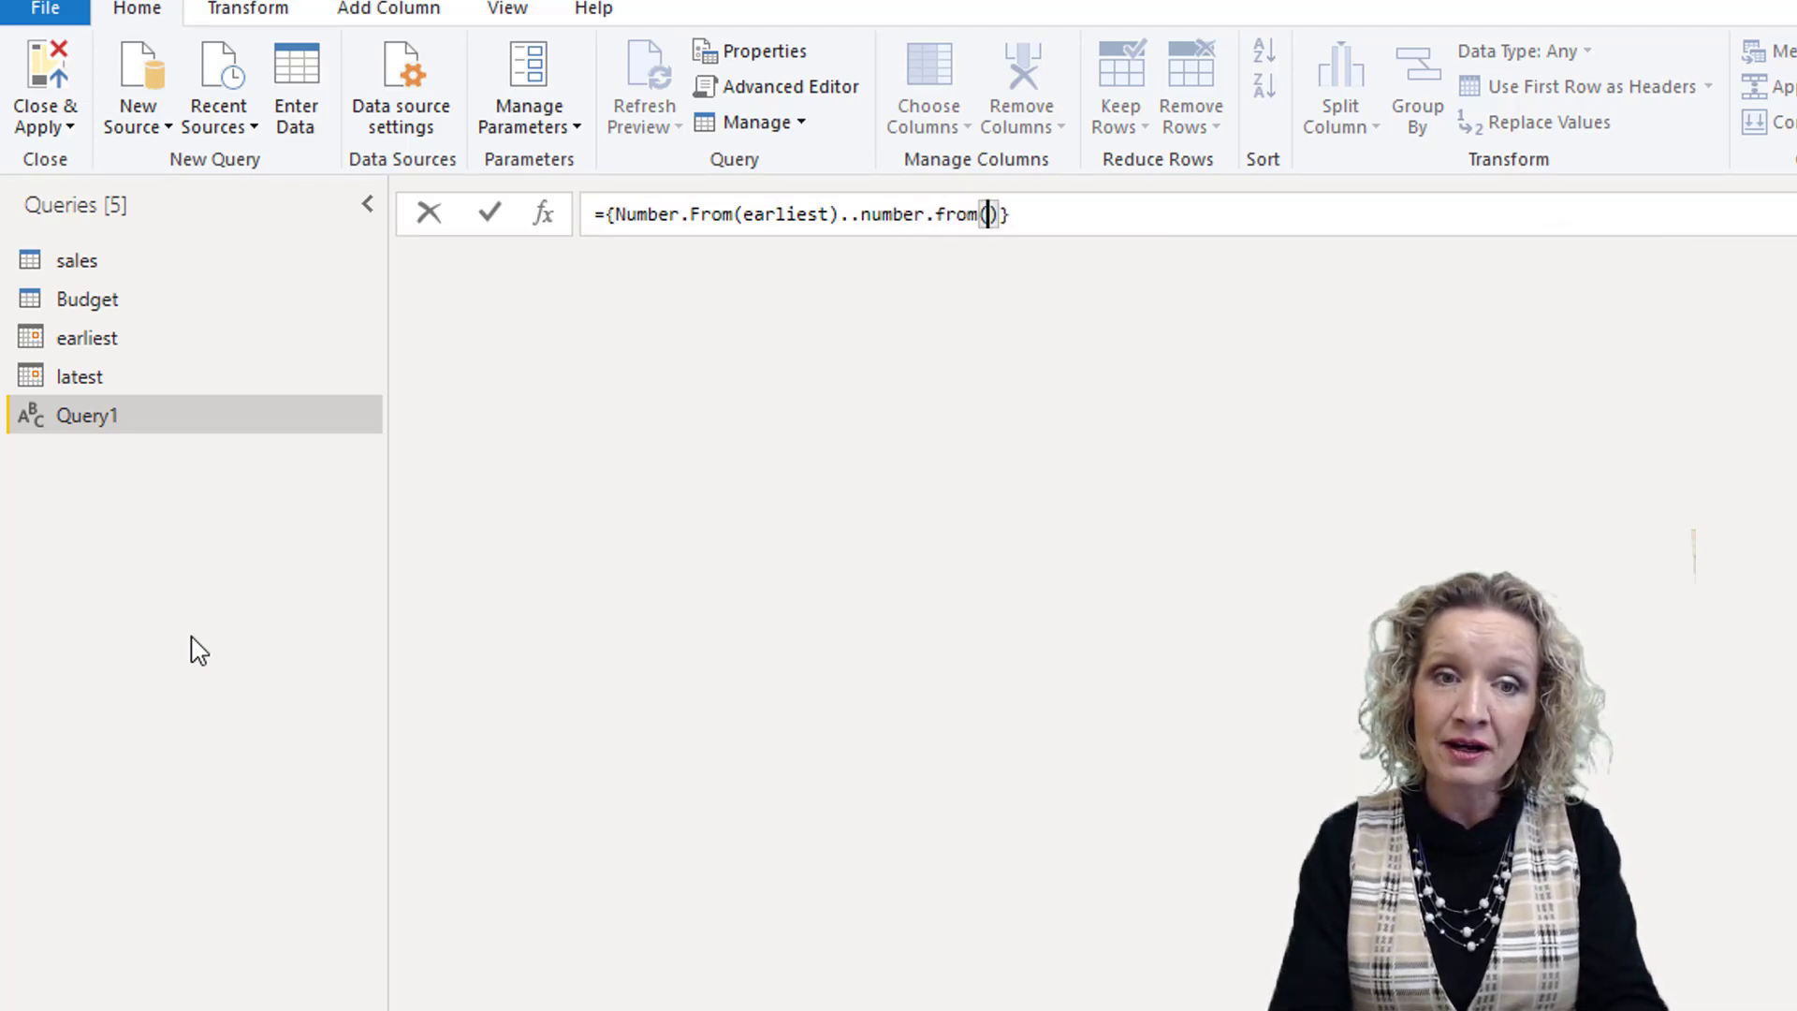
pyautogui.write('lat')
pyautogui.press('Tab')
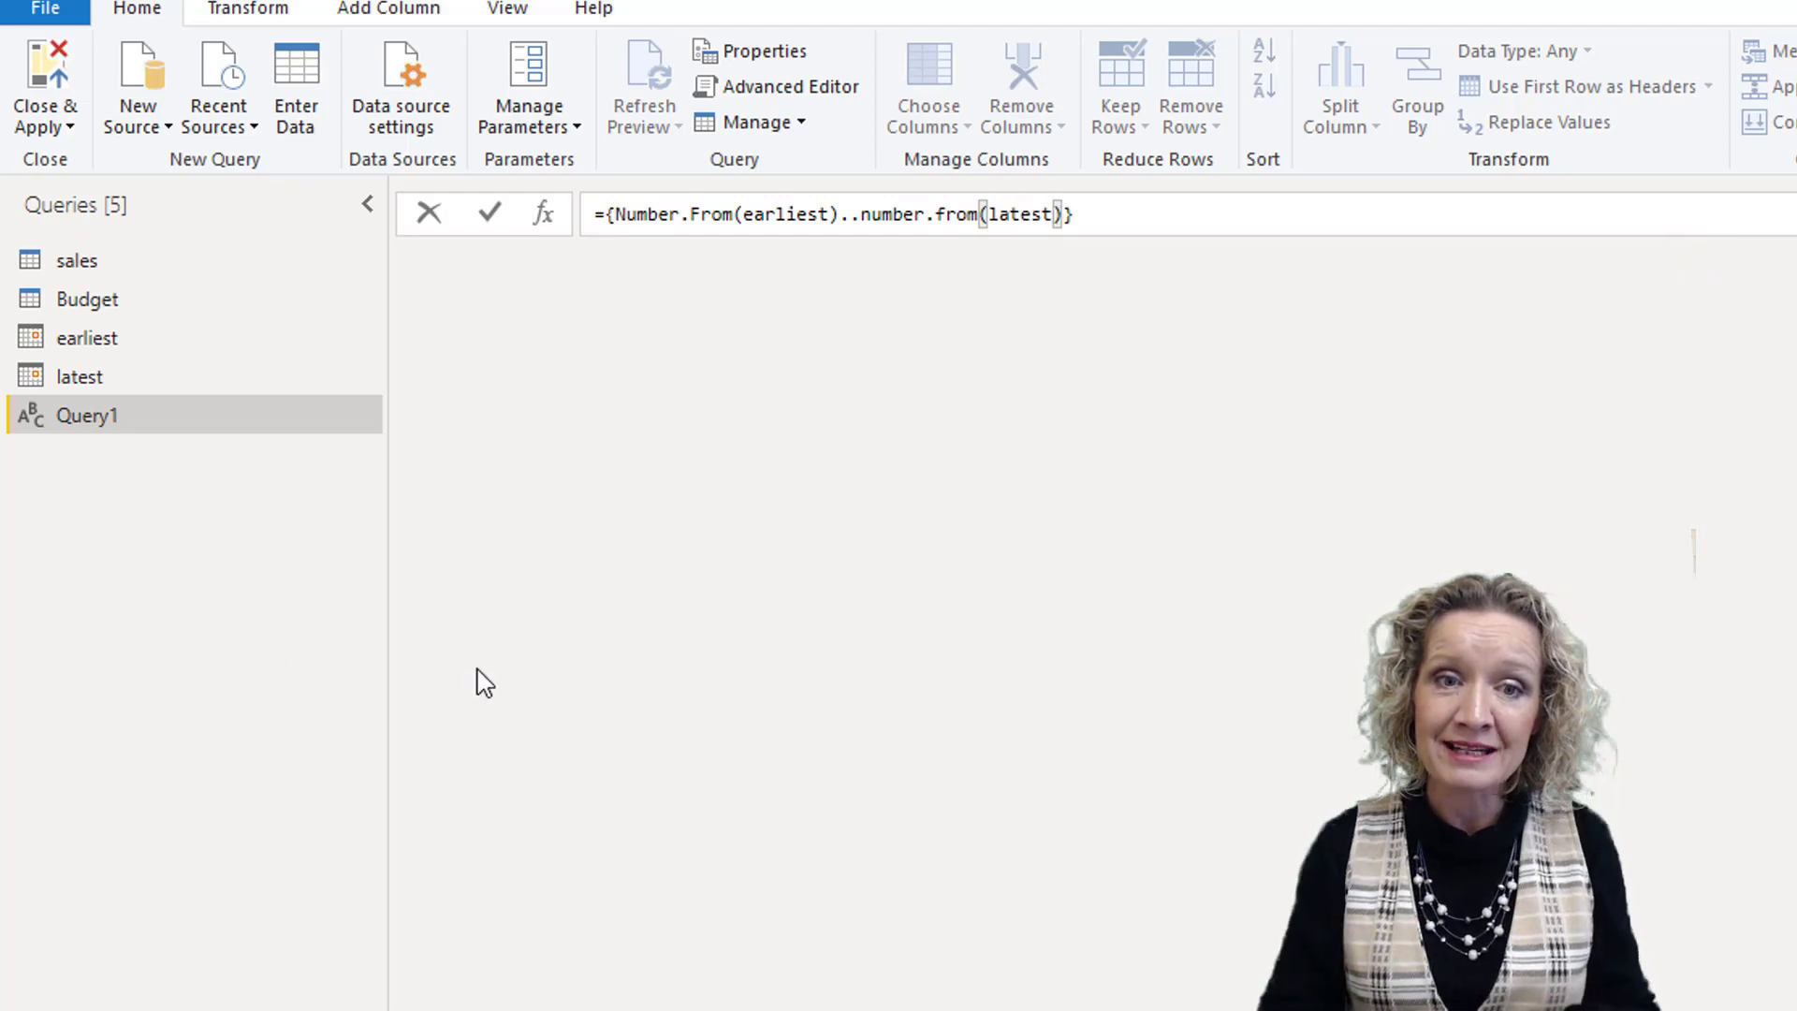
pyautogui.click(1102, 201)
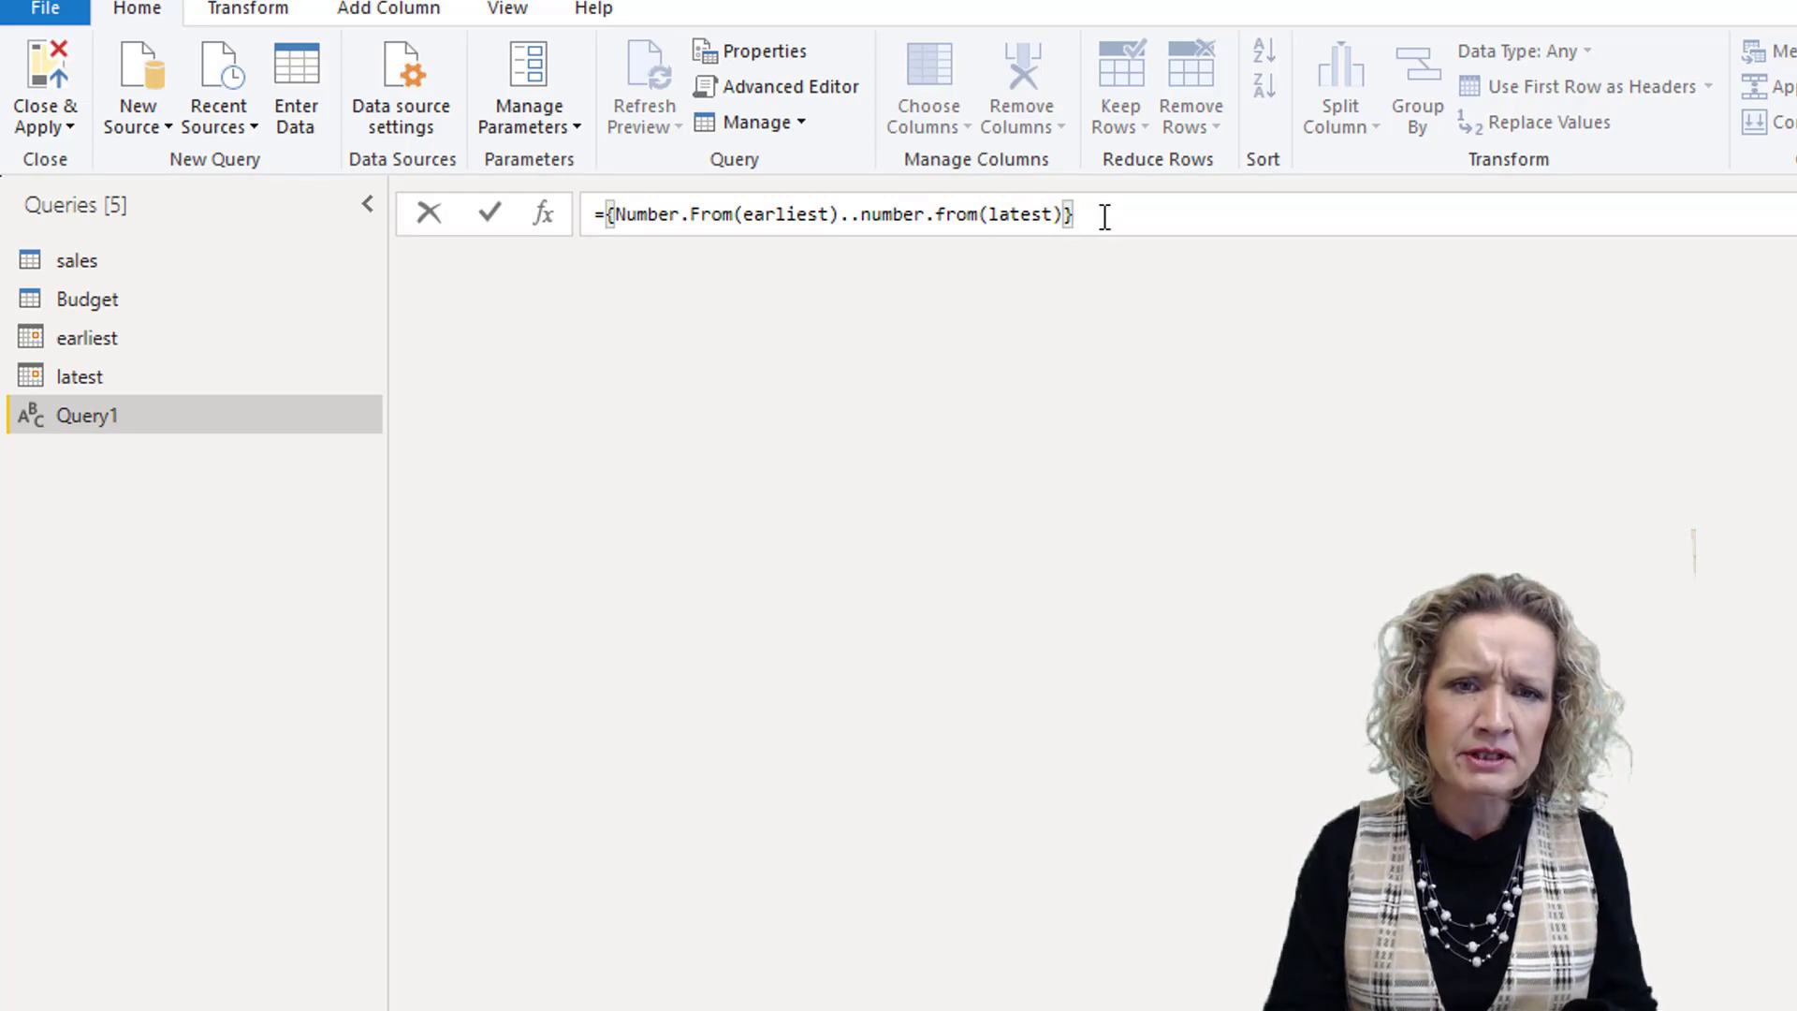
pyautogui.press('Return')
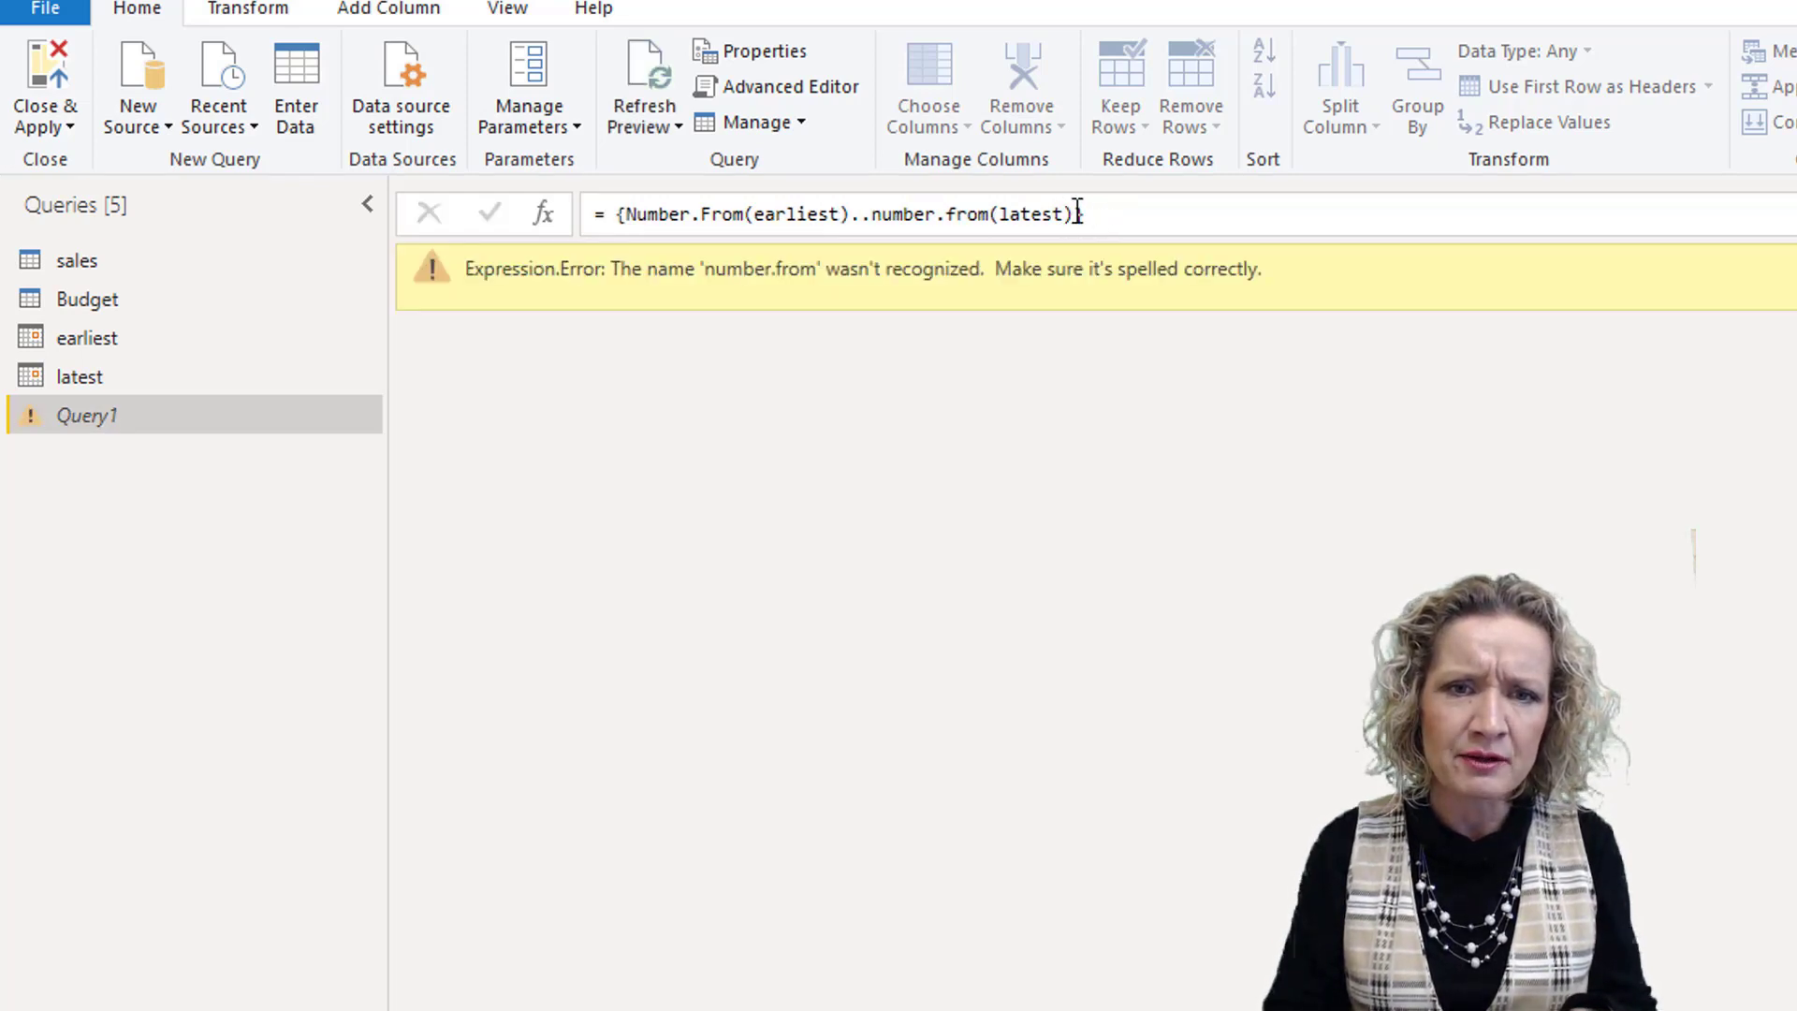
# Replace the end of the list range with Number.From(latest) in correct capitalisation and commit the formula
pyautogui.moveTo(1073, 214); pyautogui.dragTo(877, 206)
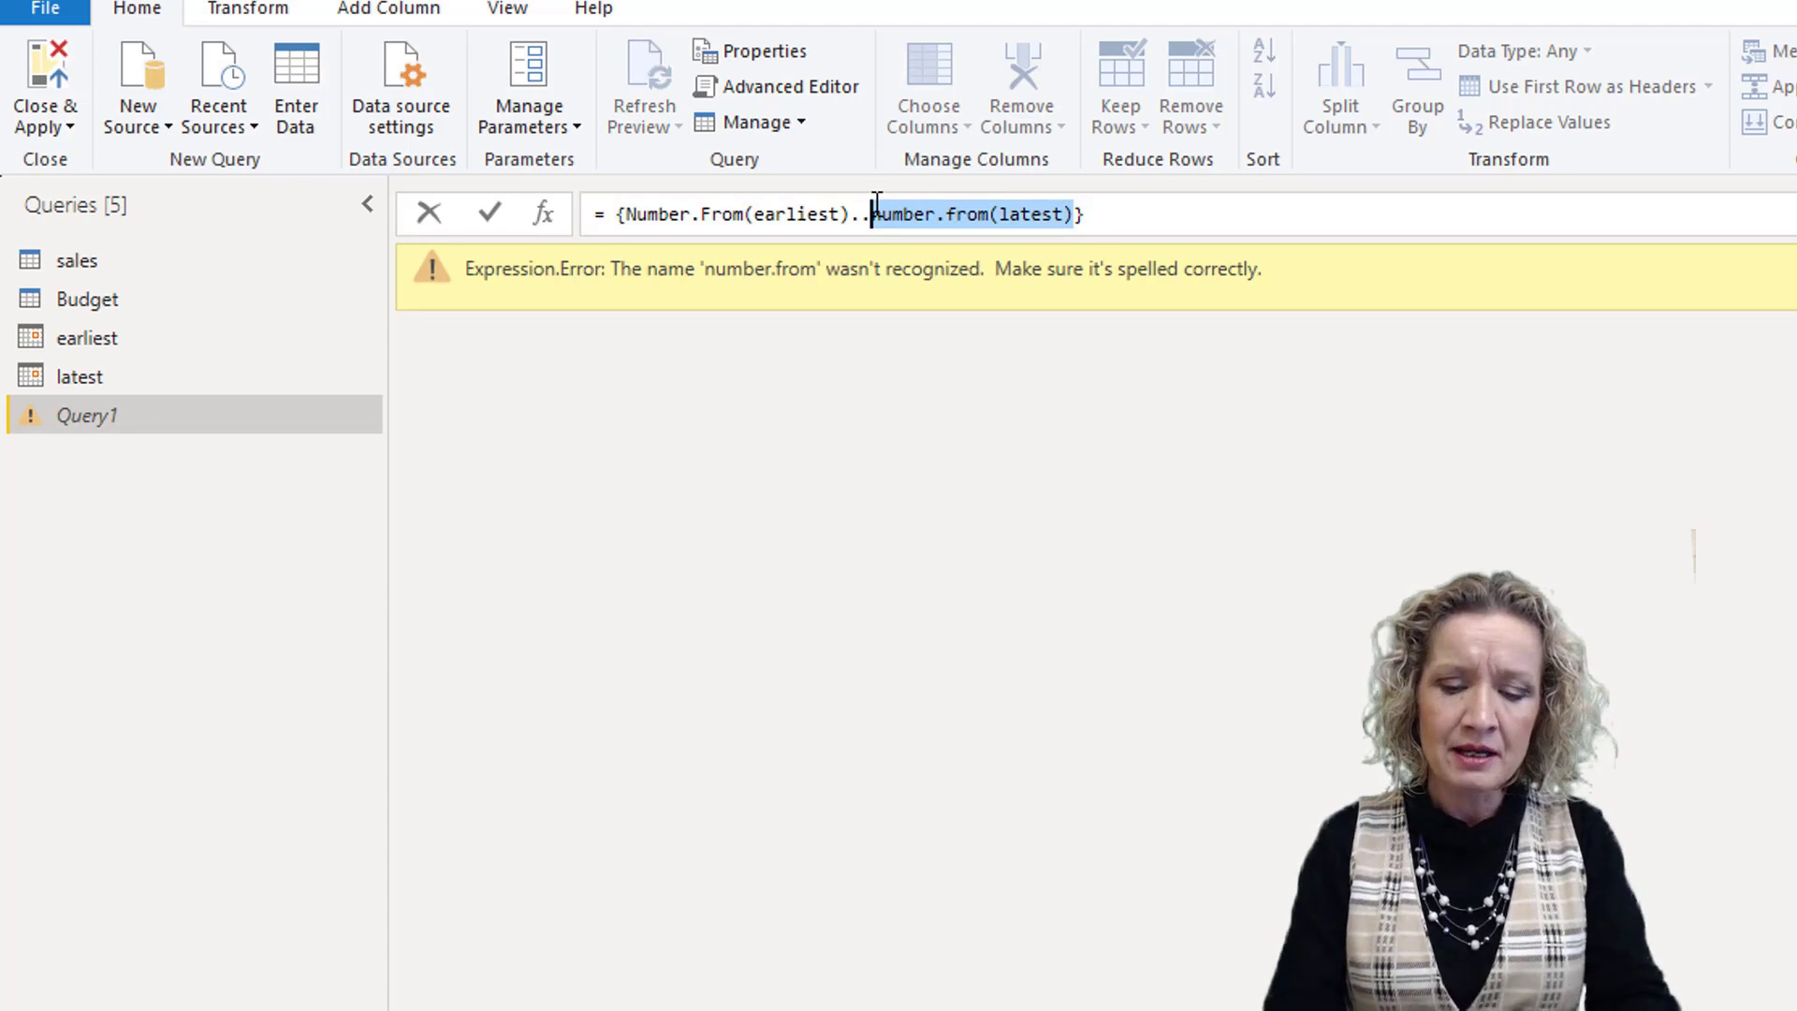
pyautogui.press('BackSpace')
pyautogui.write('umber.fro')
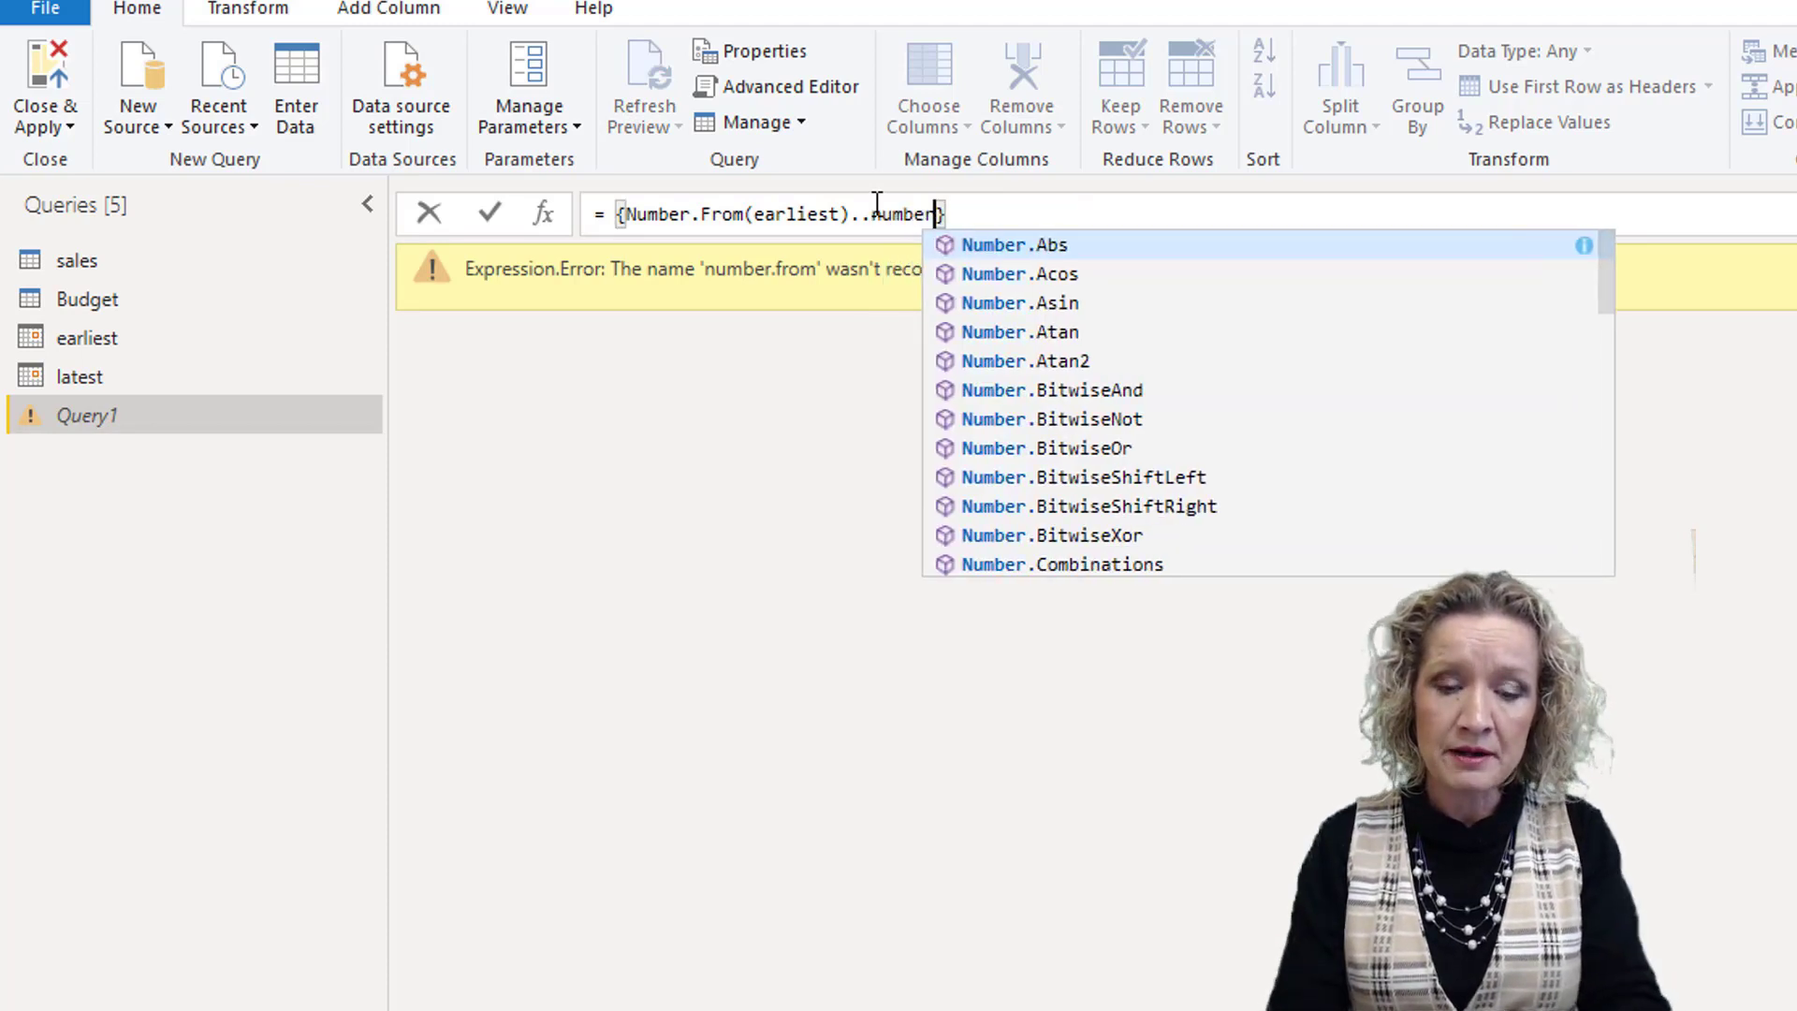
pyautogui.write('m')
pyautogui.press('Tab')
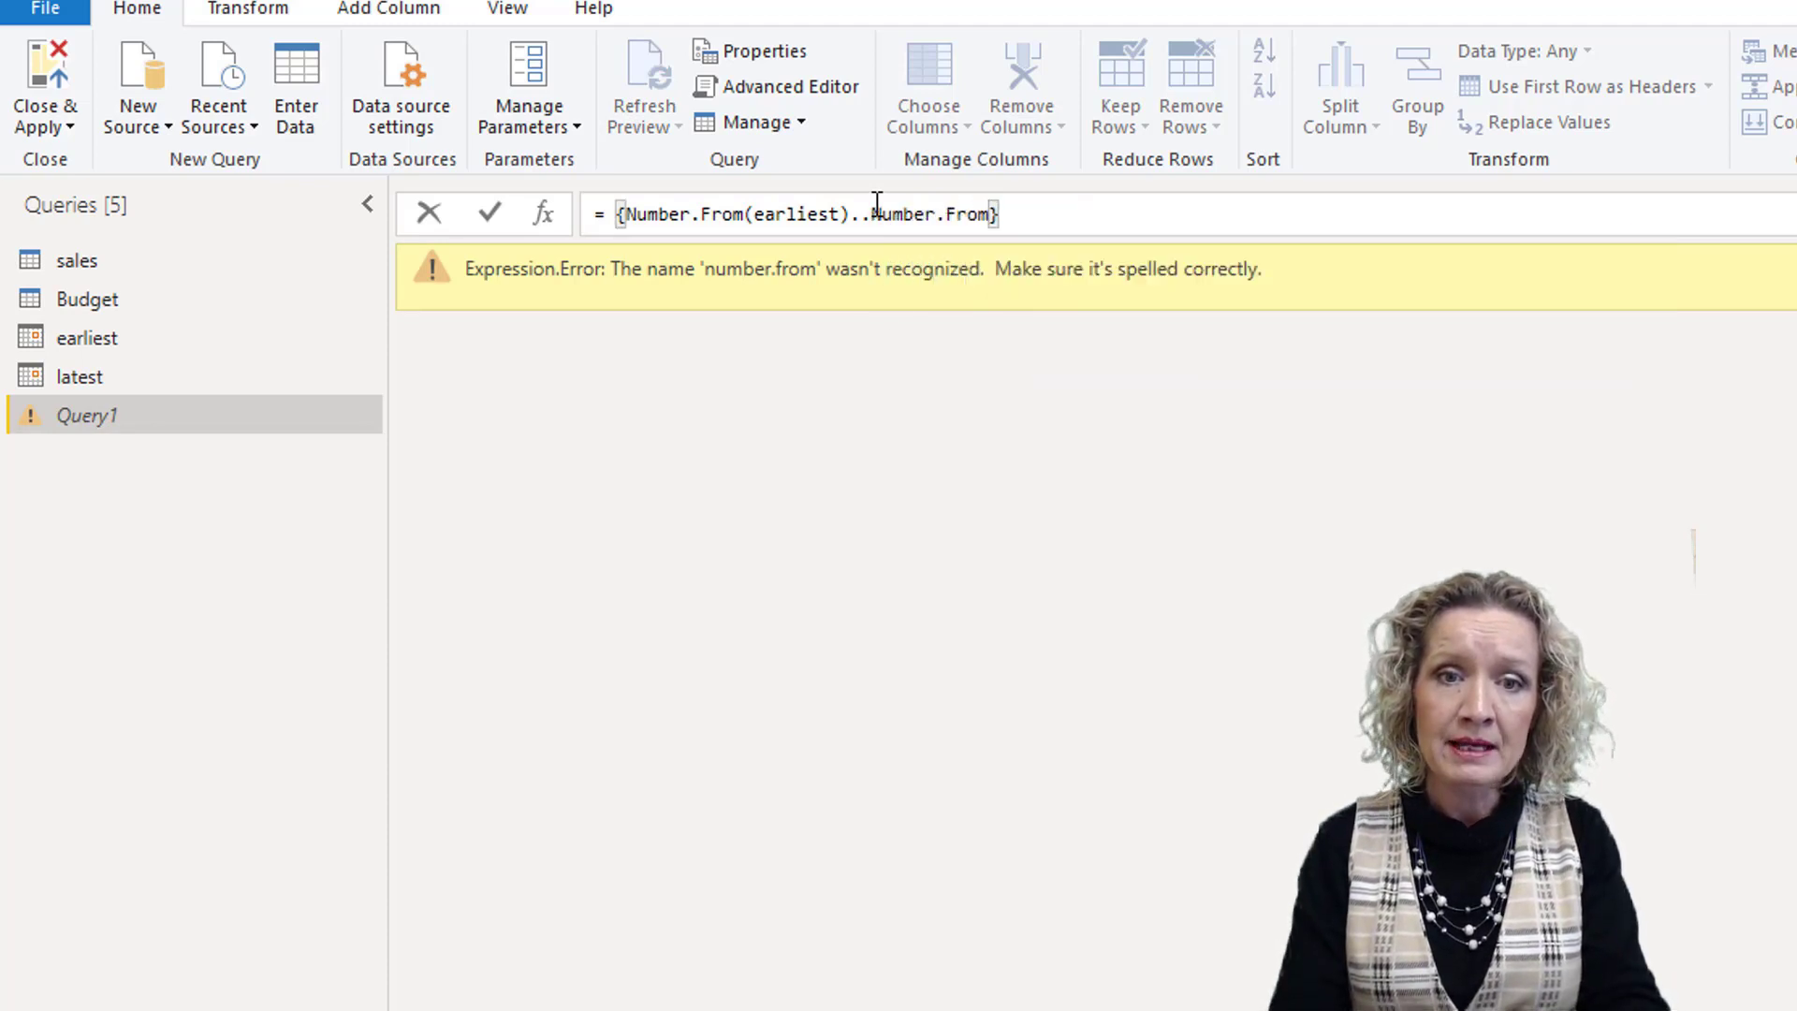
pyautogui.write('O')
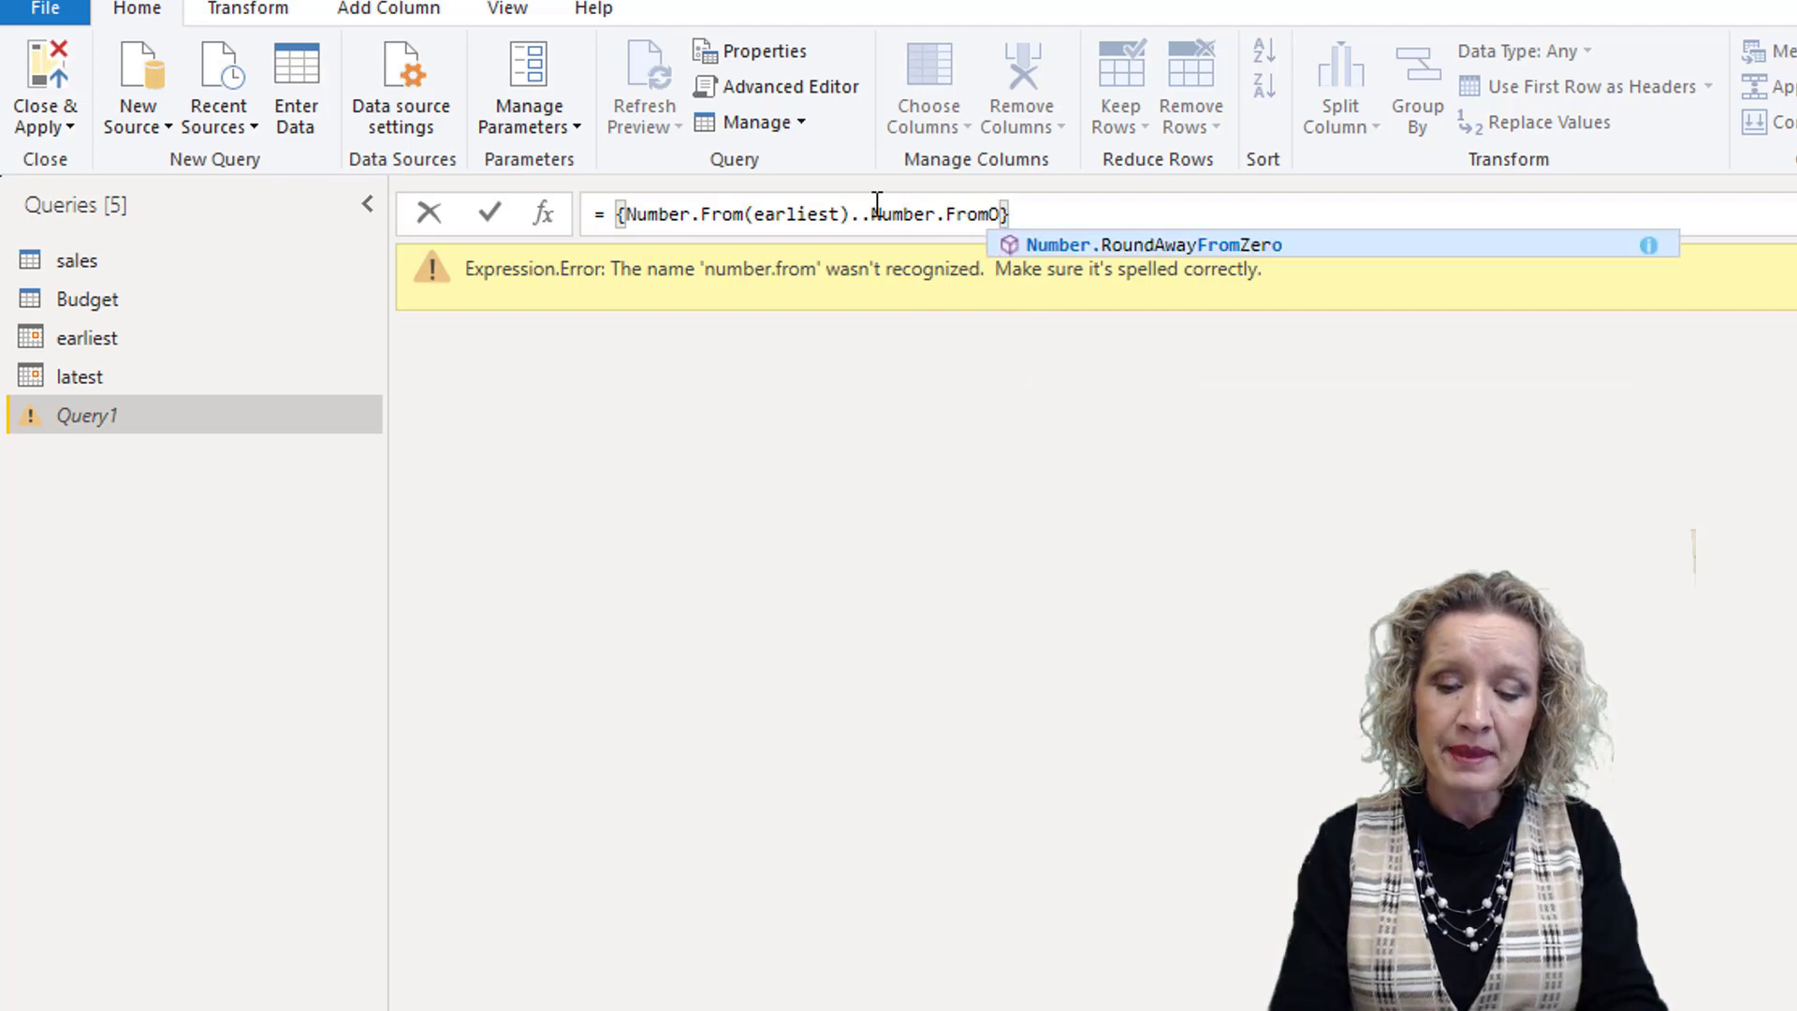
pyautogui.press('BackSpace')
pyautogui.write('(lea')
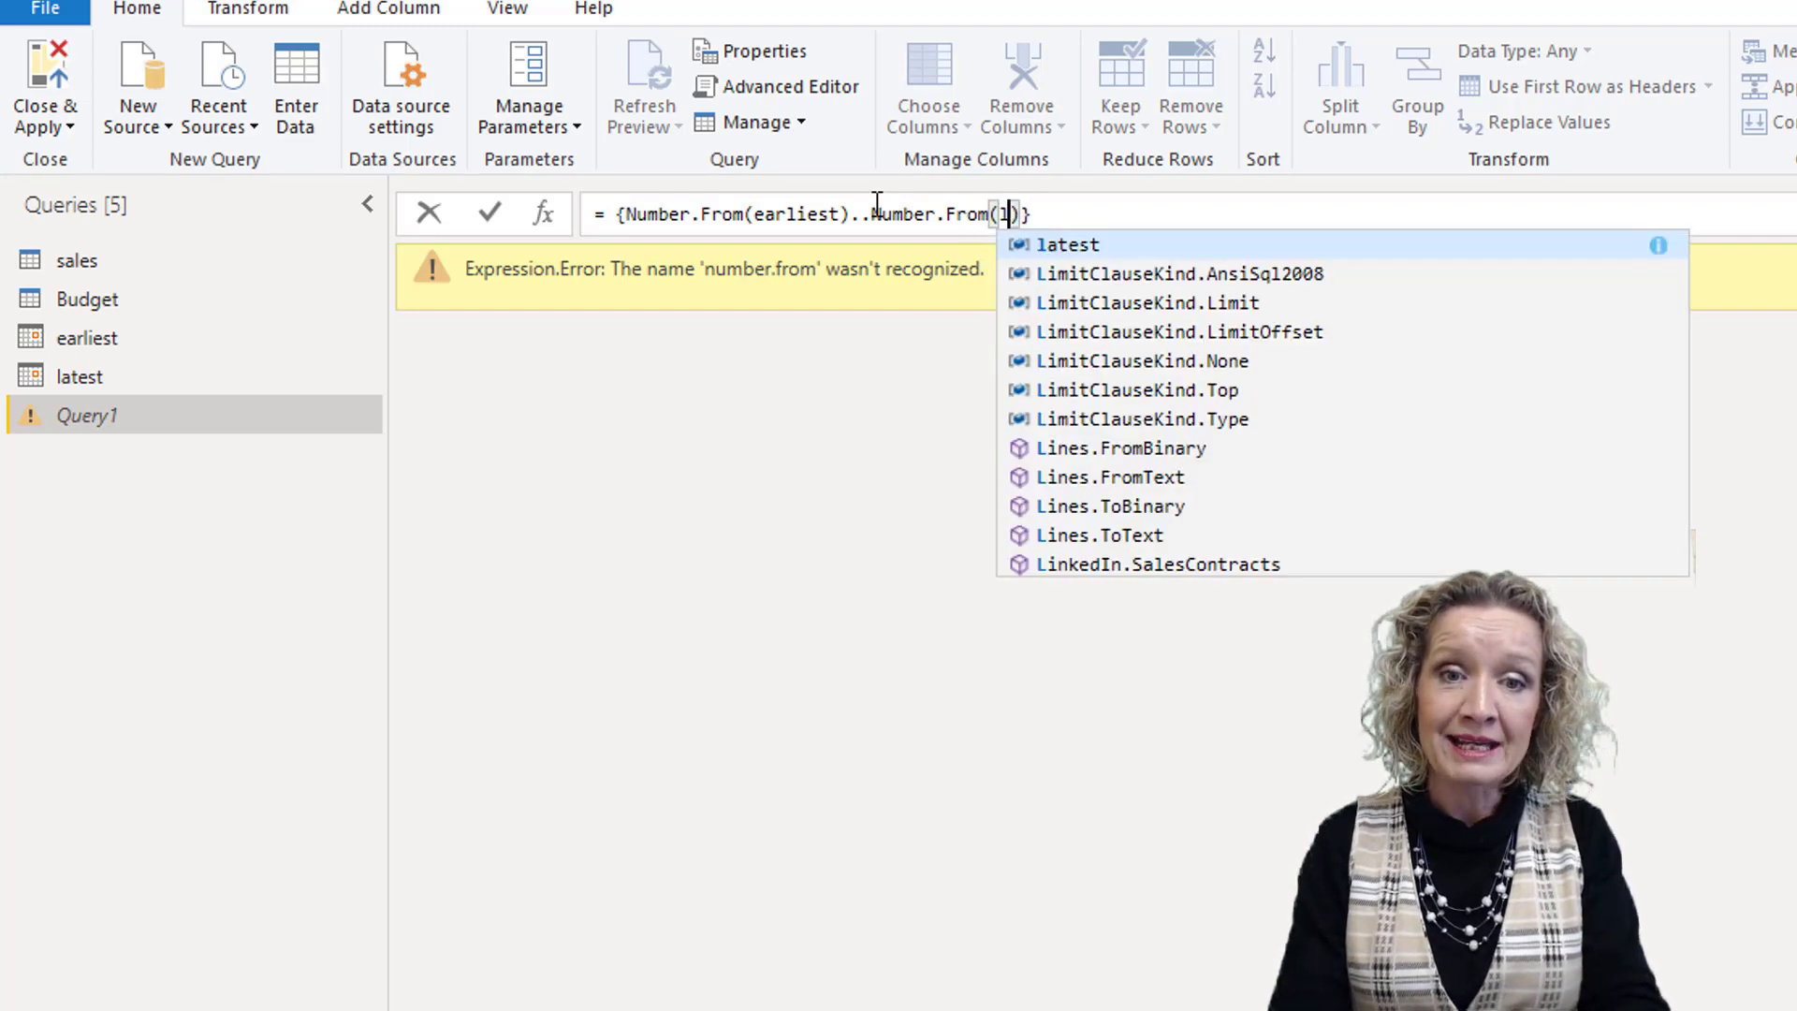
pyautogui.press('Tab')
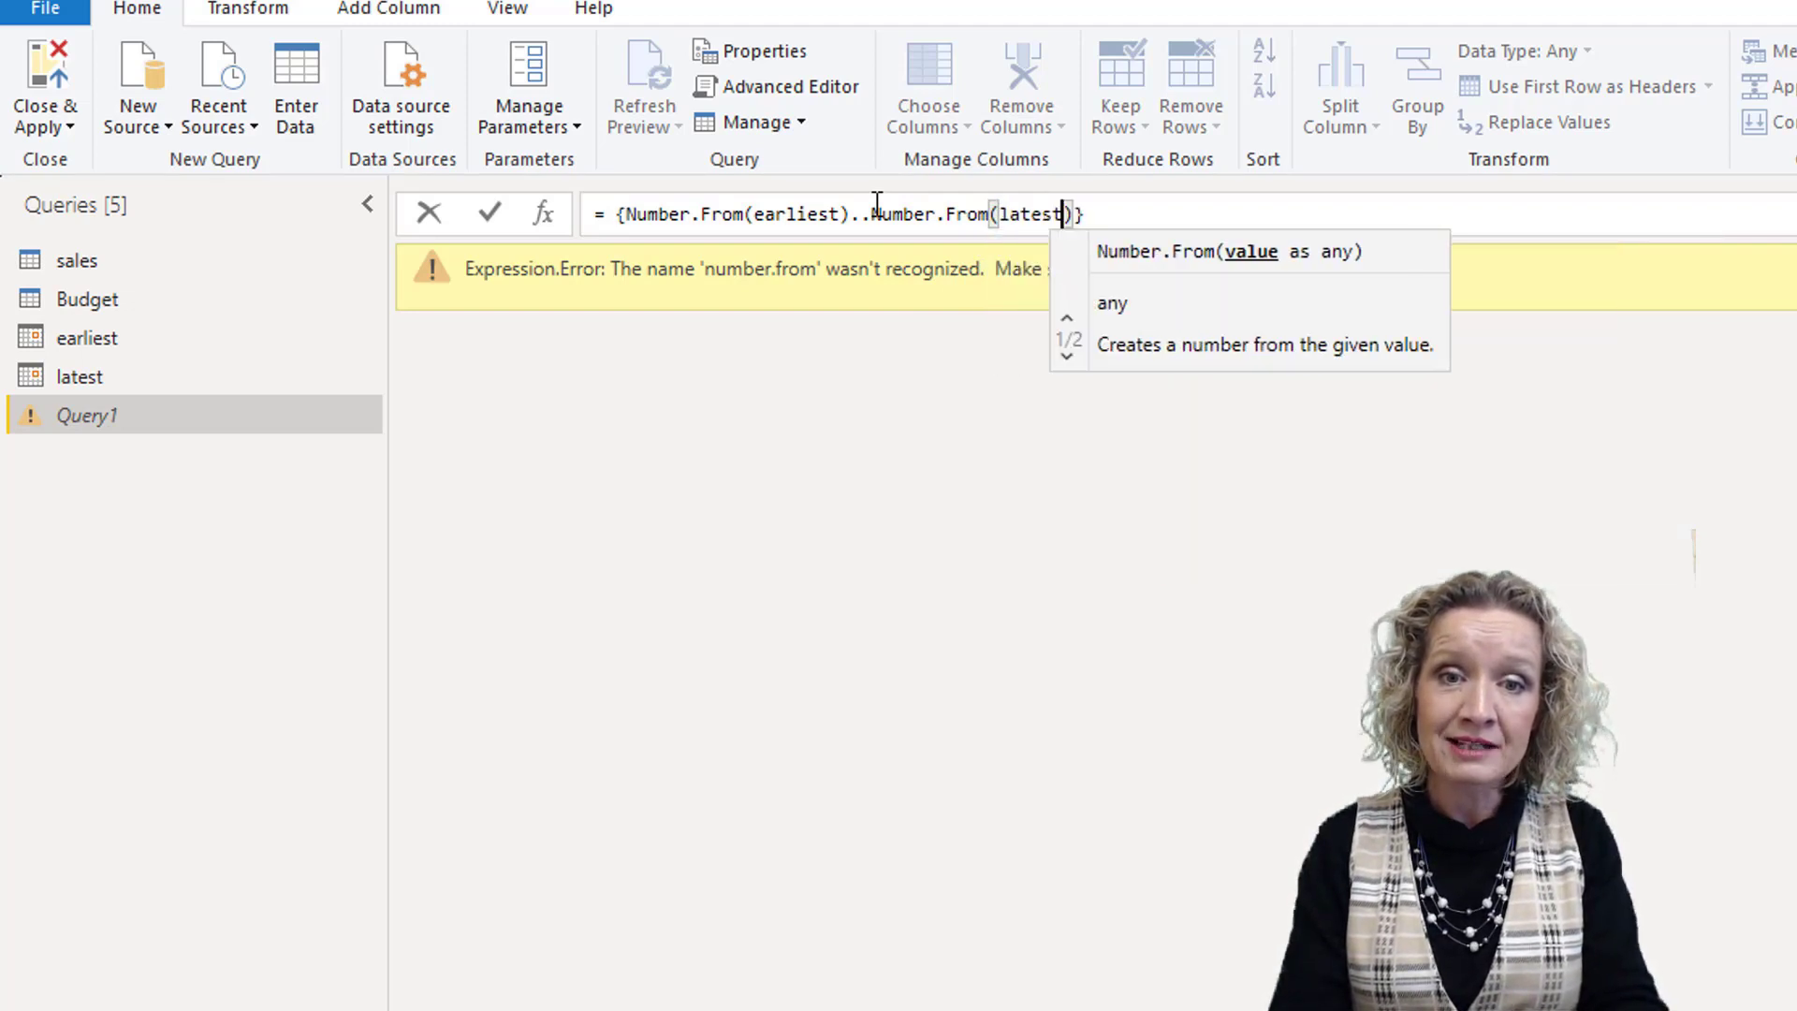
pyautogui.click(1126, 223)
pyautogui.press('Return')
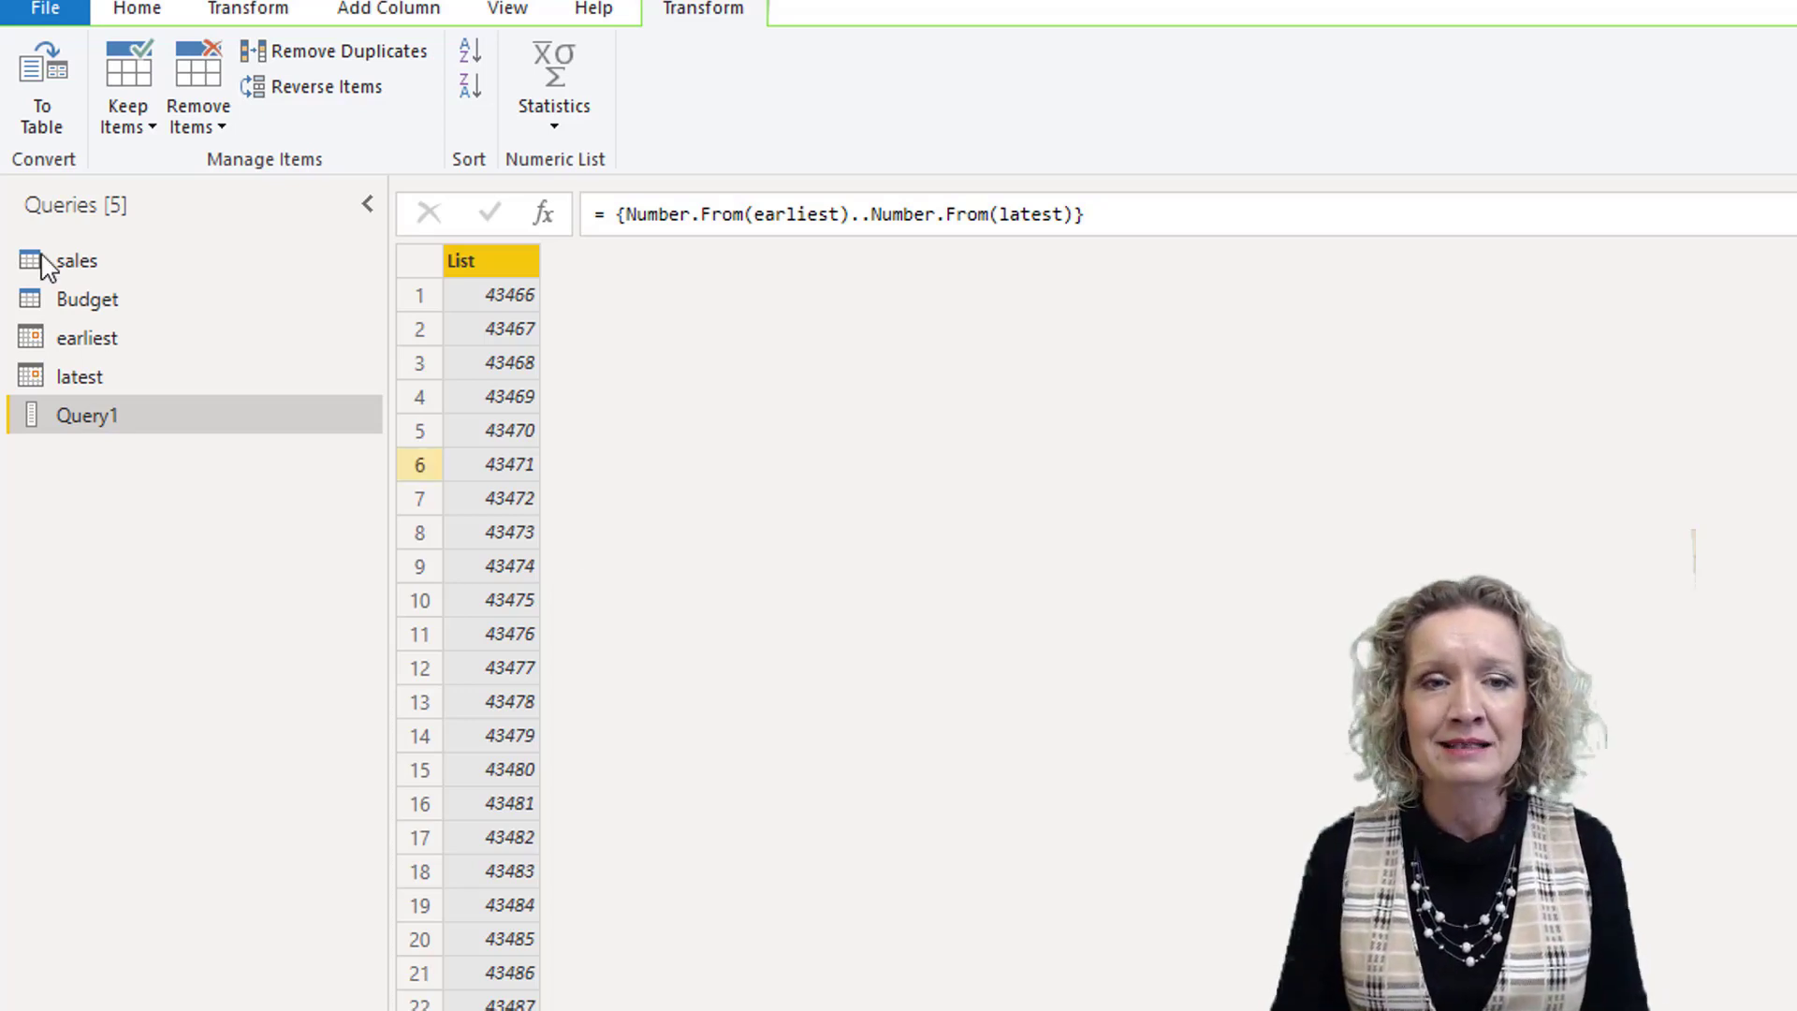
# Convert the number list to a table with no delimiter and set Column1's data type to Date
pyautogui.click(36, 111)
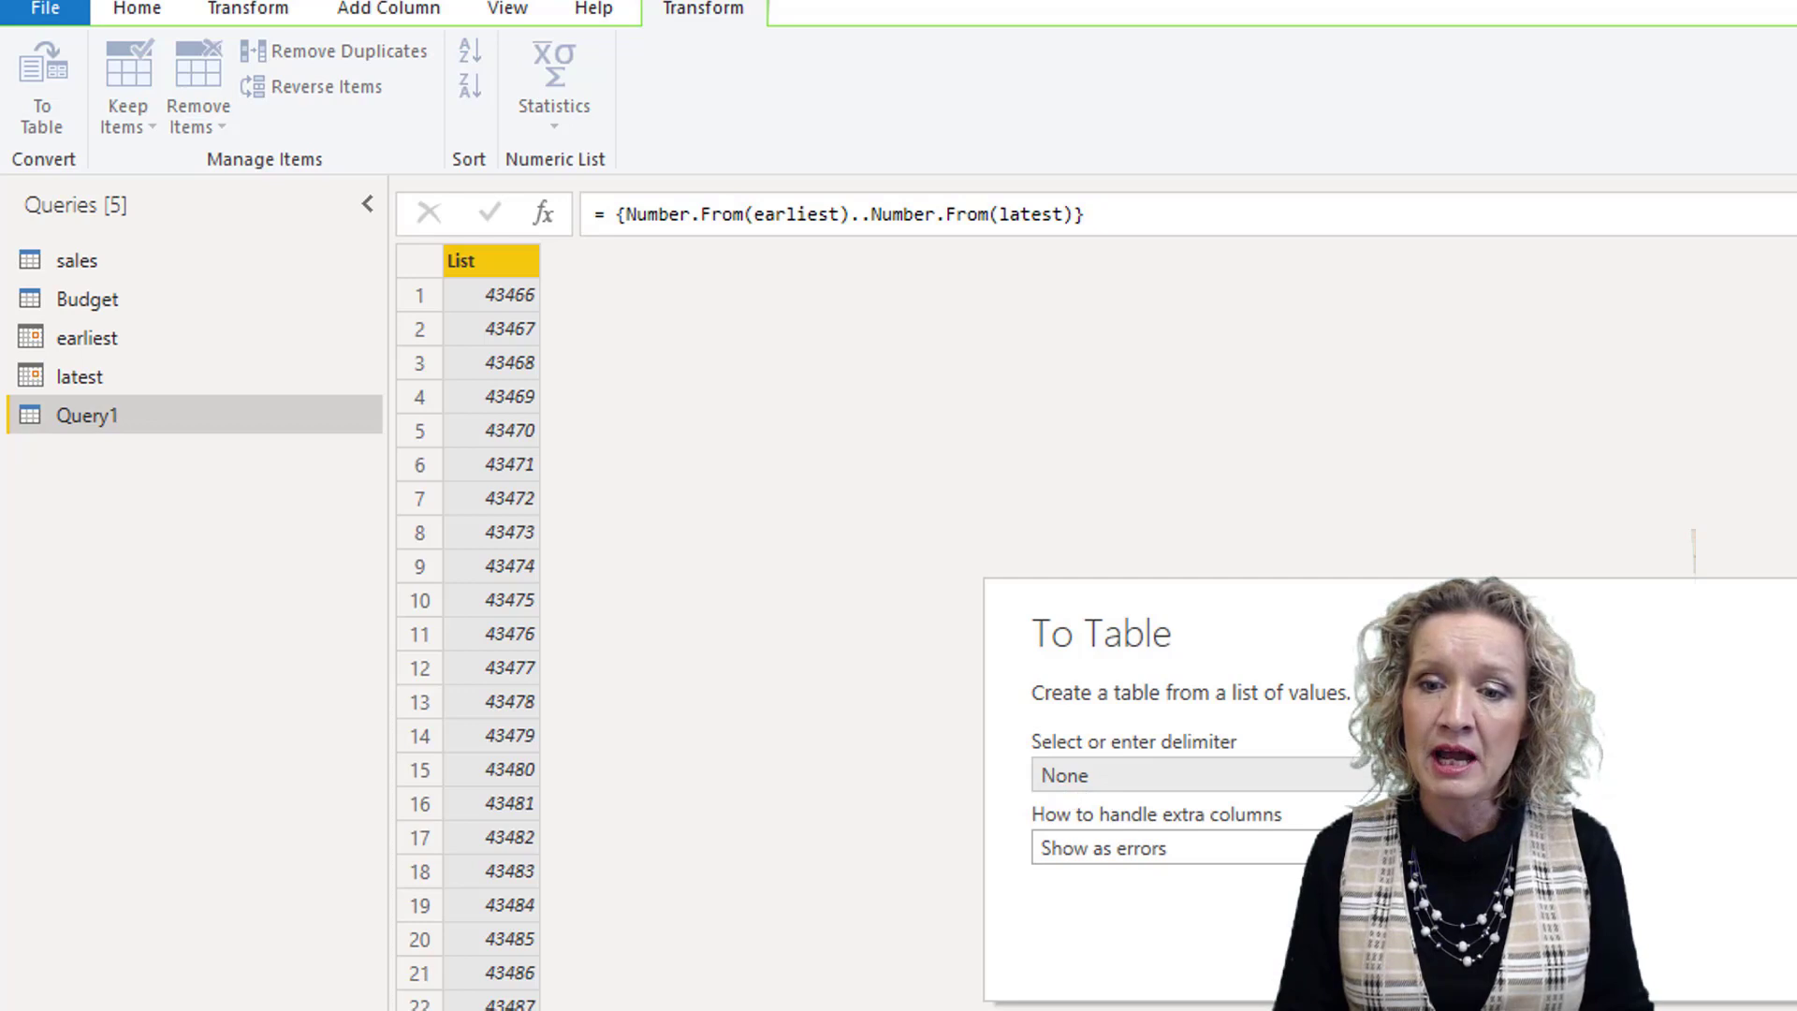
pyautogui.press('Return')
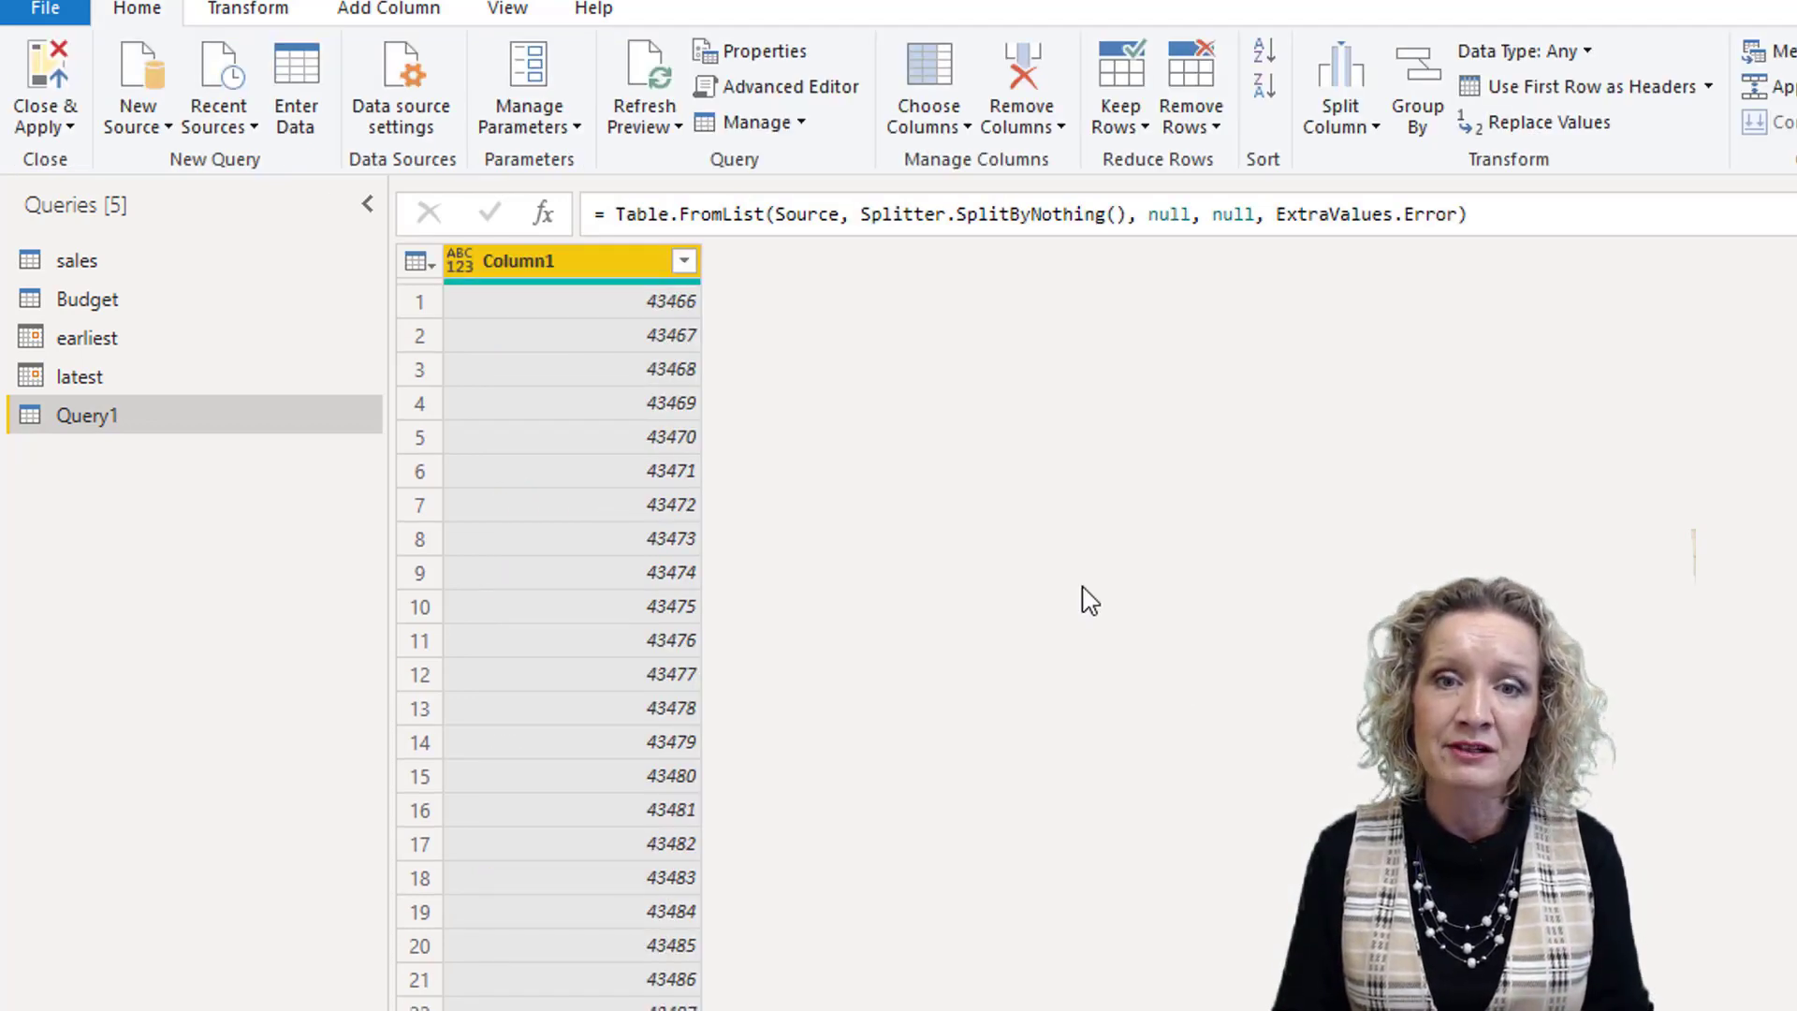
pyautogui.click(258, 13)
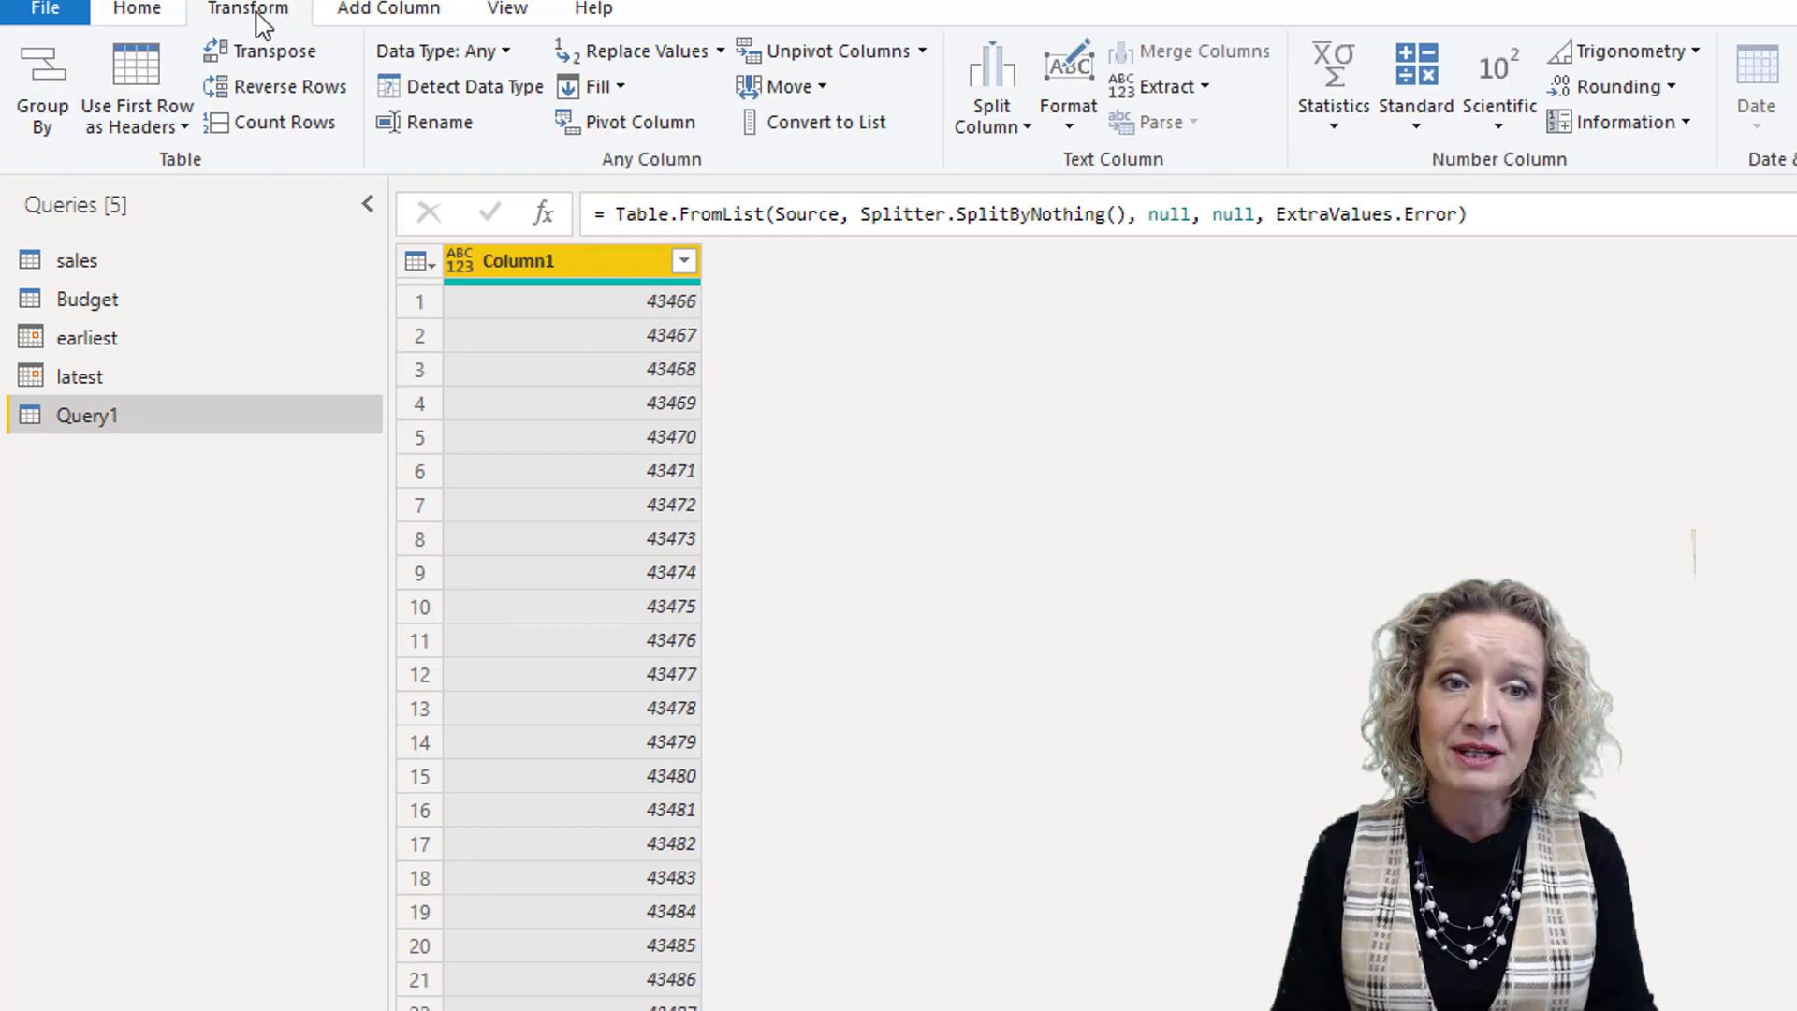
pyautogui.click(423, 54)
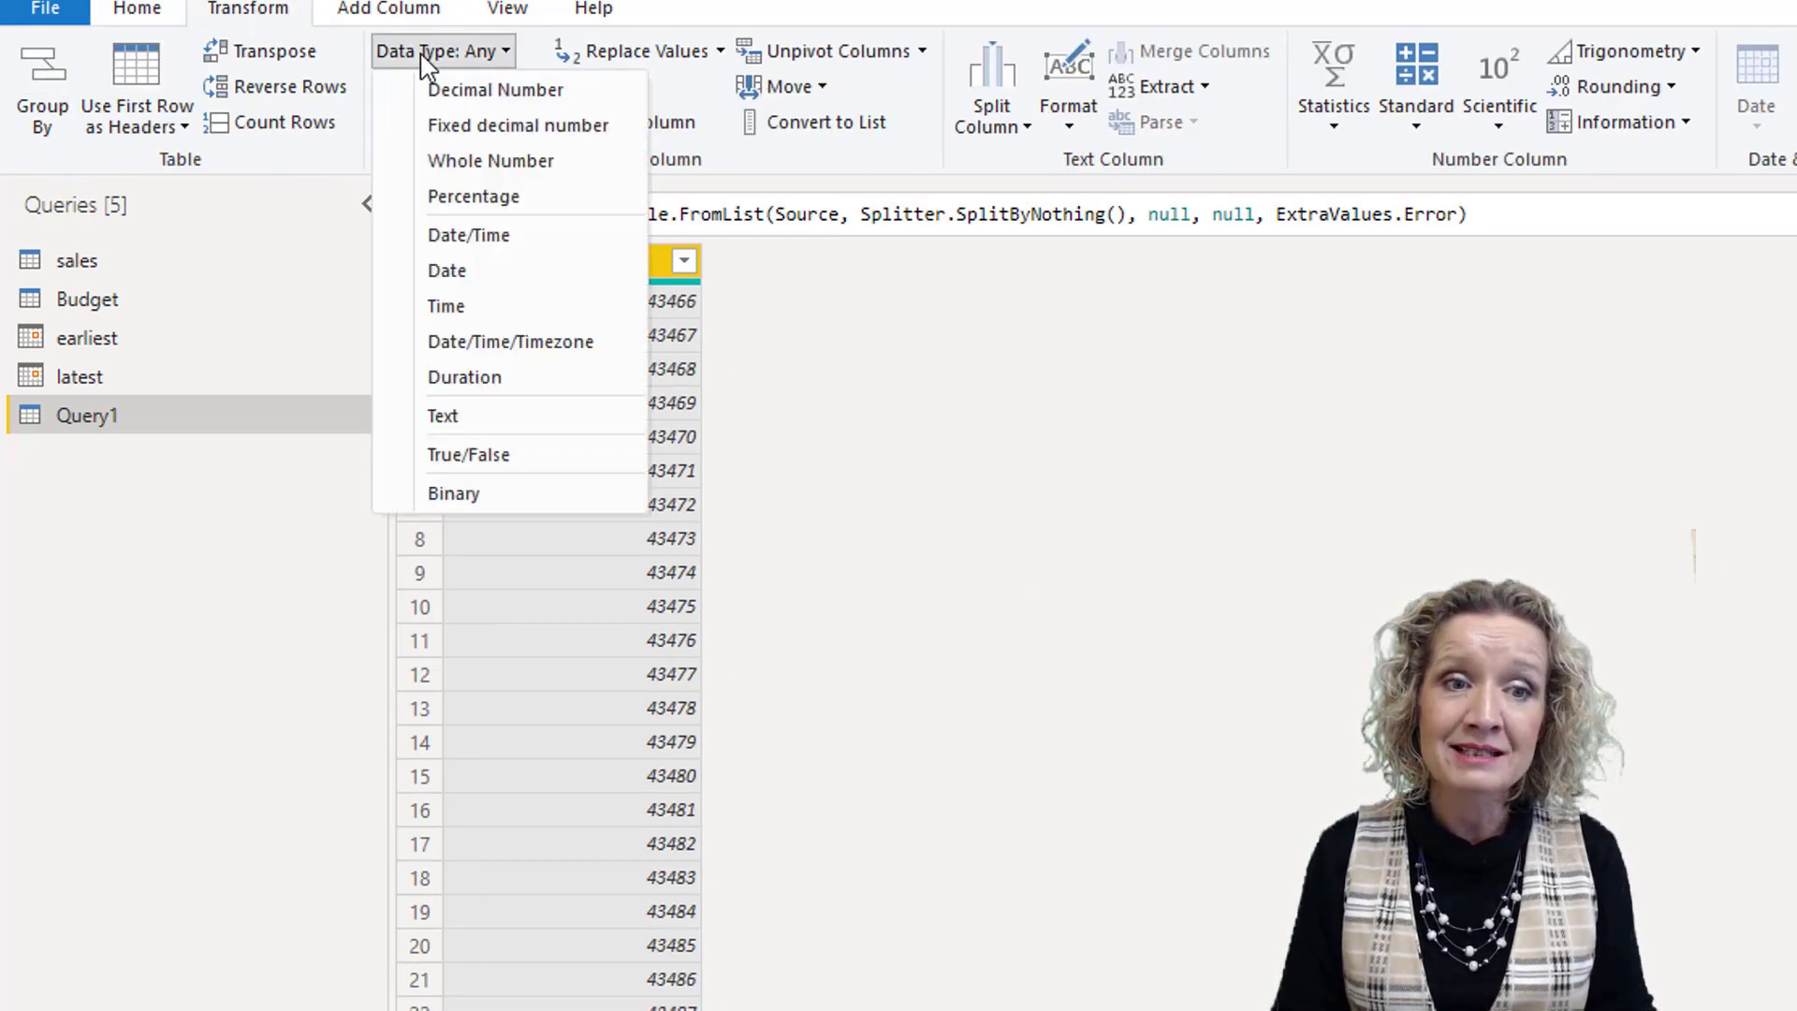
pyautogui.click(447, 270)
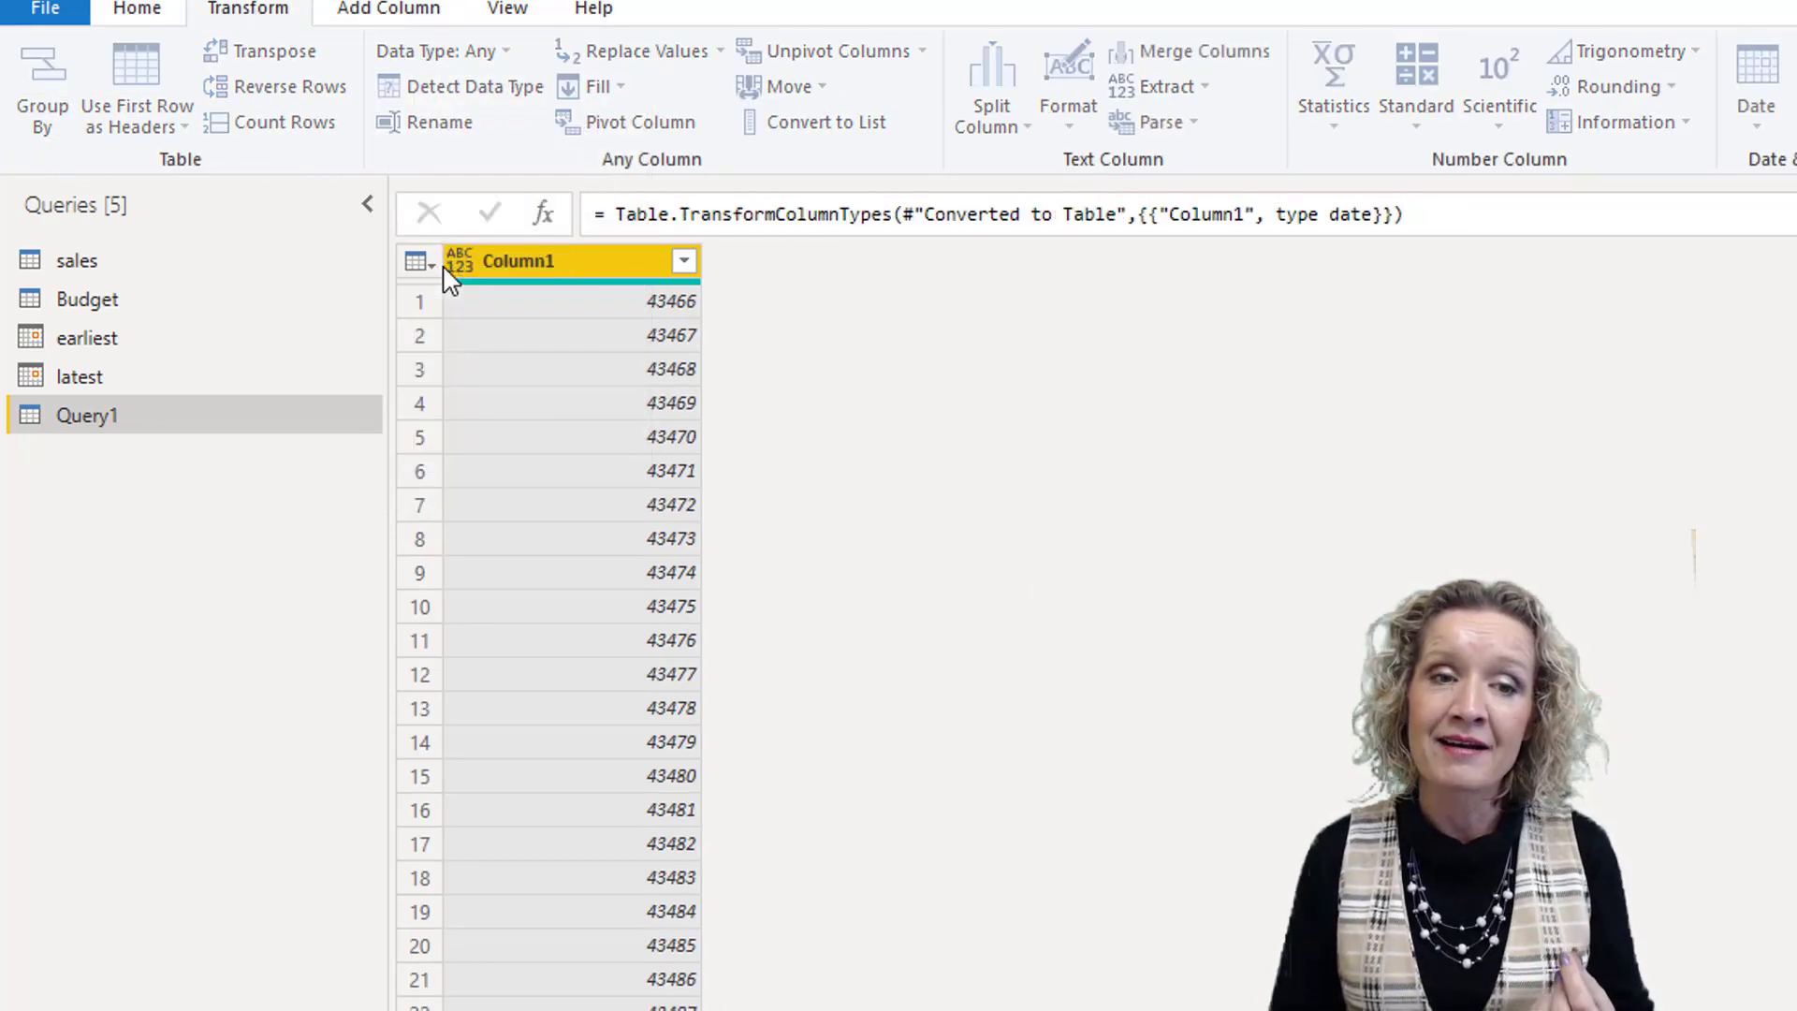
# Rename Column1 as date
pyautogui.rightClick(601, 271)
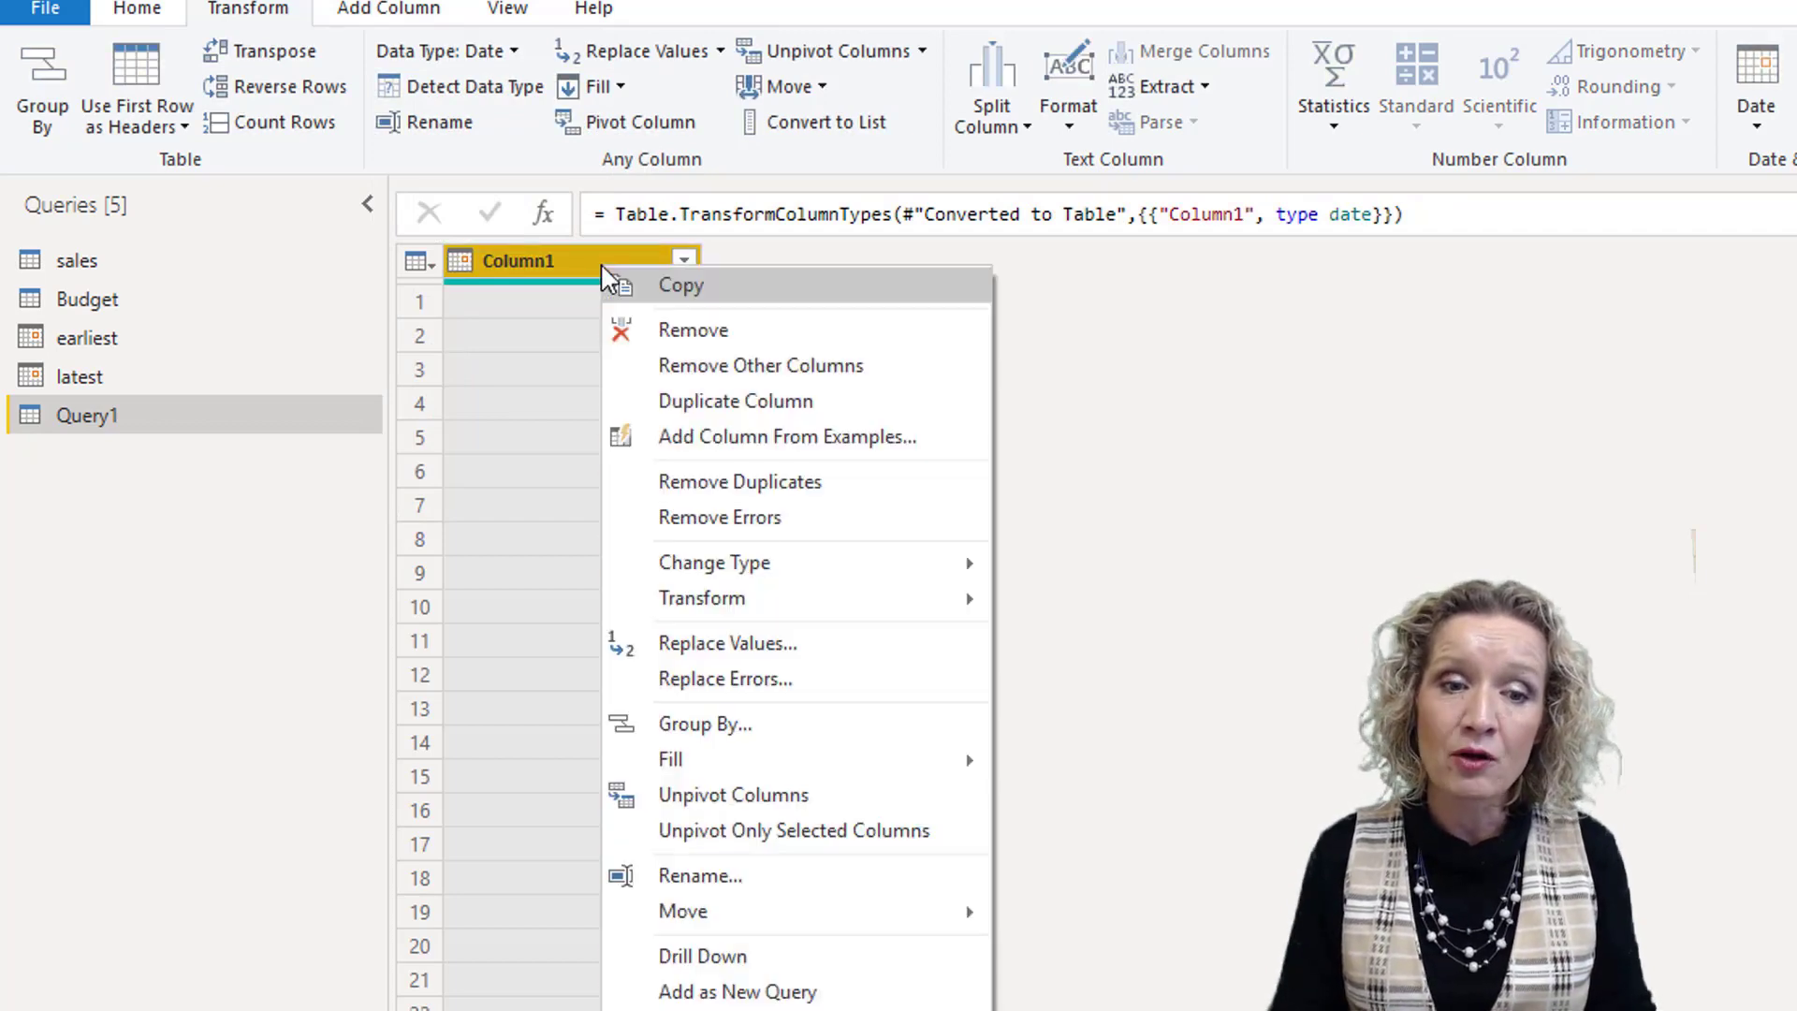
pyautogui.click(750, 873)
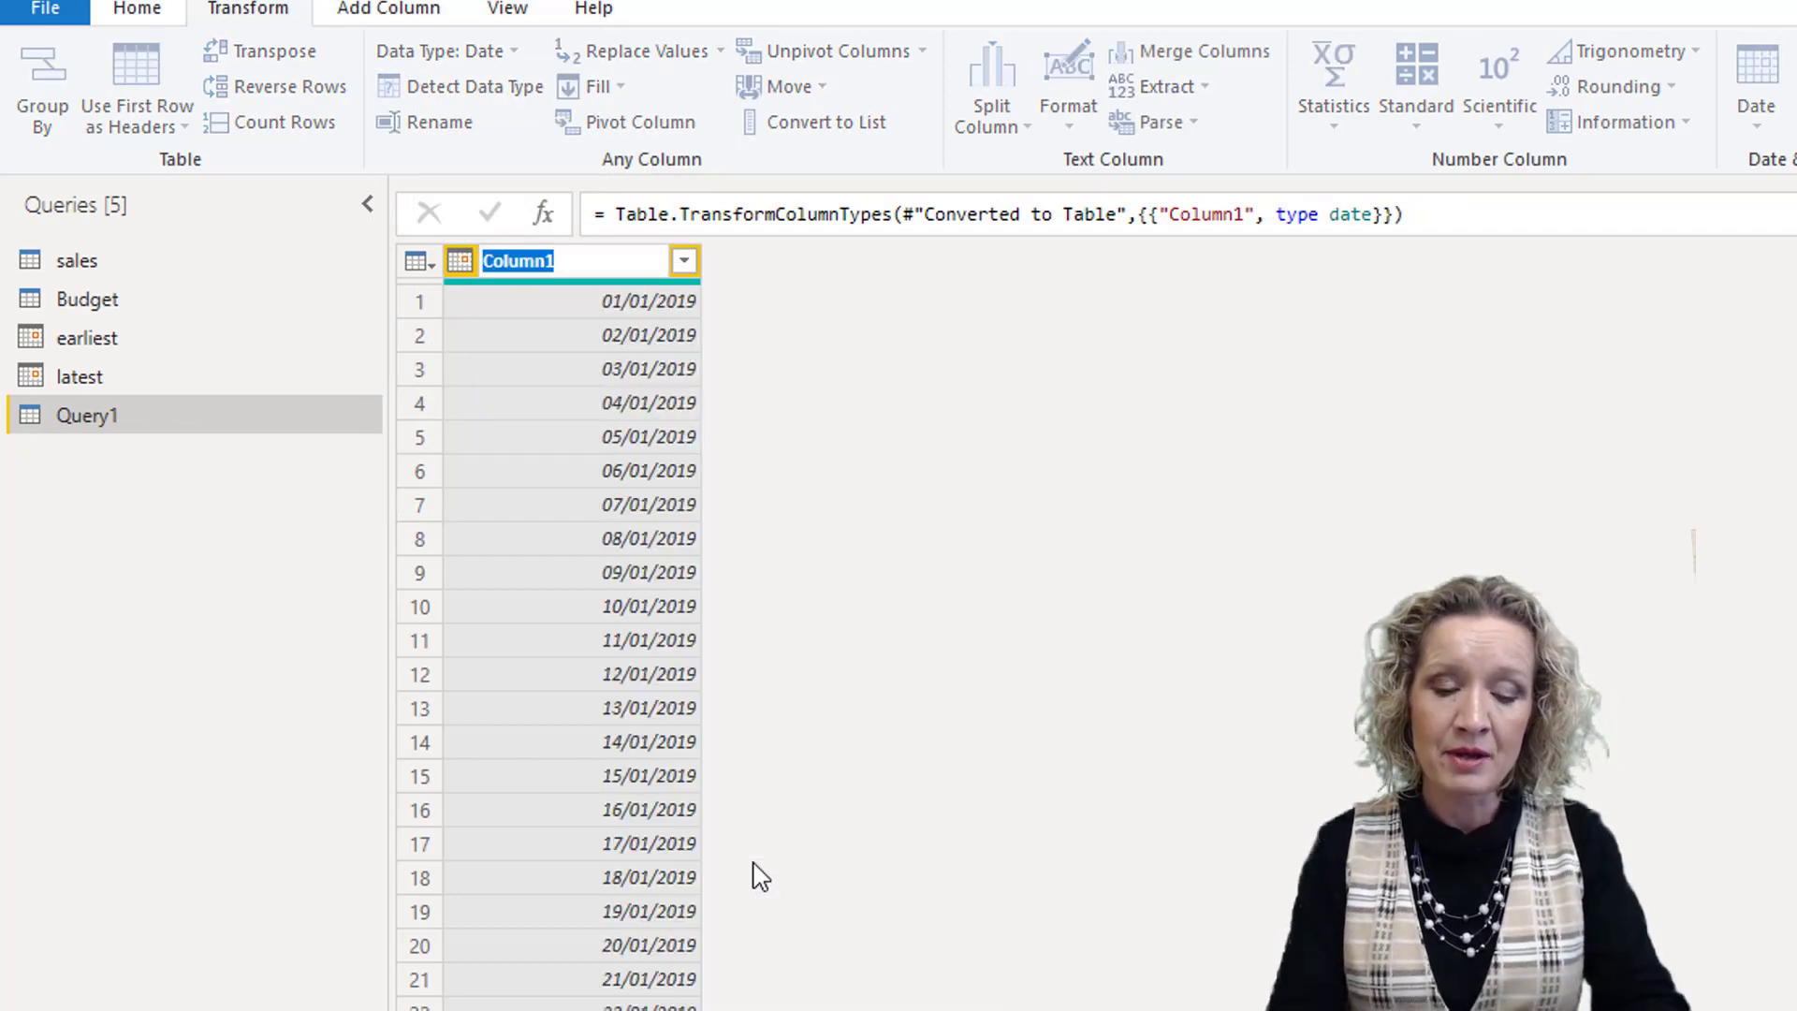
pyautogui.write('date')
pyautogui.press('Return')
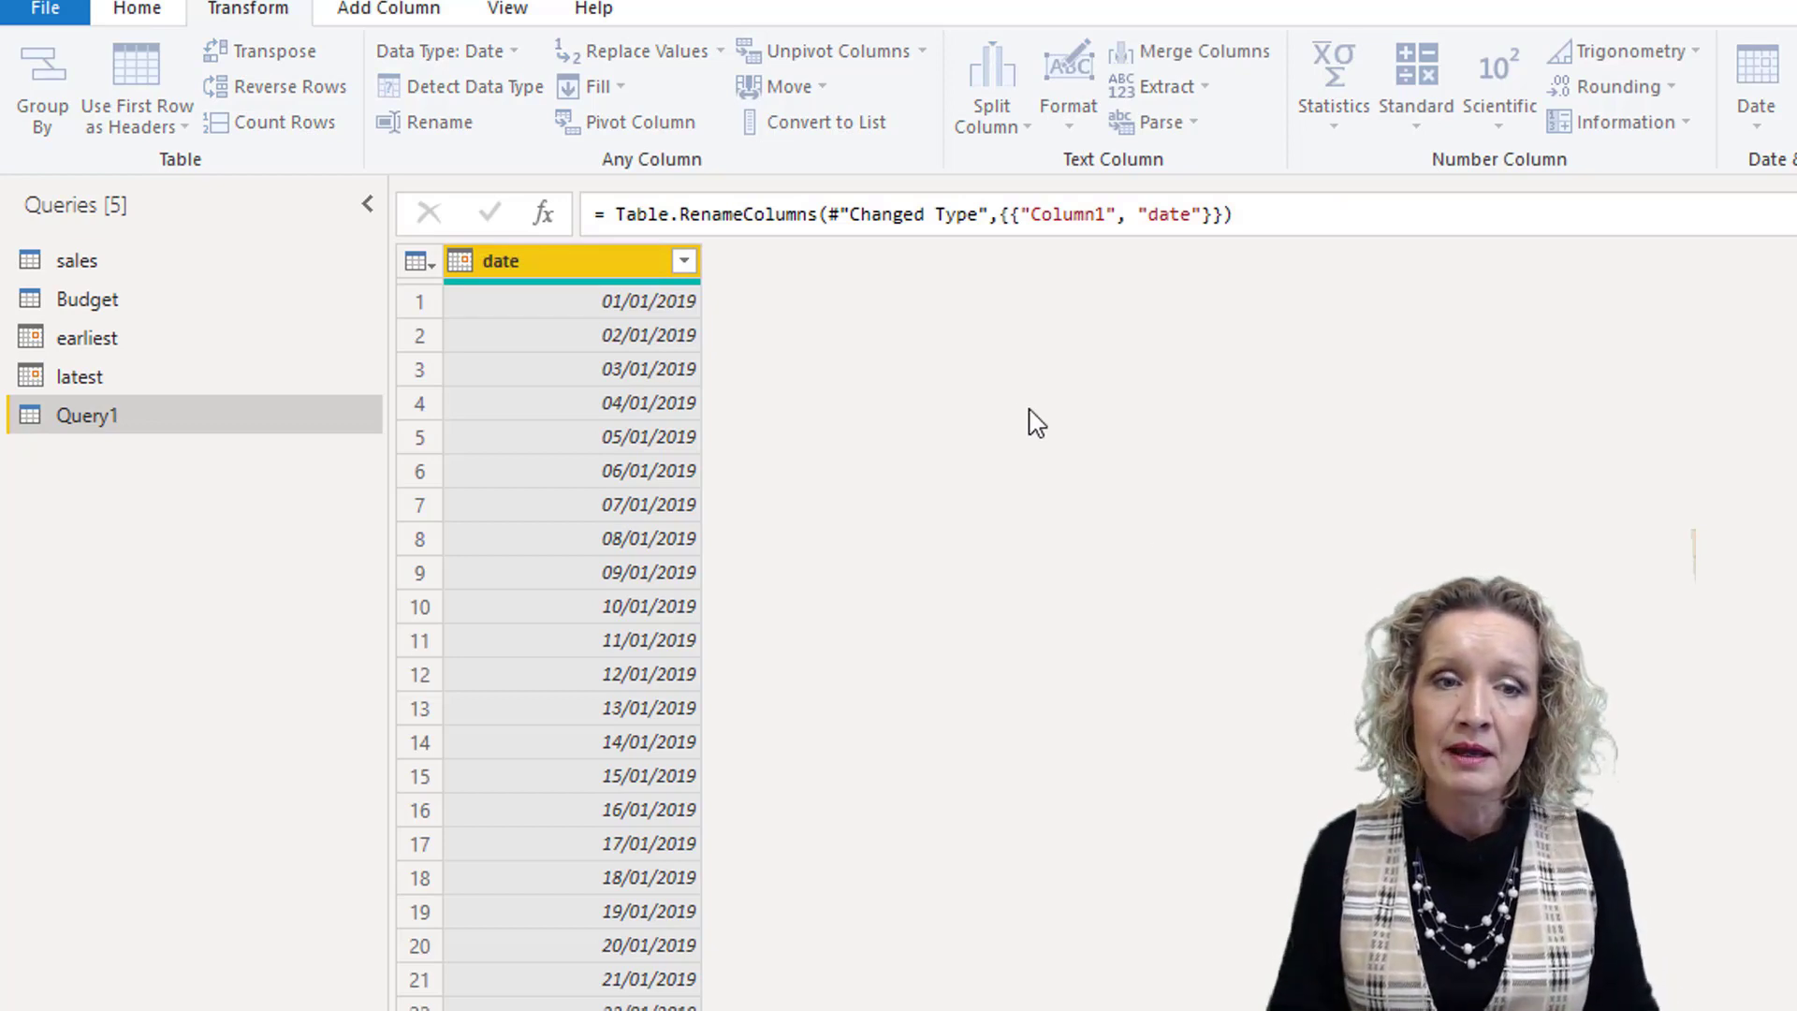
# Add a Year column to the date table, extracted from the date column
pyautogui.click(566, 271)
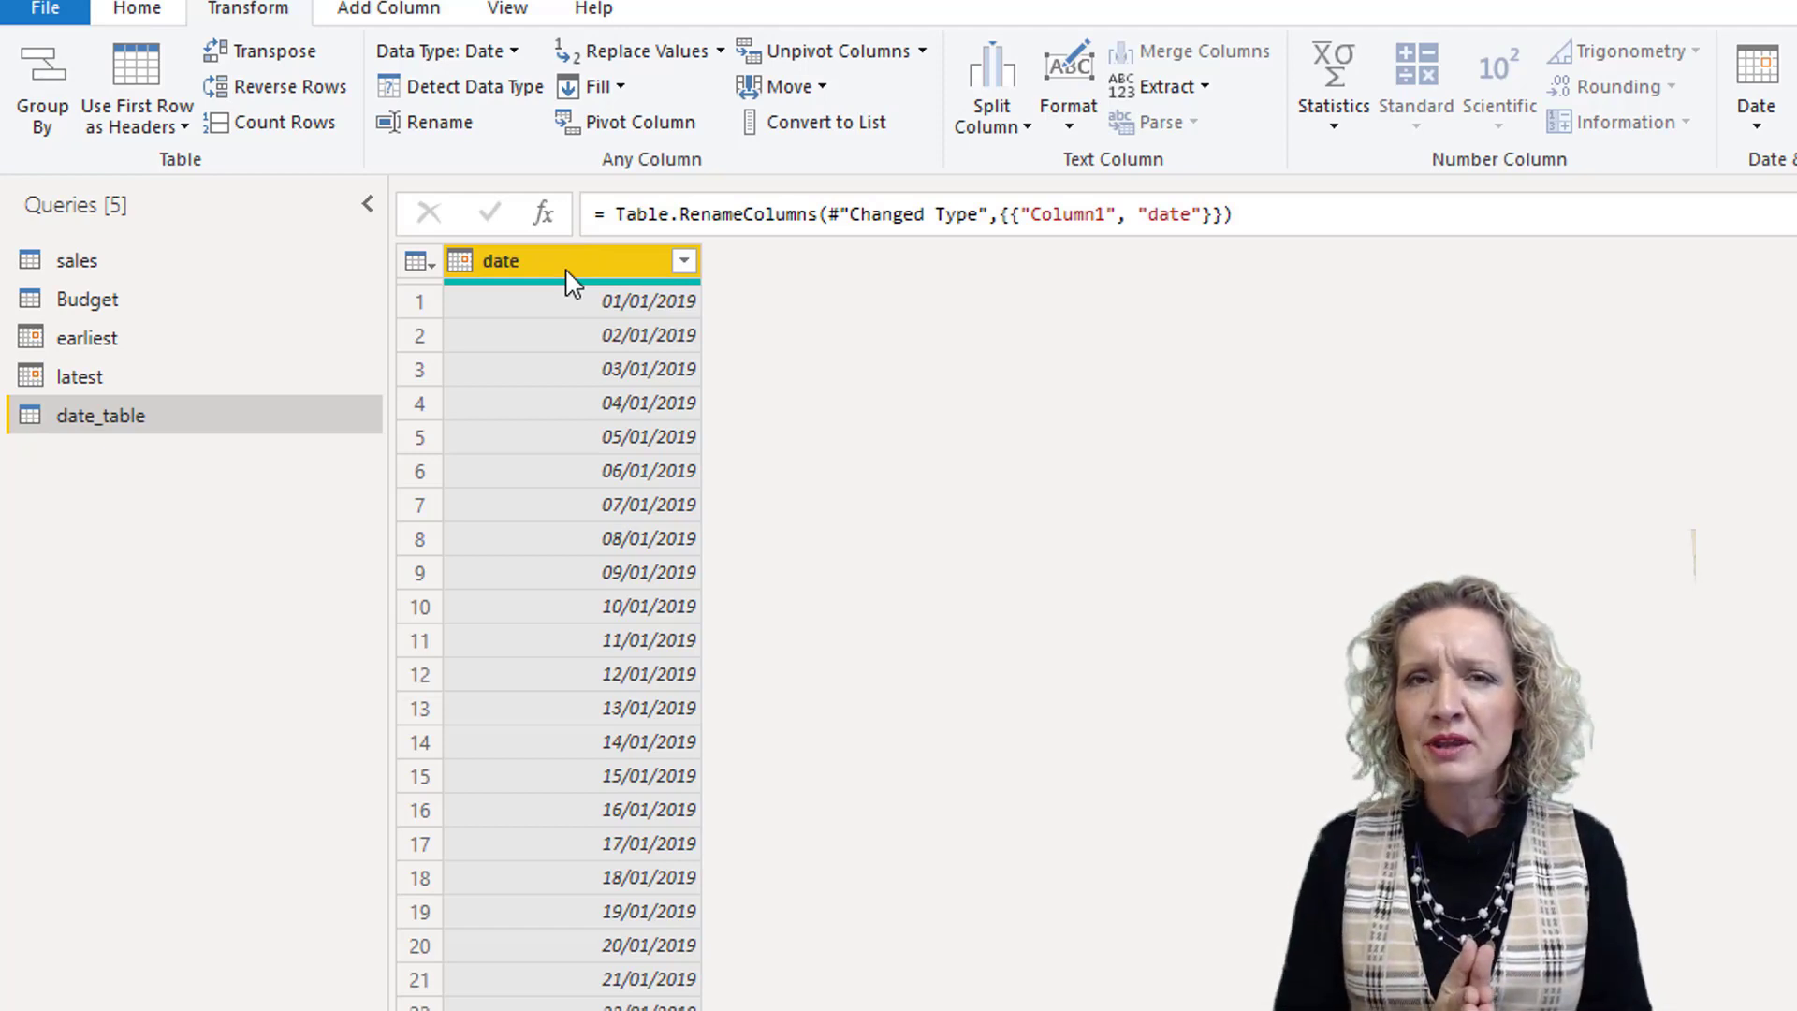
pyautogui.click(375, 13)
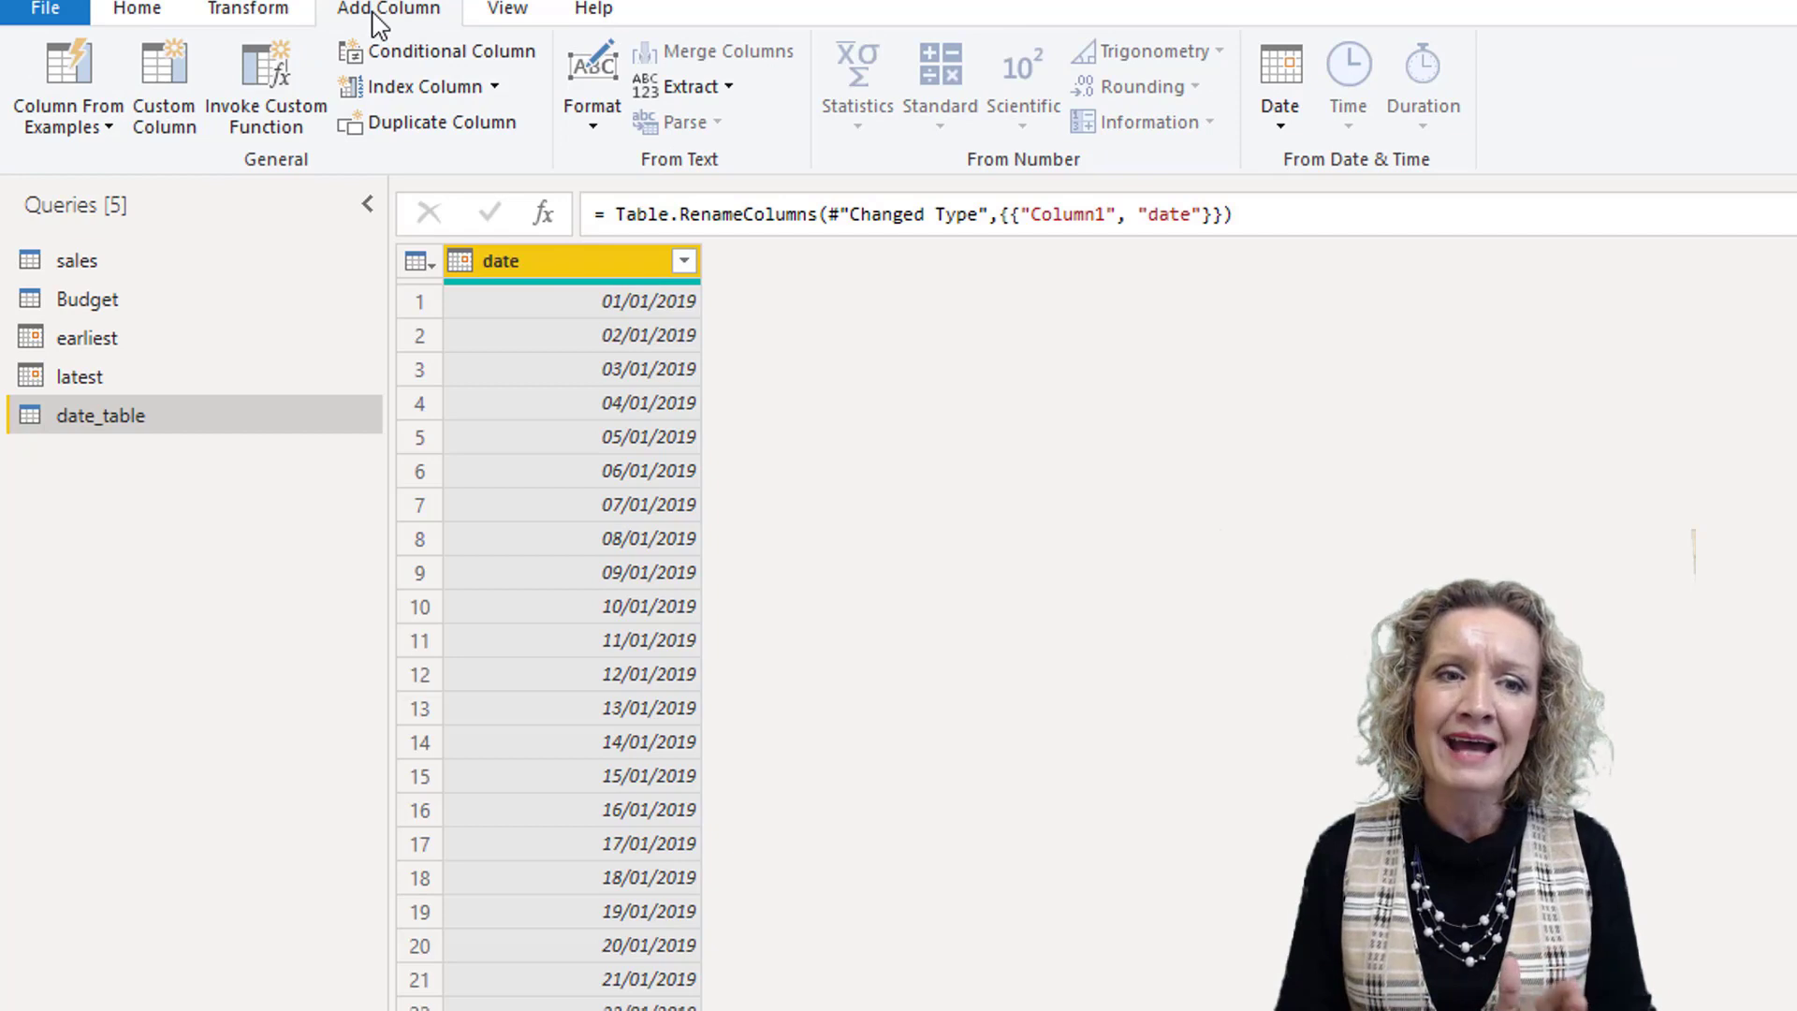
pyautogui.click(1281, 112)
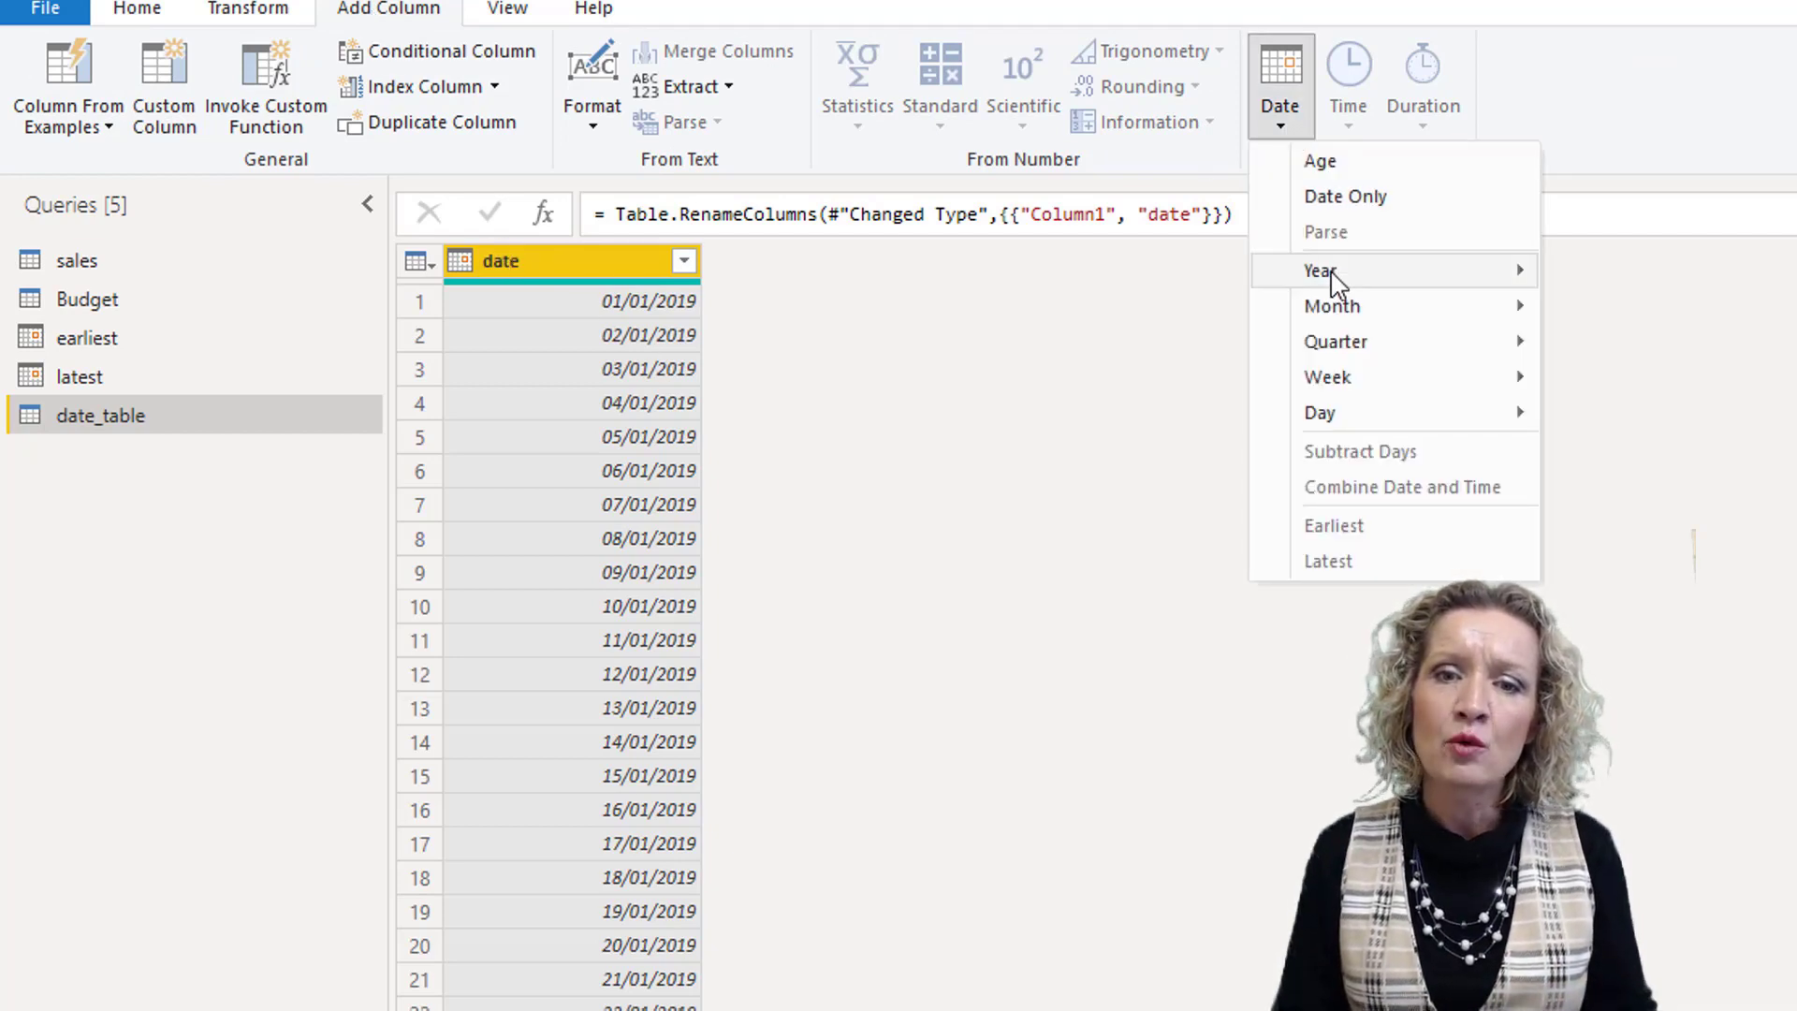
pyautogui.moveTo(1333, 279)
pyautogui.click(1611, 275)
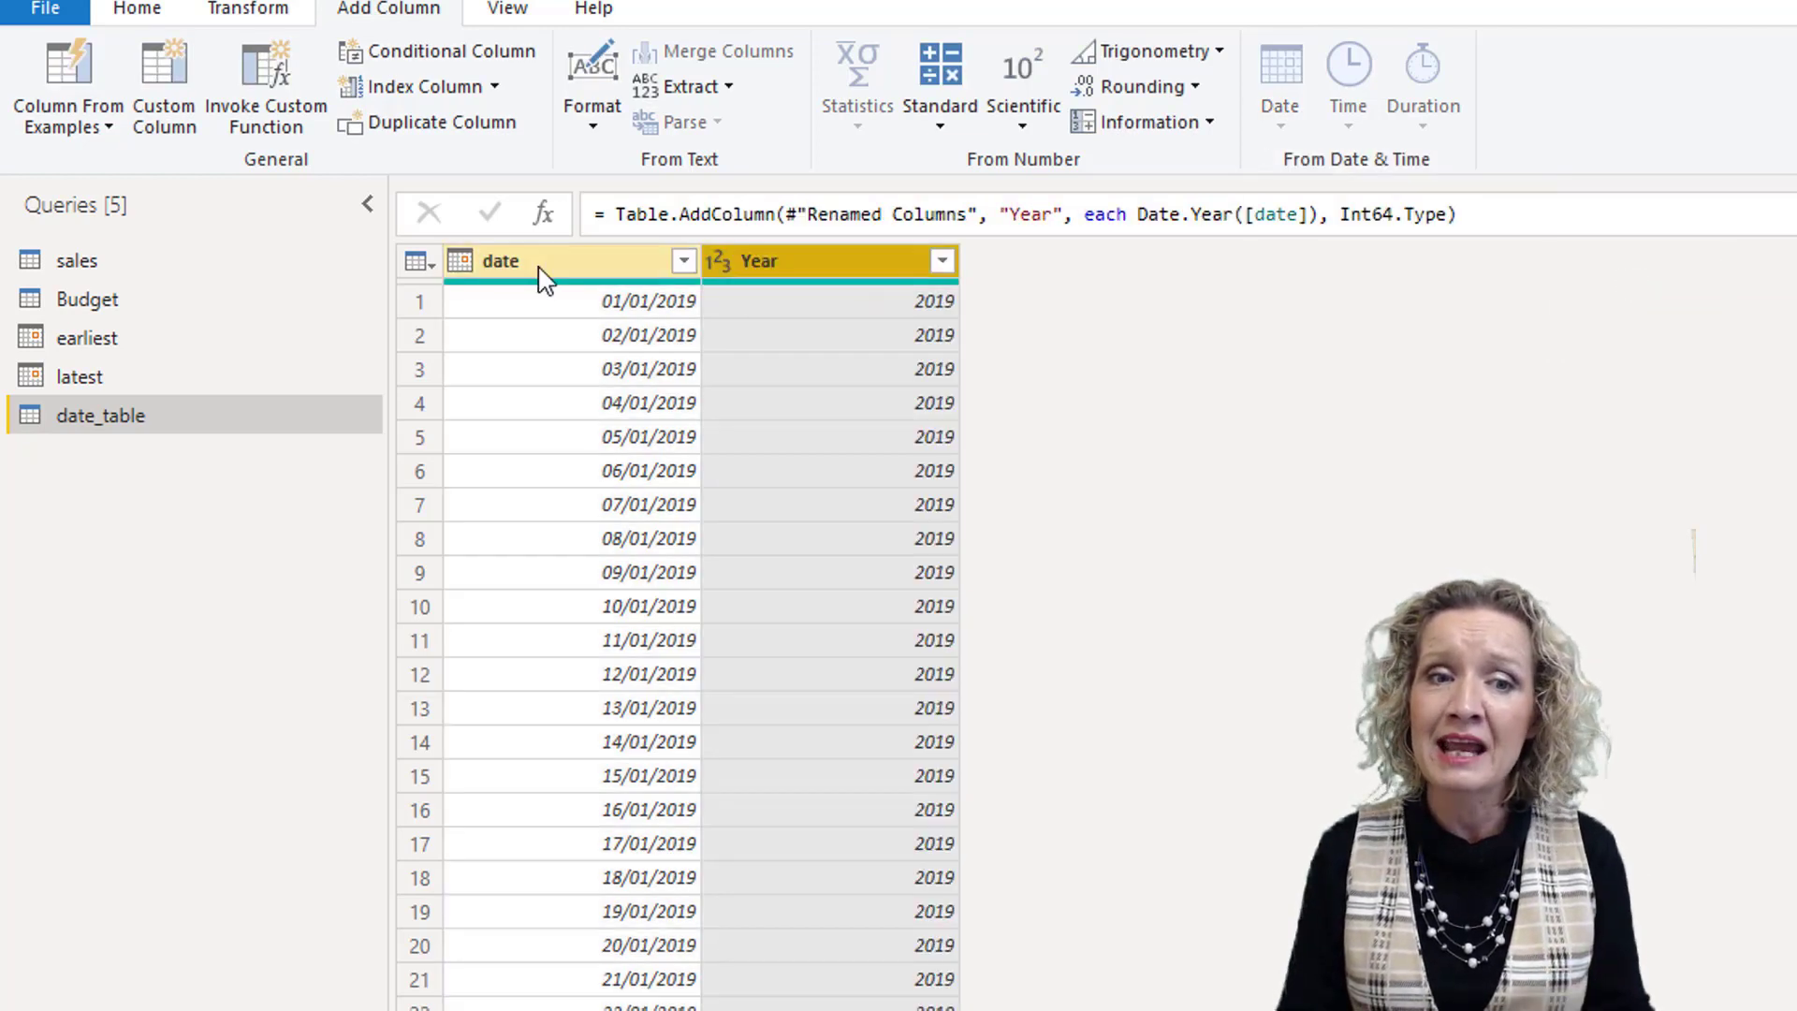
# Add a Name of Month column and a Quarter of Year column based on the date column
pyautogui.click(543, 272)
pyautogui.click(1279, 107)
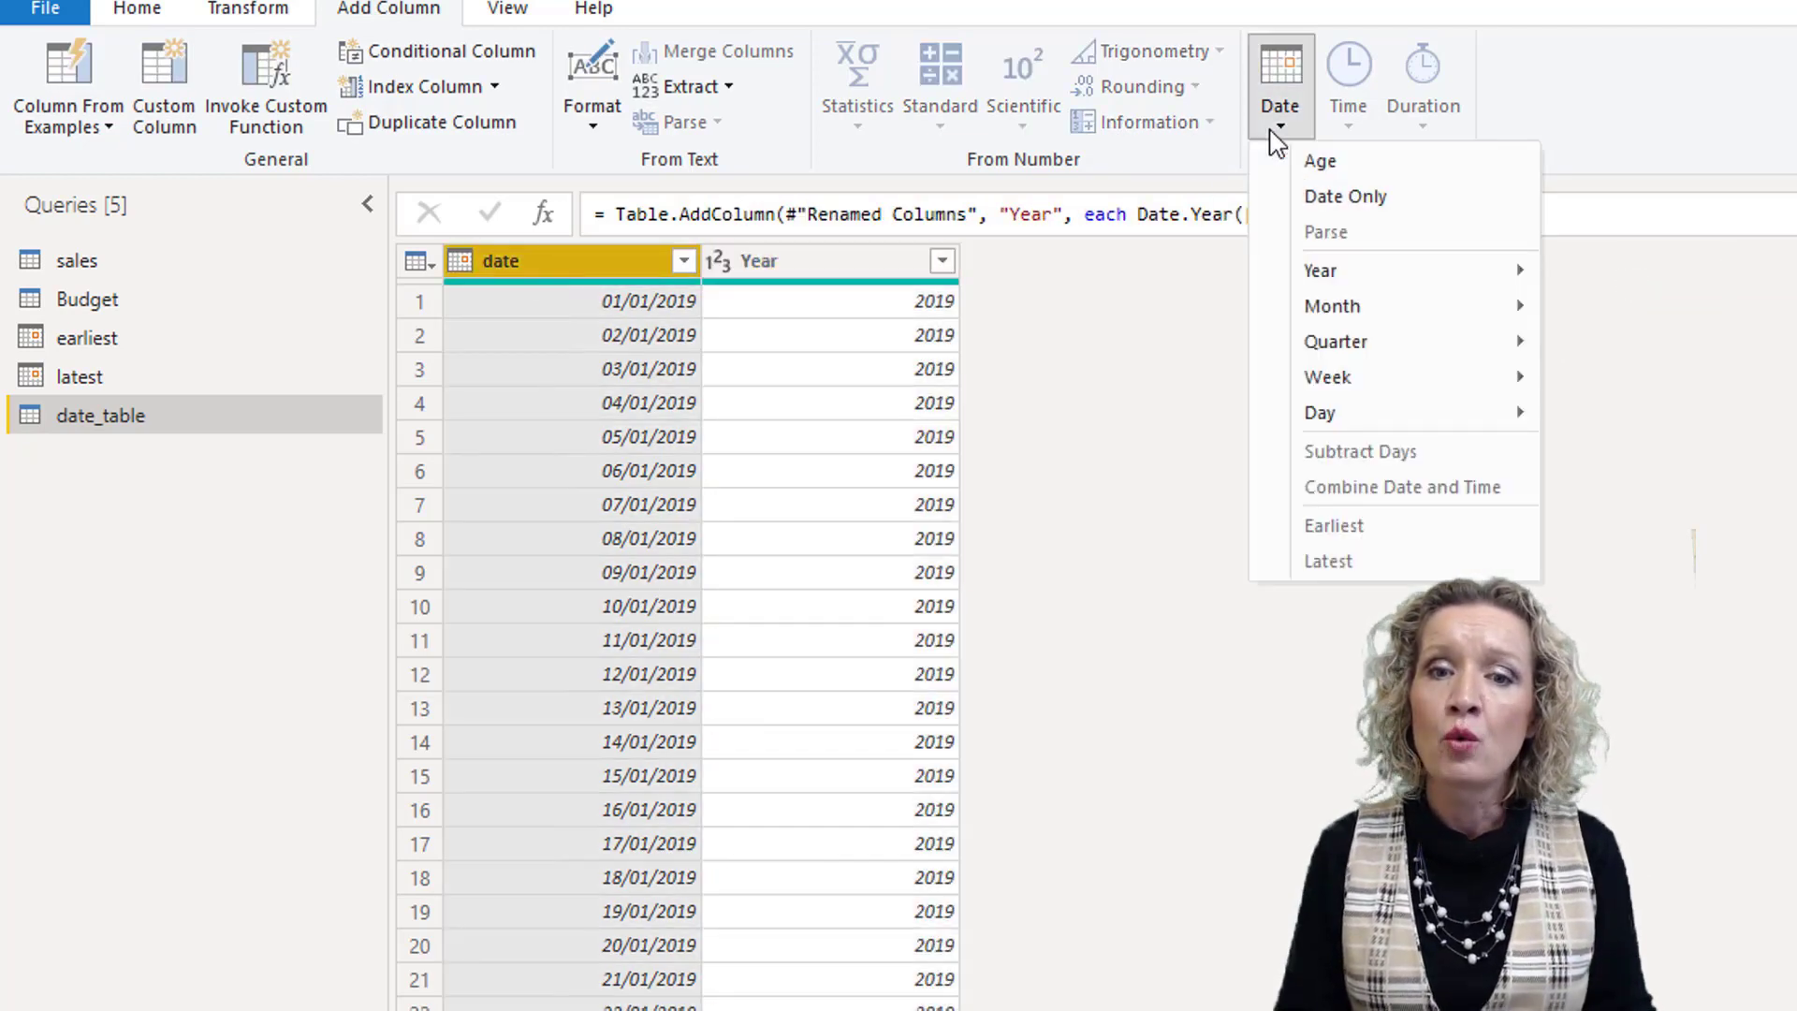
pyautogui.moveTo(1340, 321)
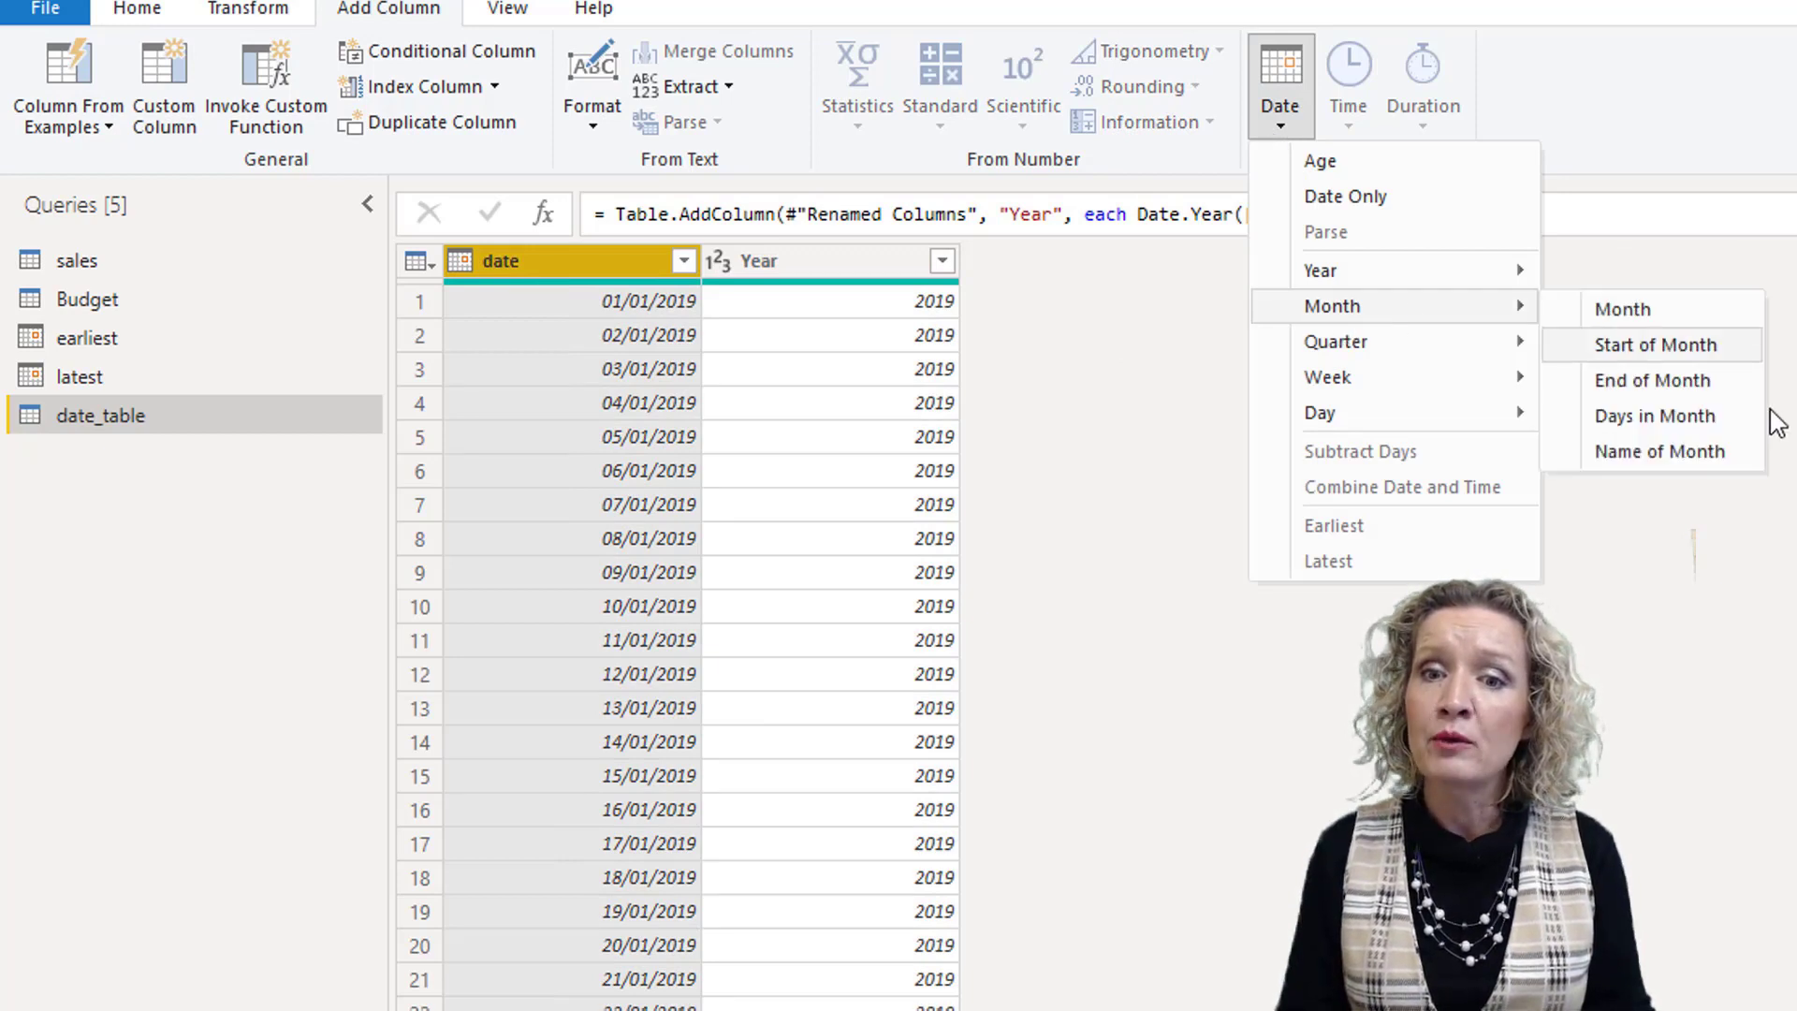
pyautogui.click(1664, 456)
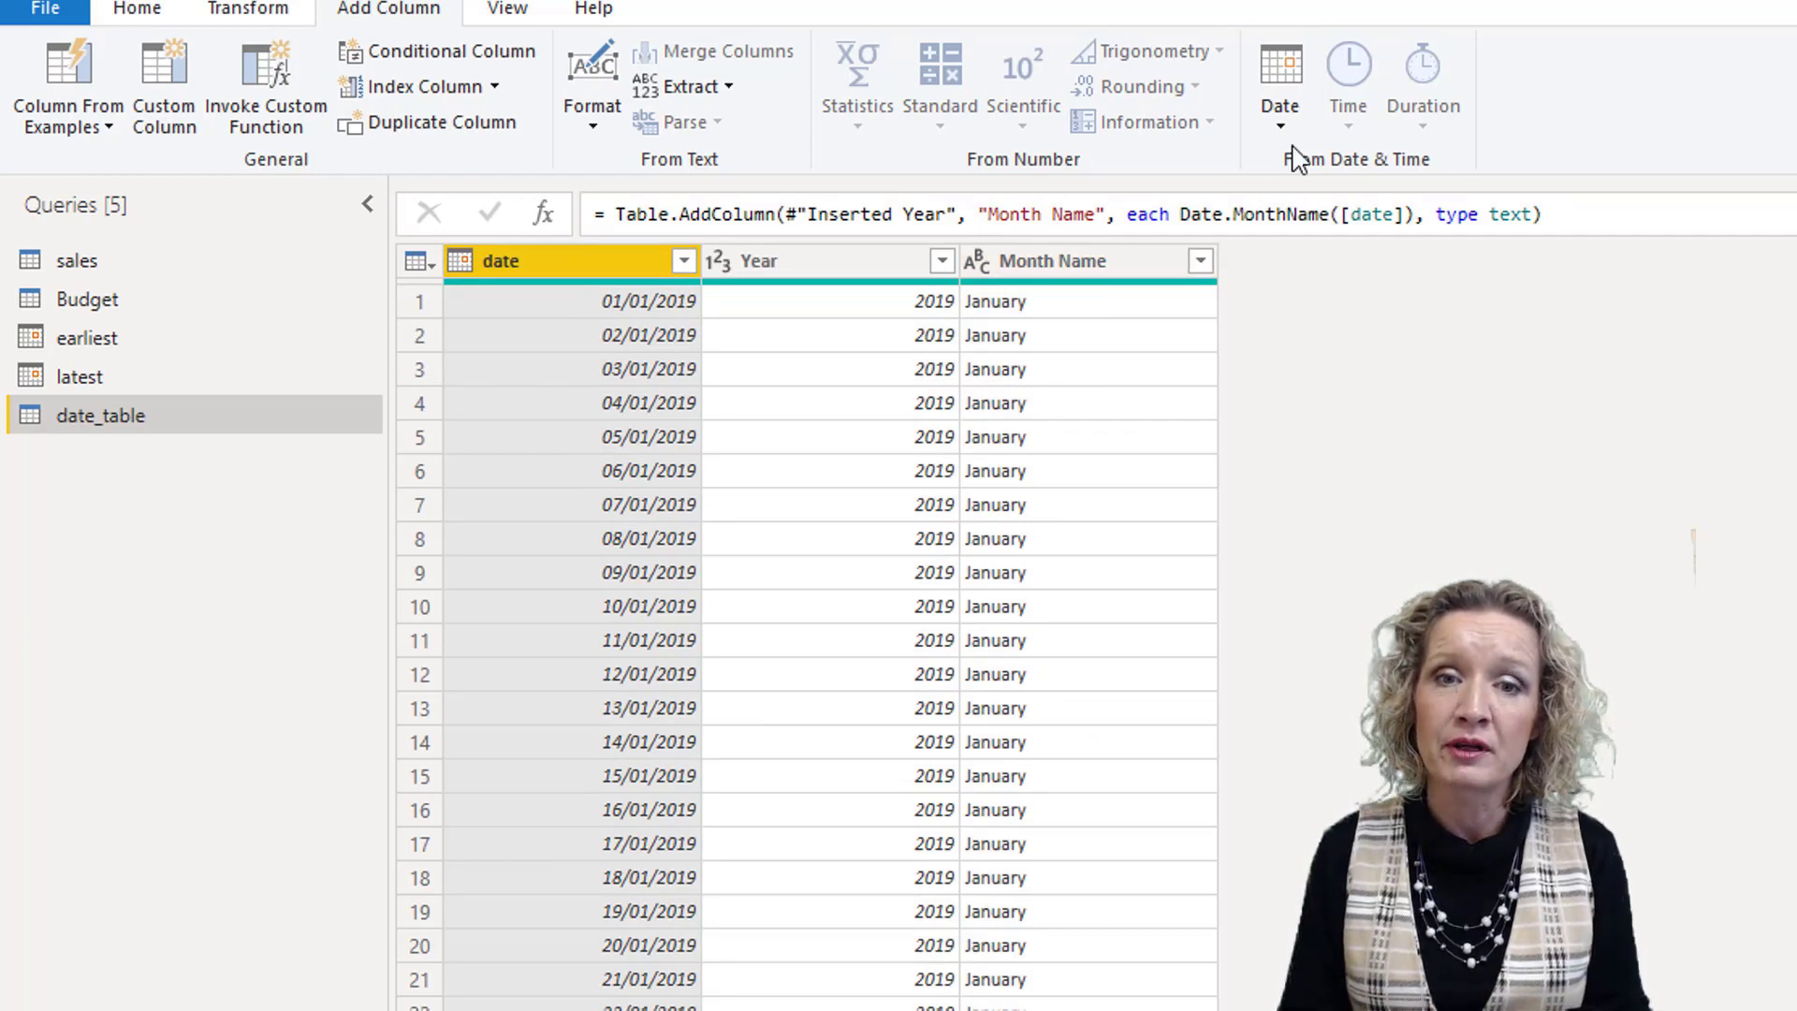
pyautogui.click(1282, 117)
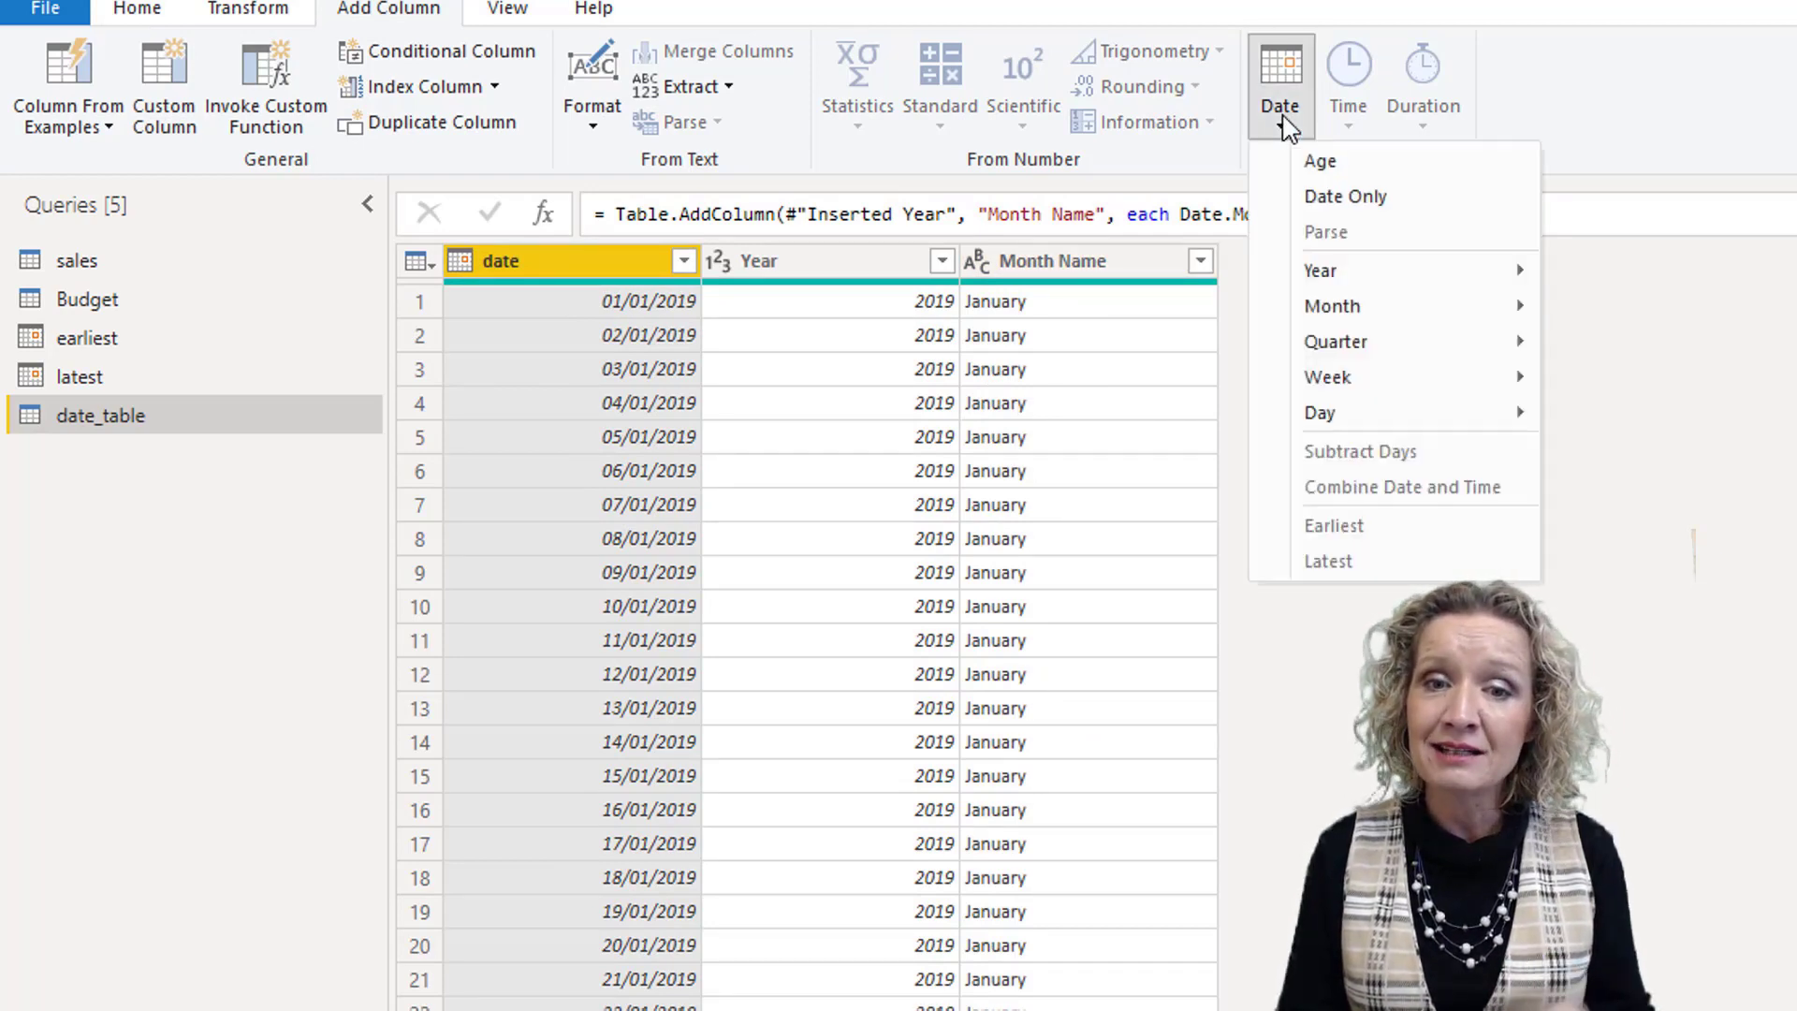
pyautogui.moveTo(1352, 351)
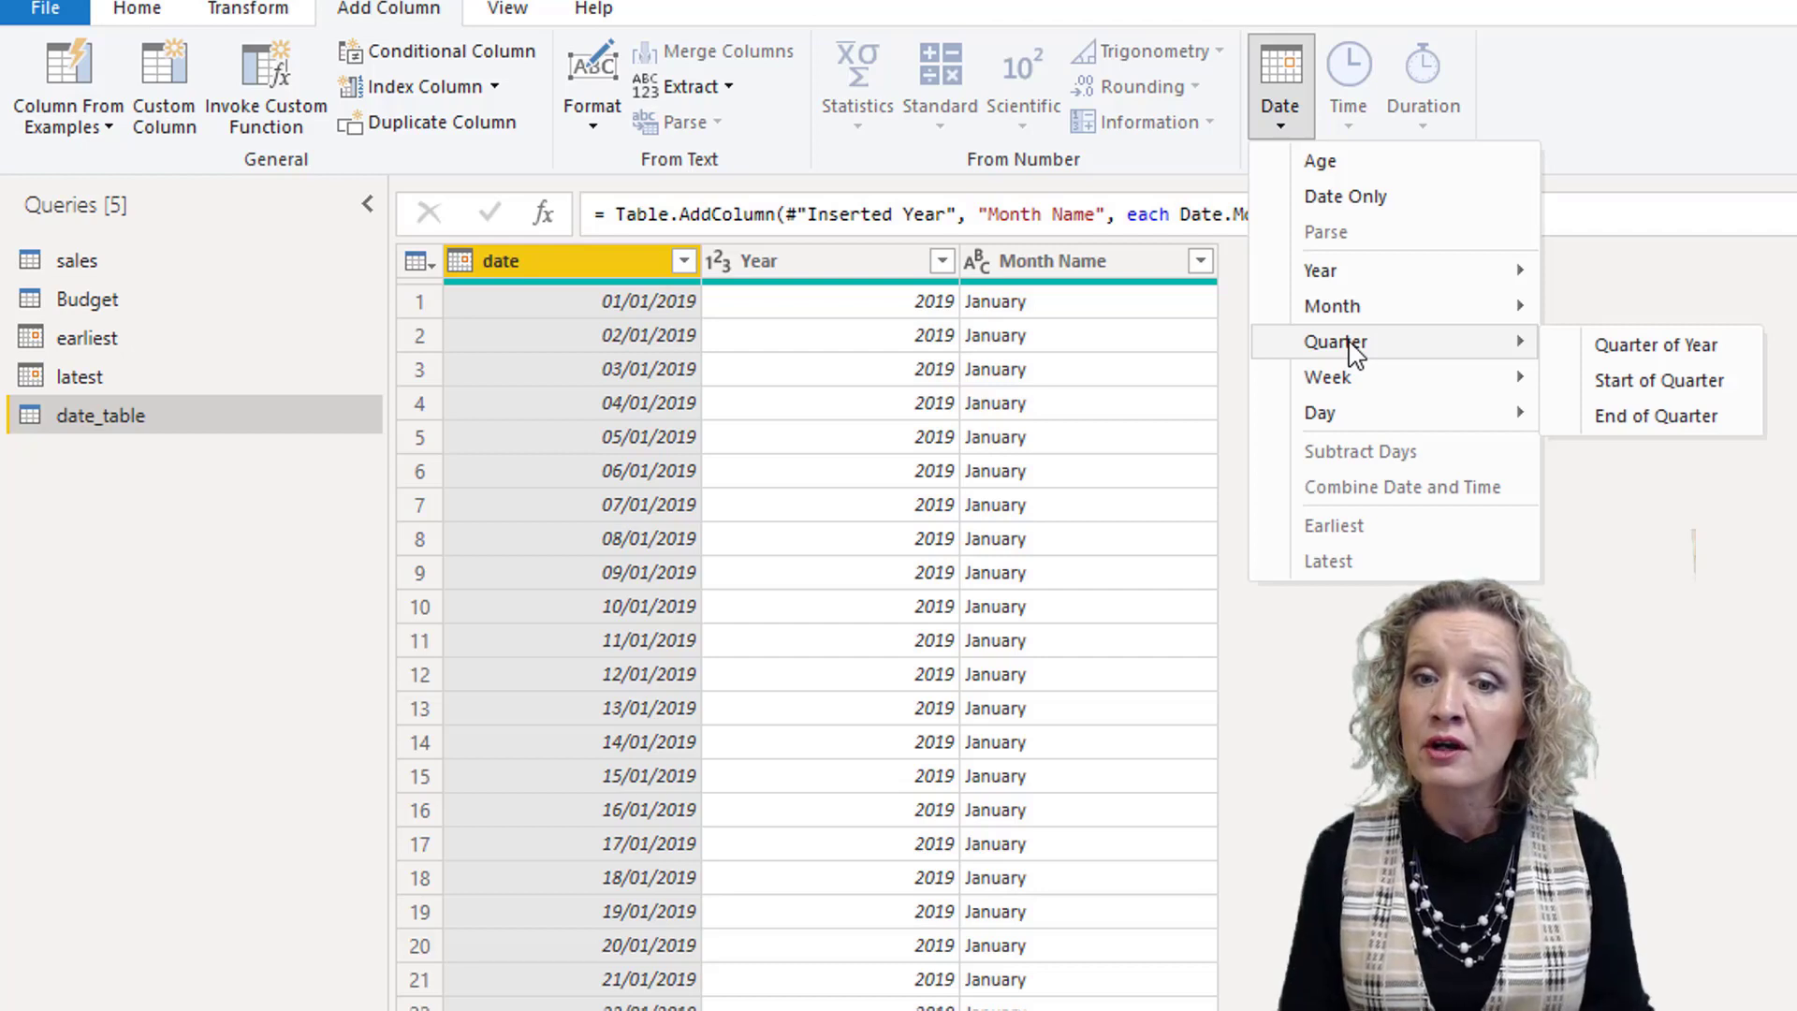
pyautogui.click(1675, 356)
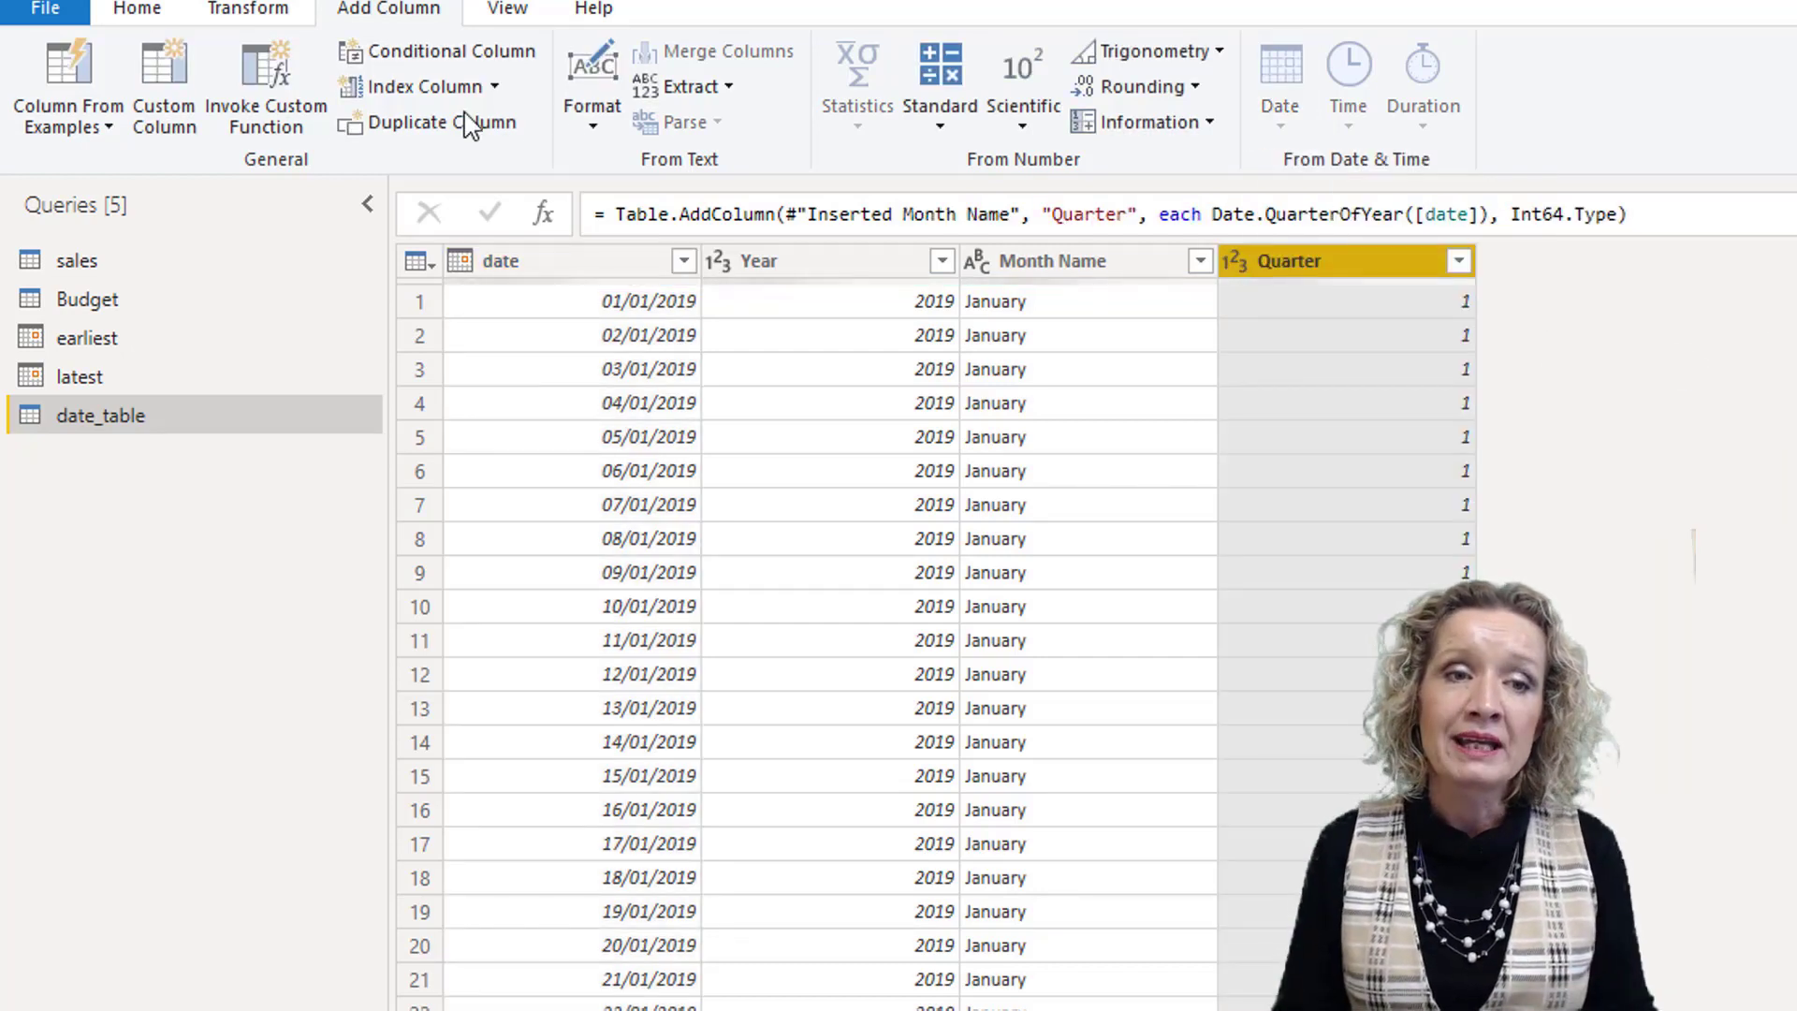
# Add a Week of Year column extracted from the date column
pyautogui.click(549, 267)
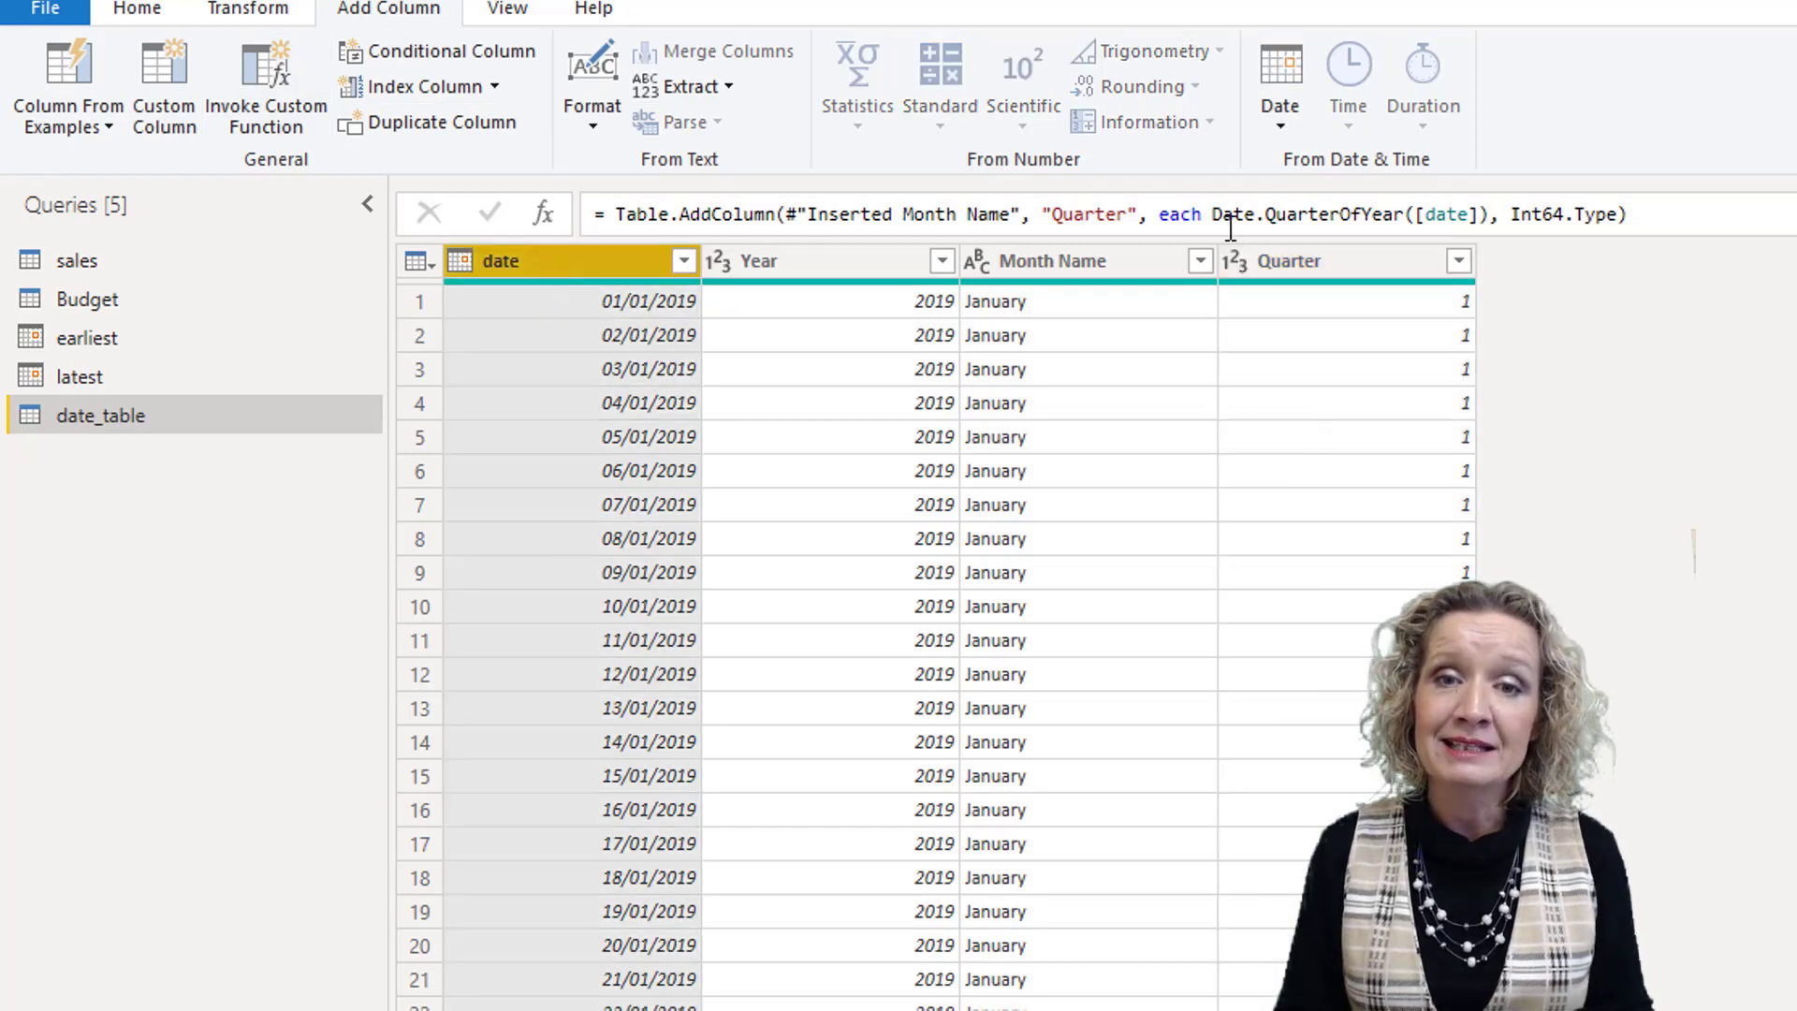
pyautogui.click(1280, 127)
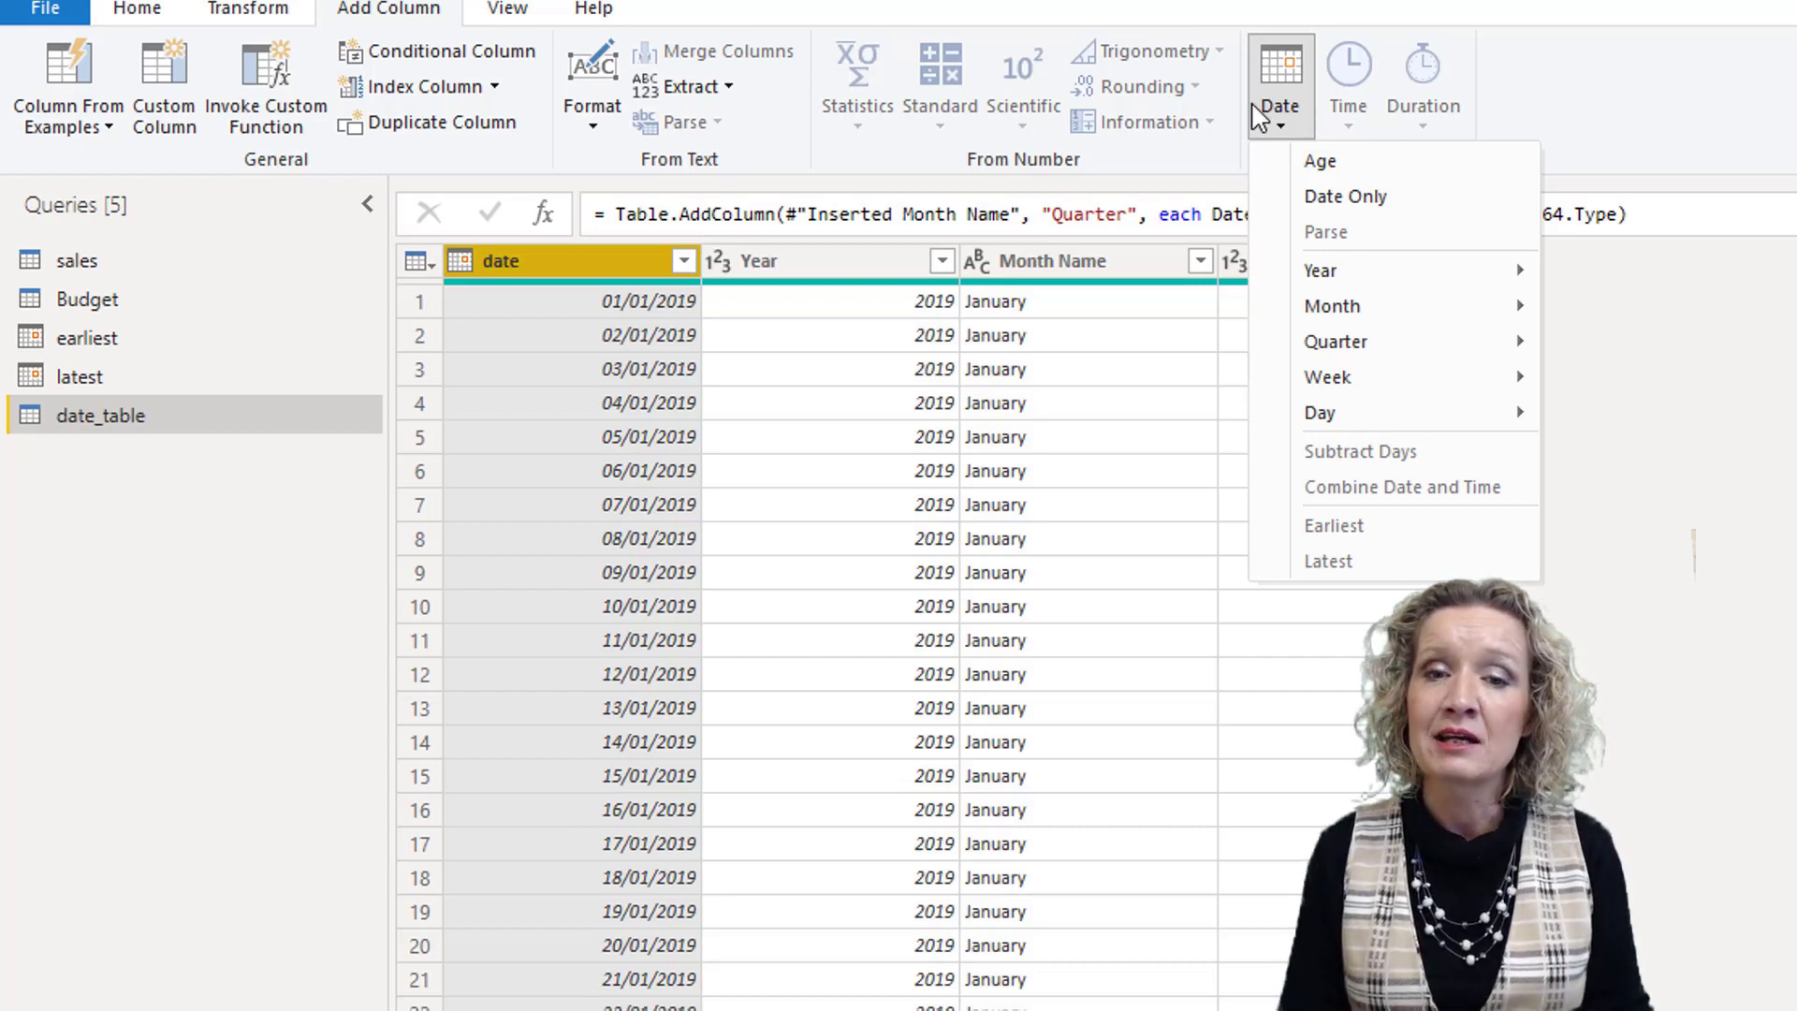
pyautogui.moveTo(1432, 280)
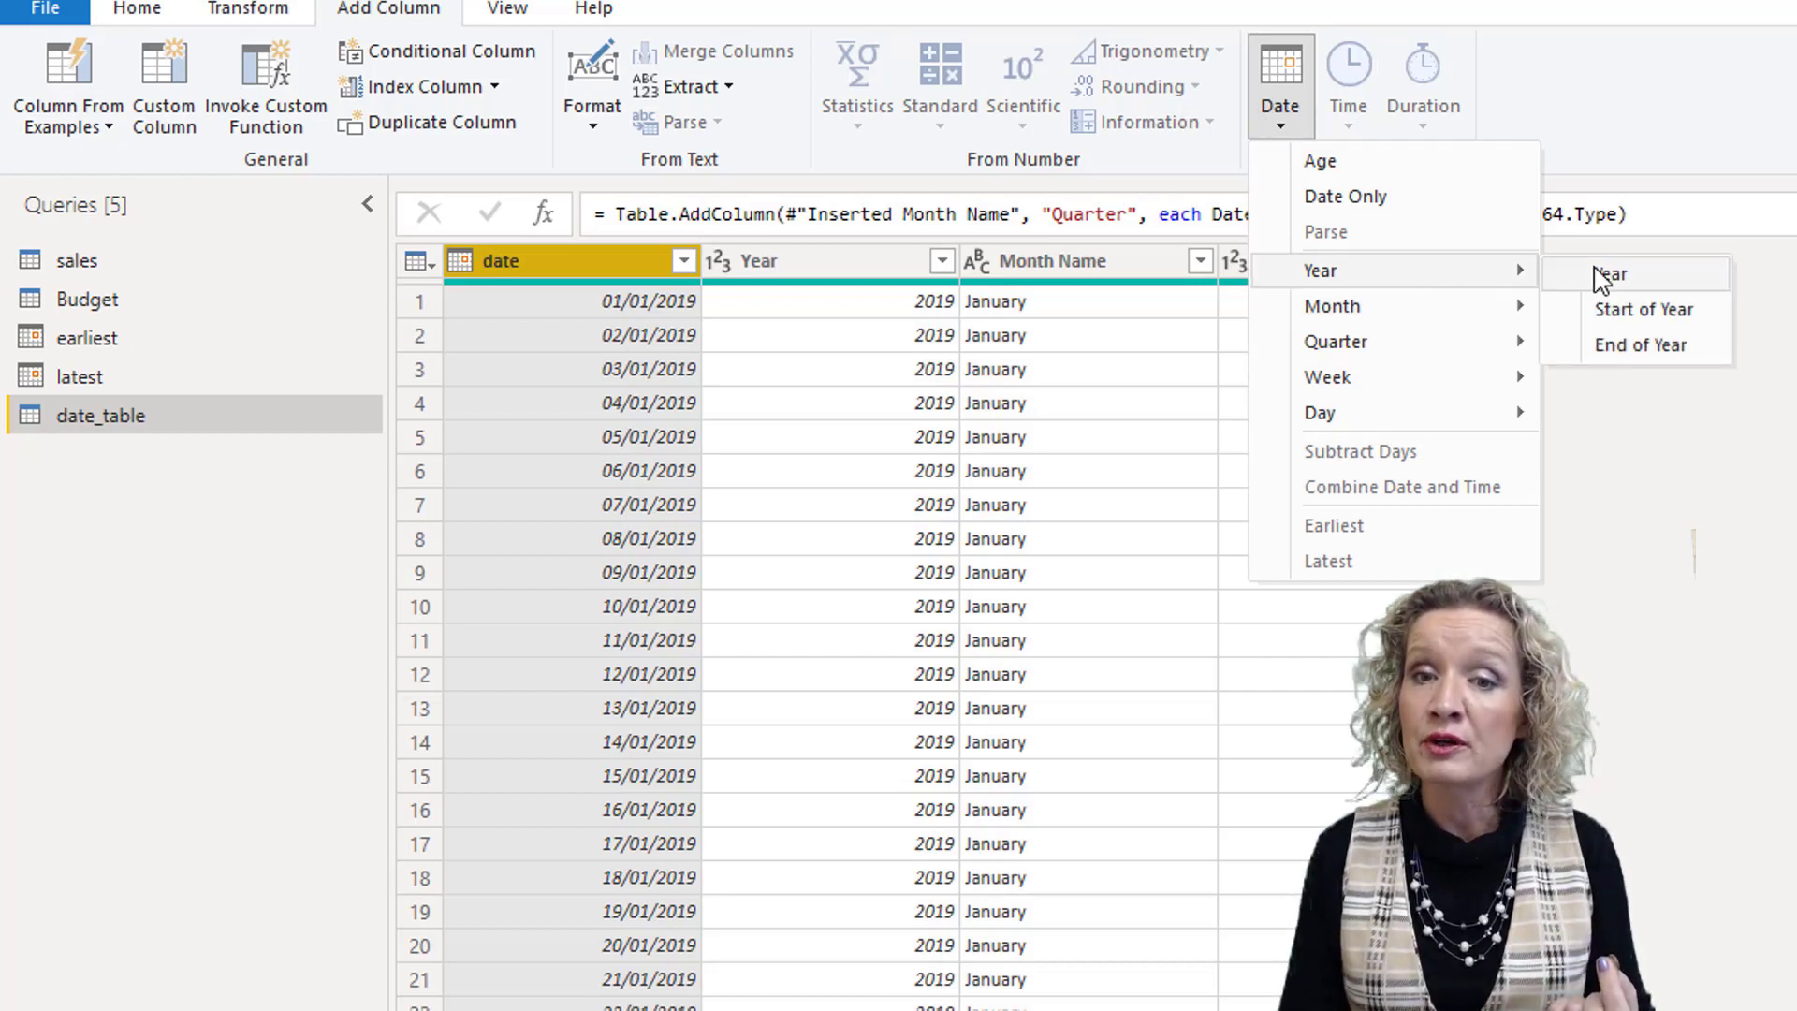
pyautogui.moveTo(1458, 321)
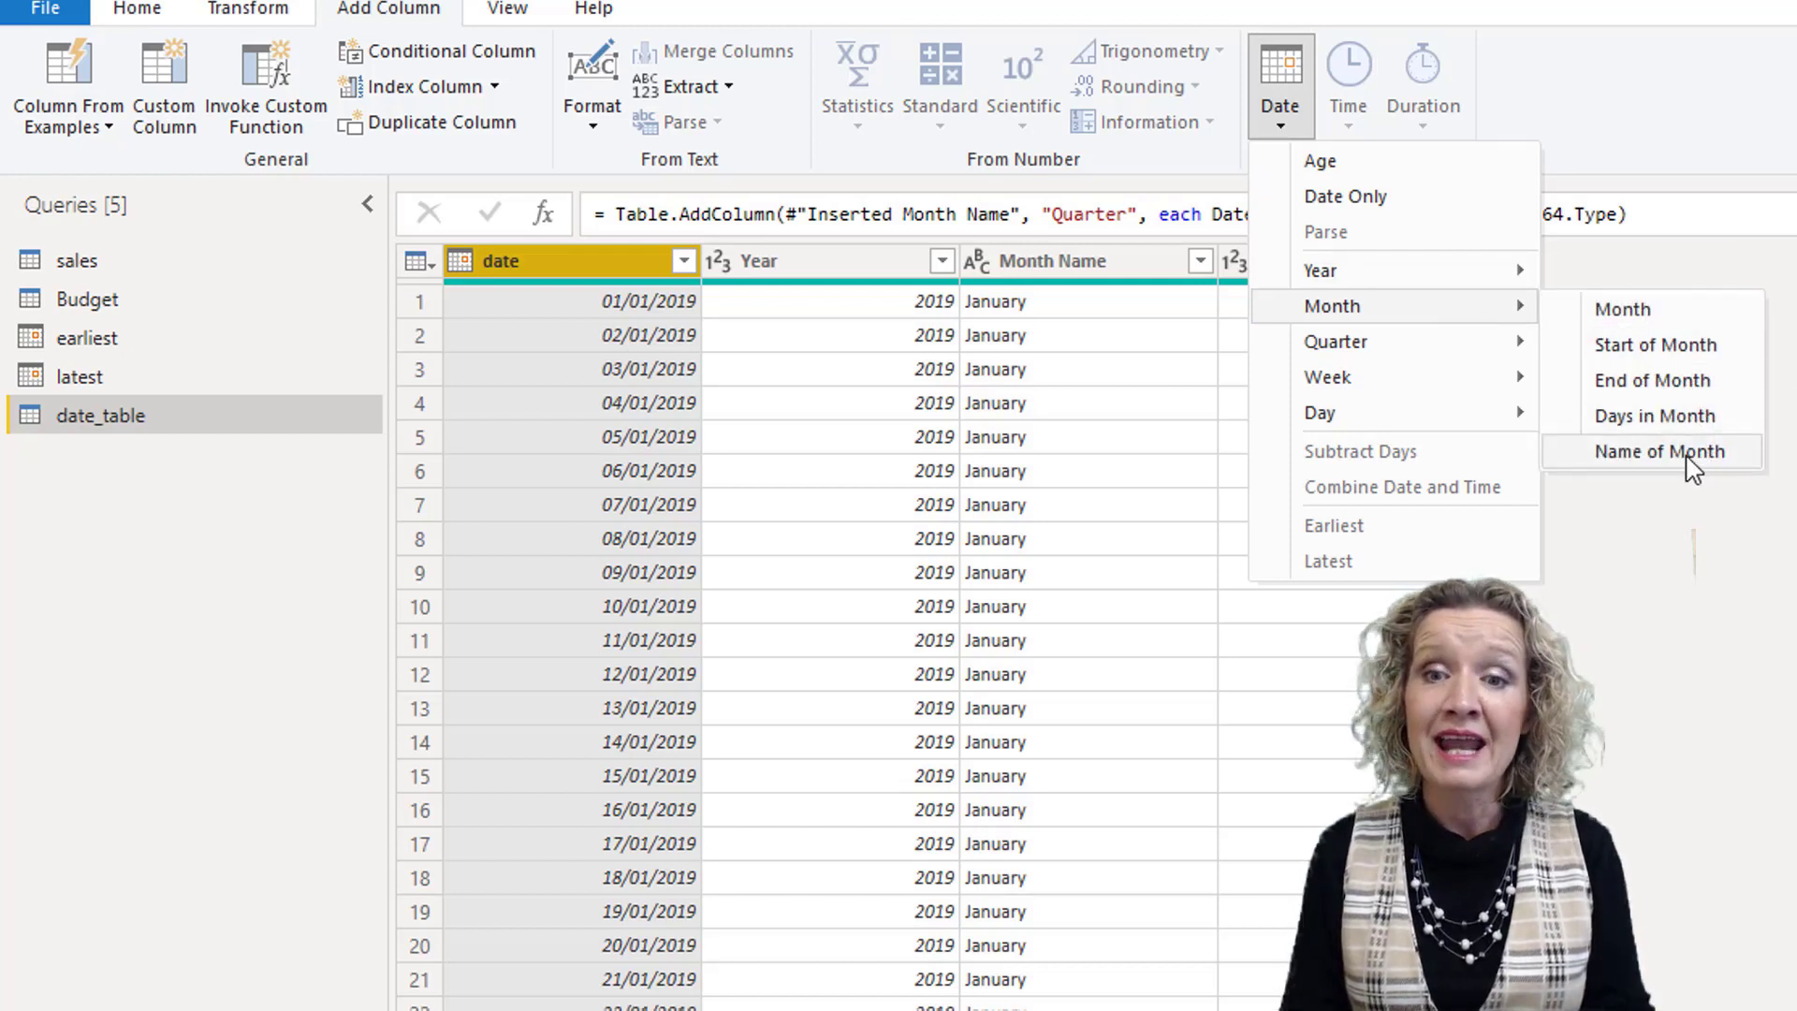
pyautogui.moveTo(1338, 348)
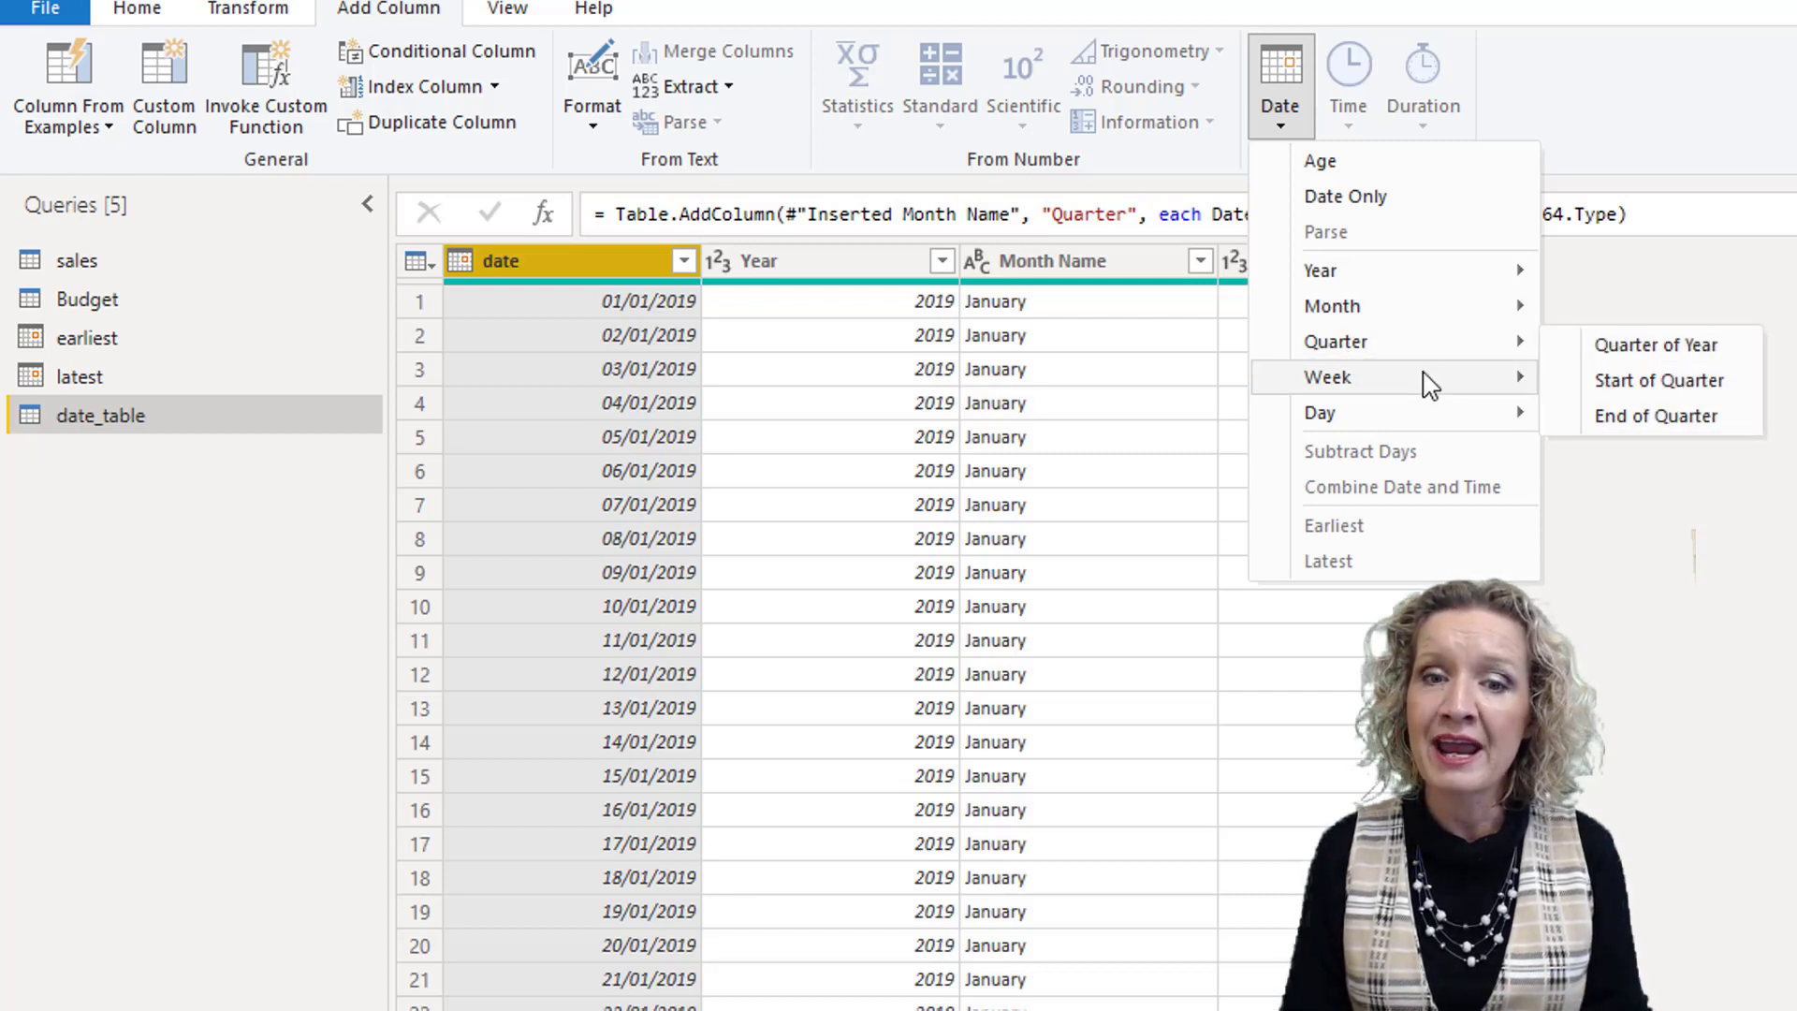
pyautogui.moveTo(1429, 384)
pyautogui.click(1676, 380)
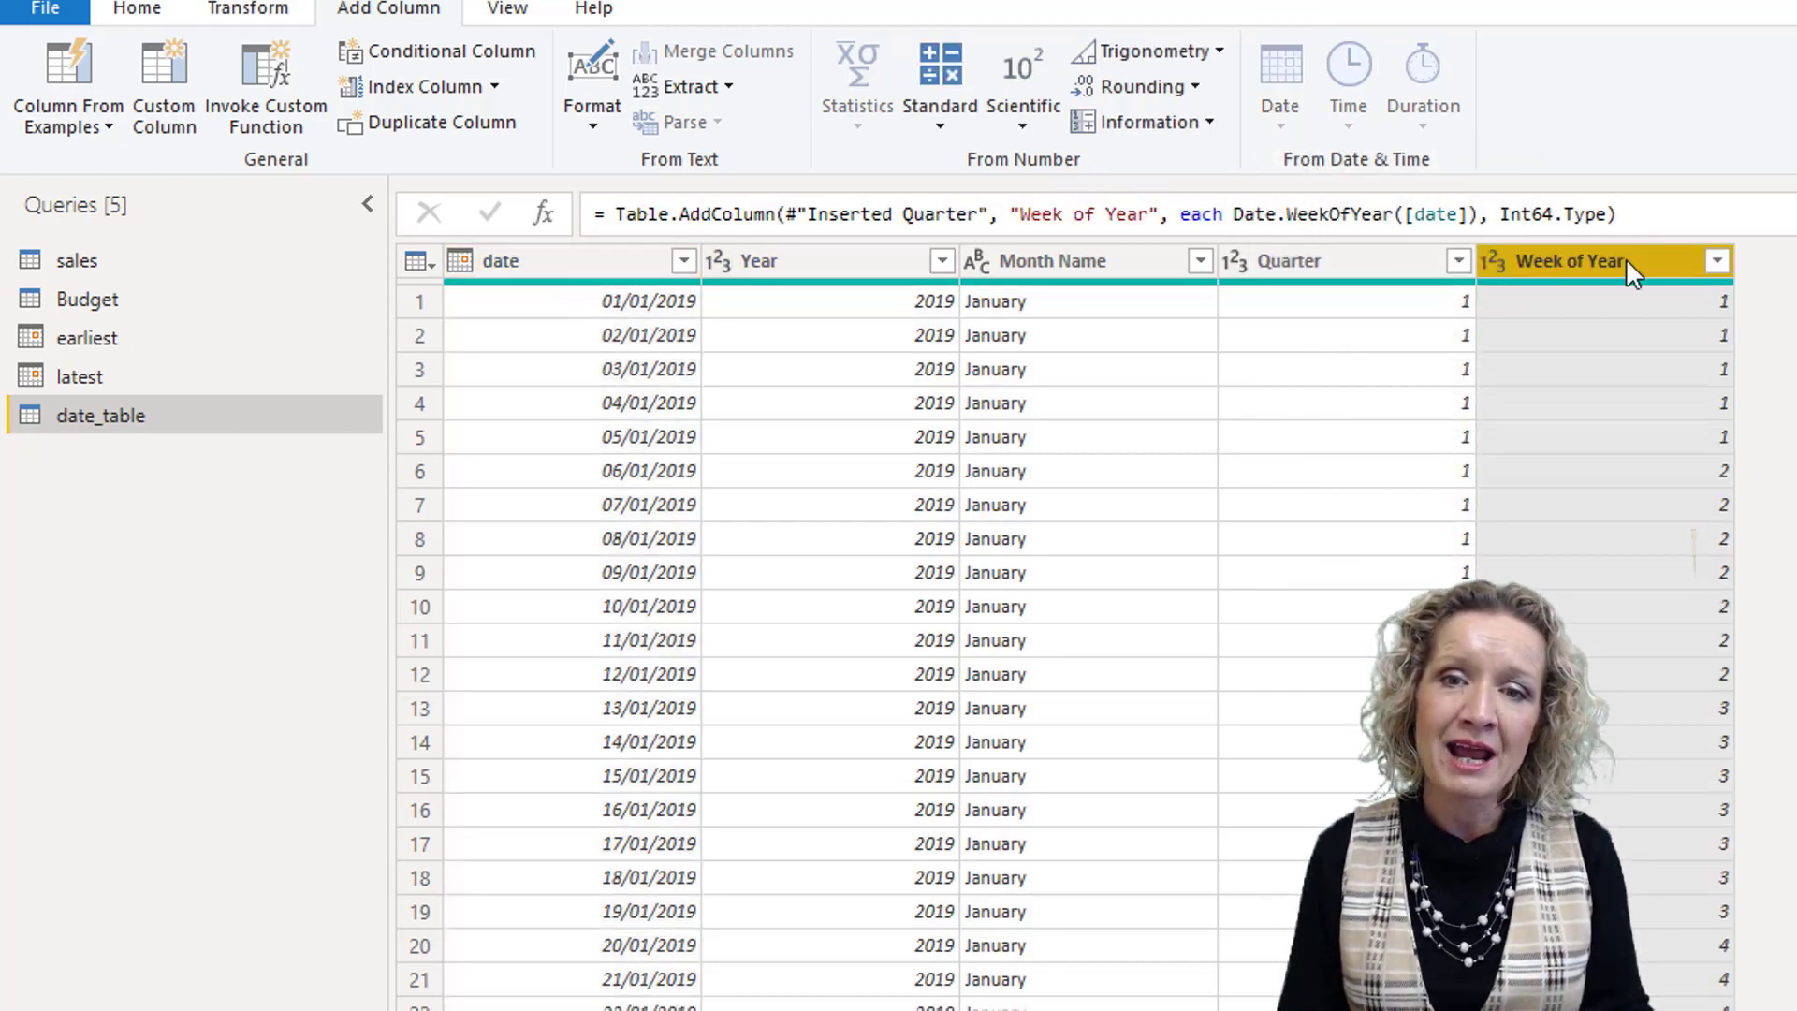
# Add a Day of Week column extracted from the date column
pyautogui.click(580, 260)
pyautogui.click(1281, 129)
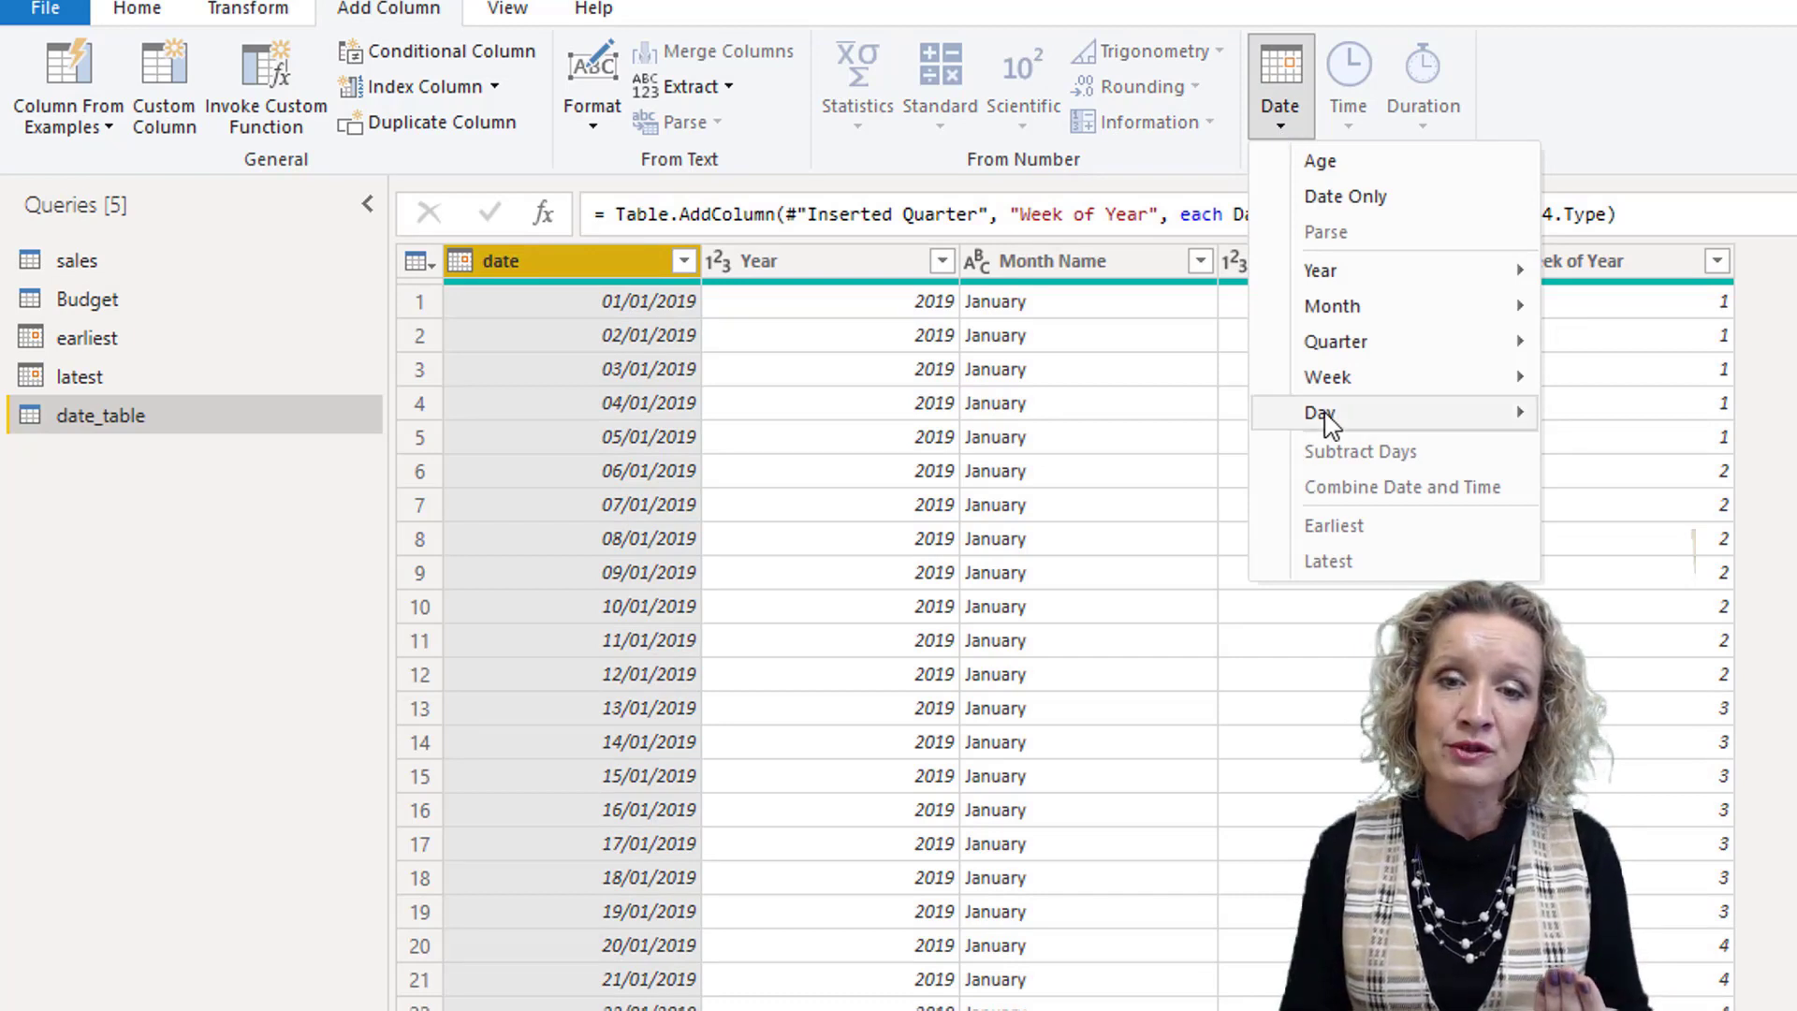
pyautogui.moveTo(1327, 421)
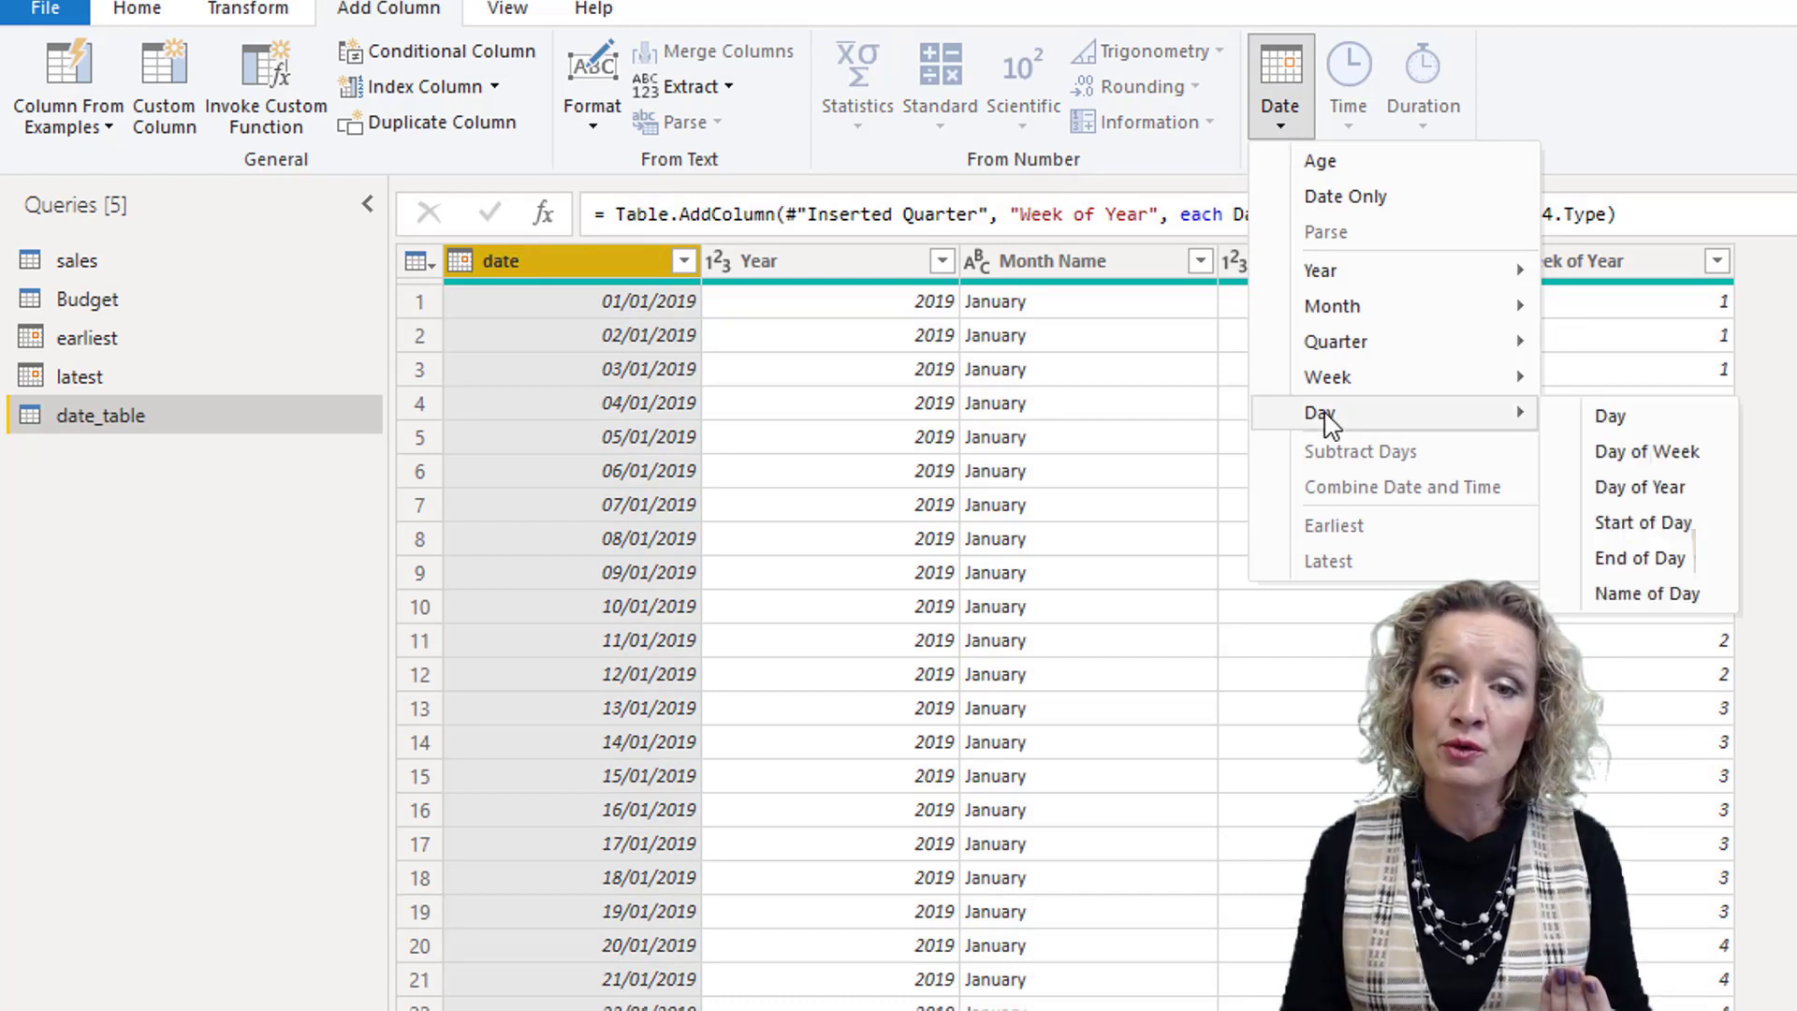
pyautogui.click(1683, 452)
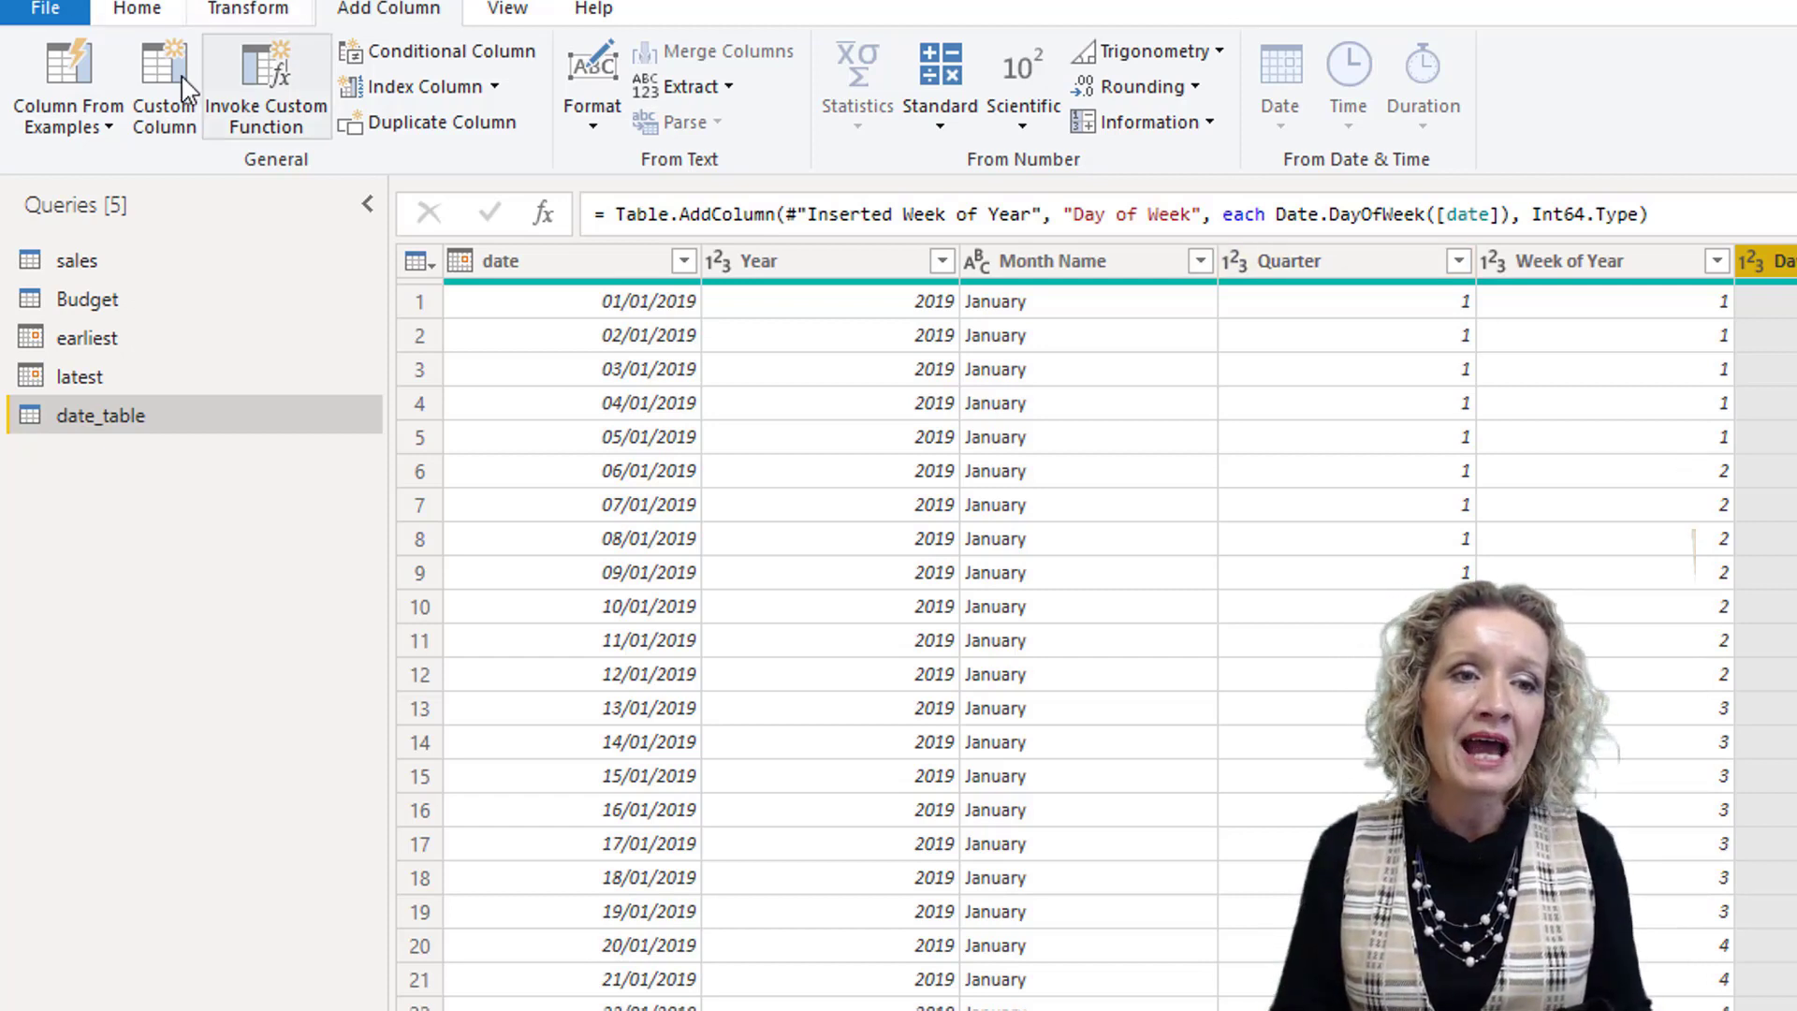
pyautogui.click(157, 114)
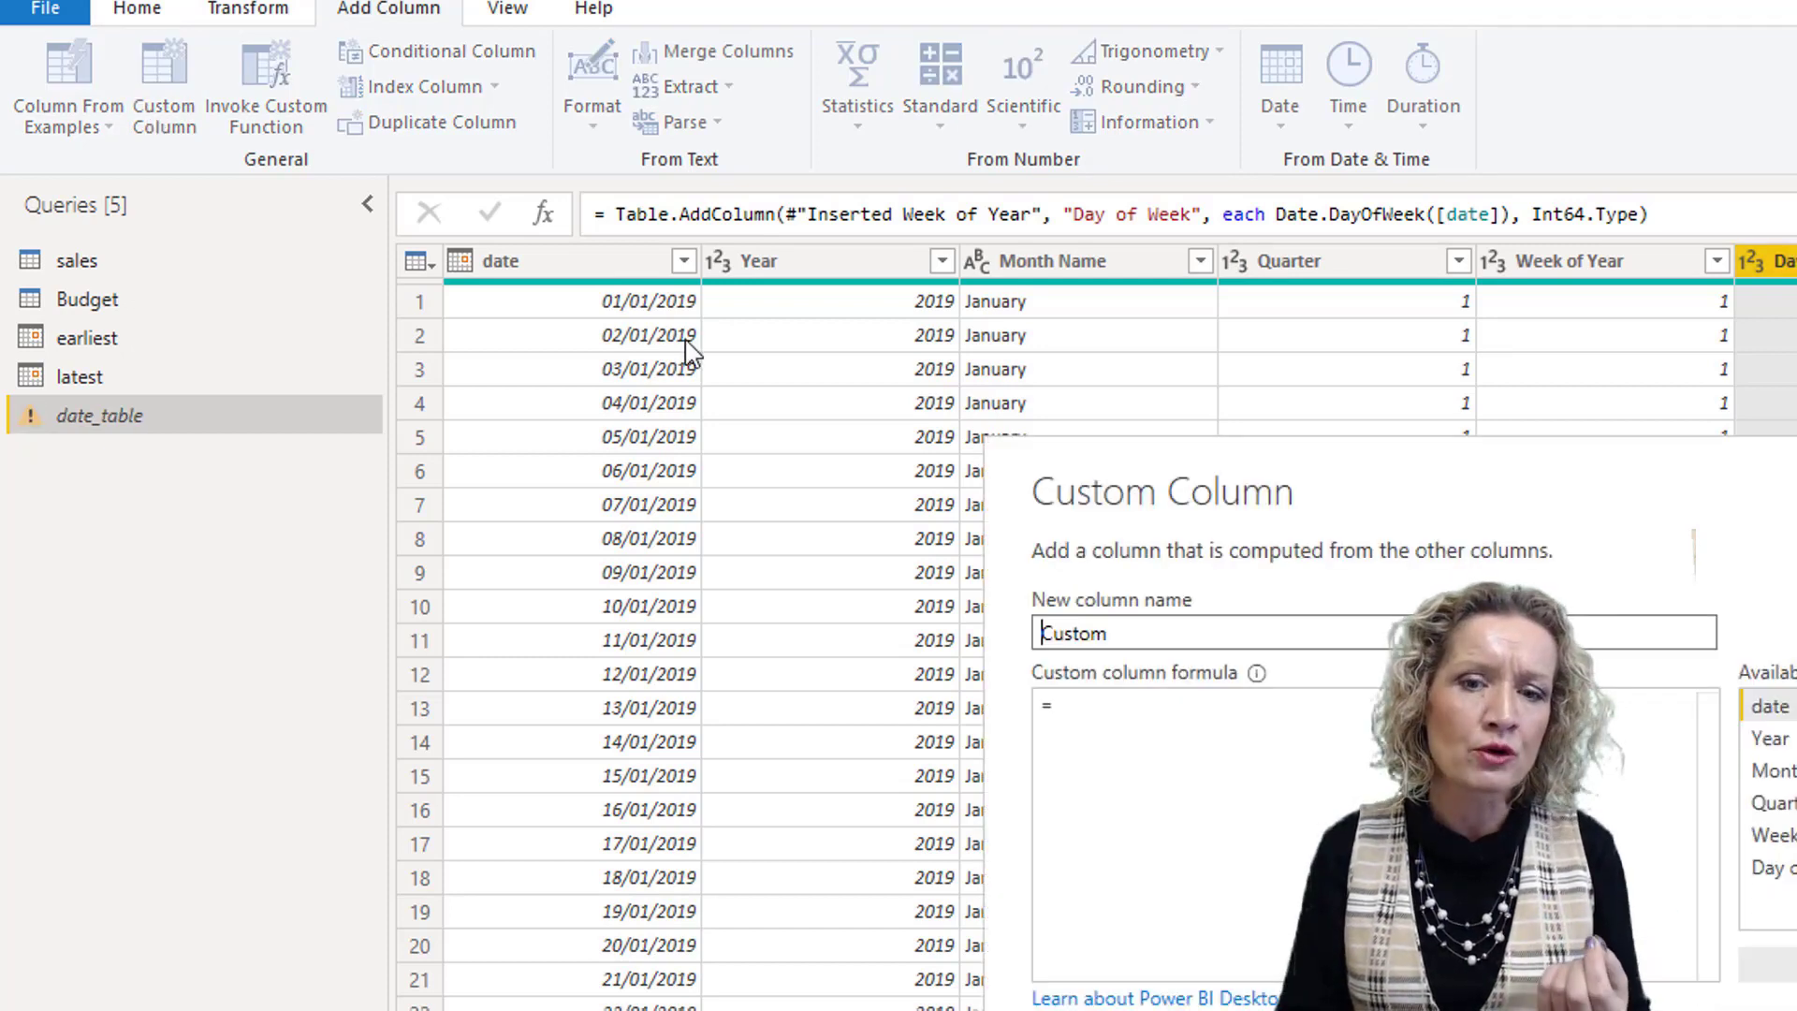
pyautogui.click(1111, 629)
pyautogui.moveTo(1135, 634); pyautogui.dragTo(983, 630)
pyautogui.write('sort b')
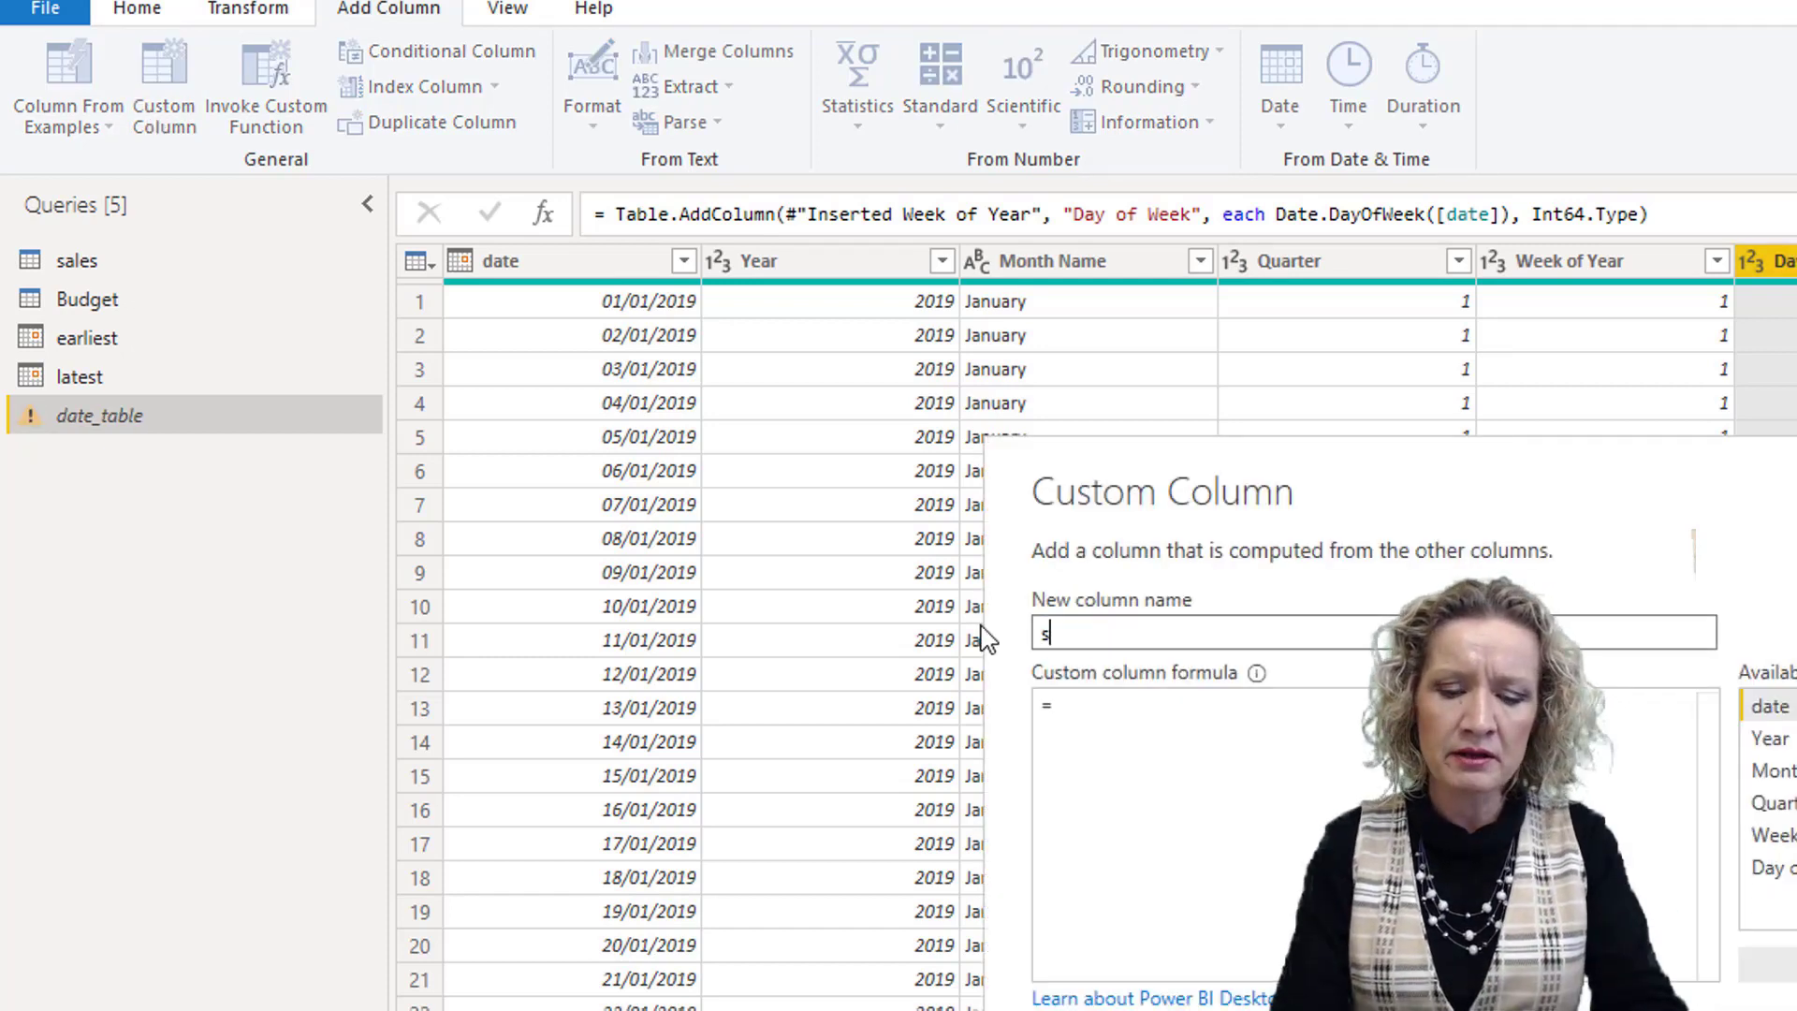
pyautogui.write('y')
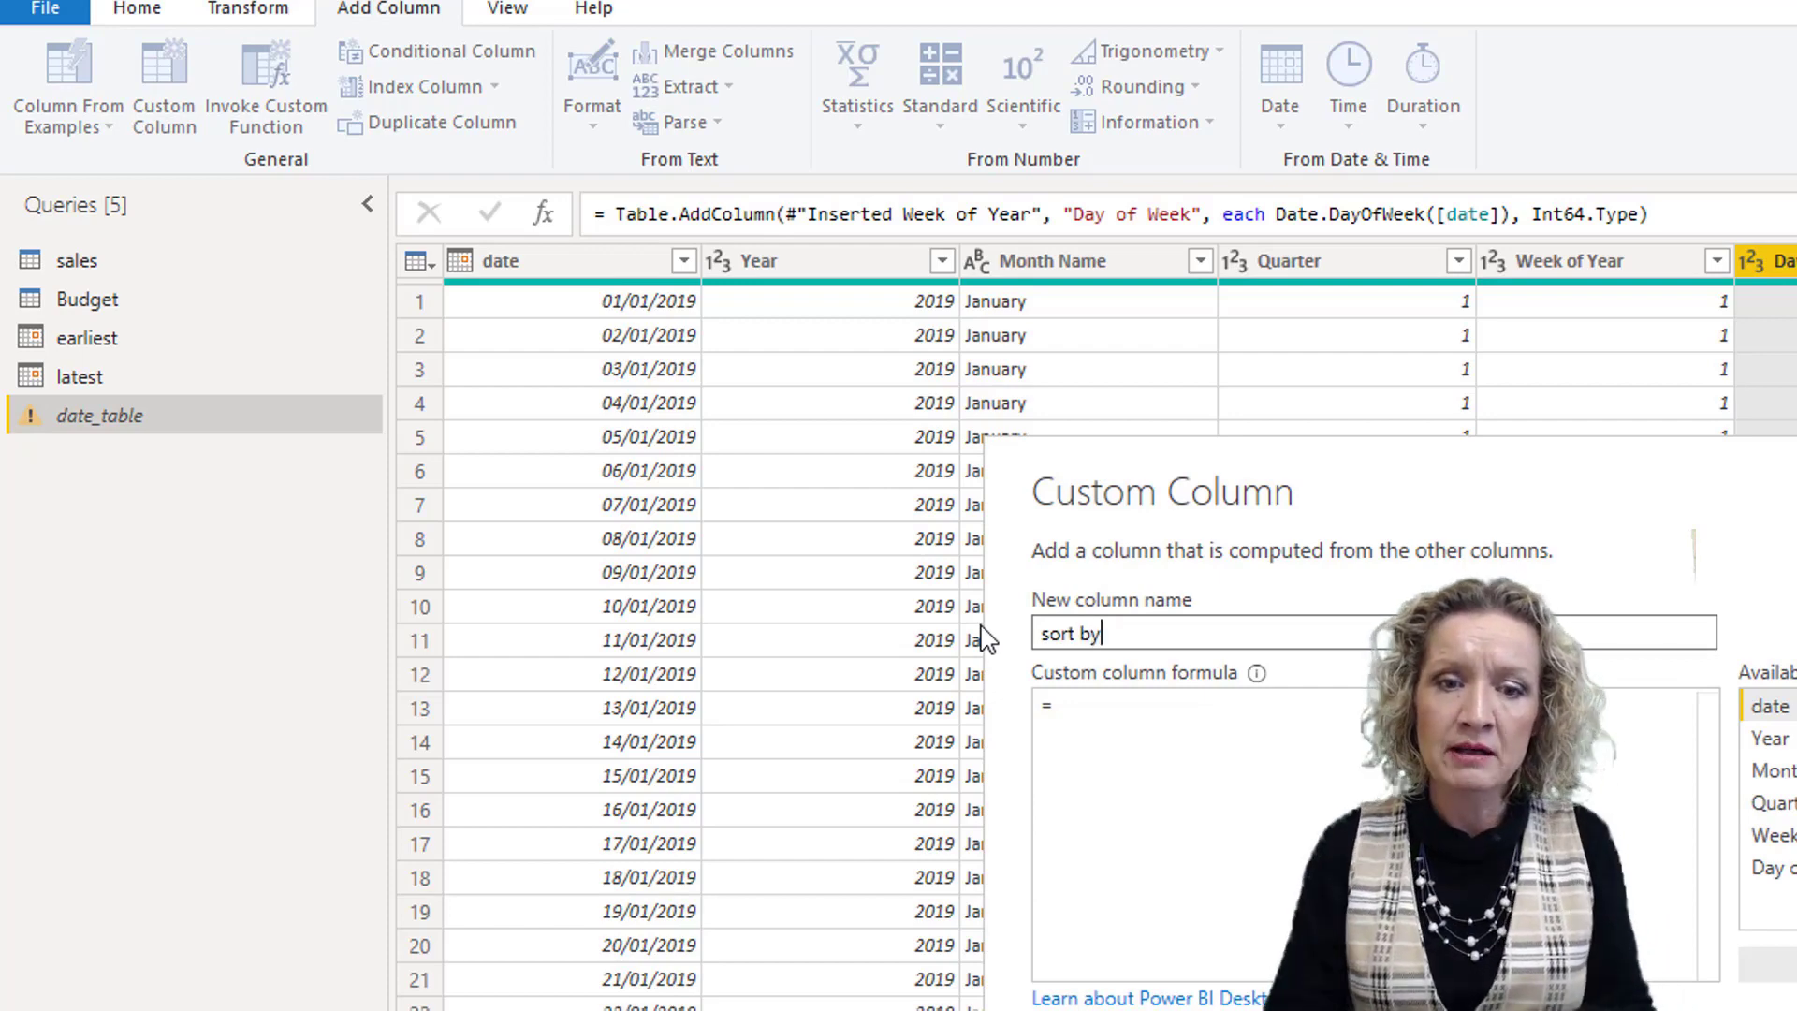
pyautogui.click(1090, 698)
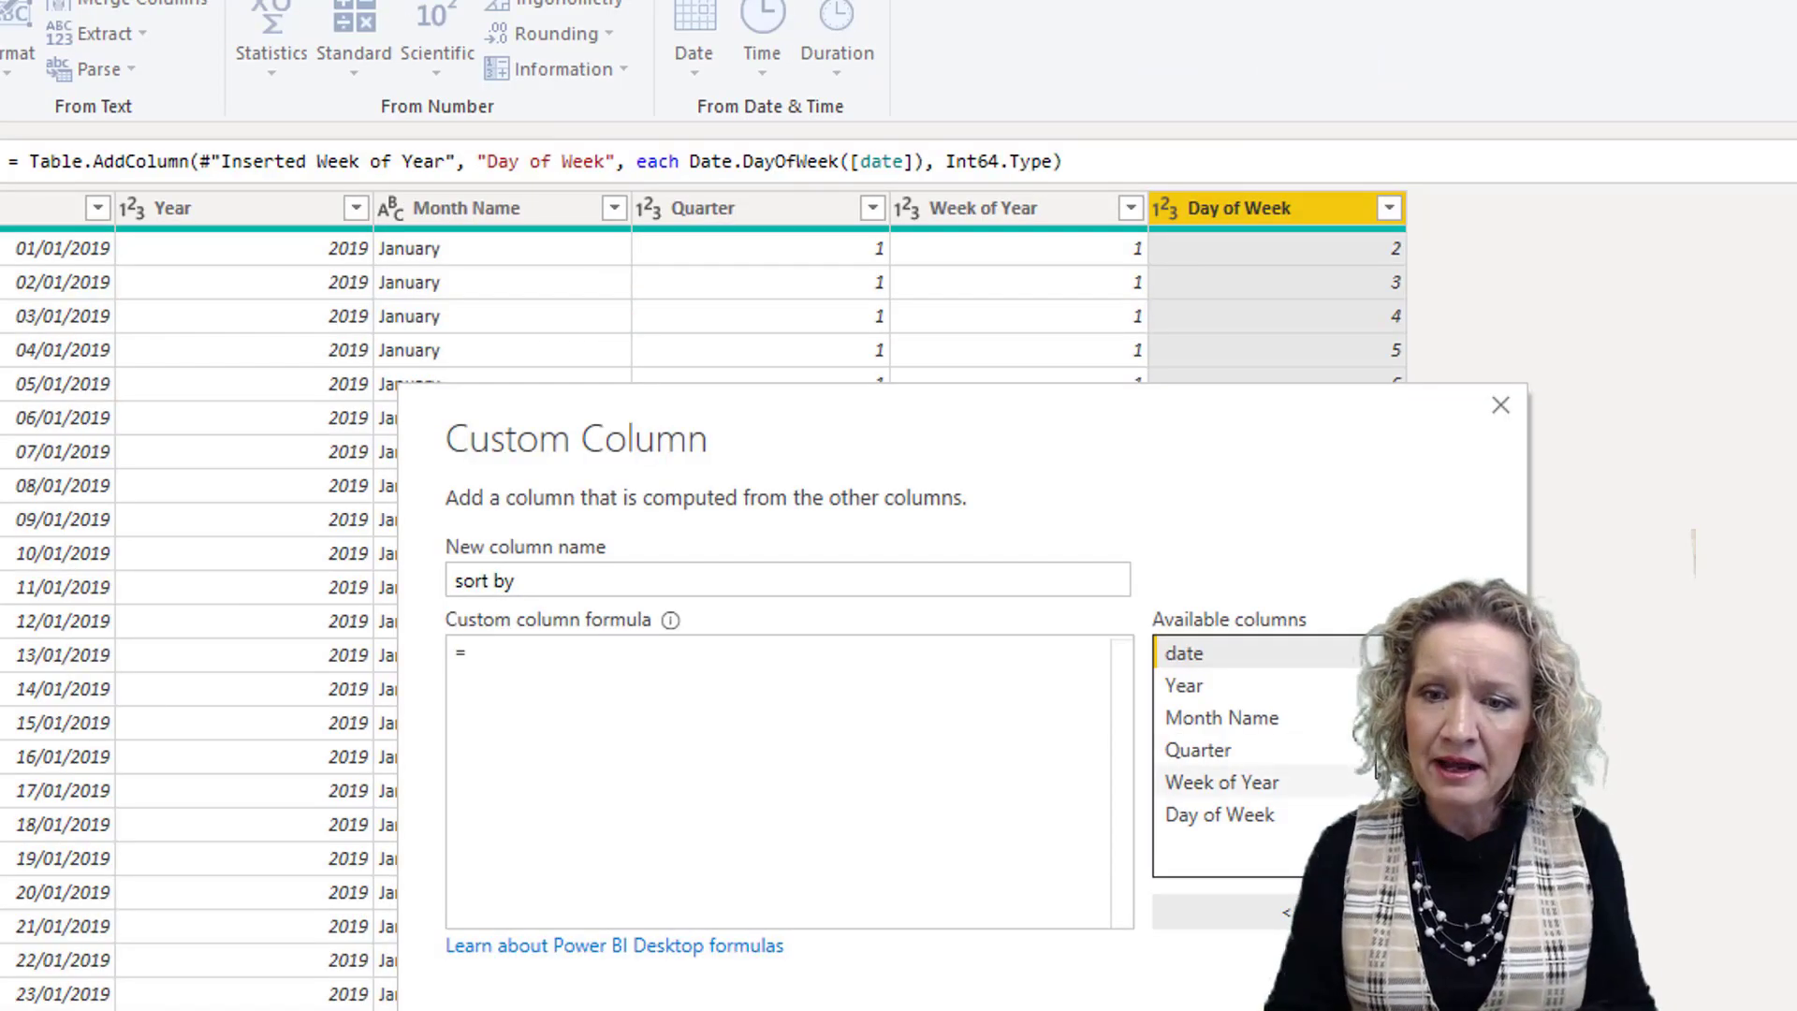
pyautogui.click(1196, 686)
pyautogui.click(1235, 913)
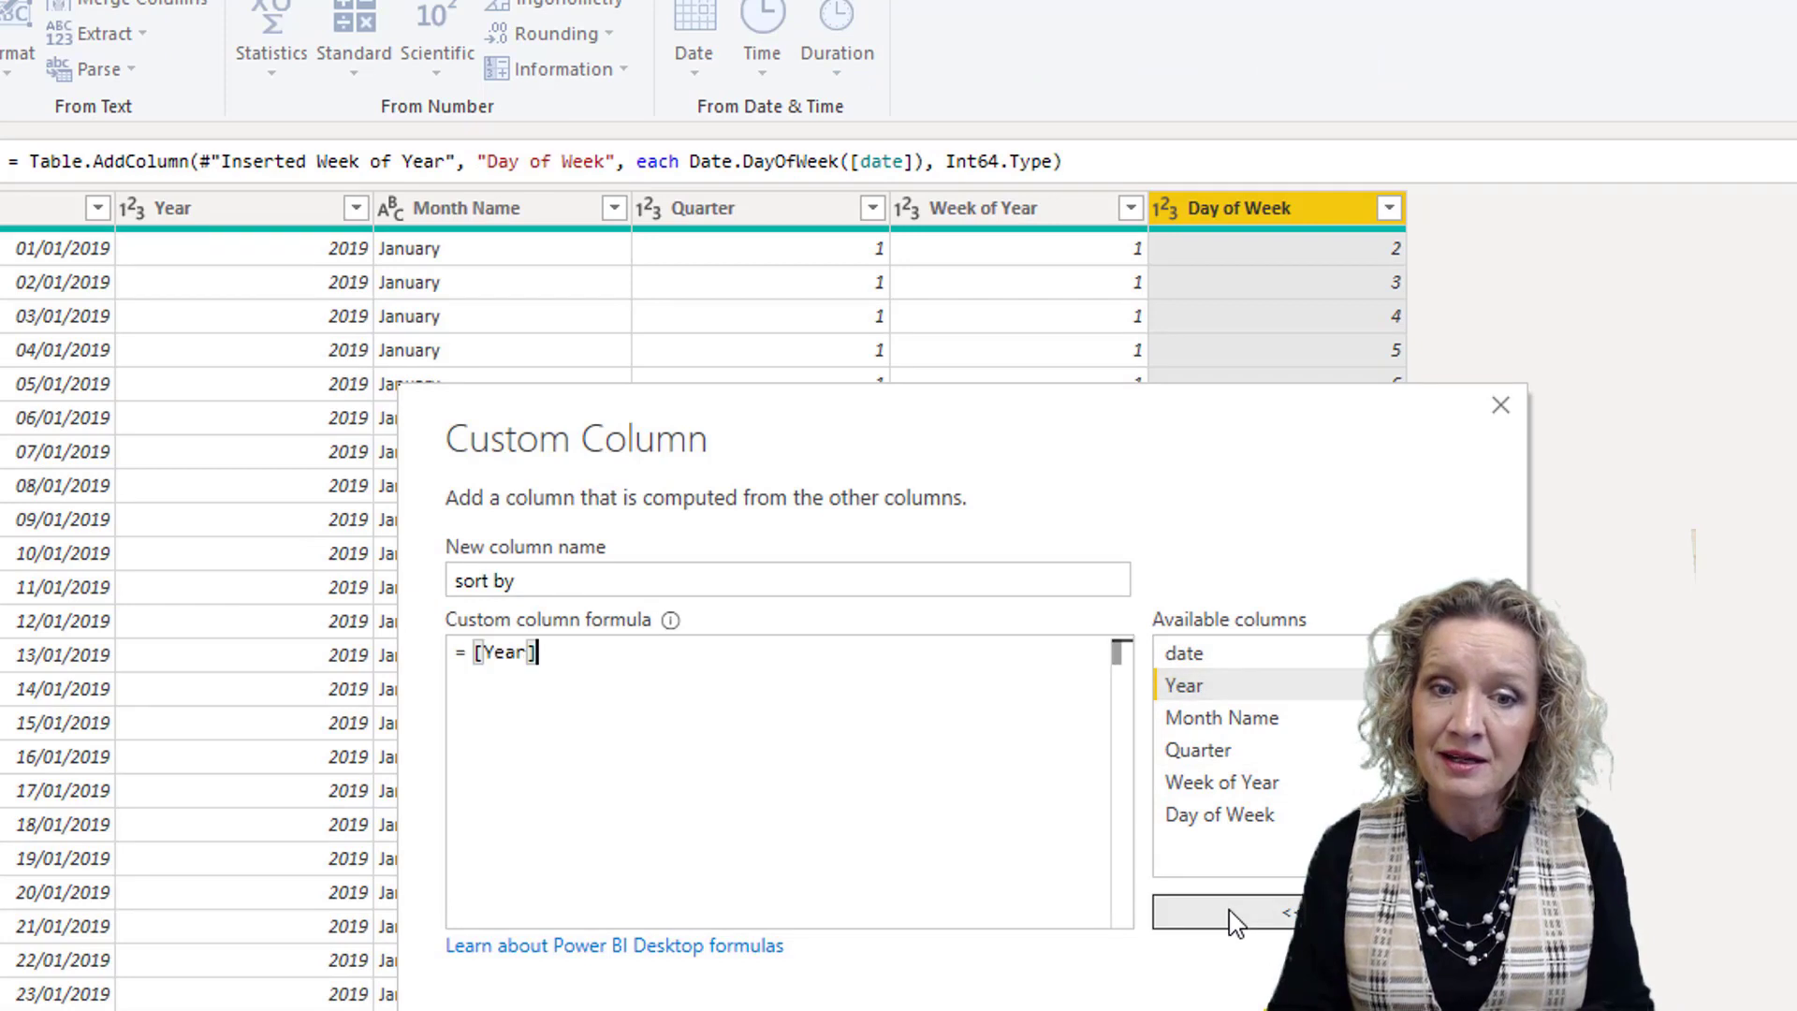
pyautogui.write('*100')
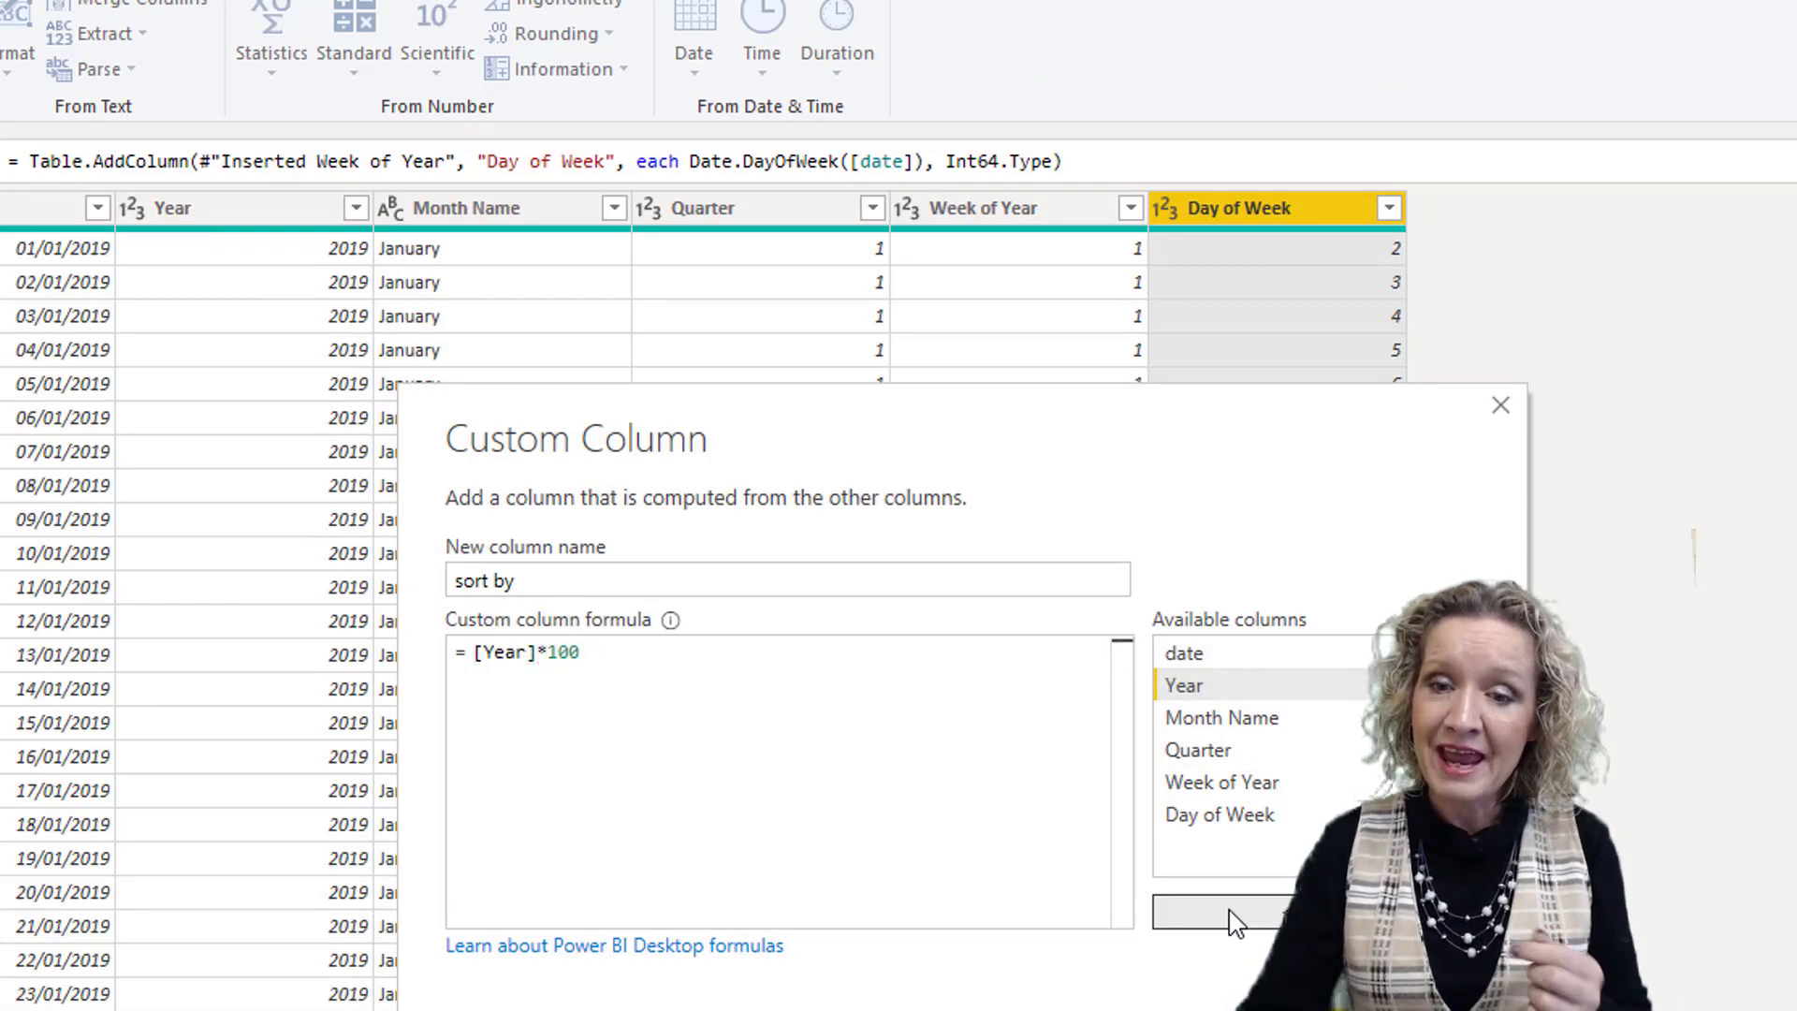
pyautogui.write('+')
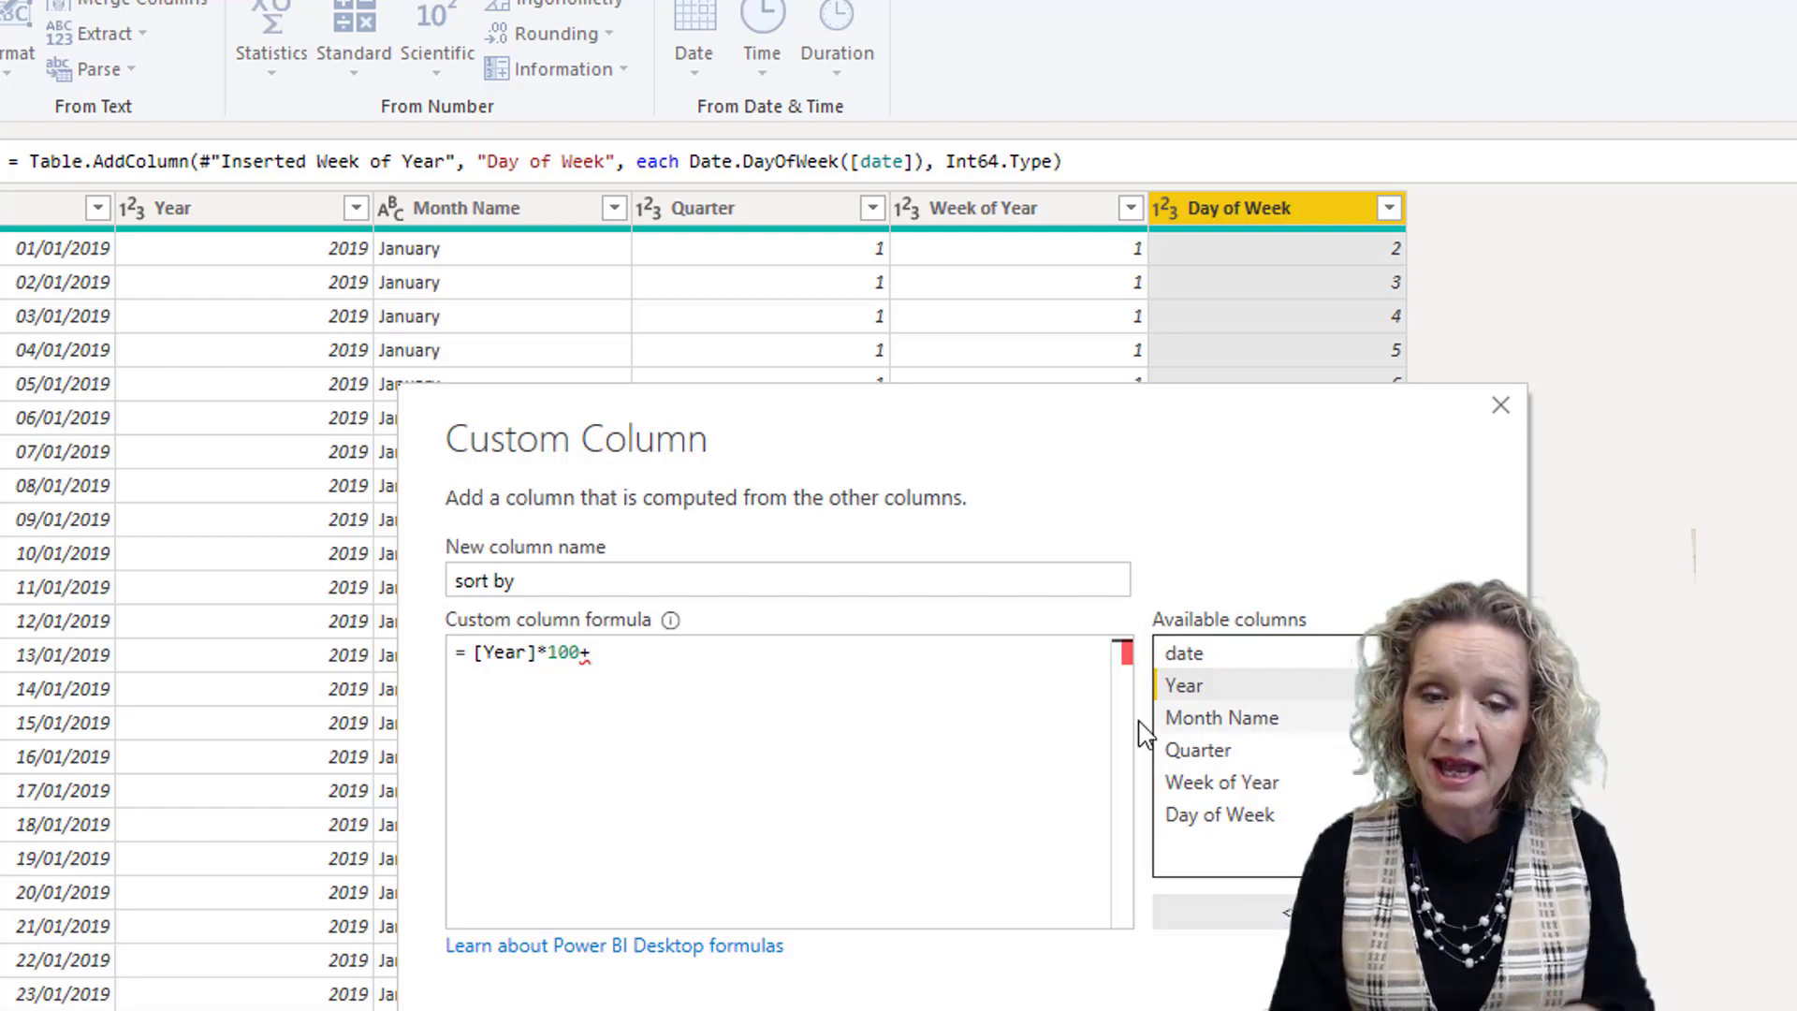
pyautogui.moveTo(625, 646); pyautogui.dragTo(332, 652)
pyautogui.press('BackSpace')
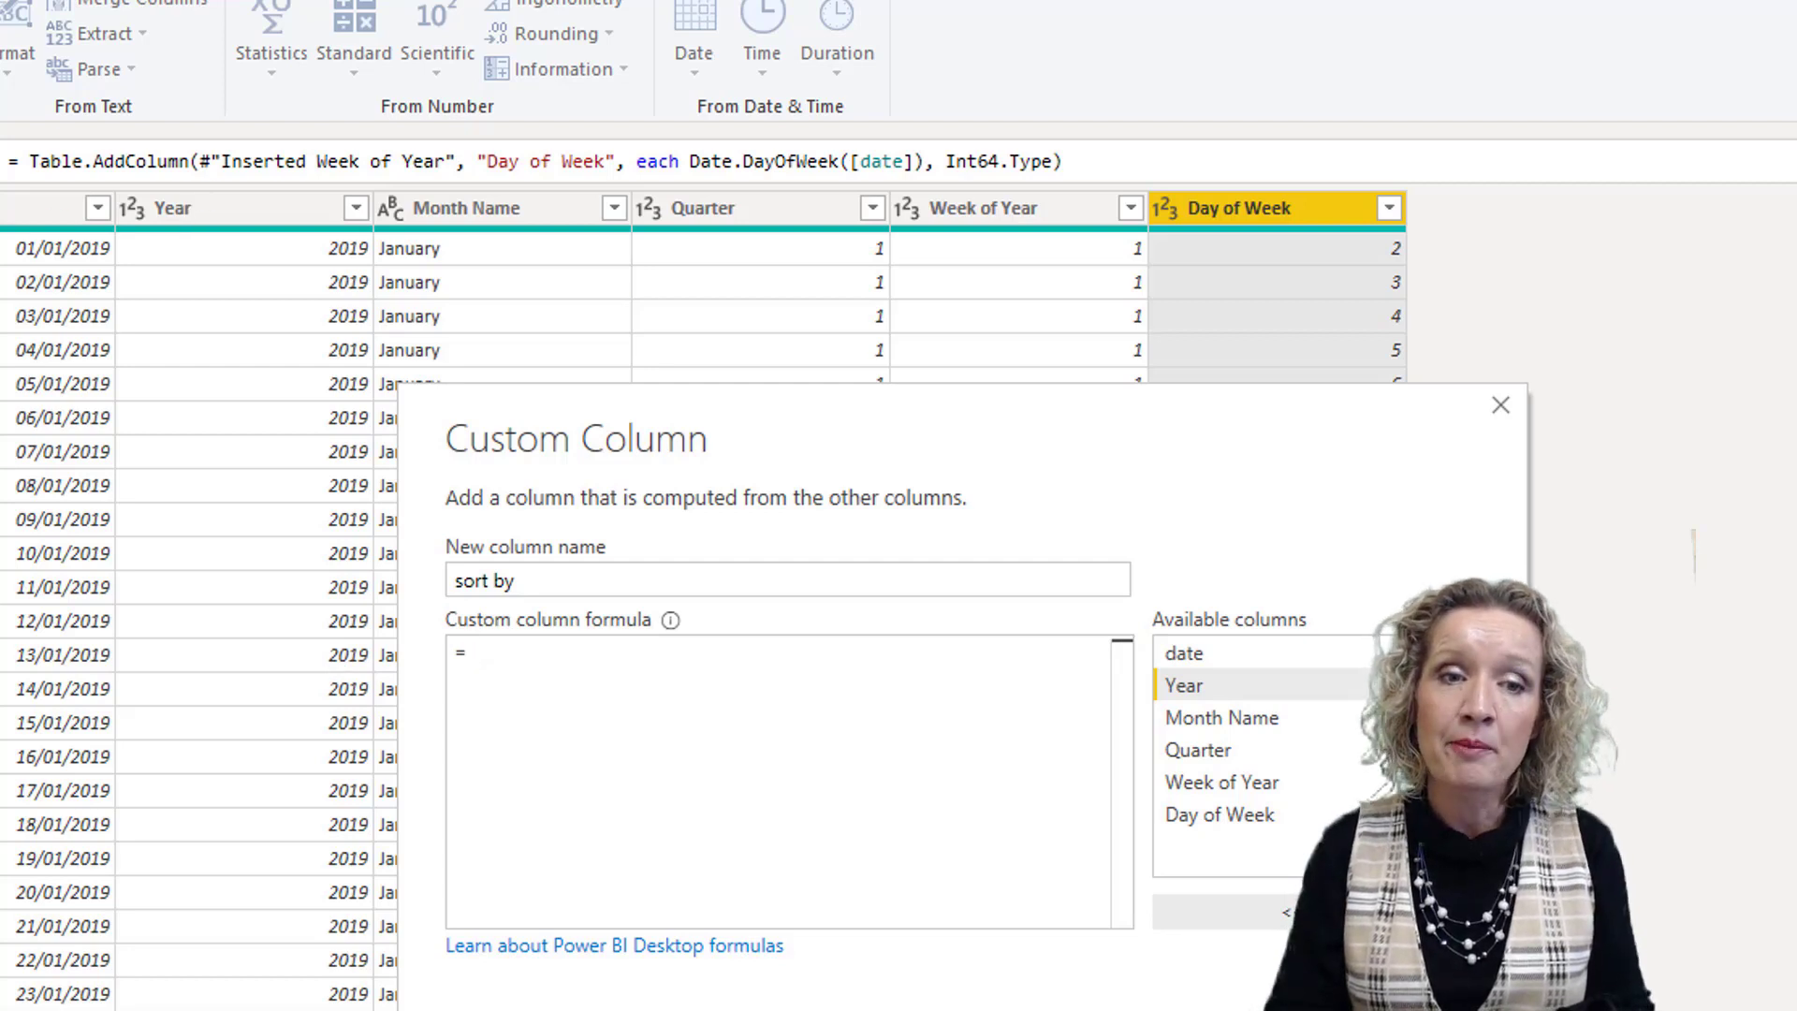
pyautogui.press('Escape')
pyautogui.click(1132, 807)
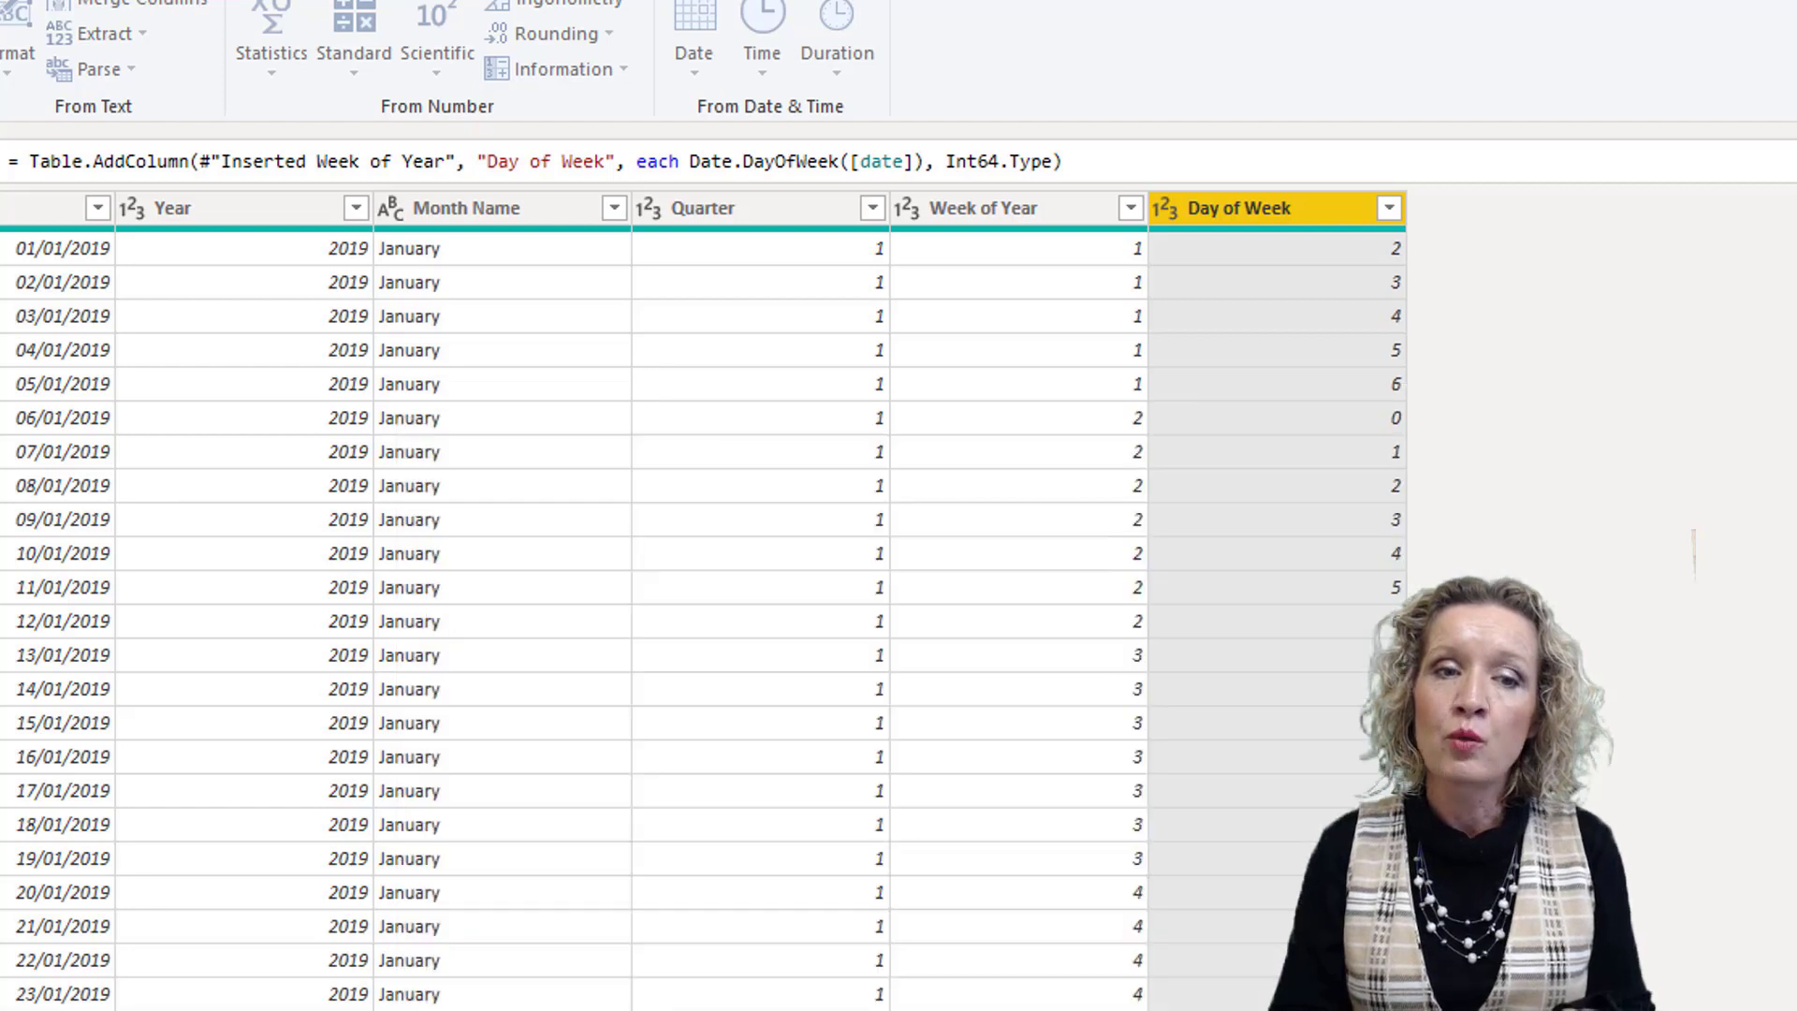
# Add a numeric Month column extracted from the date column
pyautogui.click(18, 208)
pyautogui.click(693, 66)
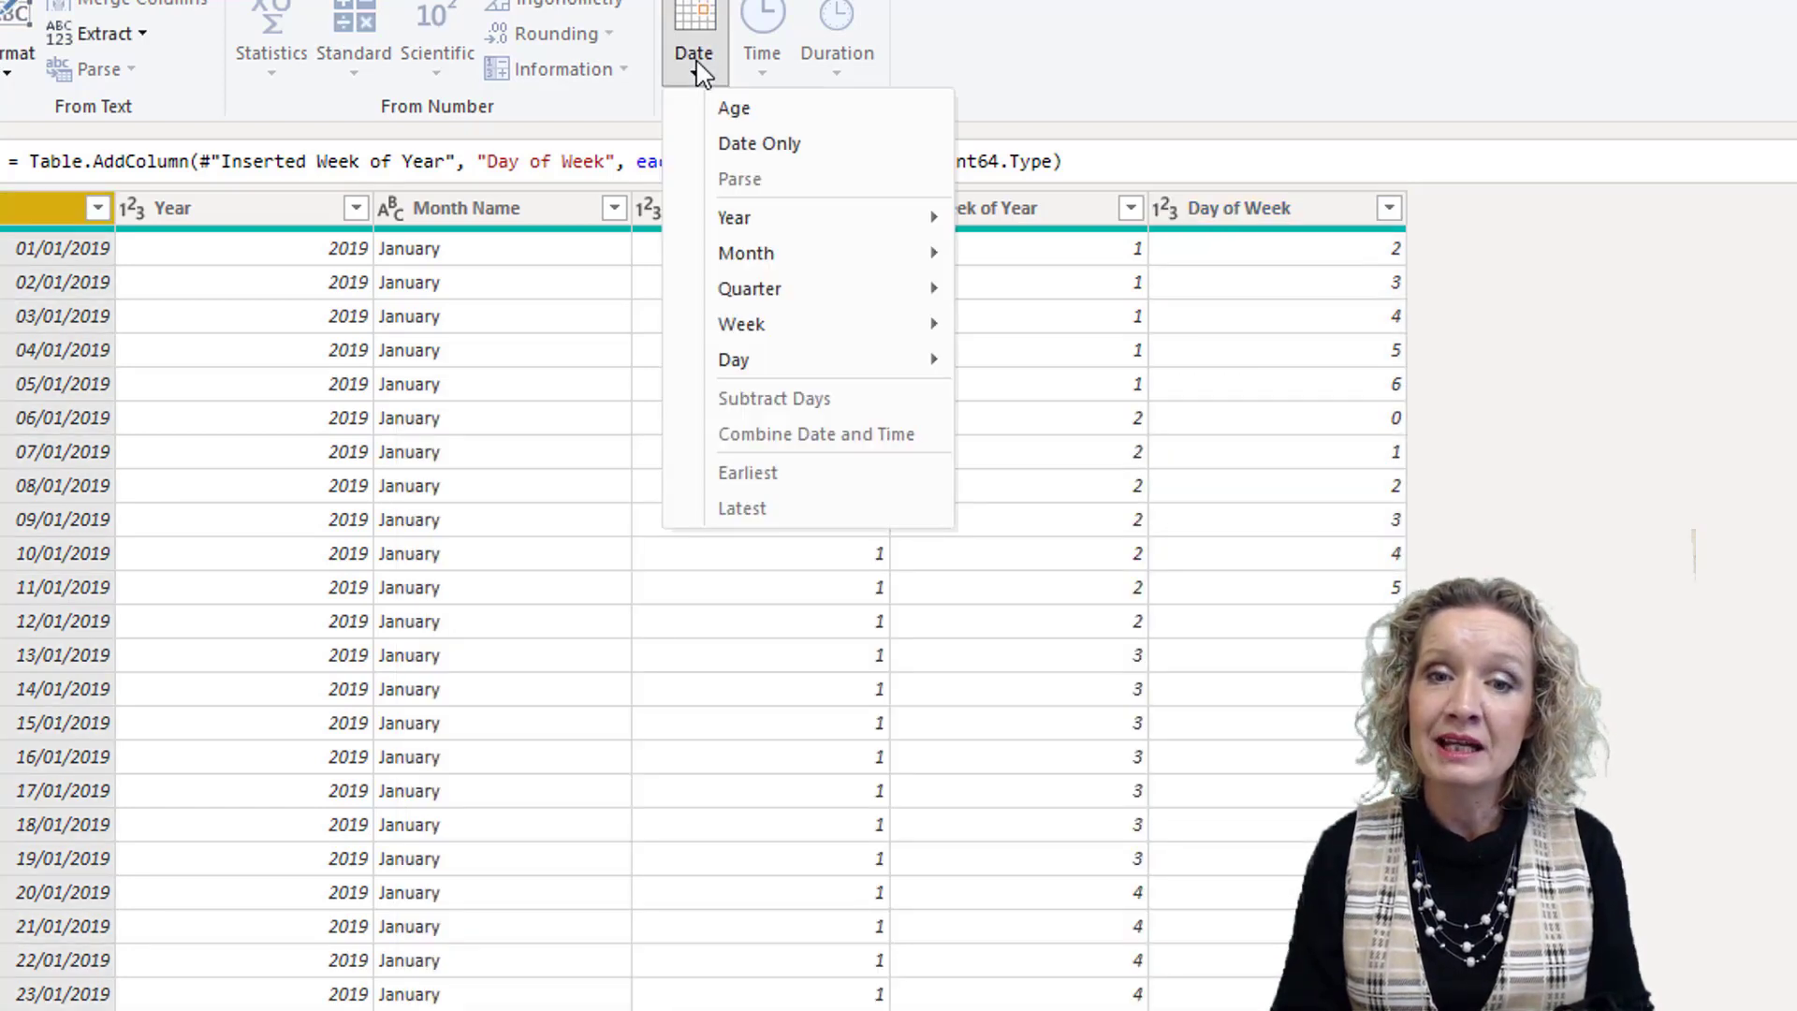
pyautogui.moveTo(824, 258)
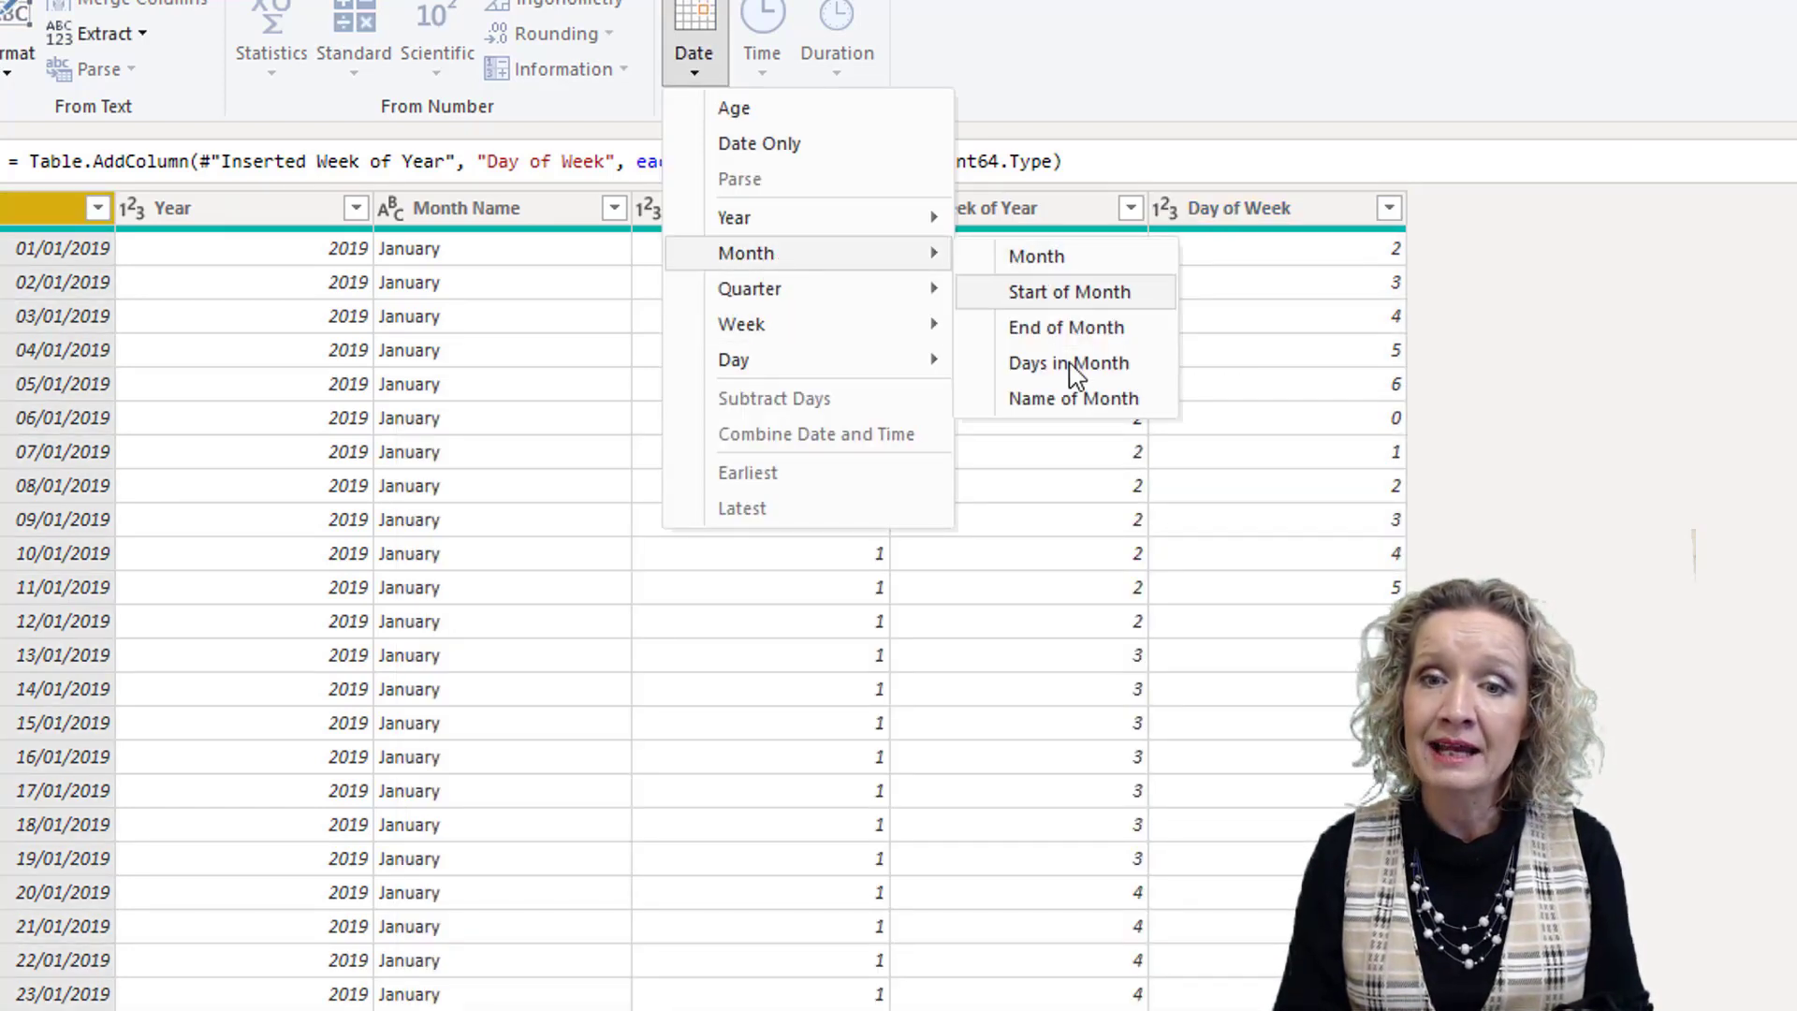
pyautogui.click(1064, 258)
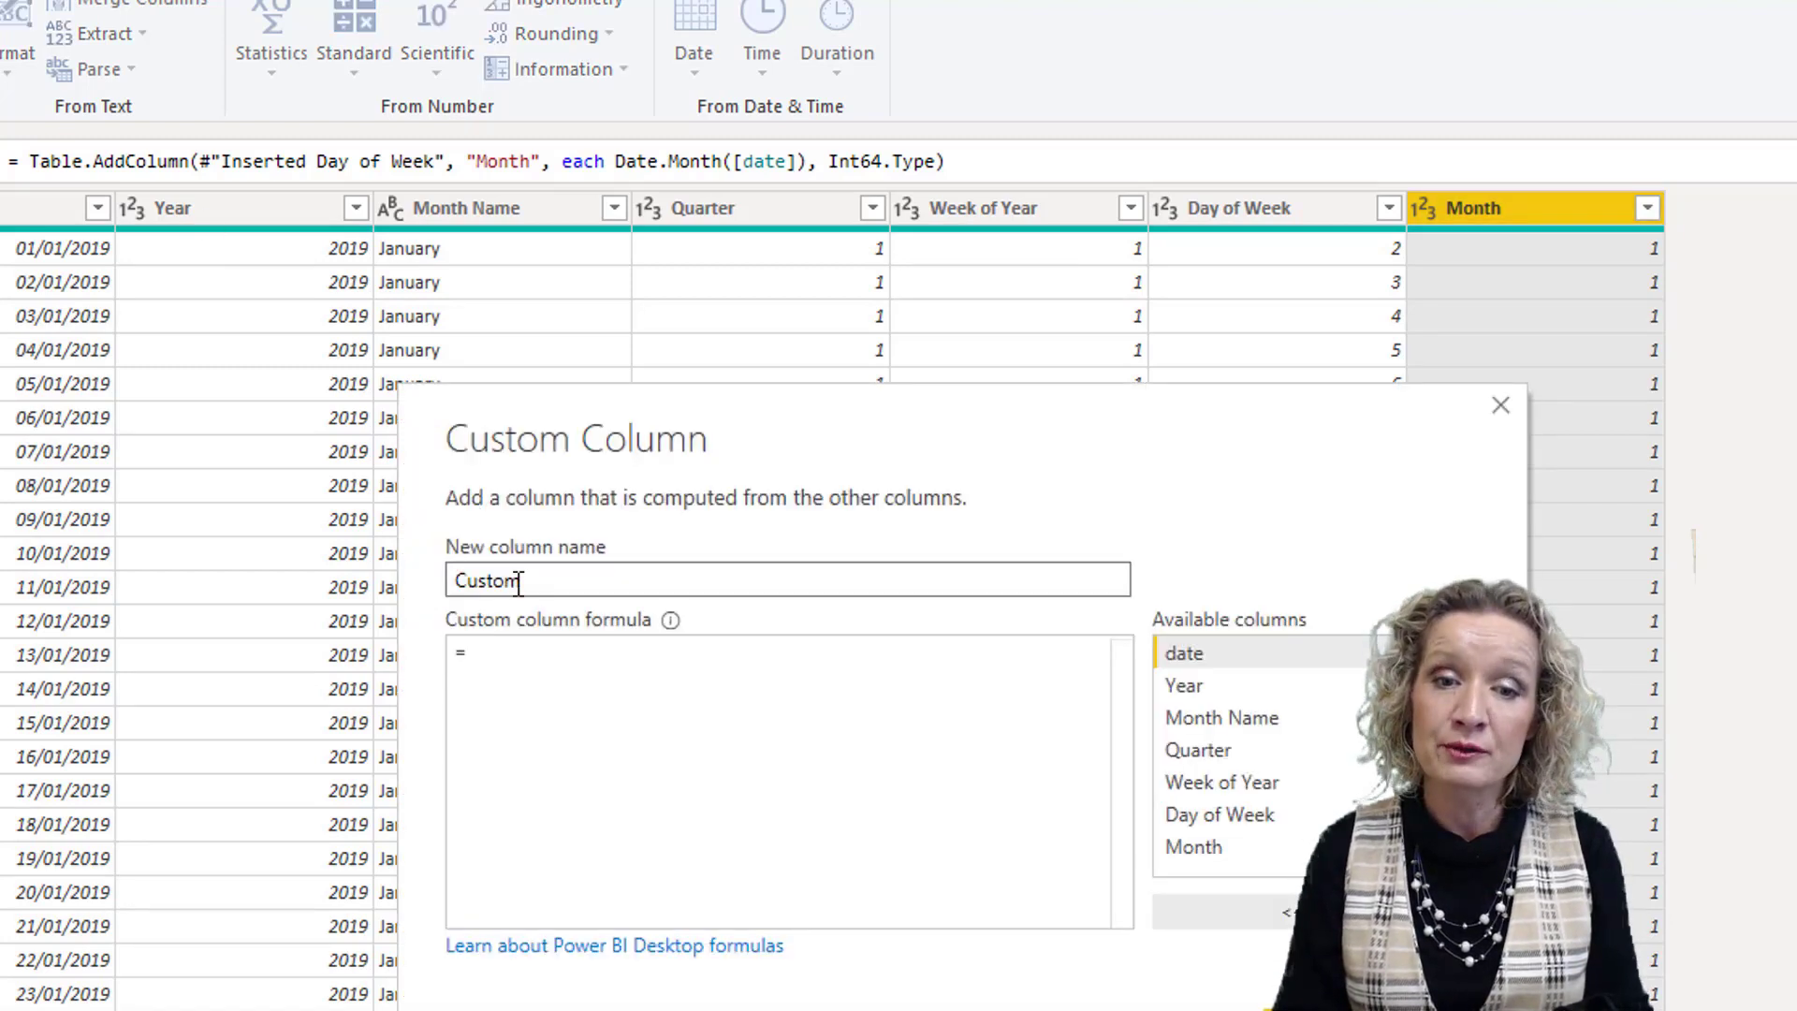
# Add a custom column named "sort by" with the formula [Year]*100+[Month]
pyautogui.moveTo(521, 580); pyautogui.dragTo(413, 578)
pyautogui.write('sort by')
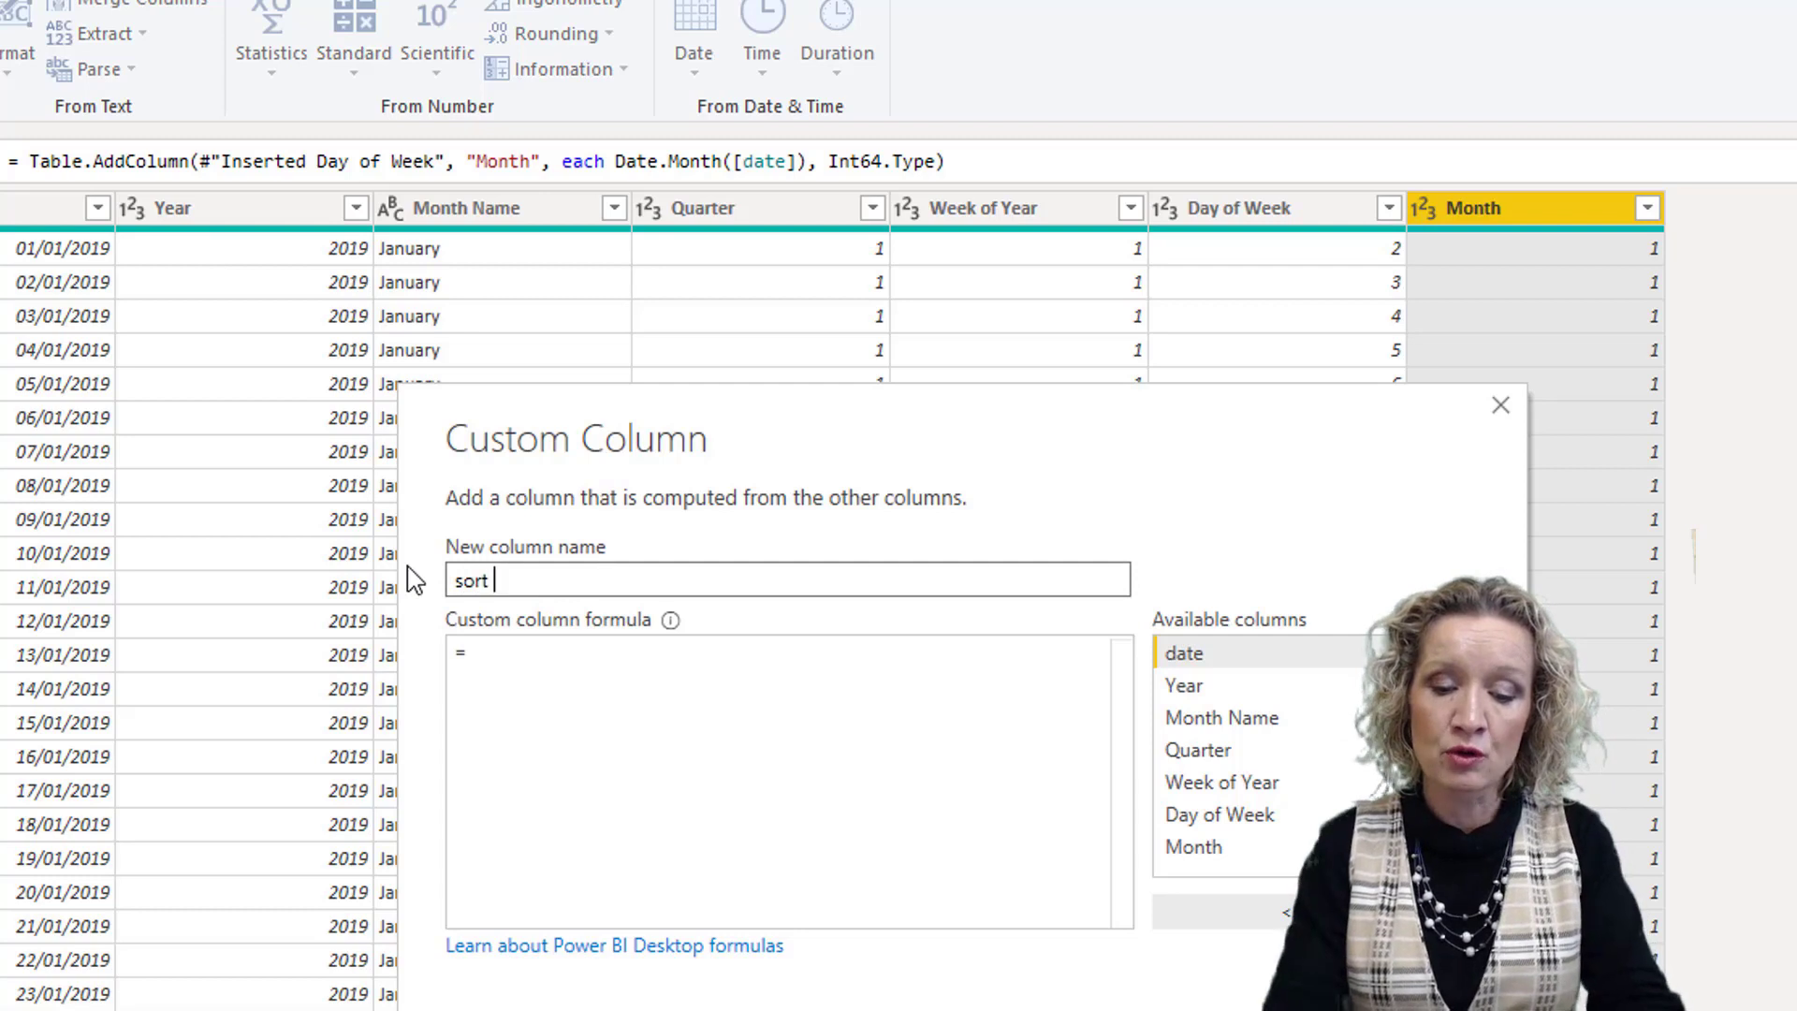
pyautogui.click(504, 653)
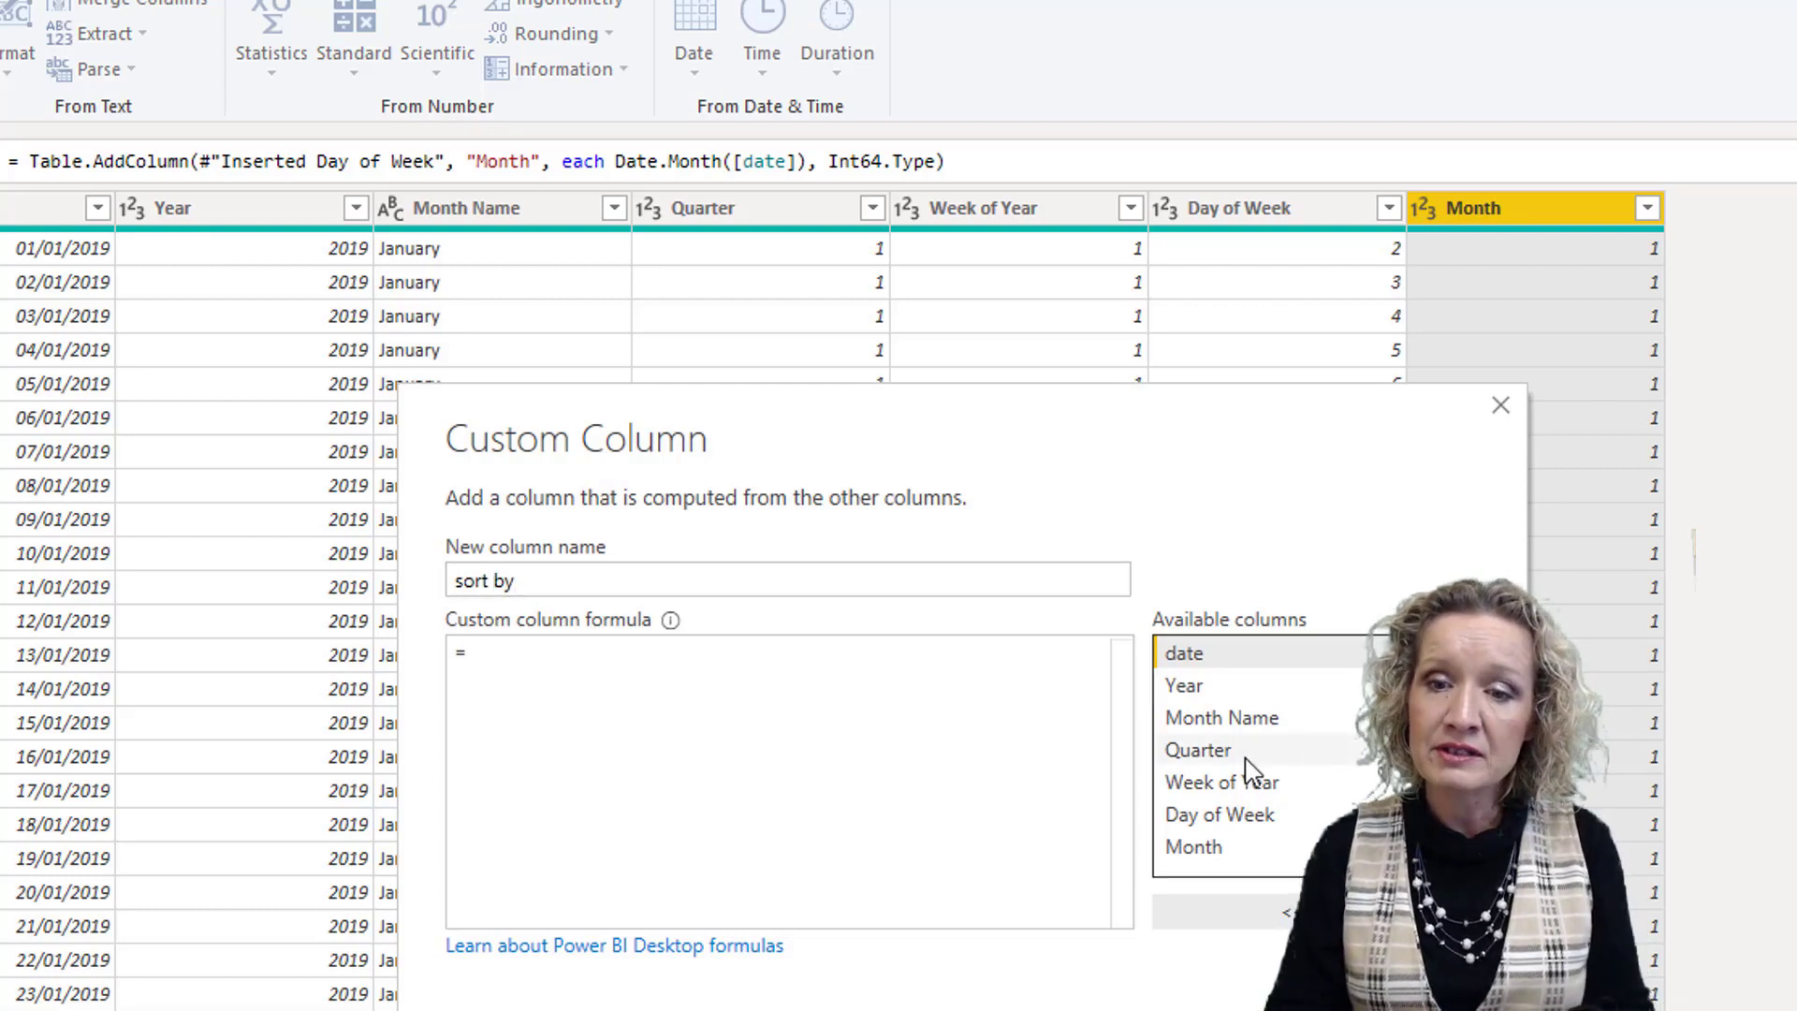
pyautogui.click(1207, 686)
pyautogui.click(1247, 919)
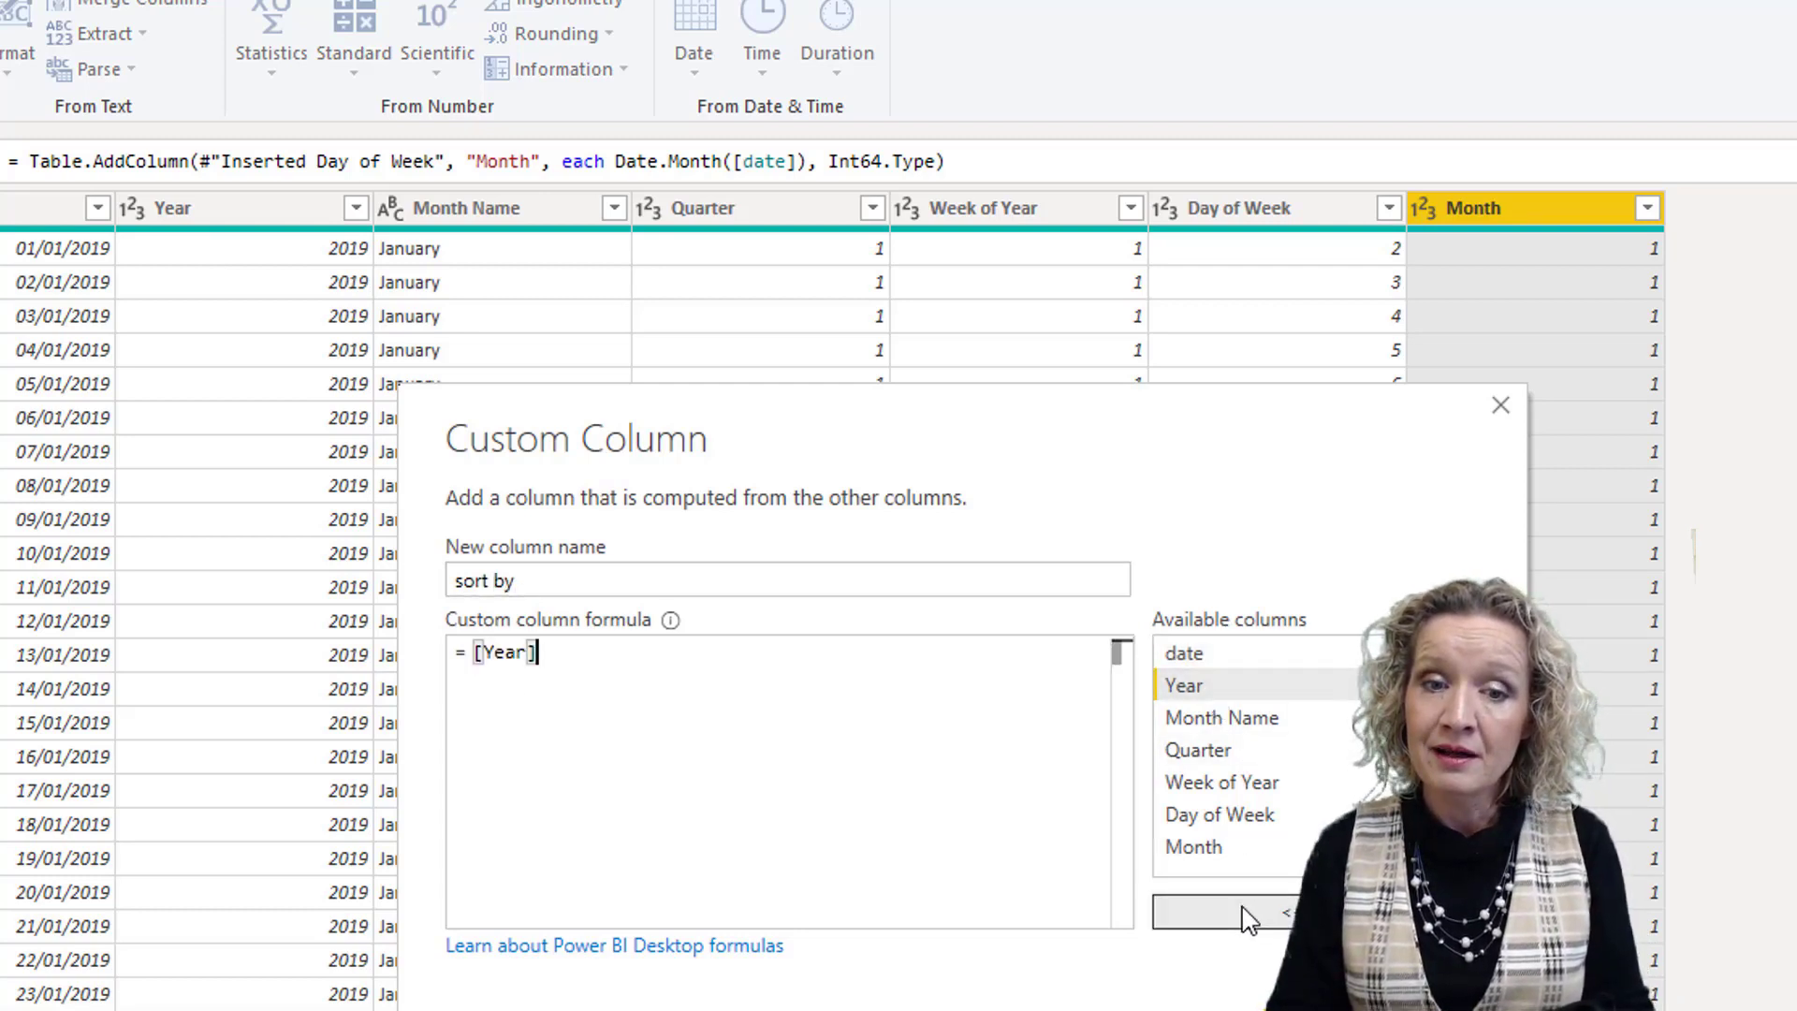
pyautogui.write('*100+')
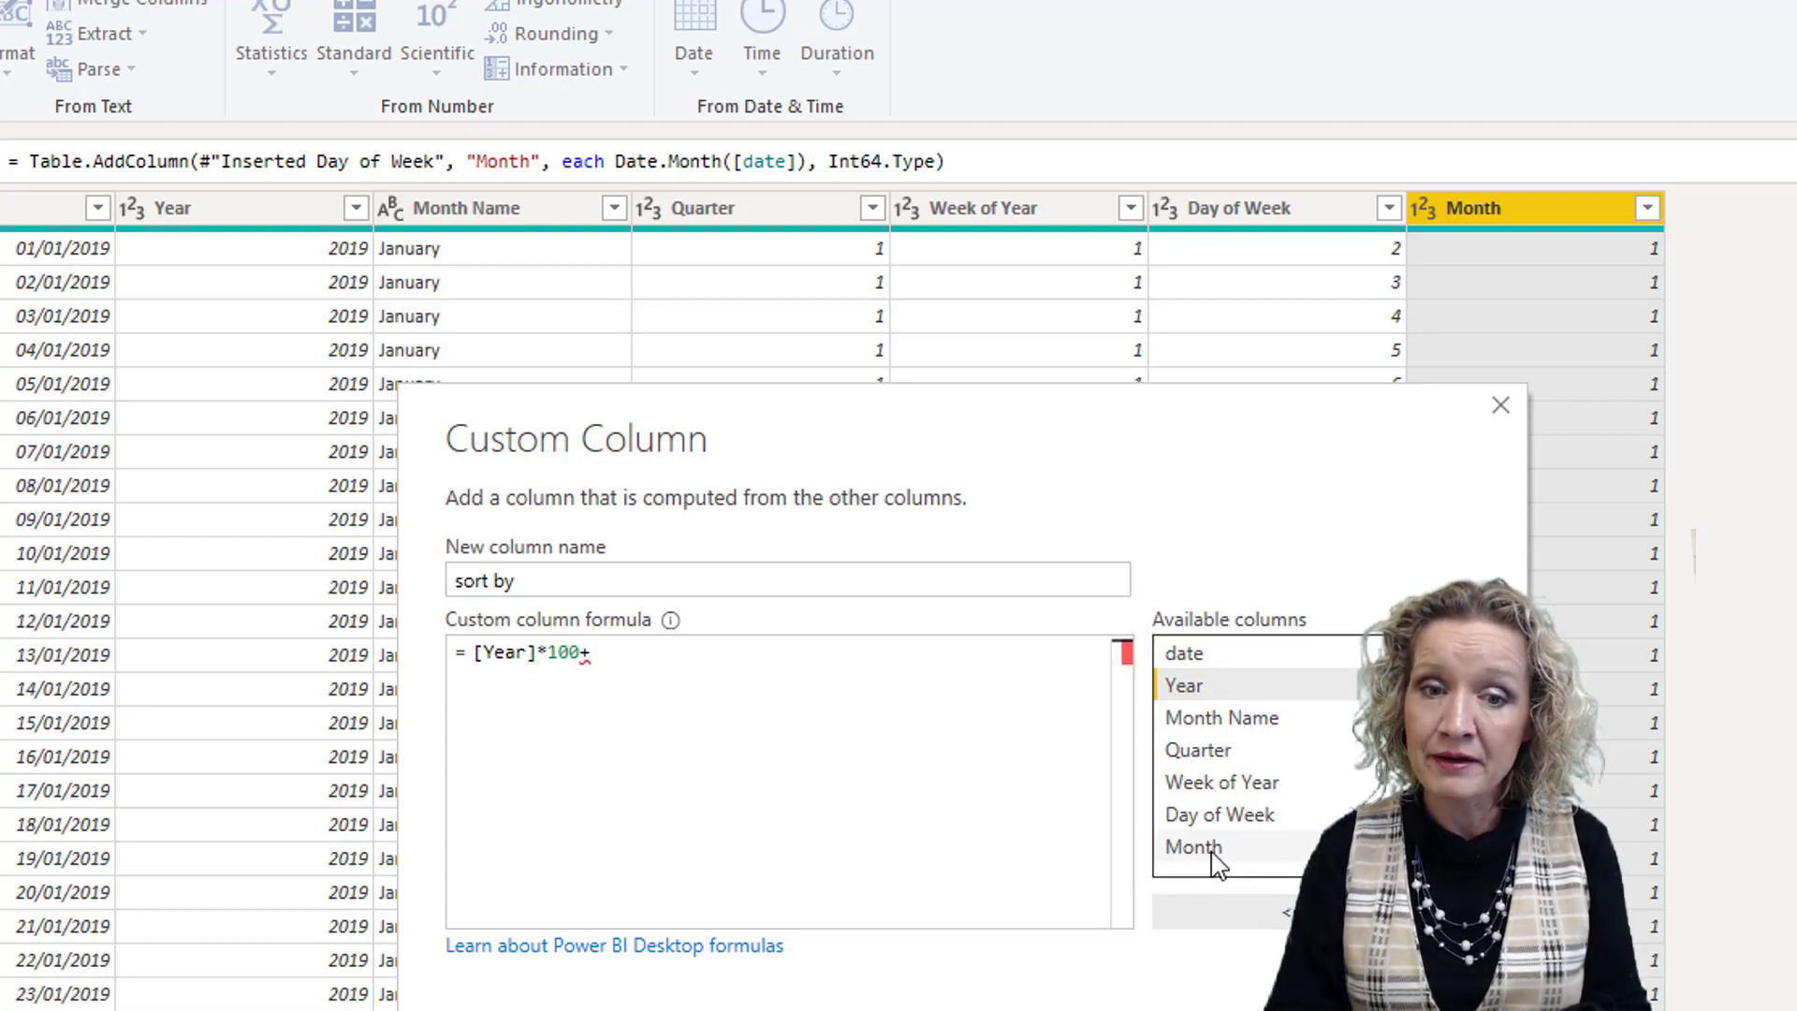
pyautogui.click(1209, 848)
pyautogui.click(1239, 913)
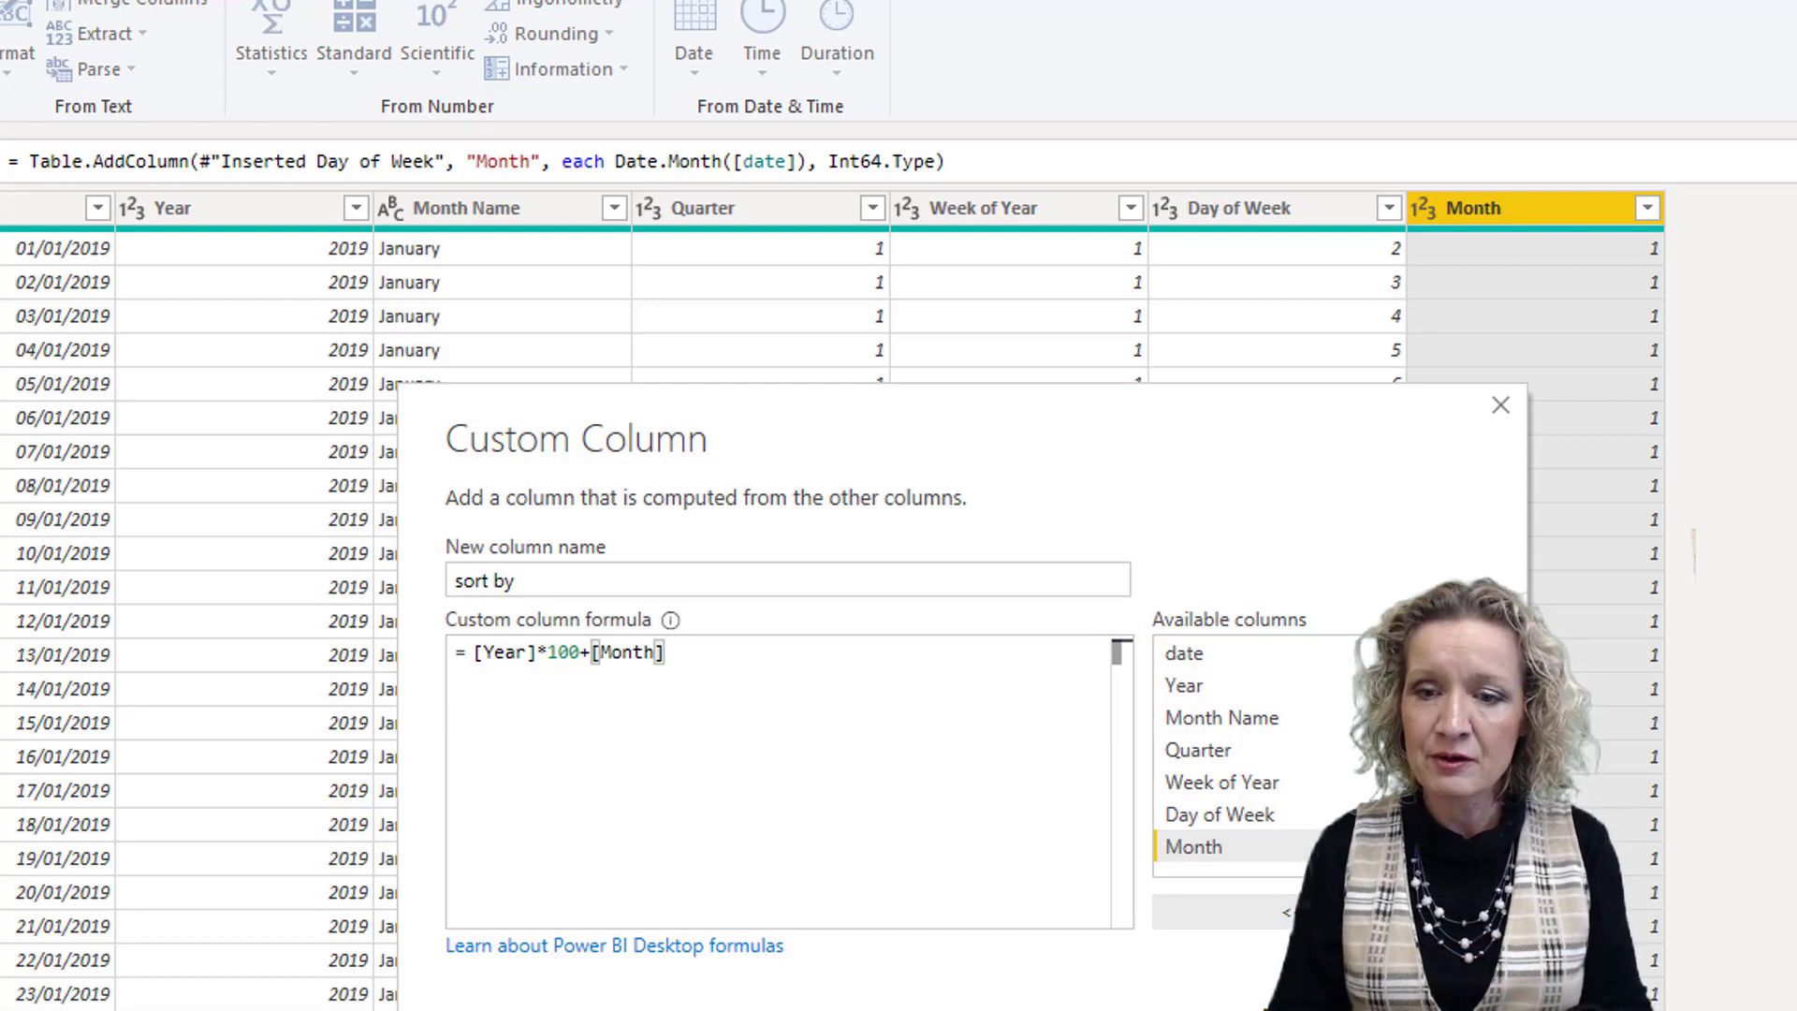
pyautogui.click(1312, 1009)
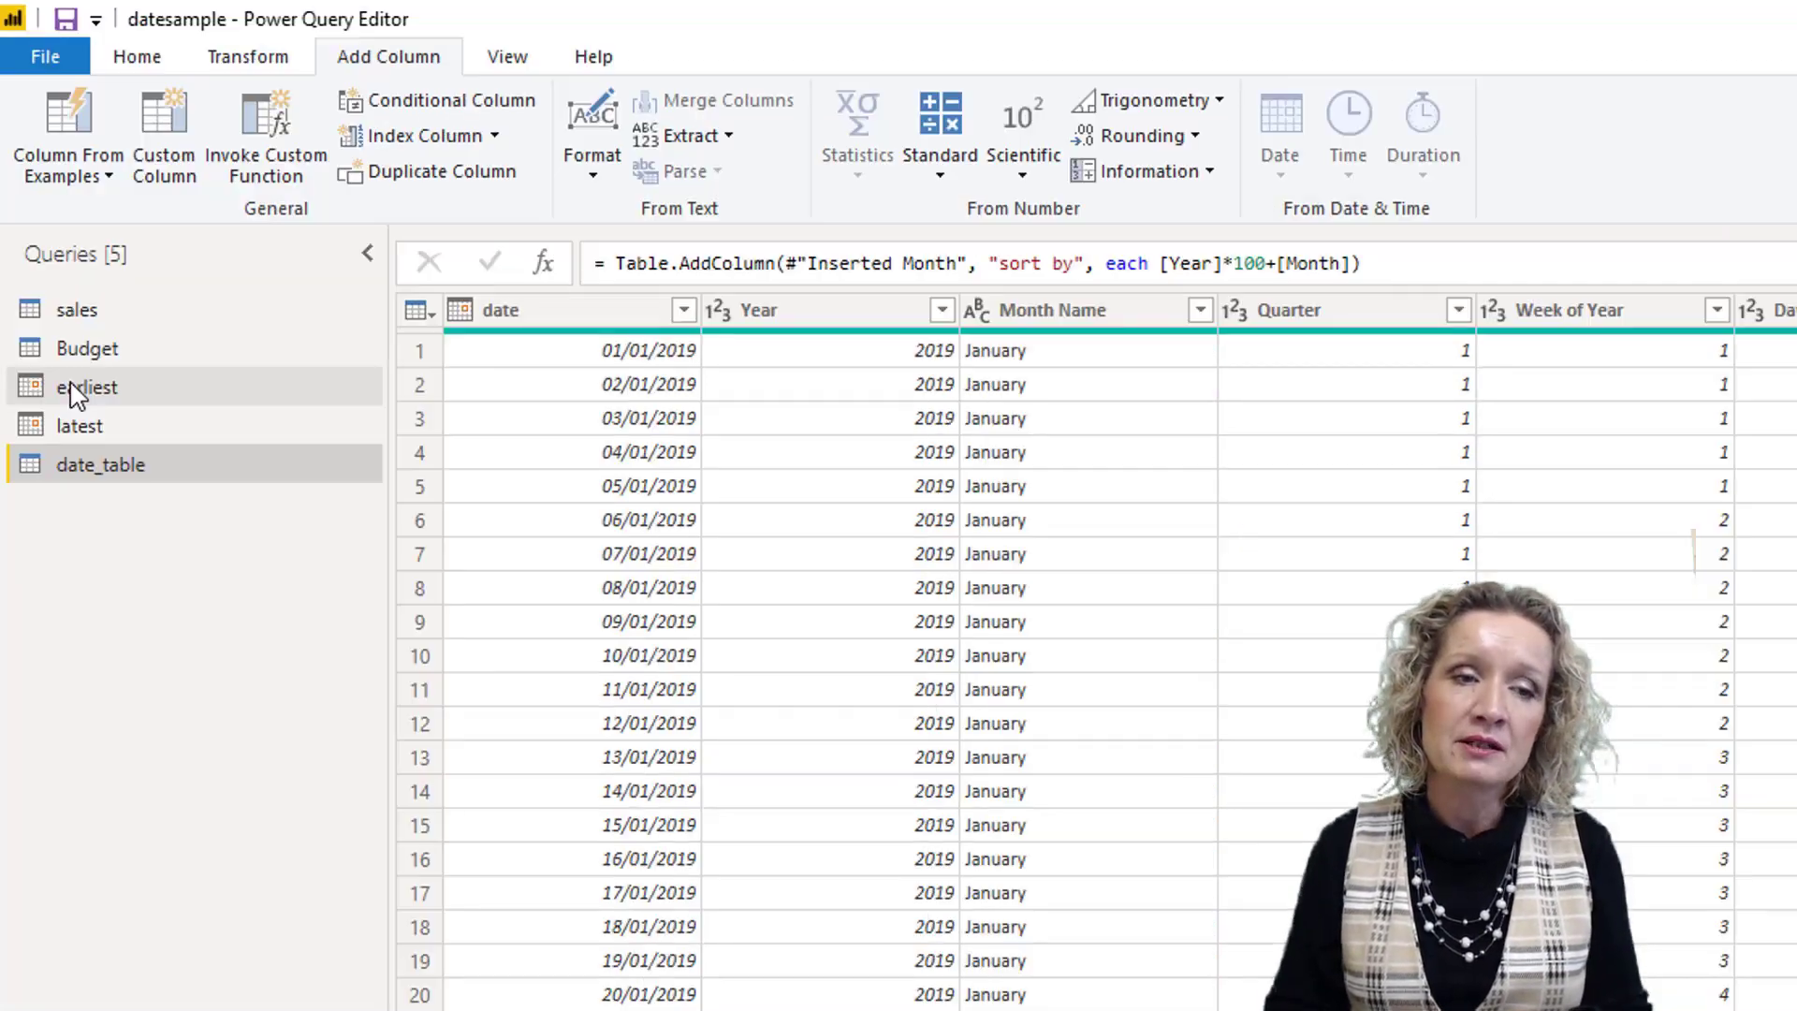
# Disable loading of the earliest query into the data model
pyautogui.click(73, 391)
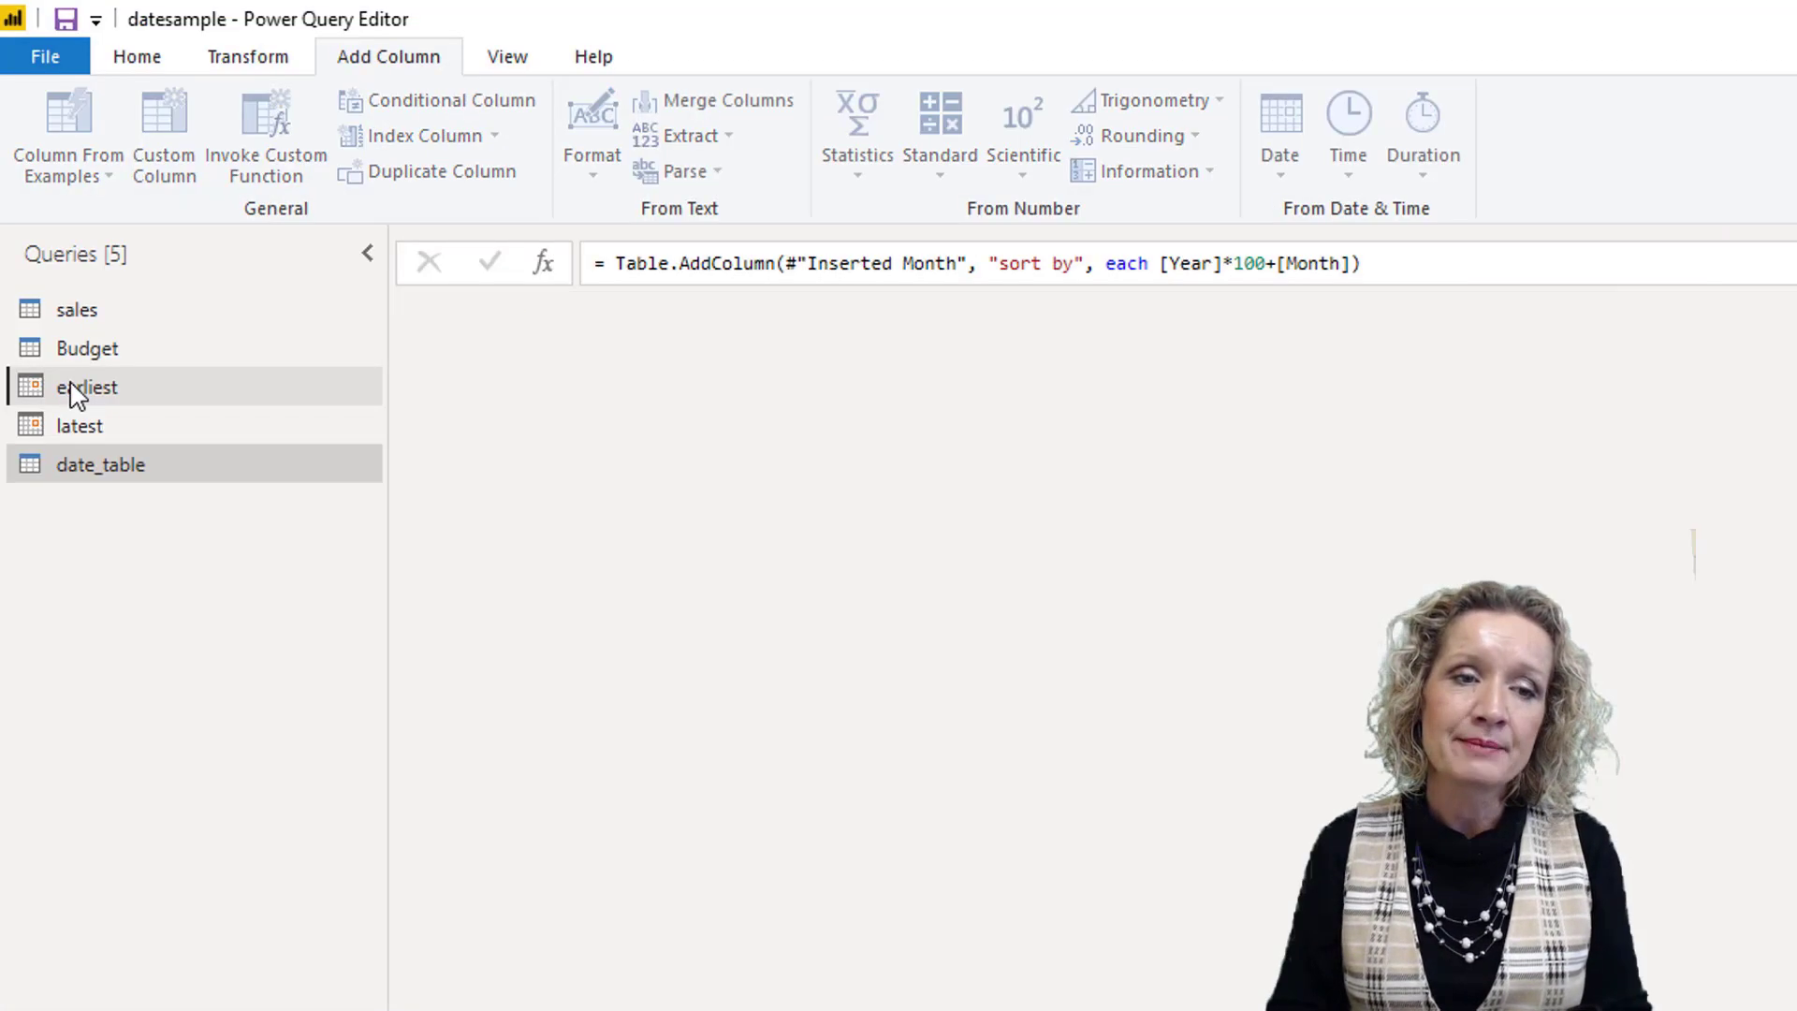
pyautogui.rightClick(77, 393)
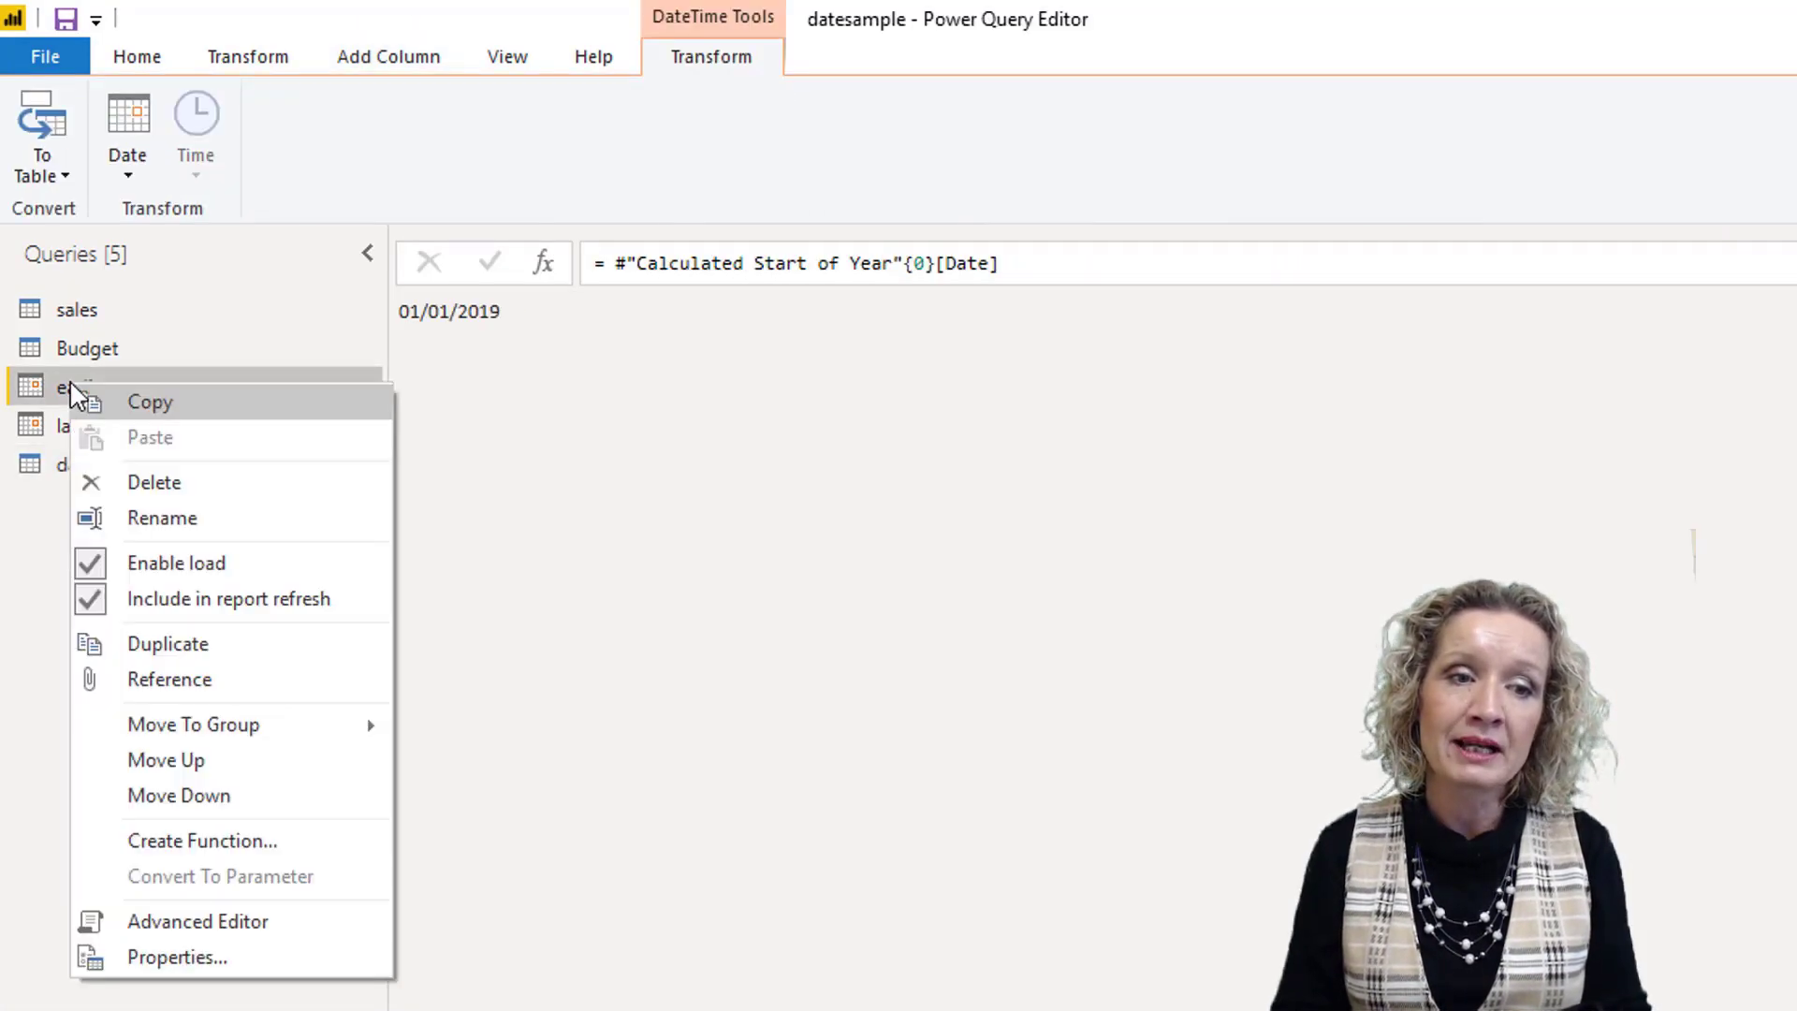
pyautogui.click(157, 558)
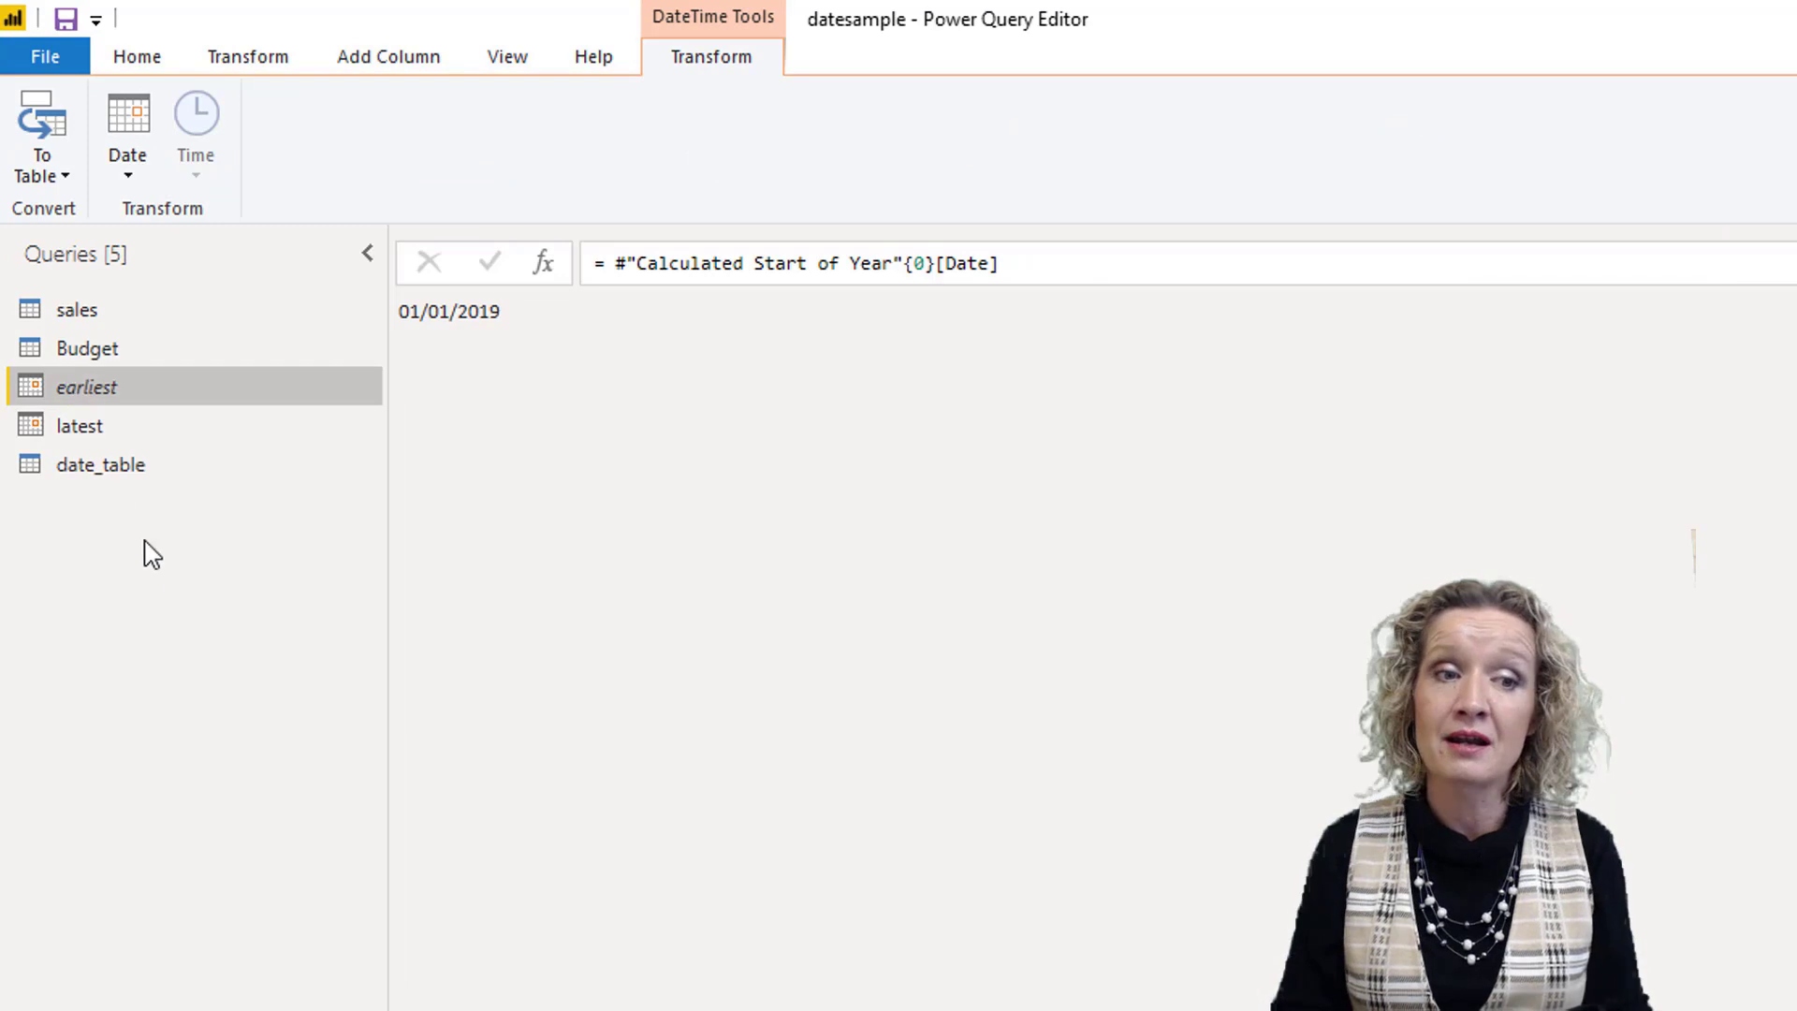
# Disable loading of the latest query into the data model, keeping the query itself
pyautogui.click(79, 432)
pyautogui.rightClick(78, 432)
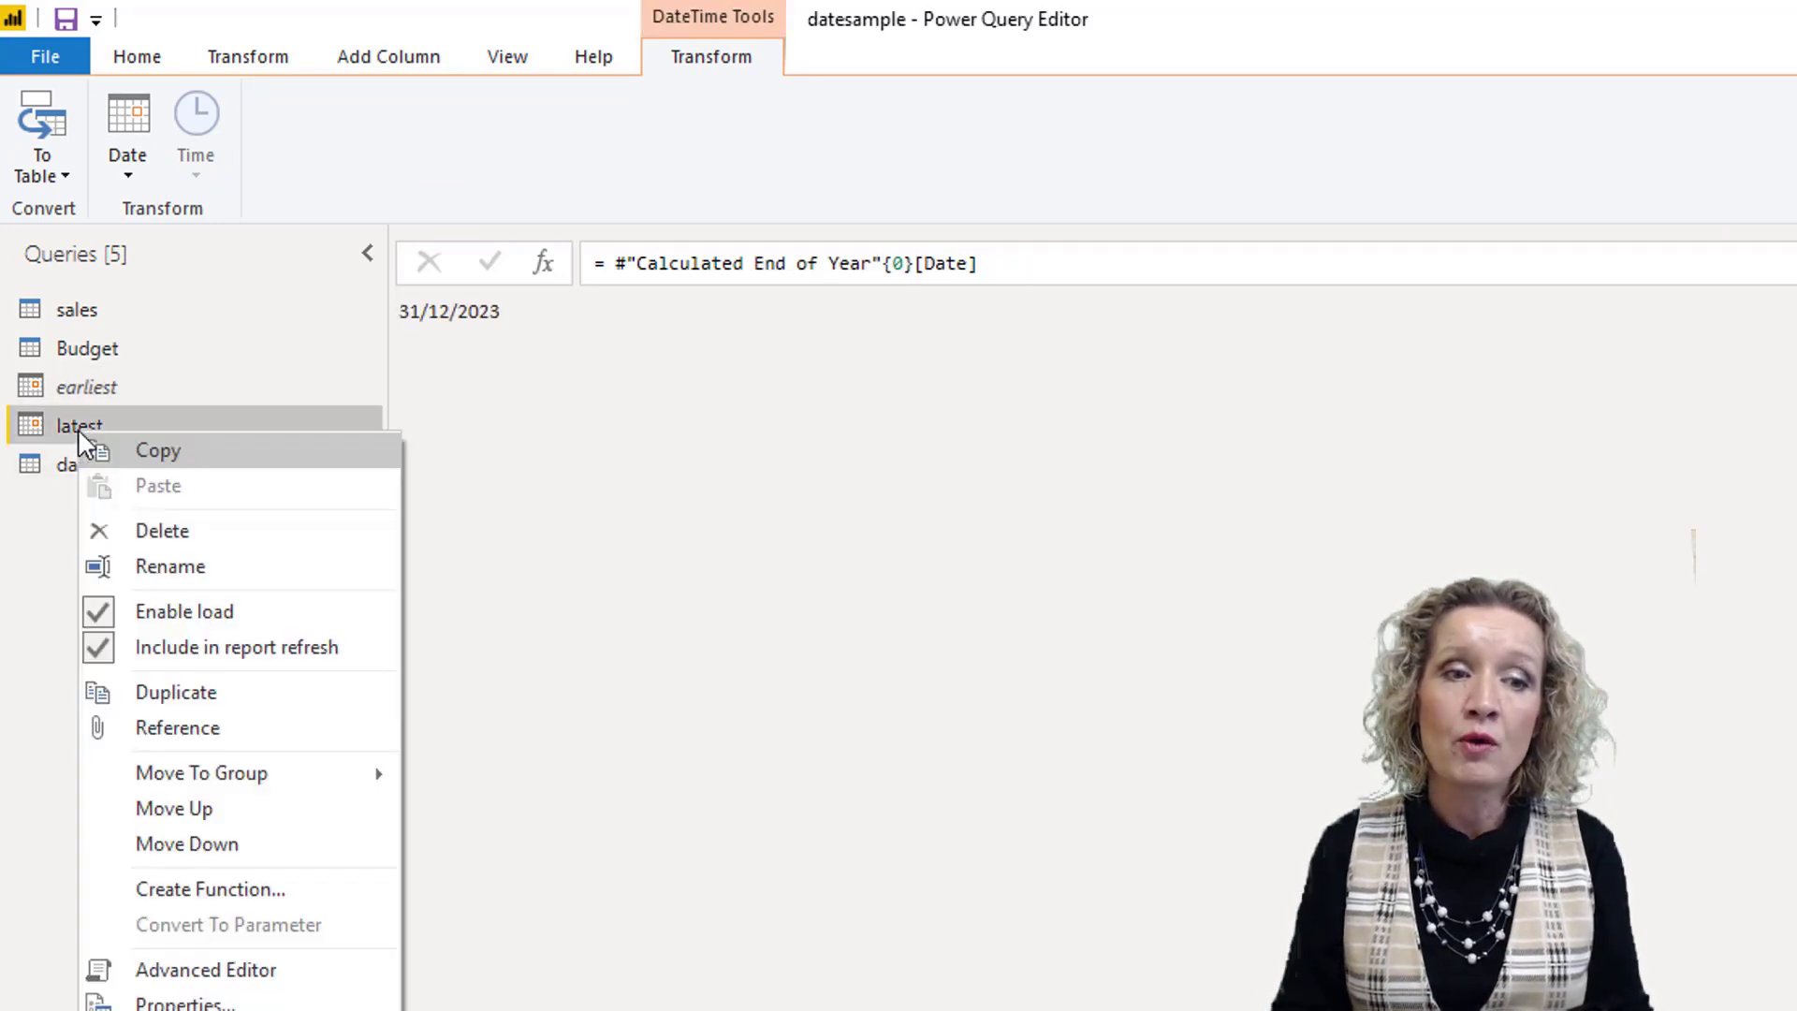
pyautogui.click(155, 546)
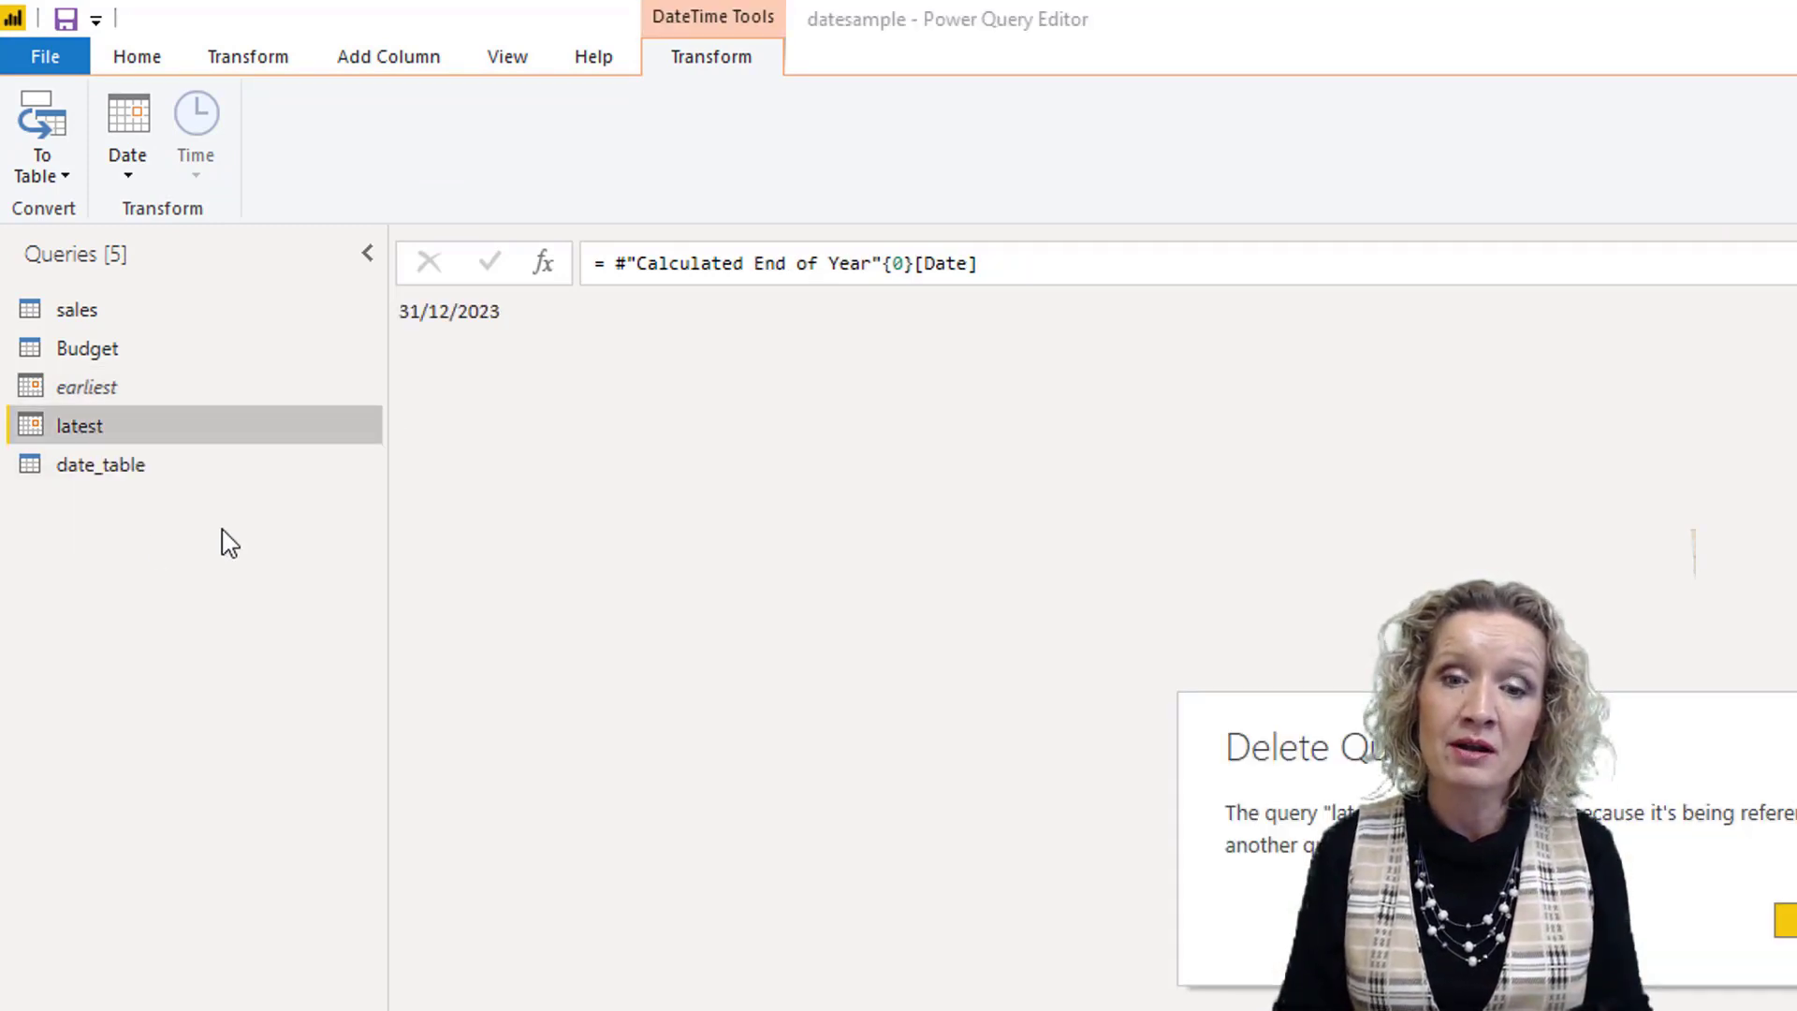
pyautogui.click(1786, 920)
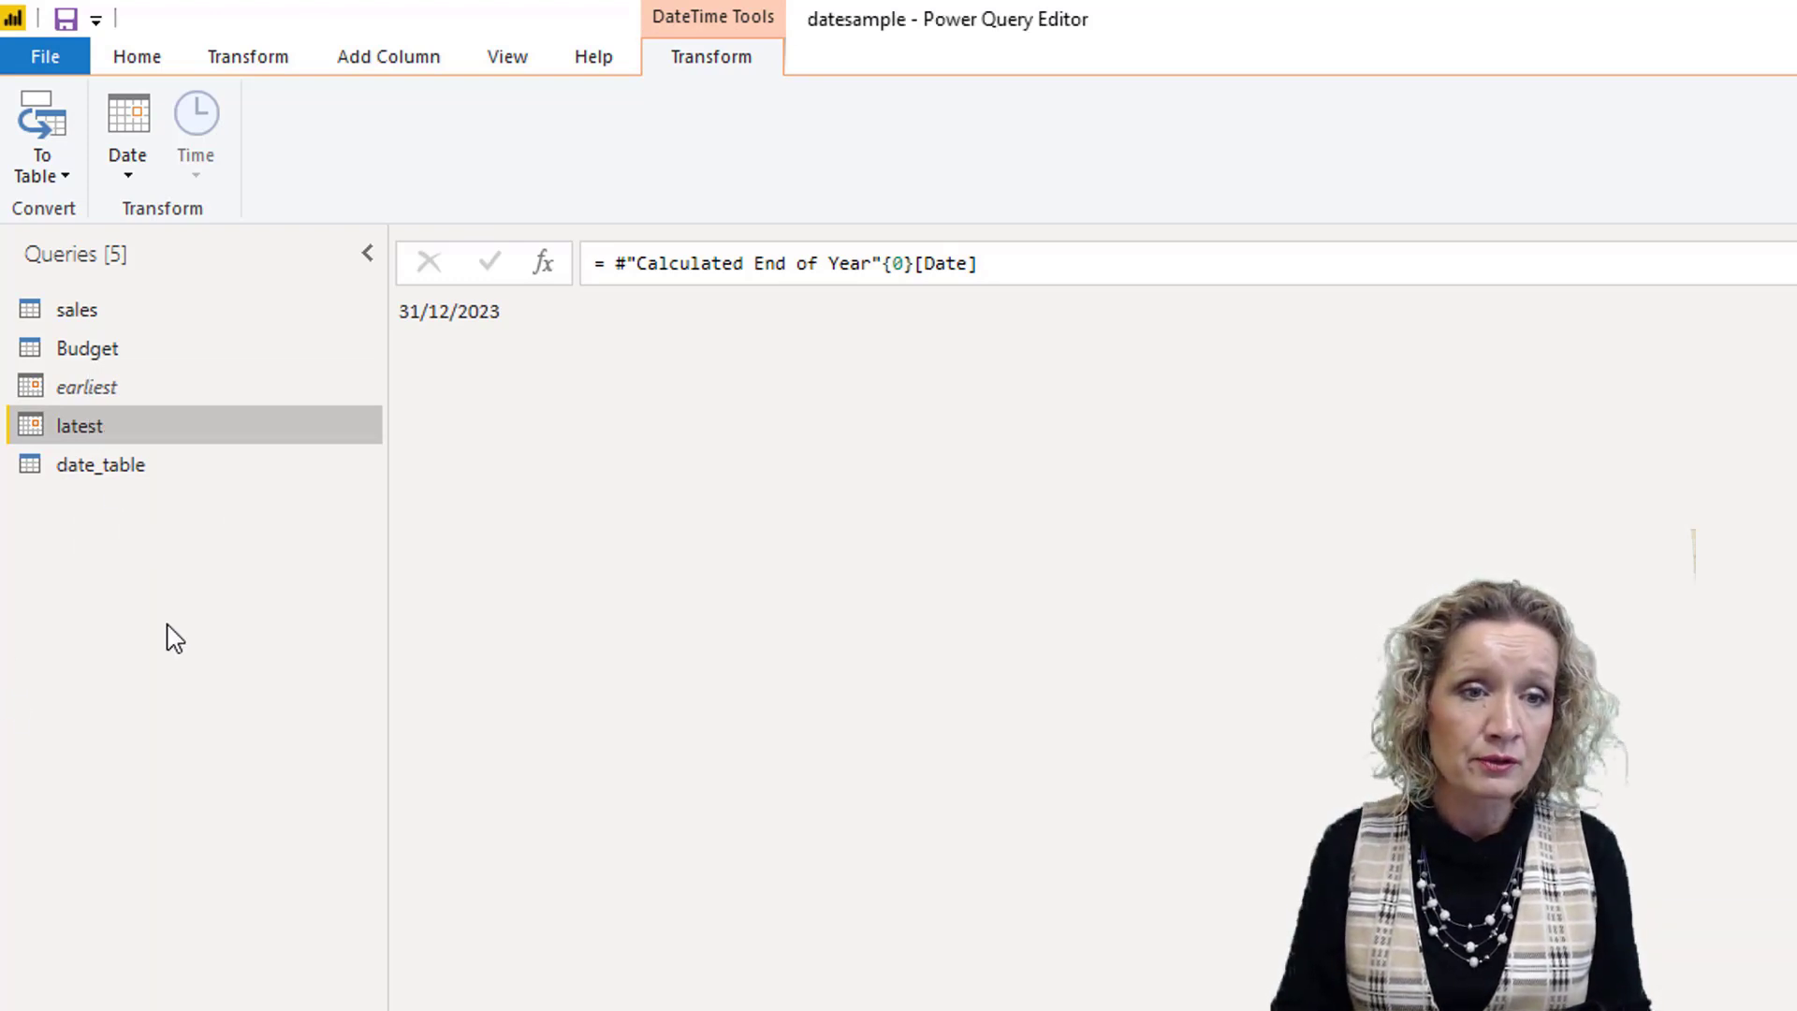
pyautogui.rightClick(89, 421)
pyautogui.click(182, 603)
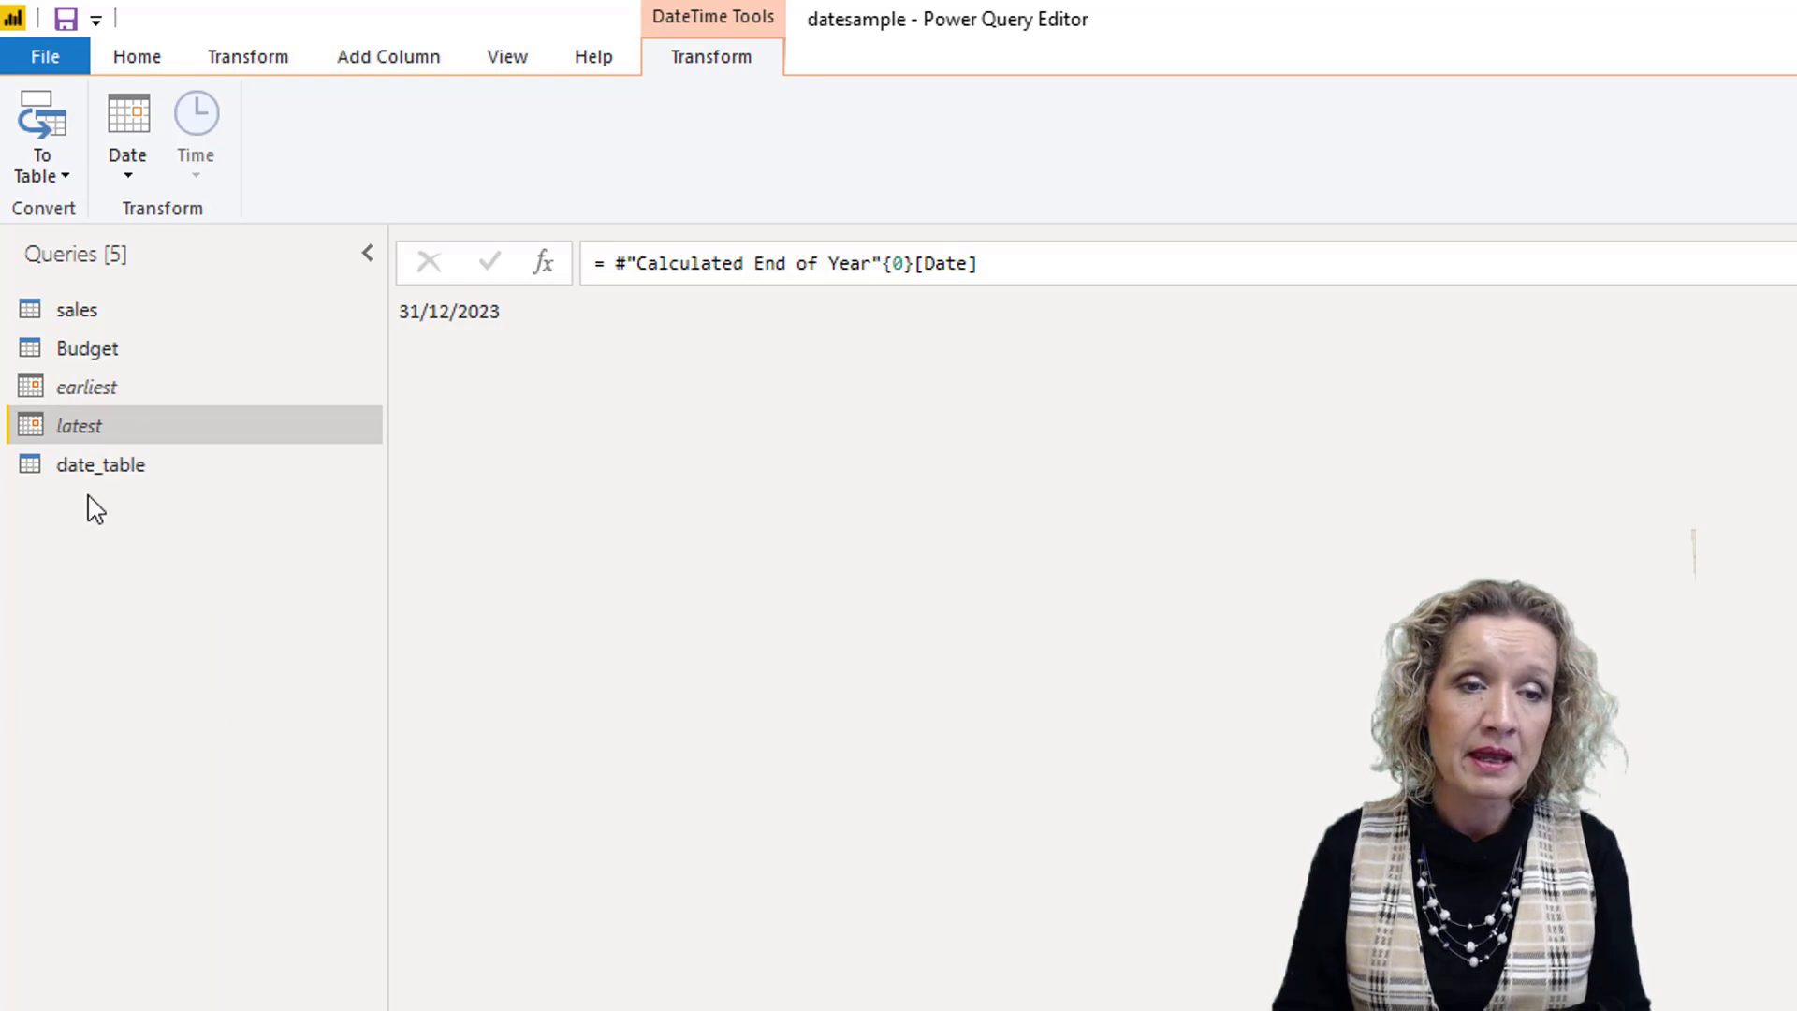
# Close the Power Query Editor with the changes applied and display date_table's fields and rows in Power BI Desktop
pyautogui.click(125, 468)
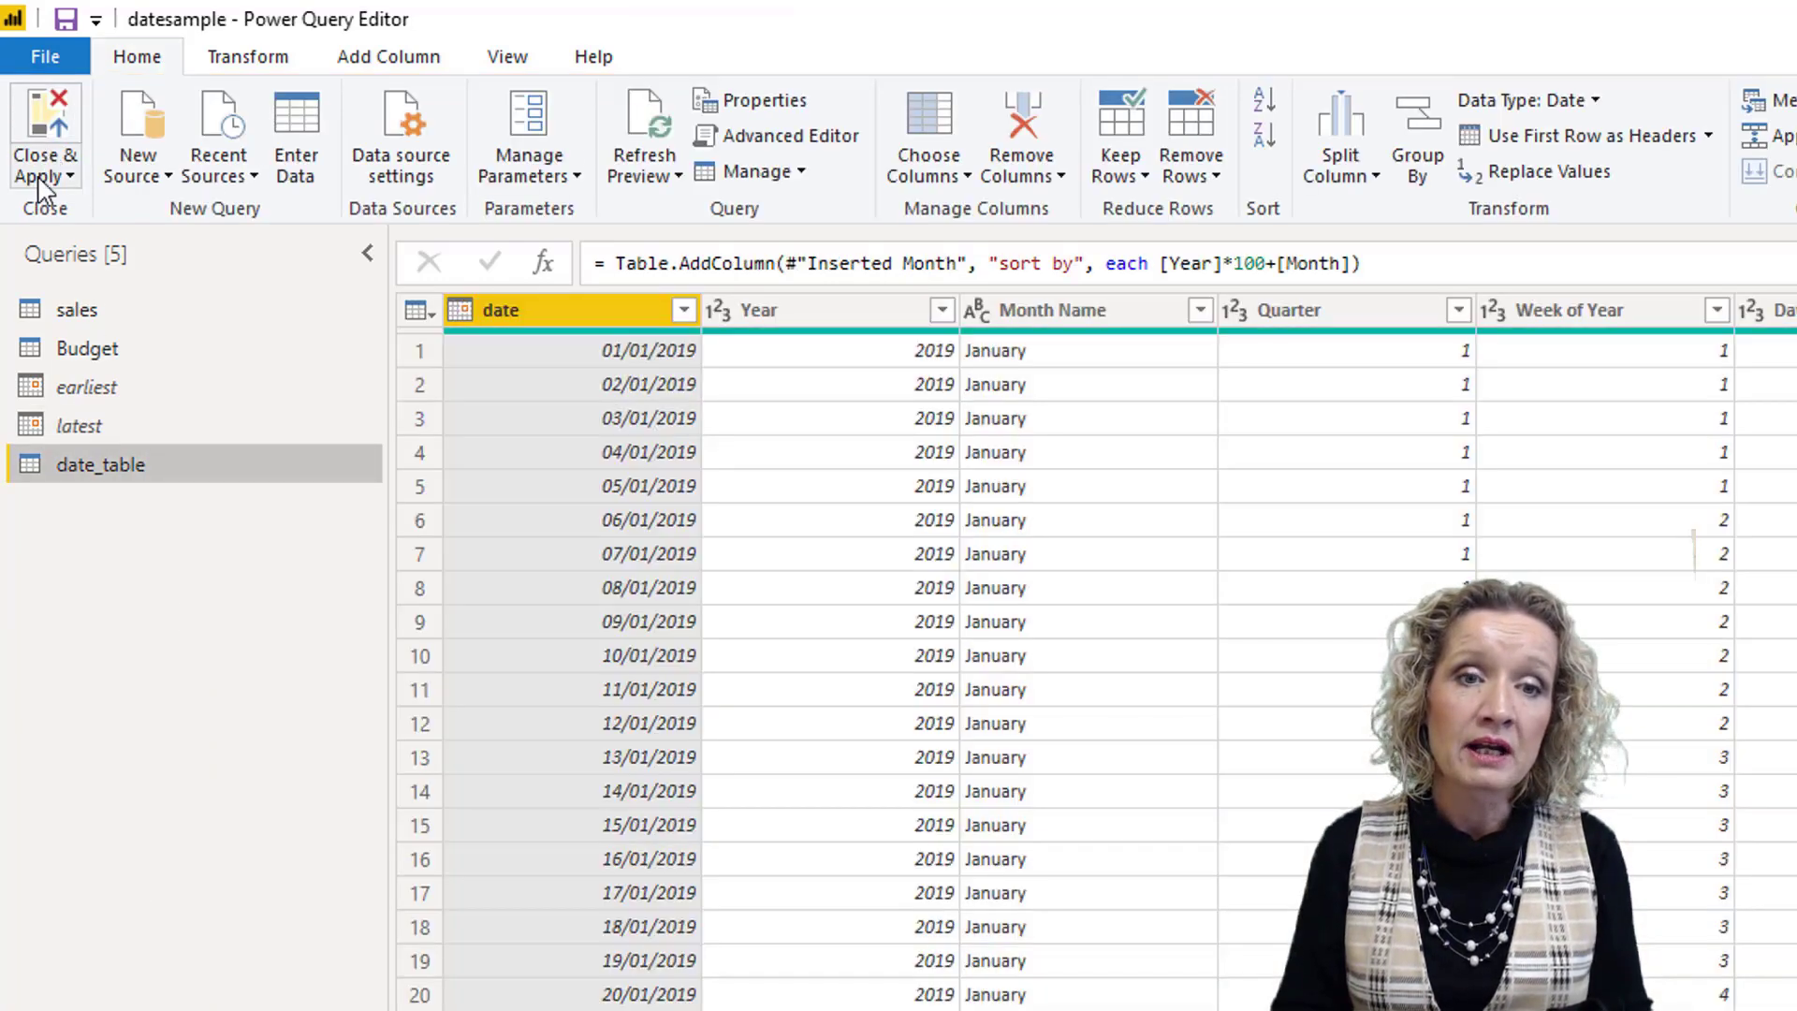
pyautogui.click(42, 173)
pyautogui.click(98, 213)
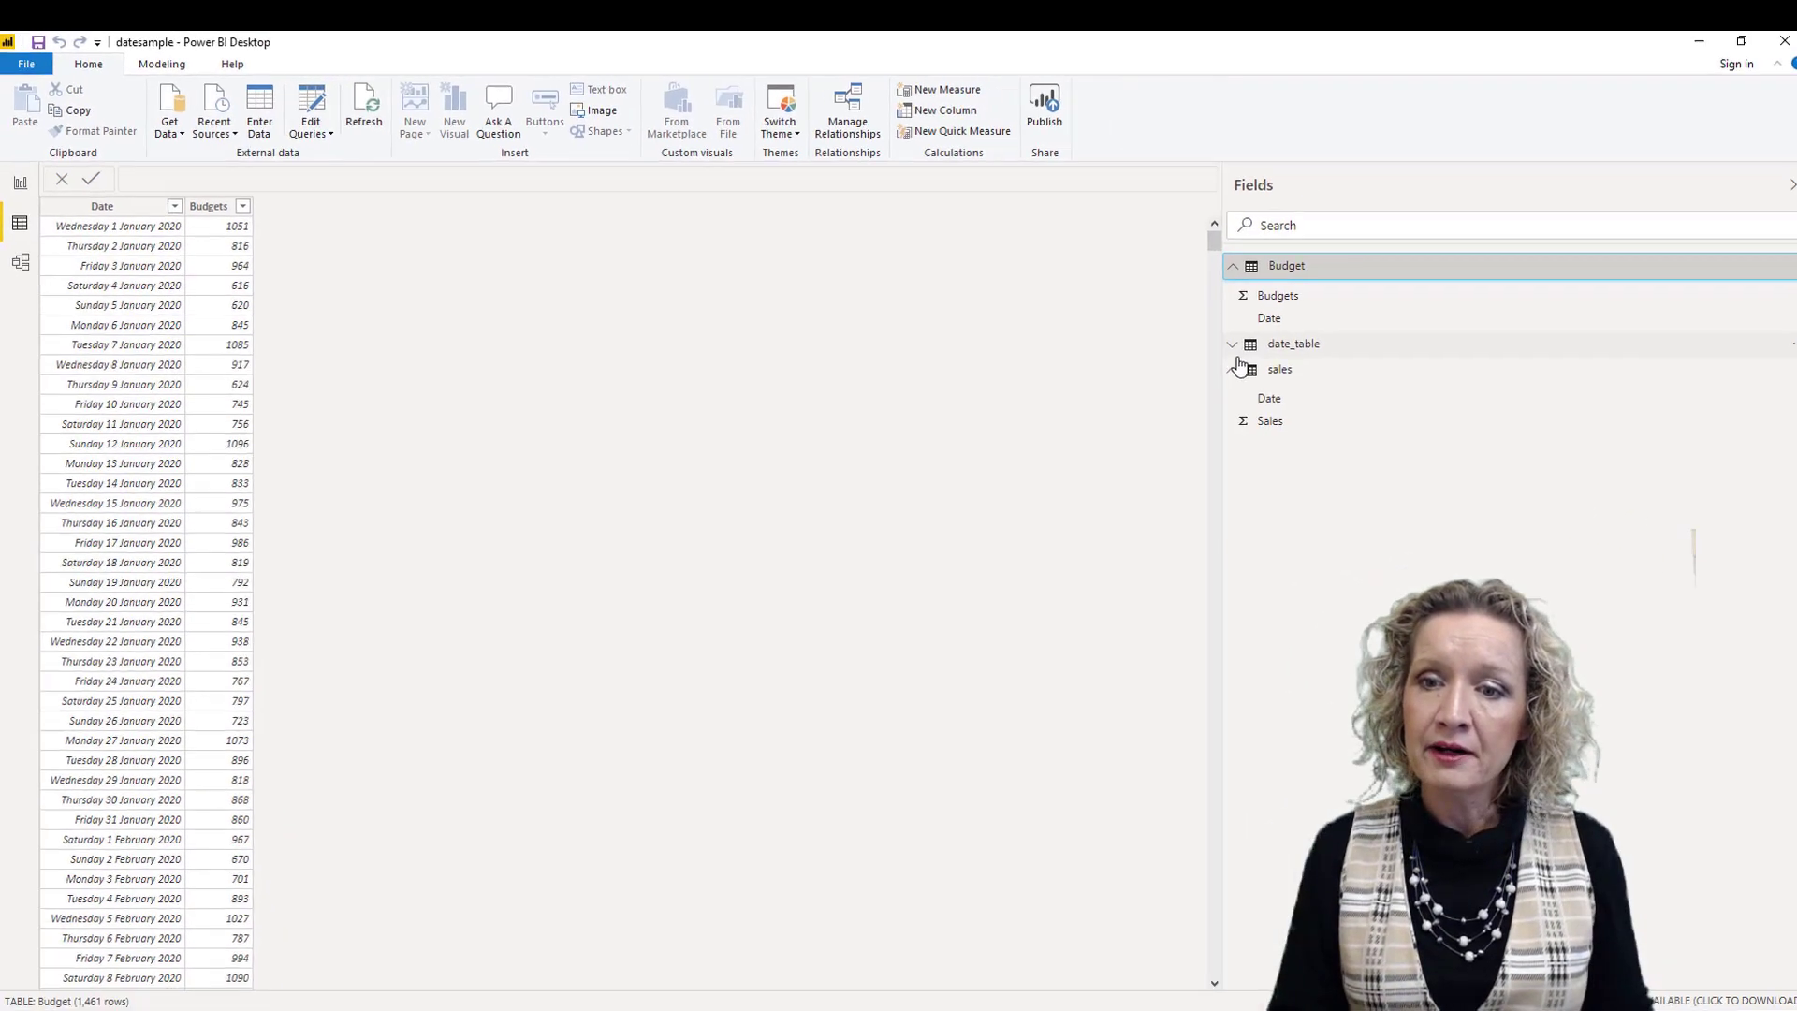
pyautogui.click(1224, 343)
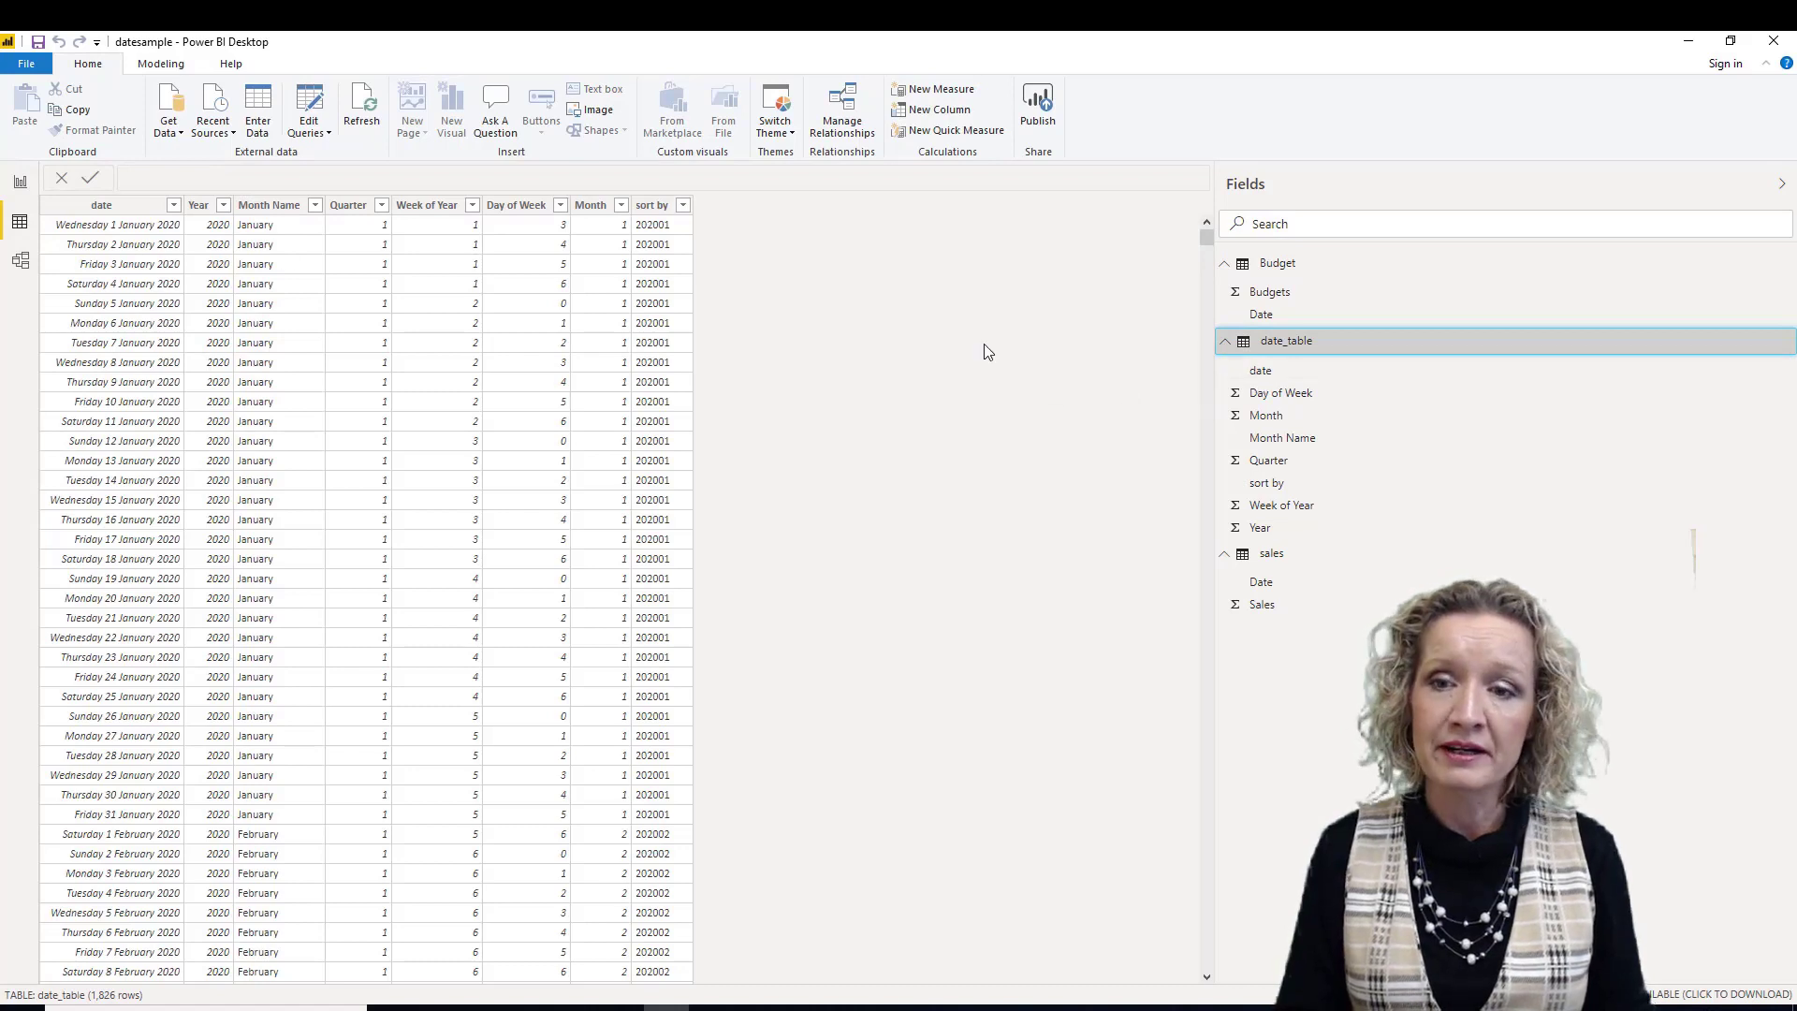
pyautogui.click(1290, 355)
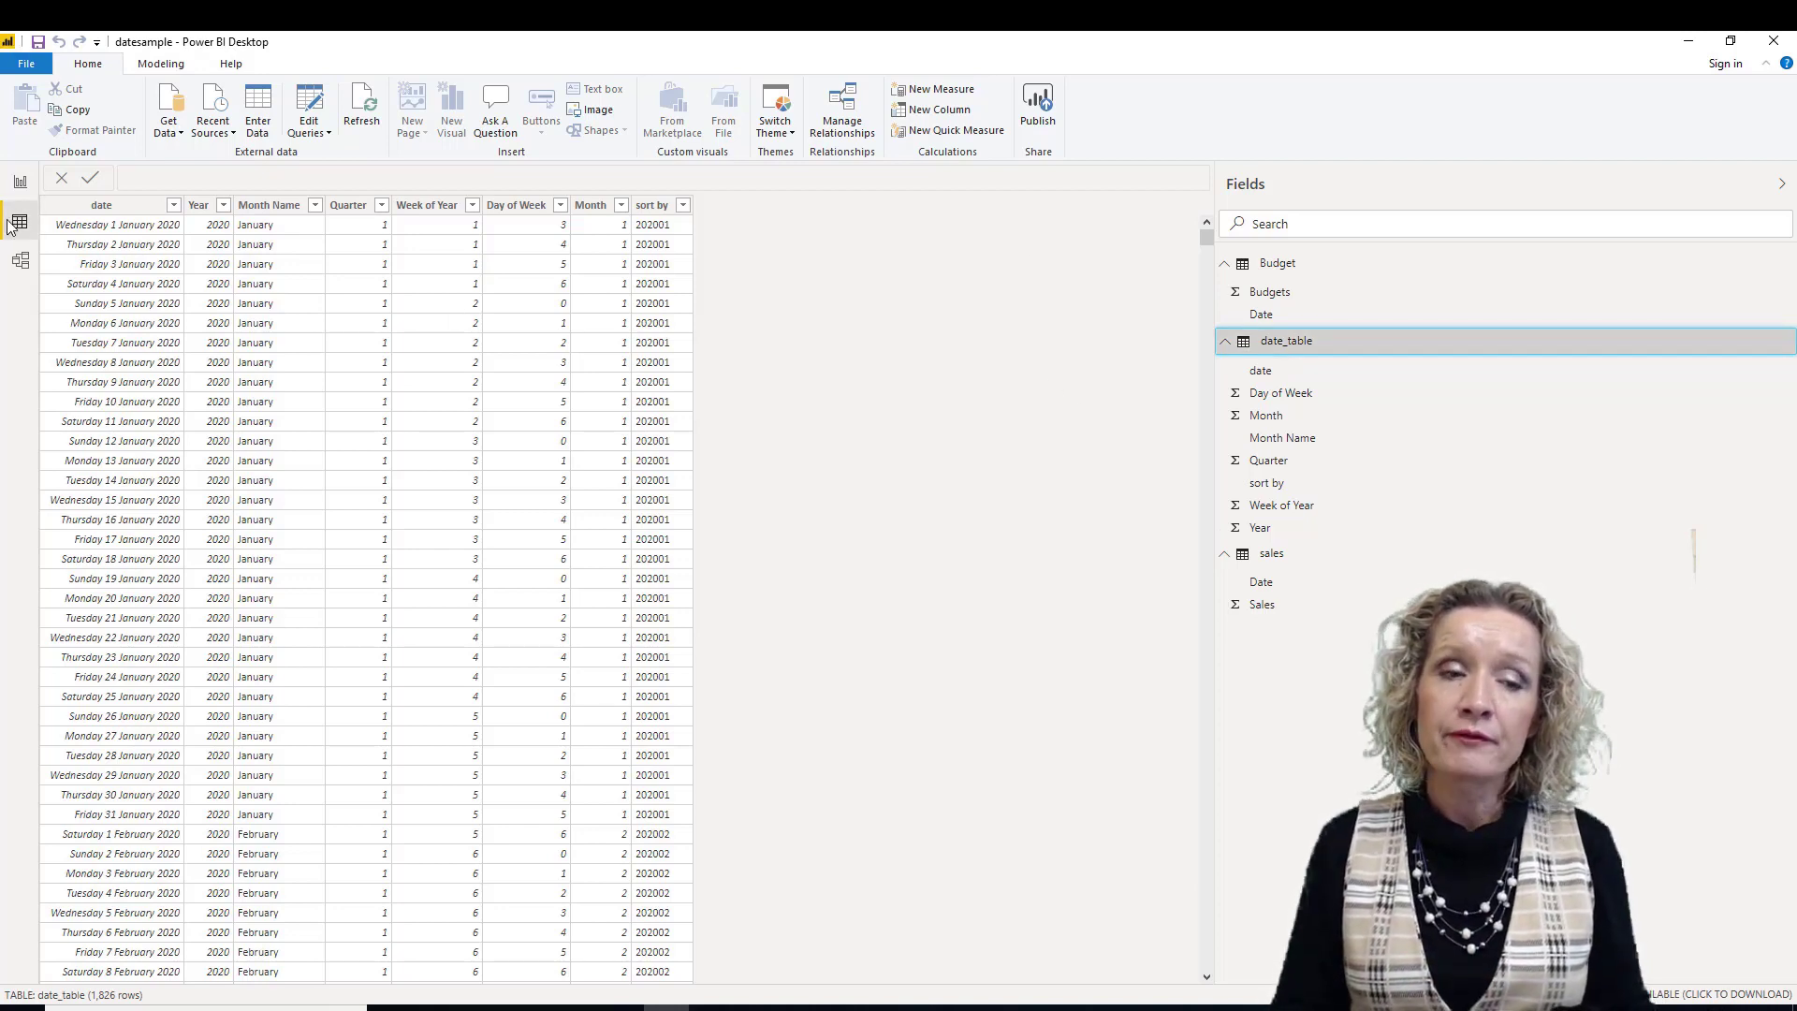
# In the model view, relate date_table's date field to the Date fields of the Budget and sales tables
pyautogui.click(27, 258)
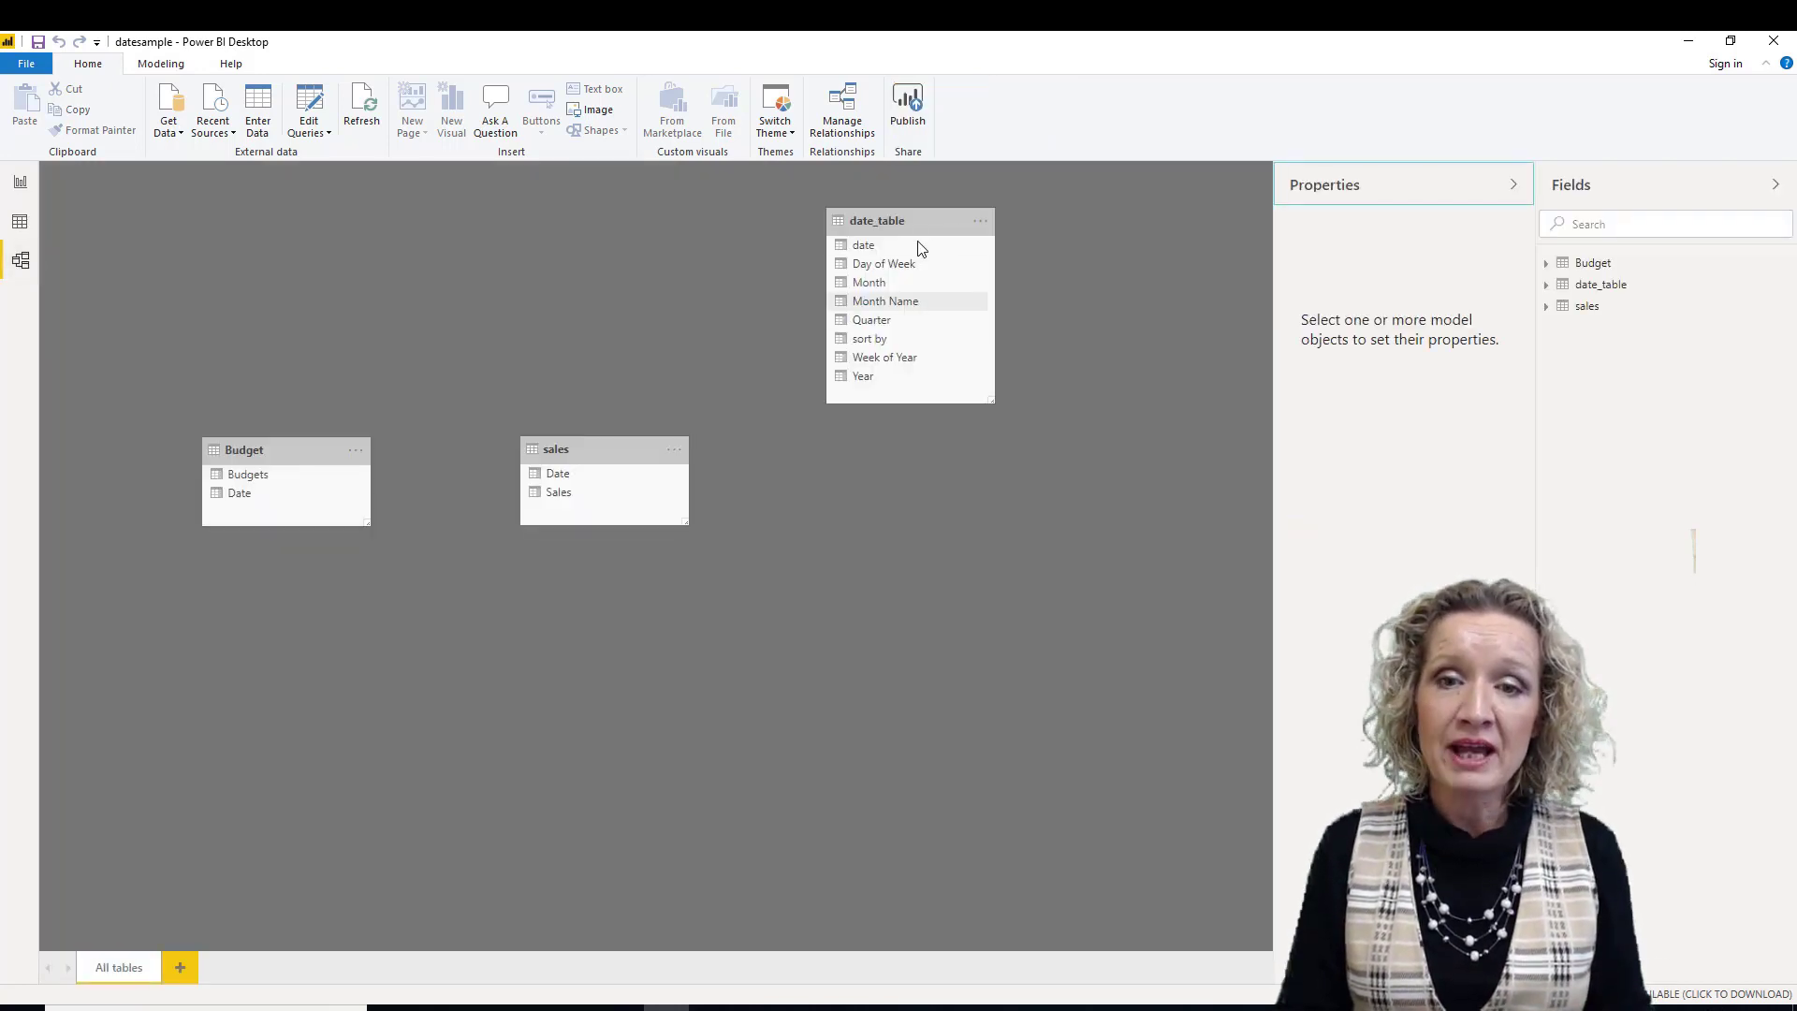
pyautogui.moveTo(855, 244); pyautogui.dragTo(295, 485)
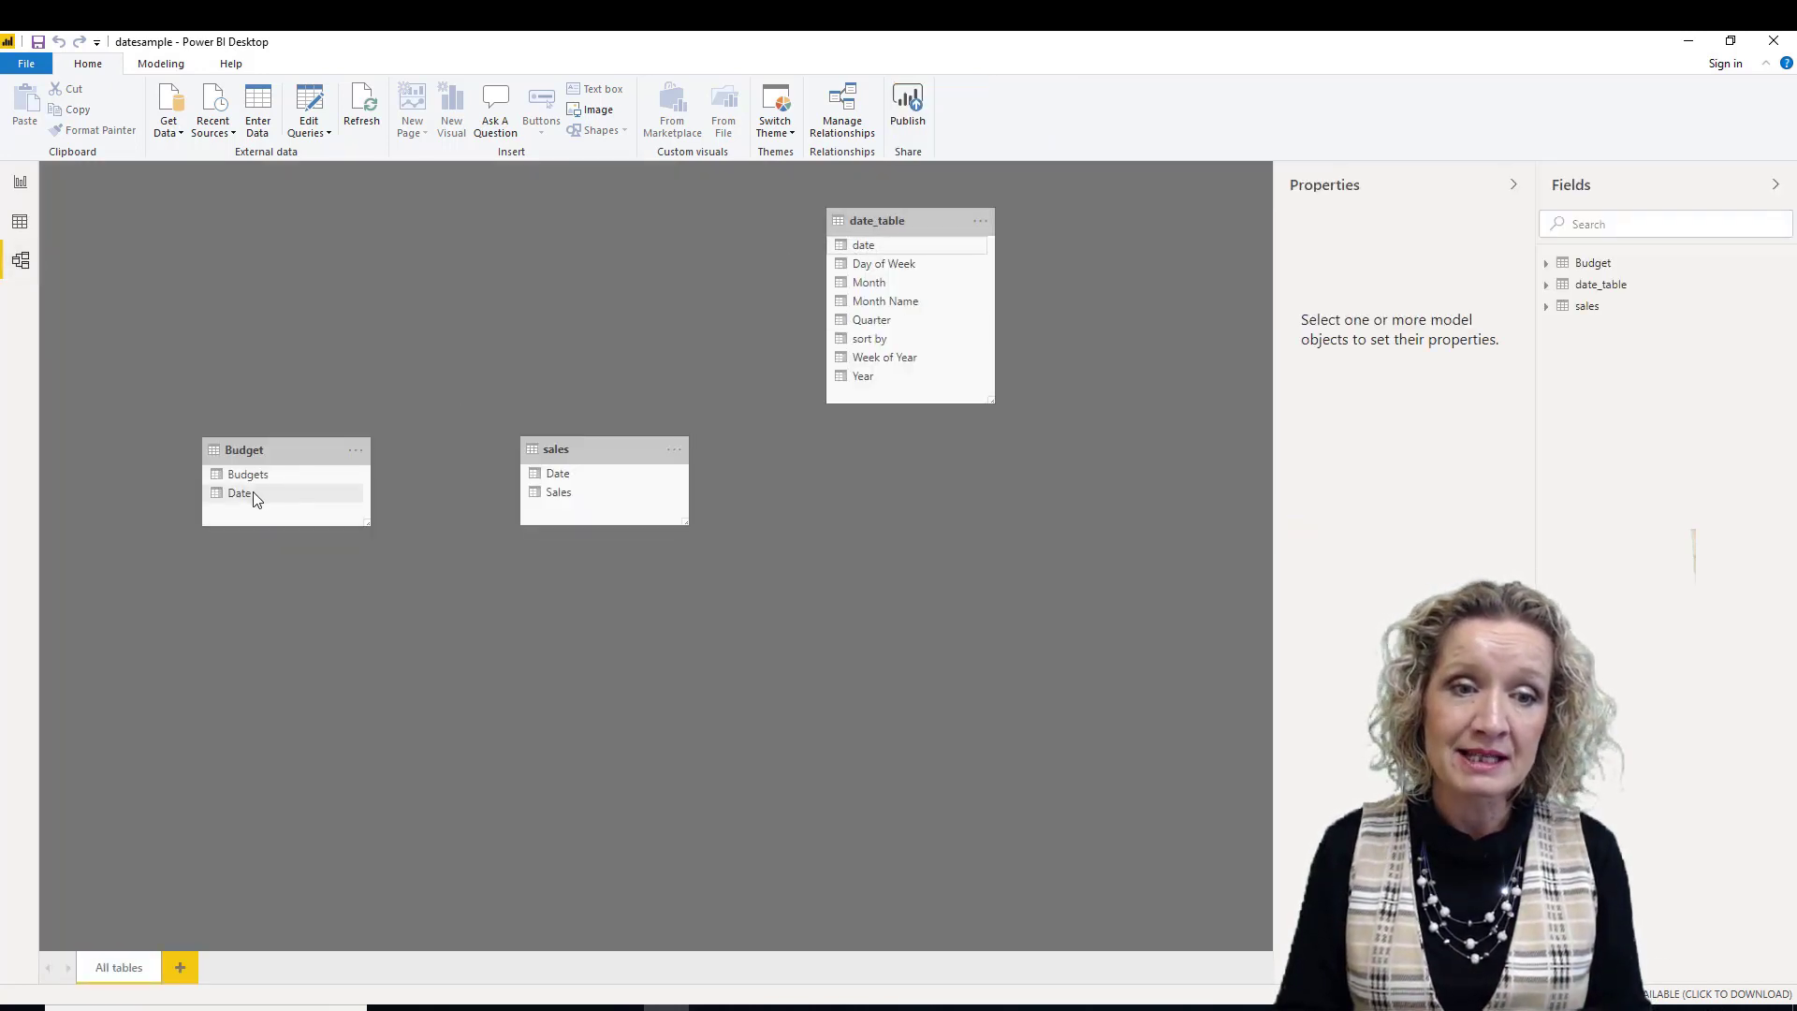
pyautogui.moveTo(863, 252); pyautogui.dragTo(243, 497)
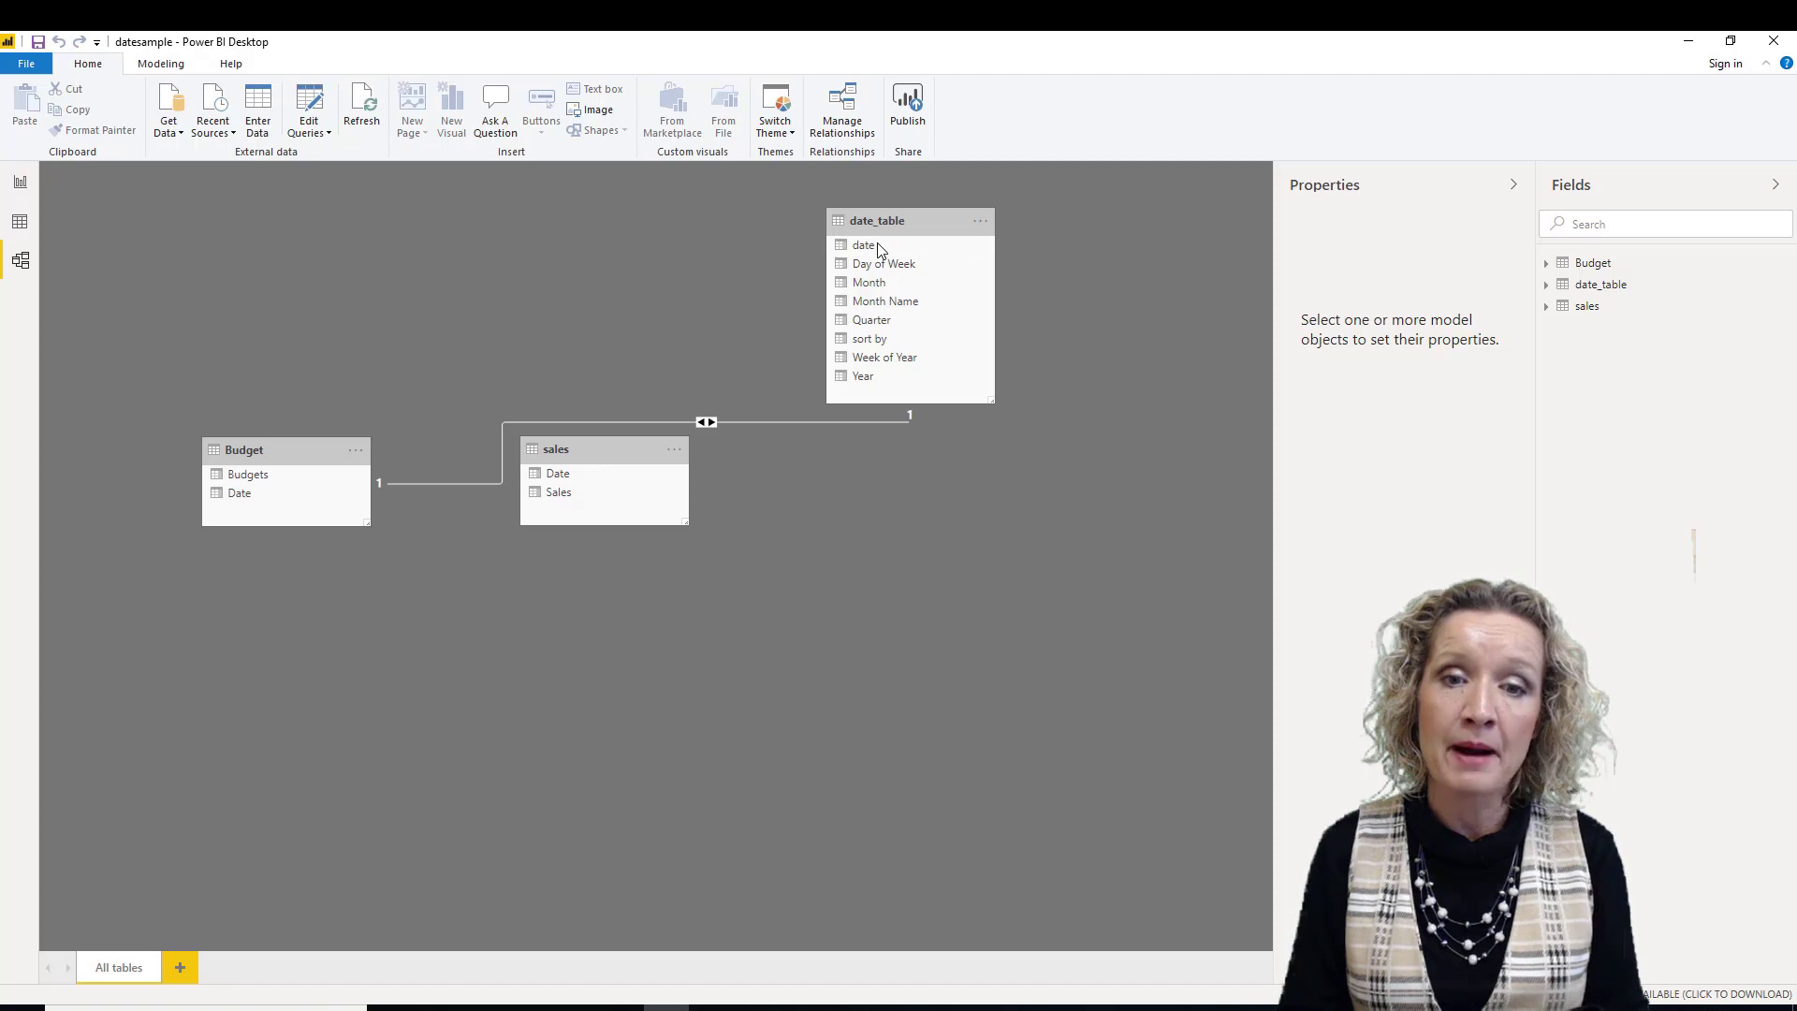
pyautogui.moveTo(878, 249); pyautogui.dragTo(555, 484)
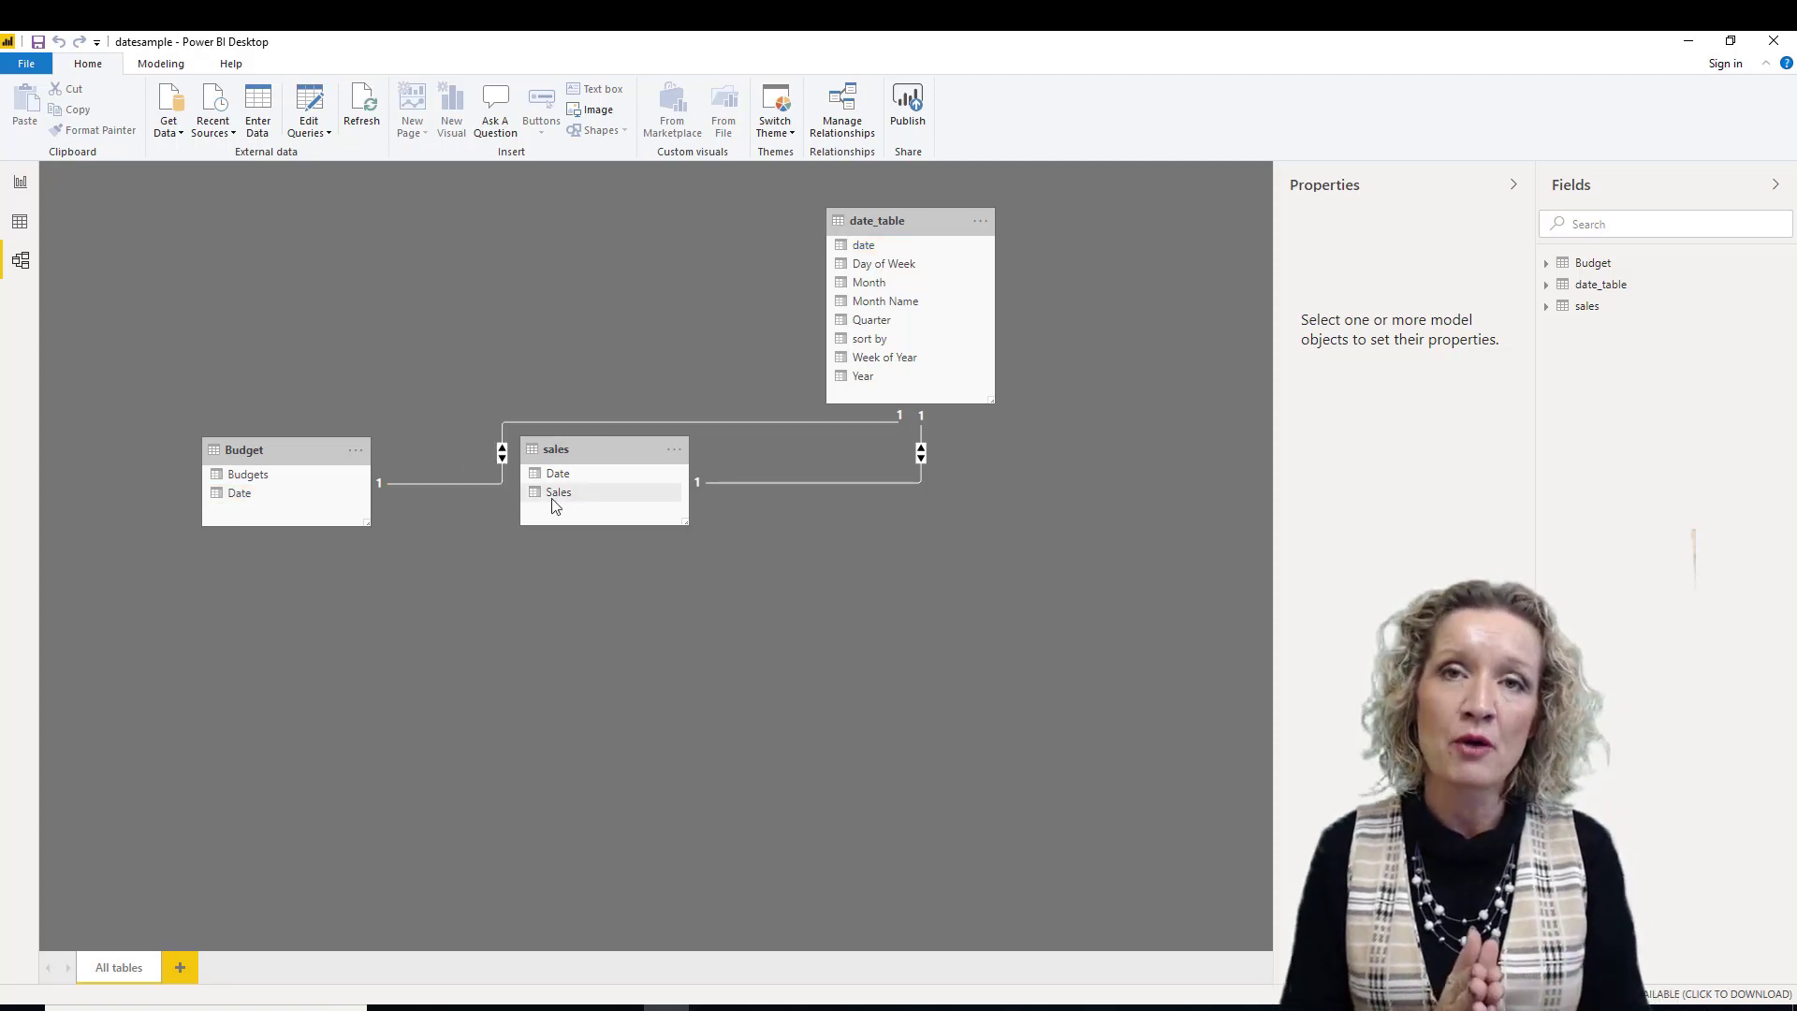
# Set the cardinality of the relationship between date_table and Budget to Many to one (*:1)
pyautogui.doubleClick(507, 418)
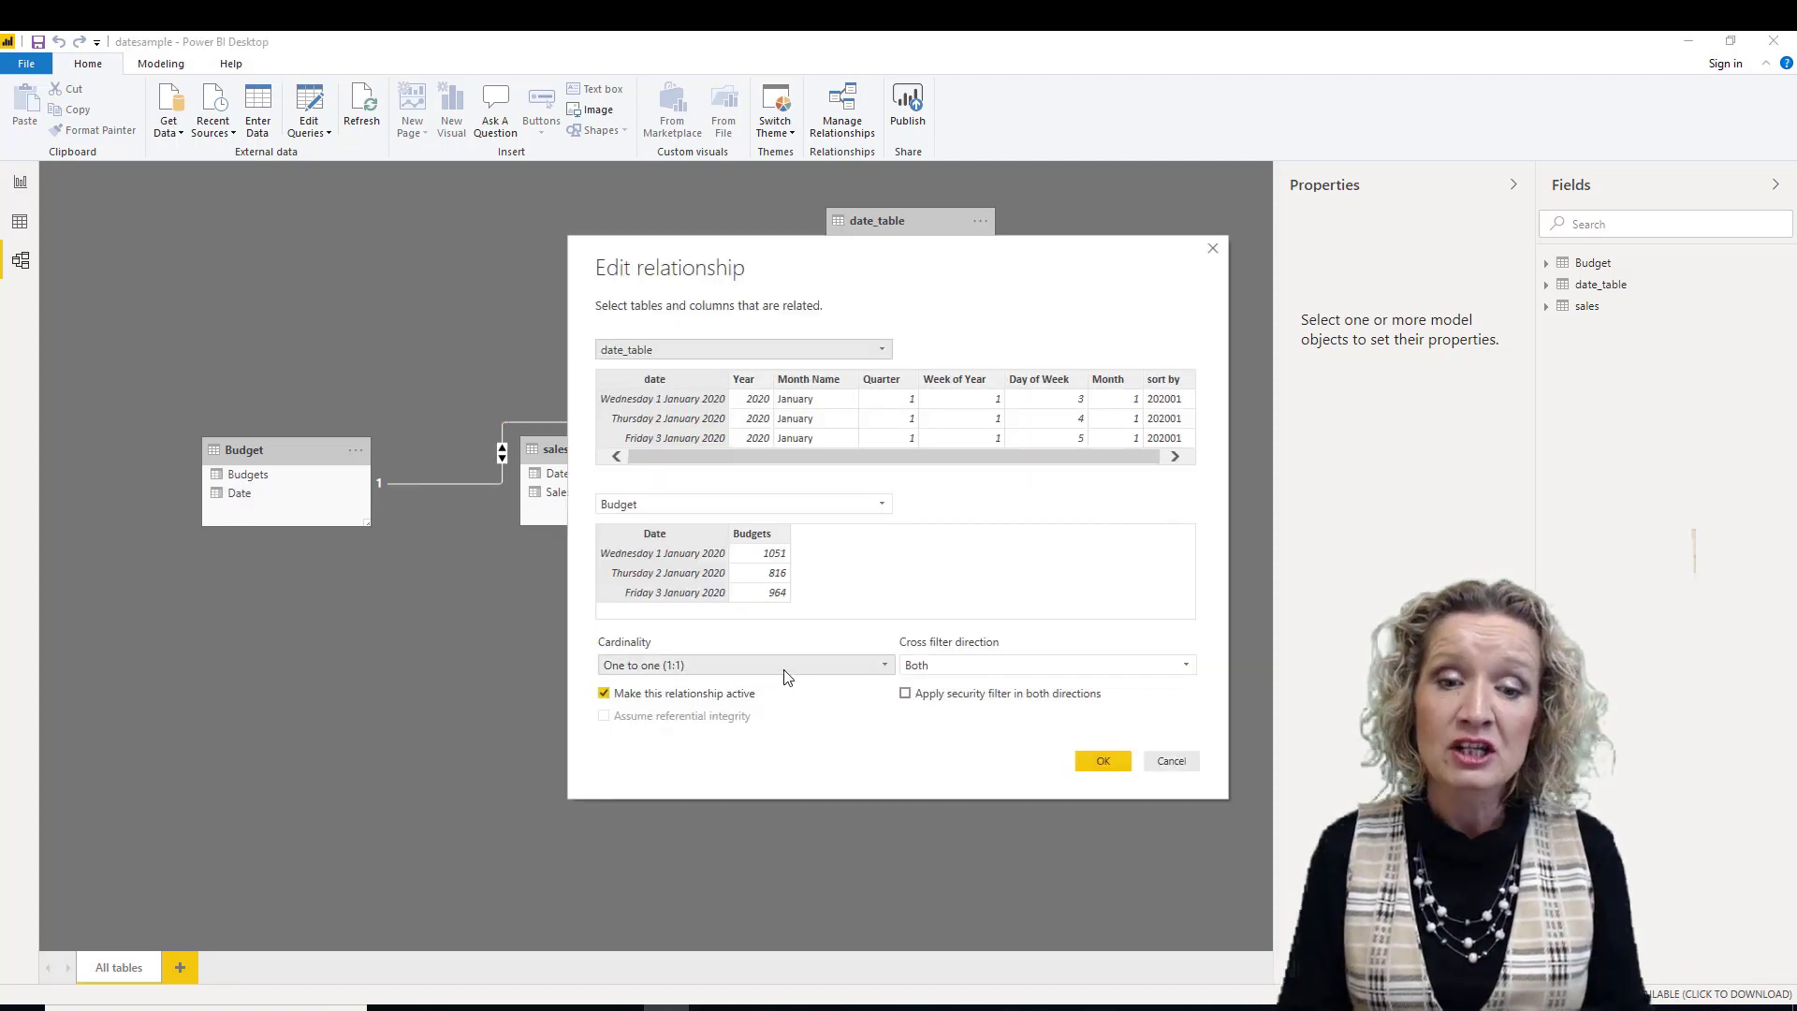
pyautogui.click(784, 667)
pyautogui.click(750, 682)
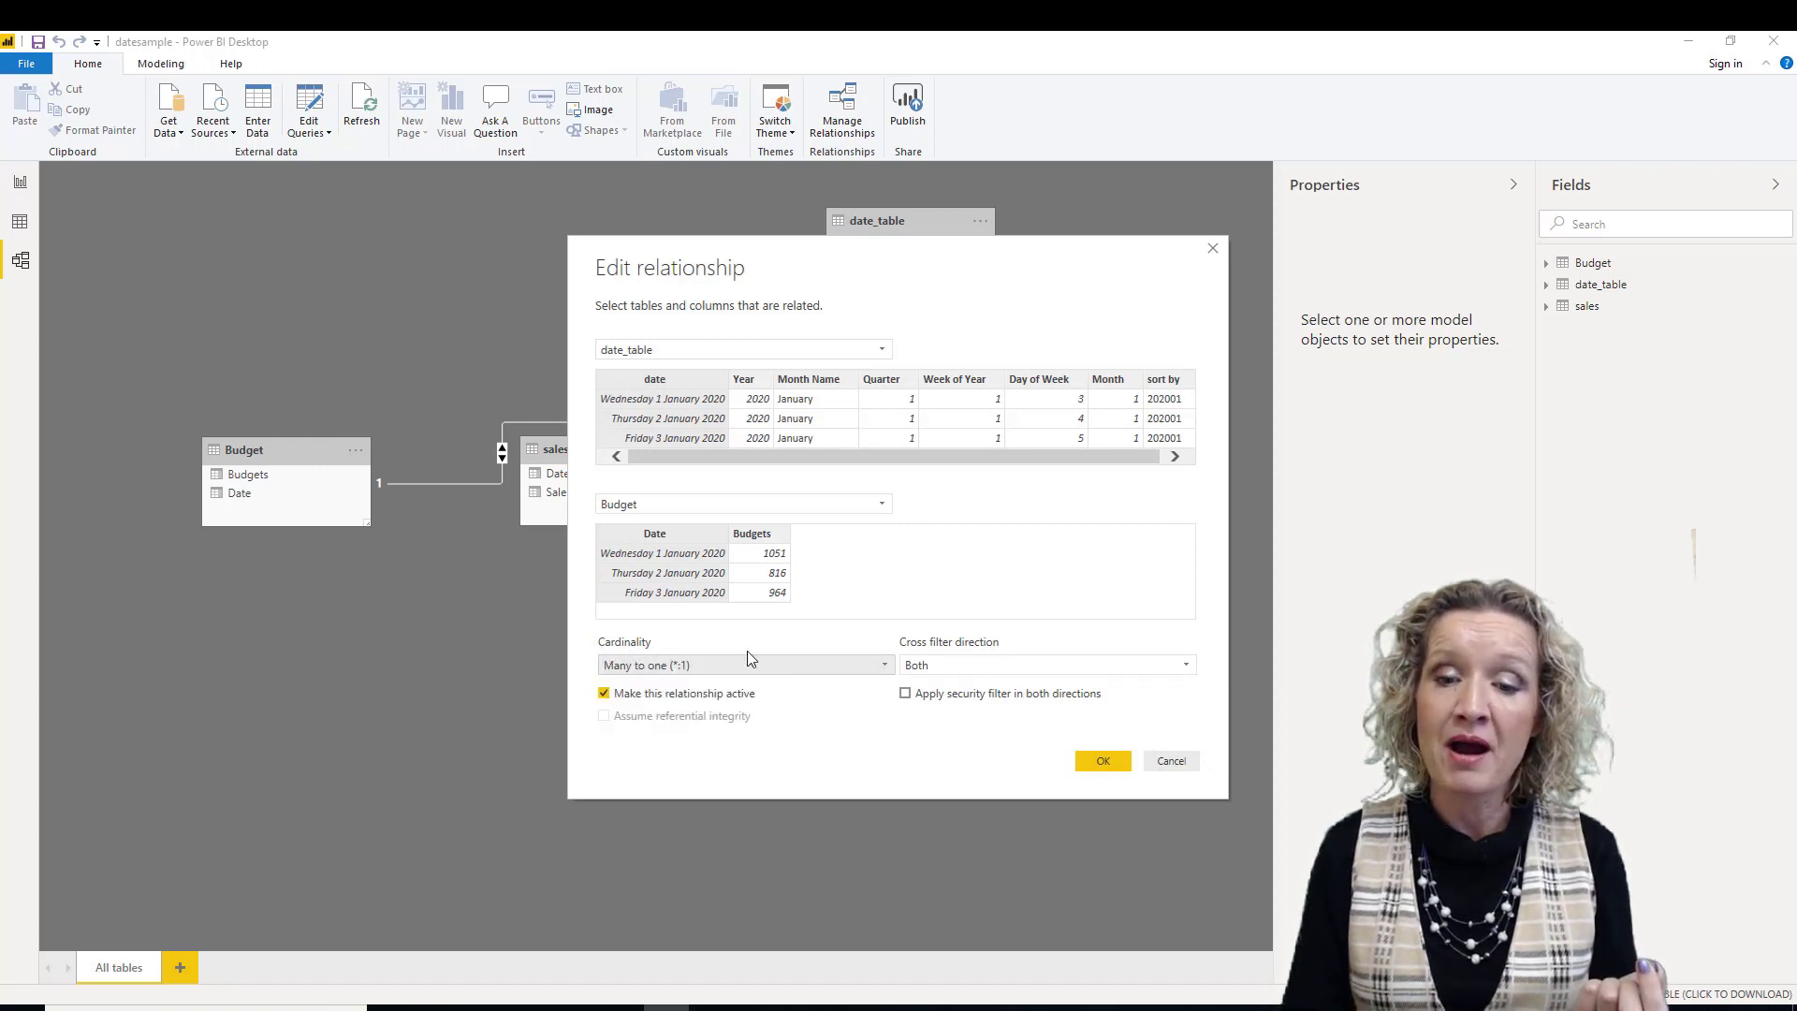
pyautogui.click(1101, 761)
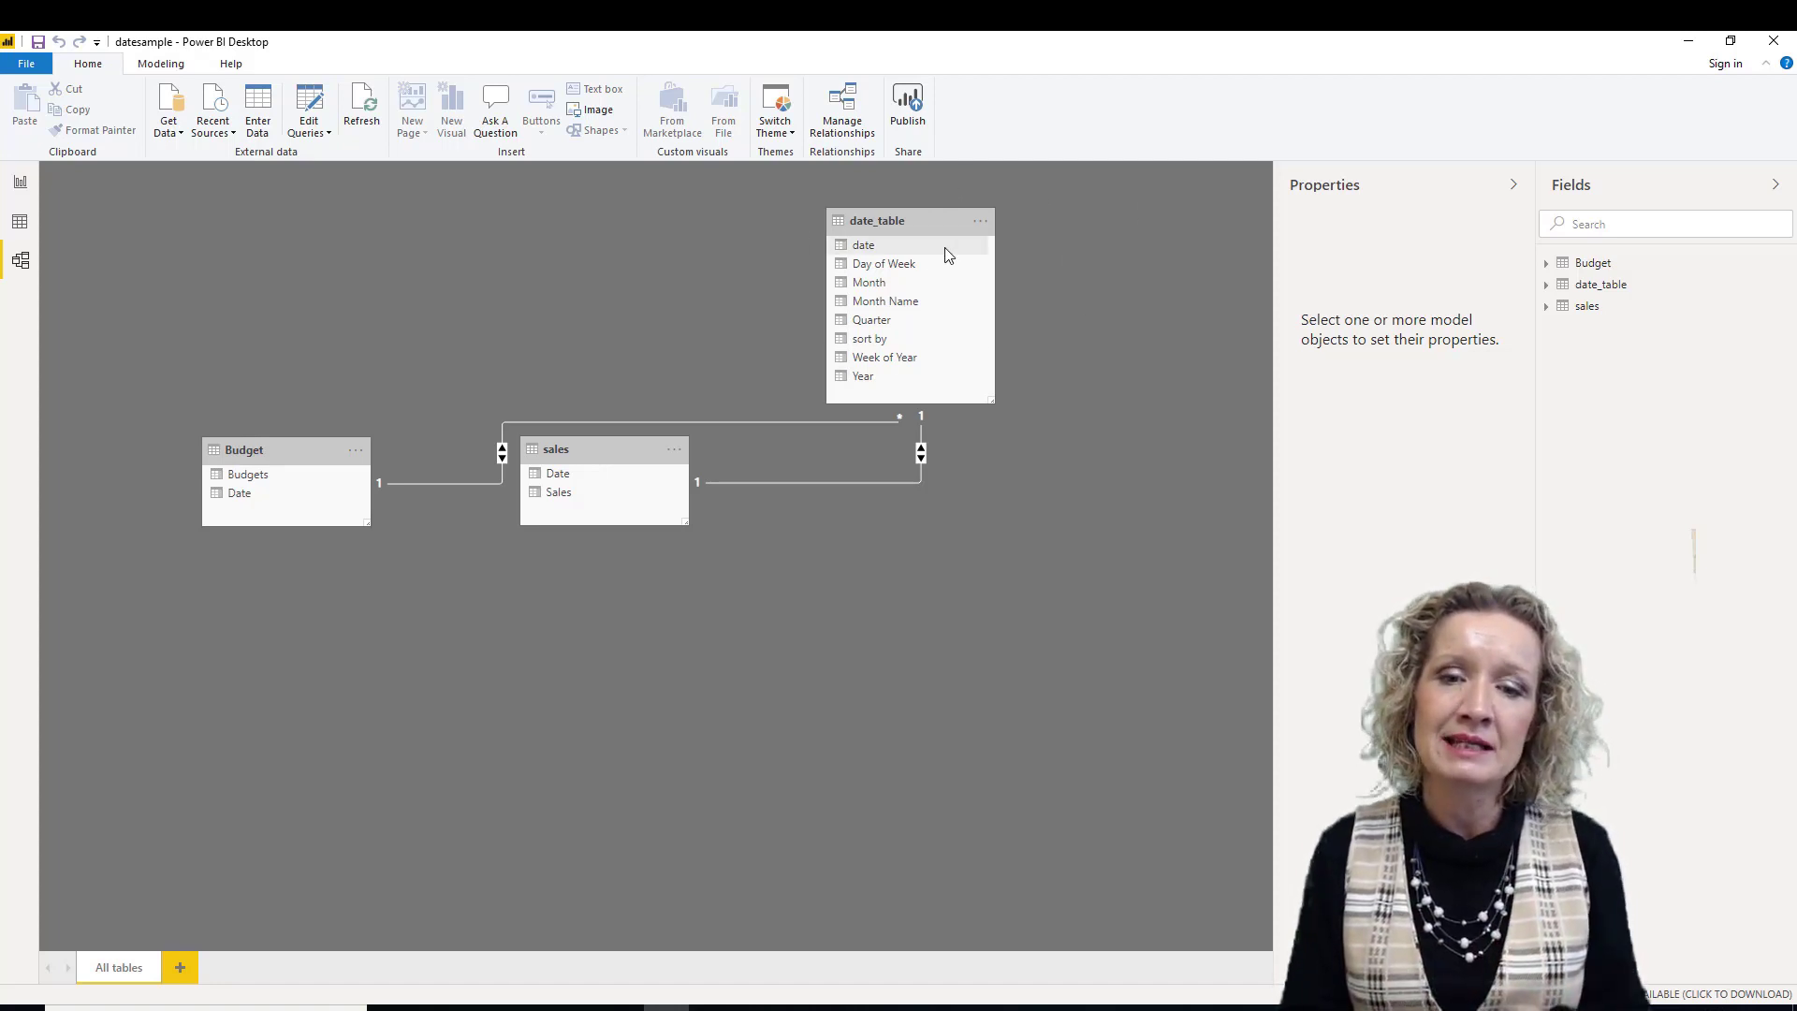
# Set the cardinality of the relationship between date_table and Budget to One to many (1:*)
pyautogui.rightClick(774, 422)
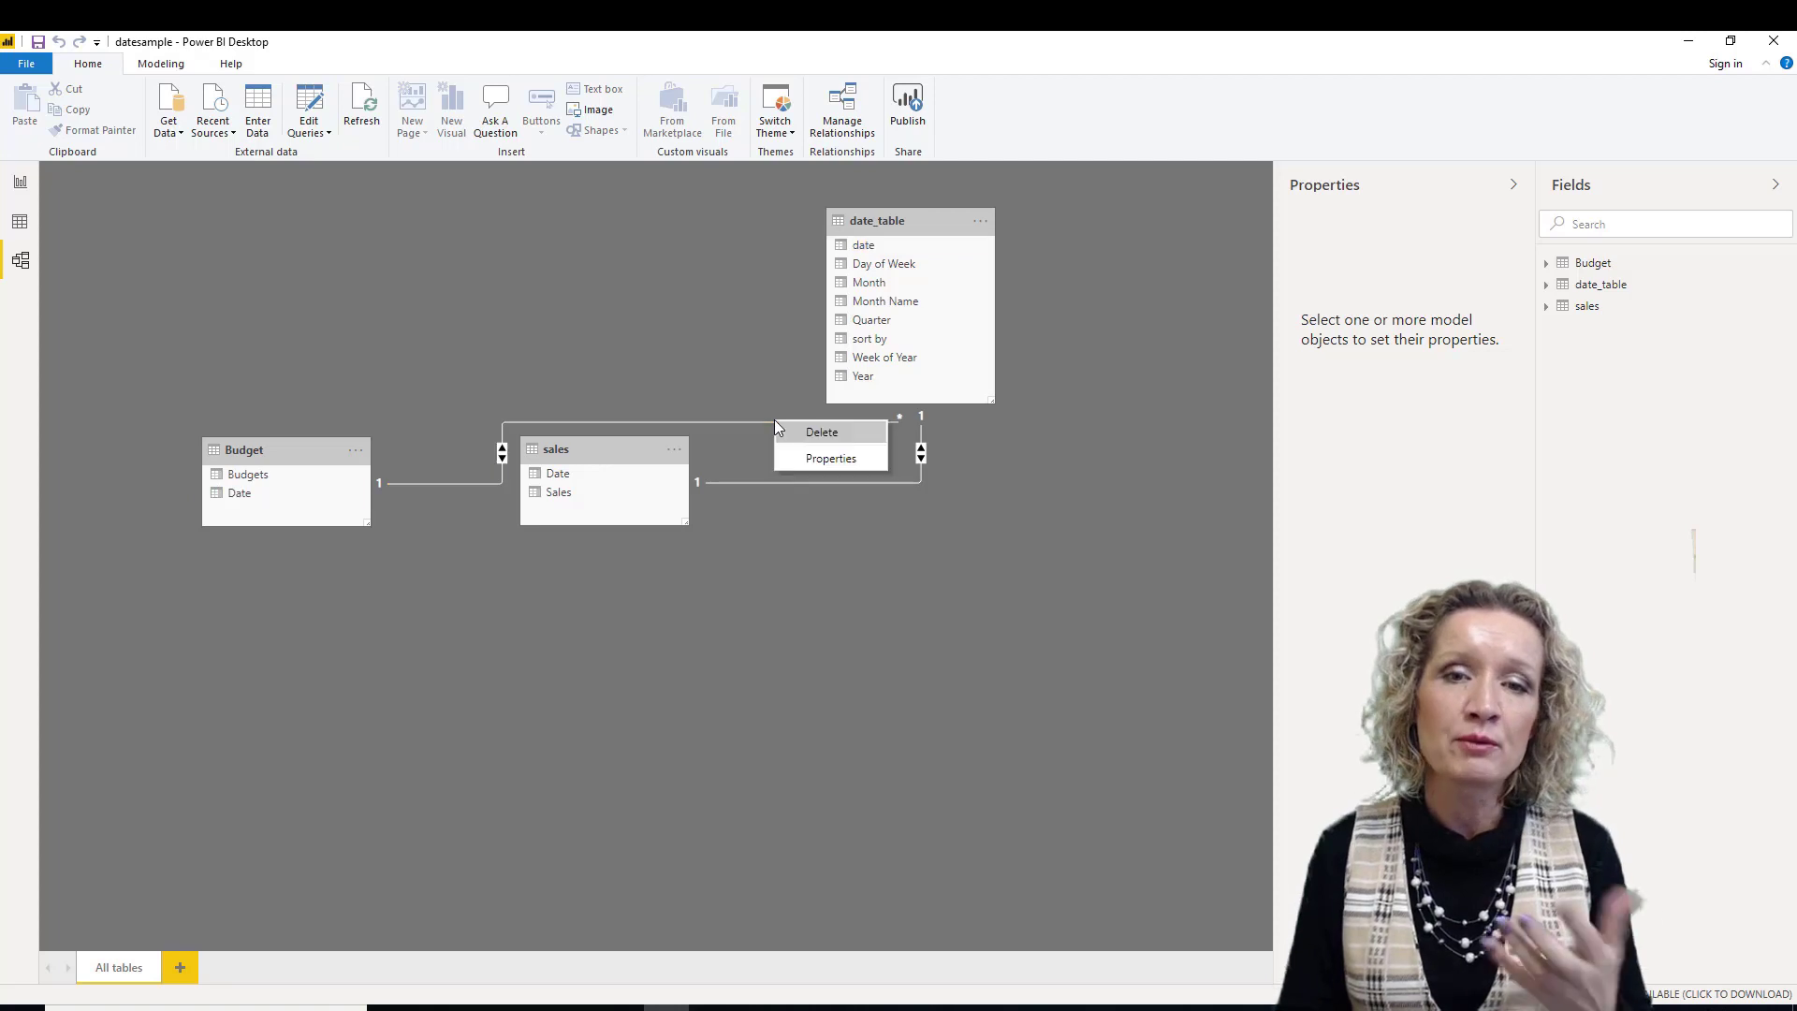
pyautogui.click(806, 460)
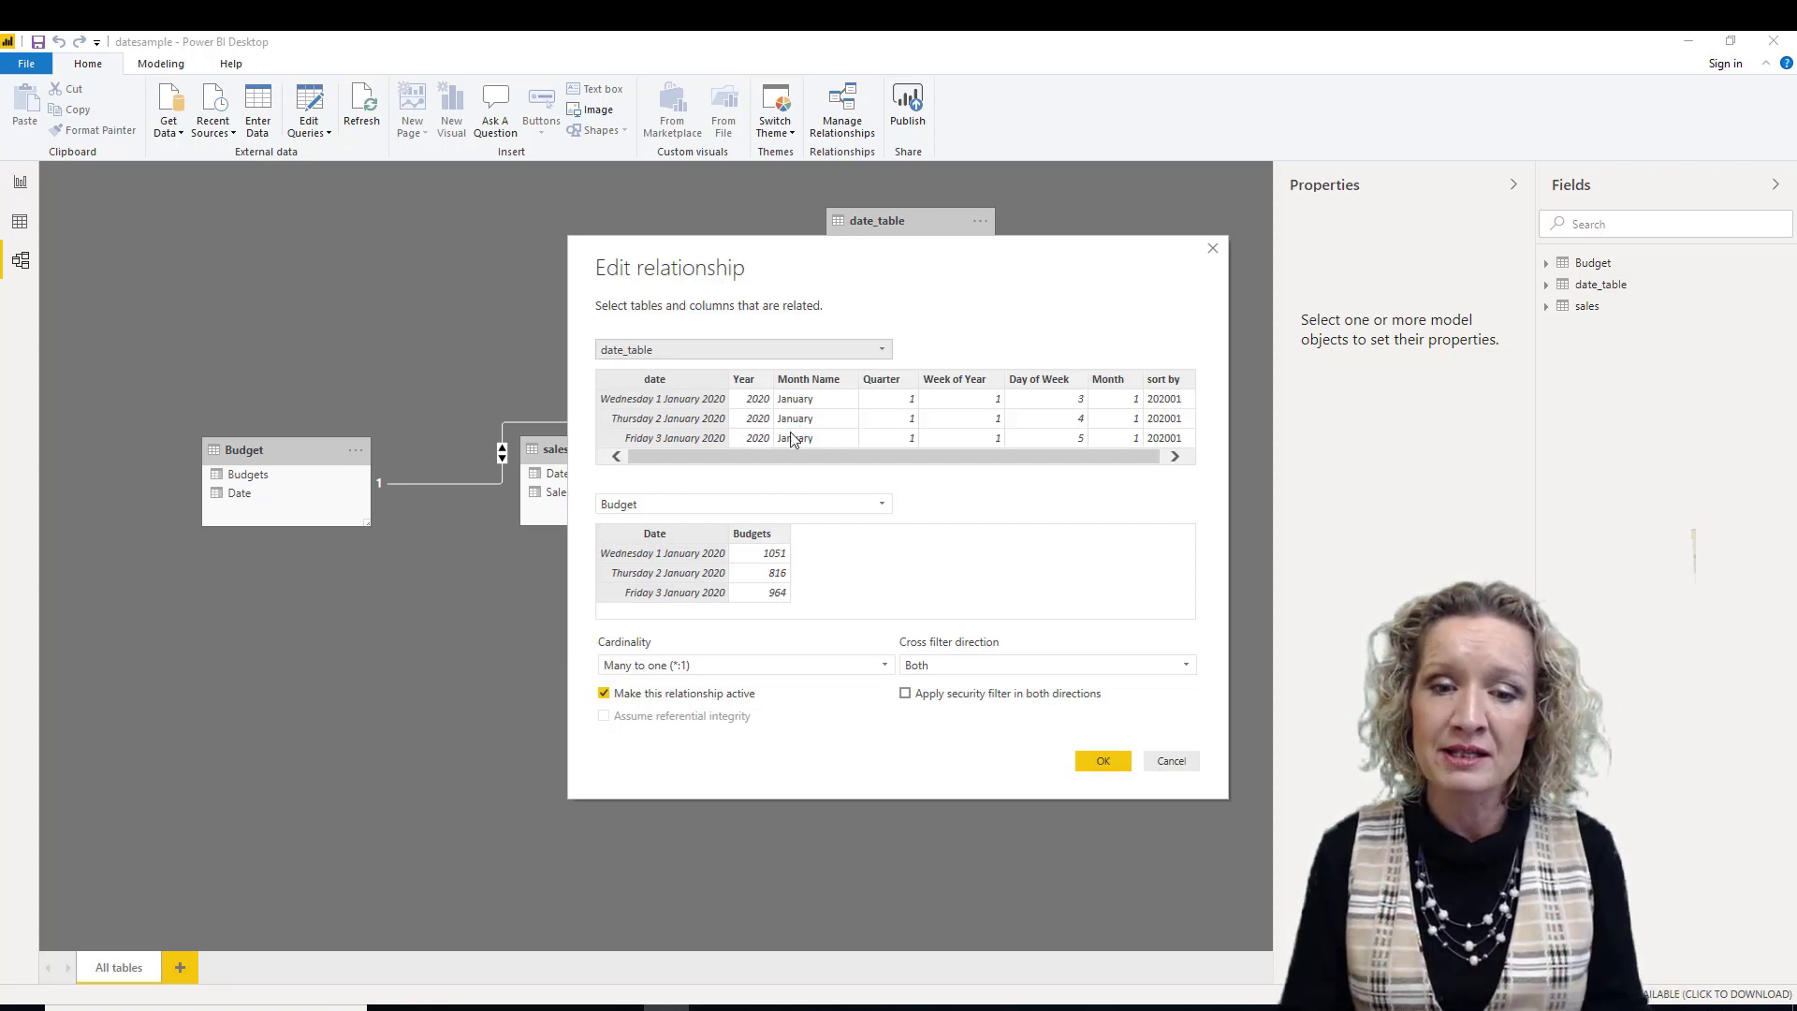
pyautogui.click(703, 666)
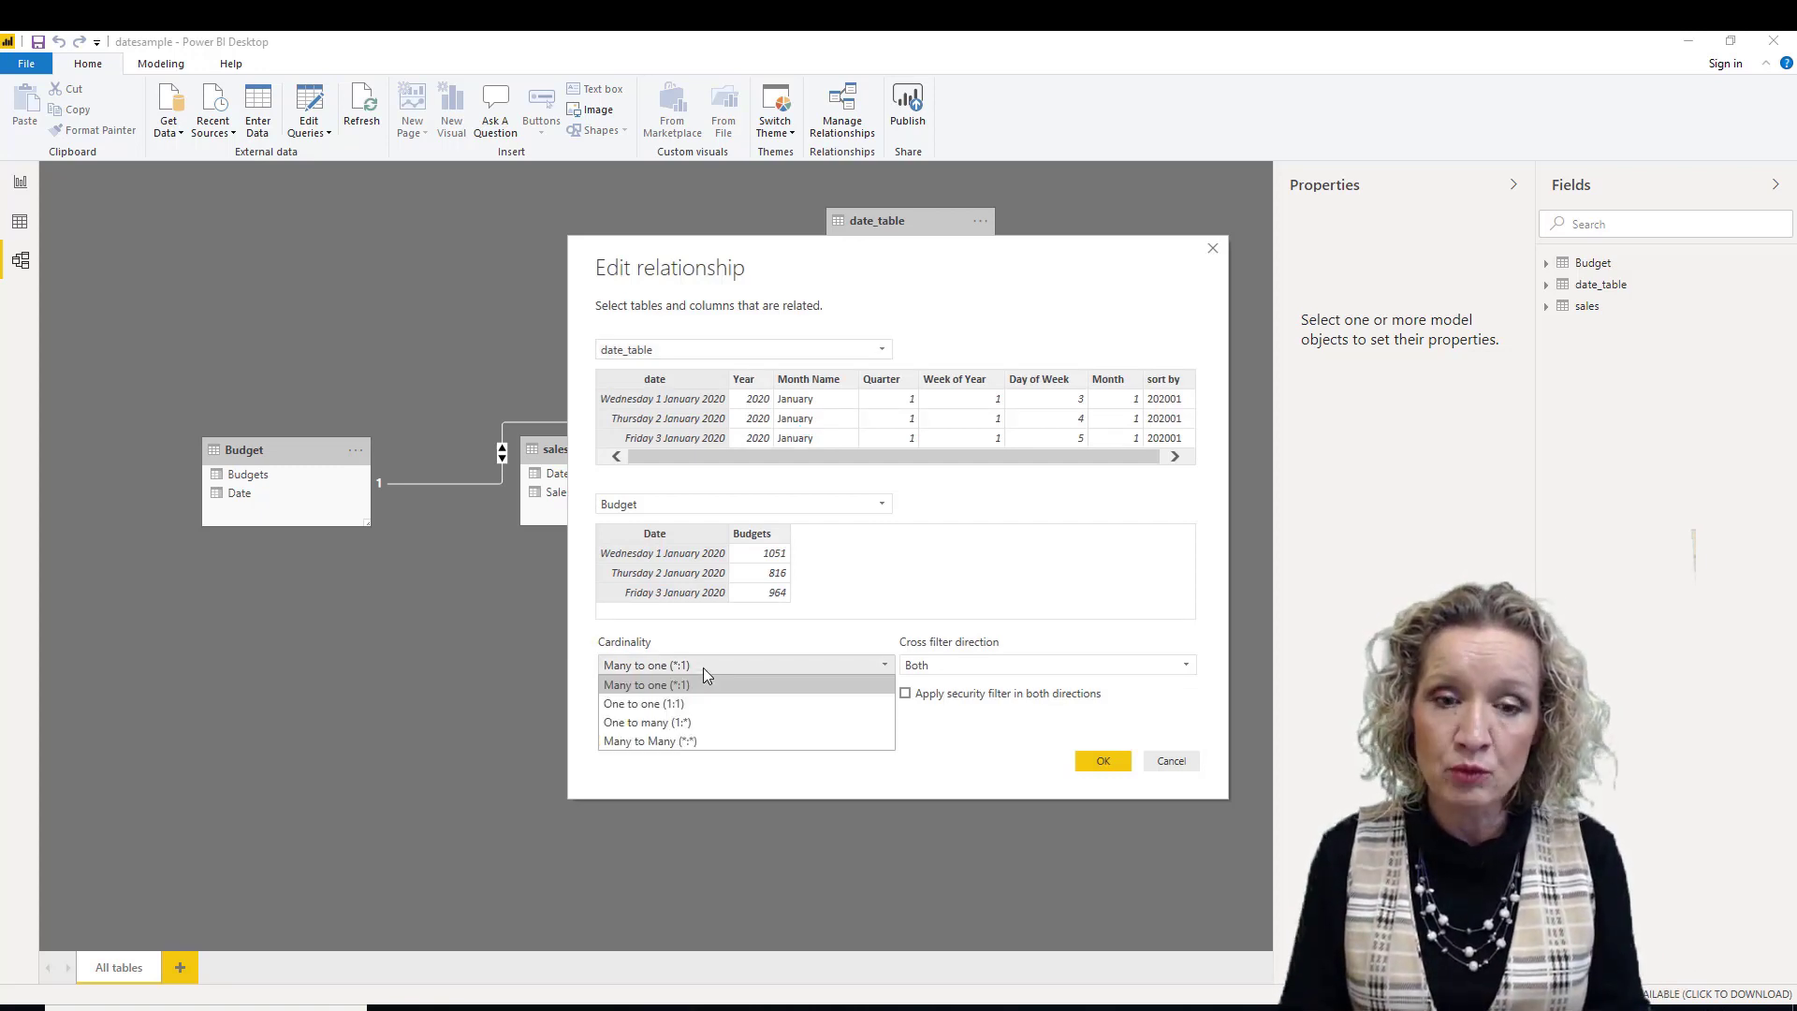
pyautogui.click(655, 723)
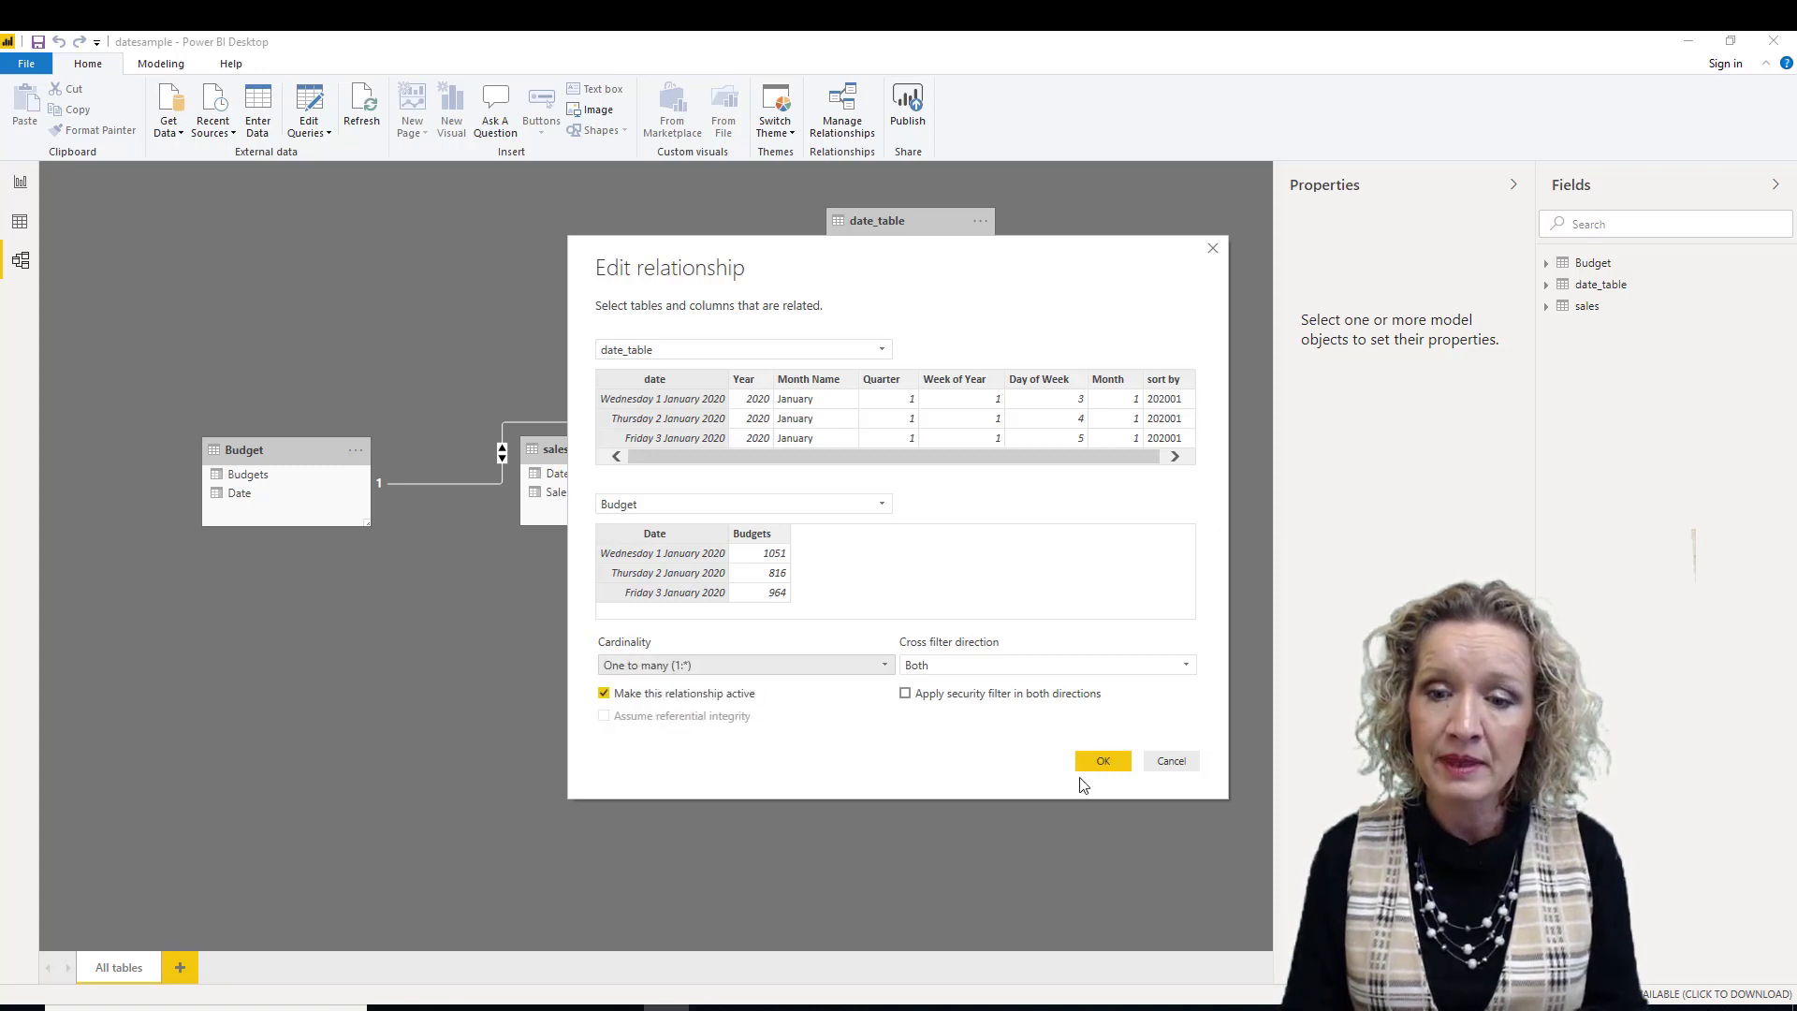
pyautogui.click(1100, 761)
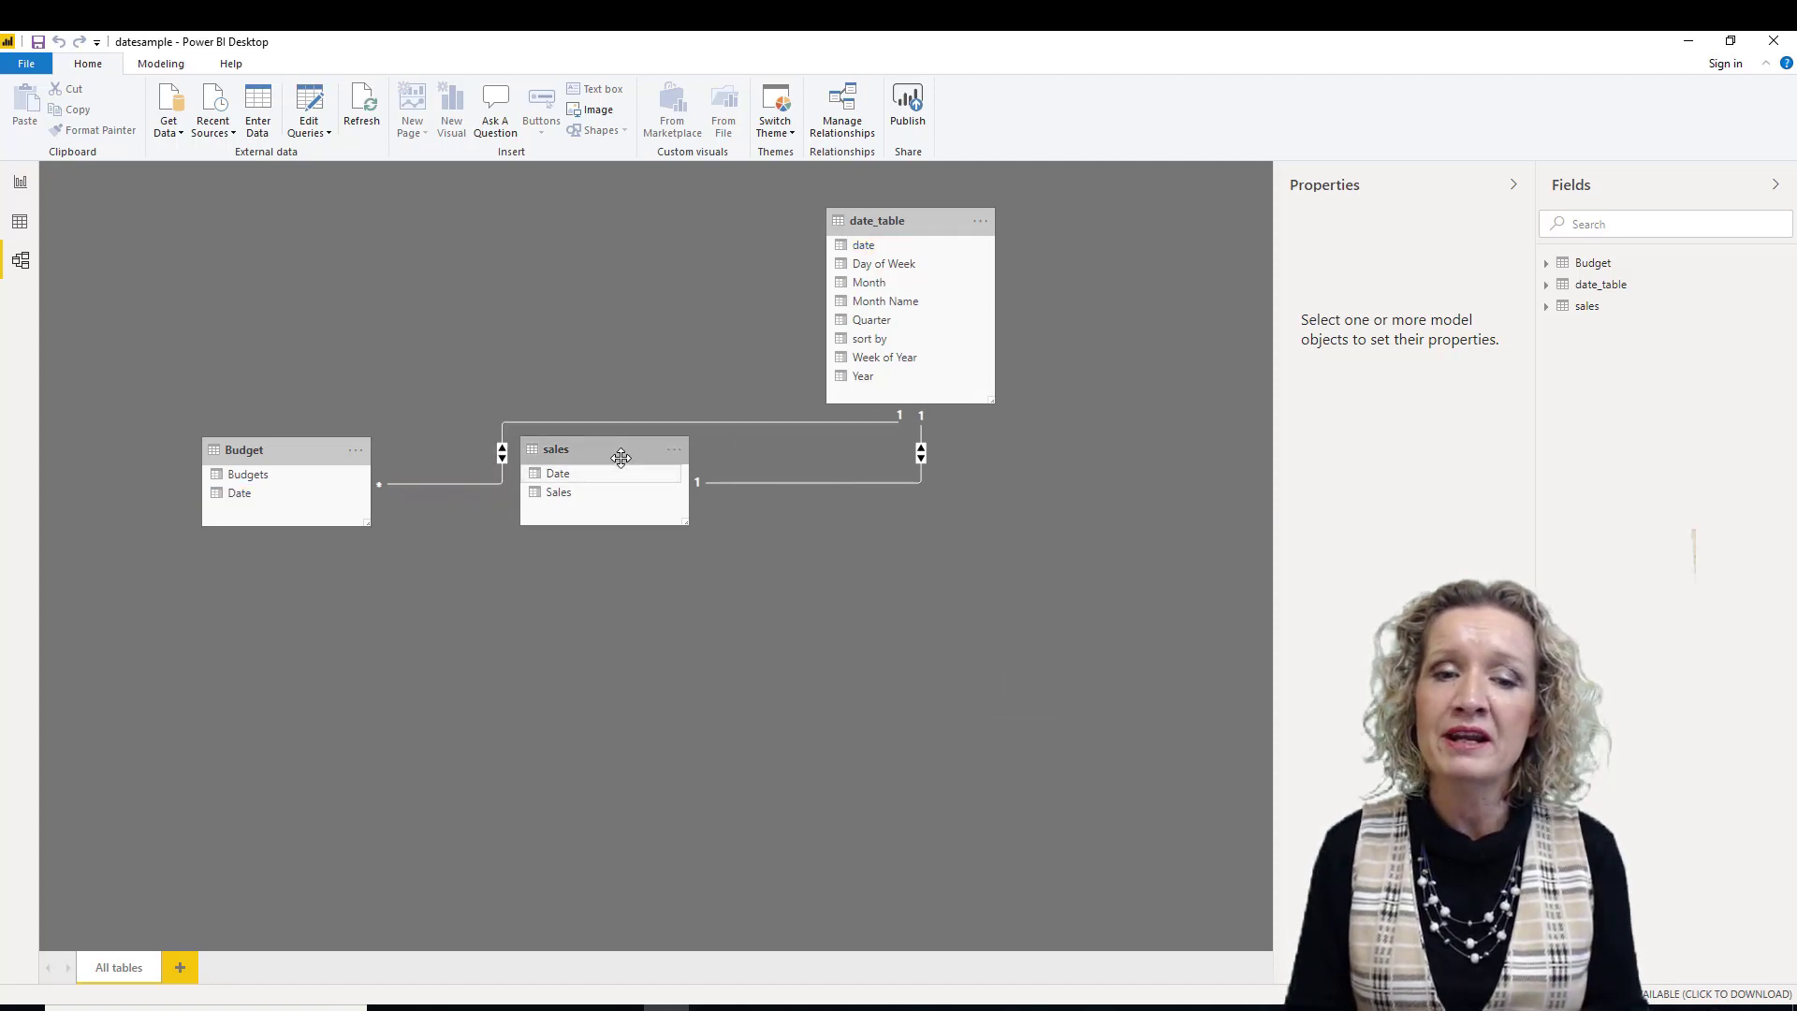
# Arrange the Budget and sales tables side by side beneath date_table in the model diagram
pyautogui.moveTo(621, 457); pyautogui.dragTo(1084, 531)
pyautogui.moveTo(286, 439); pyautogui.dragTo(761, 510)
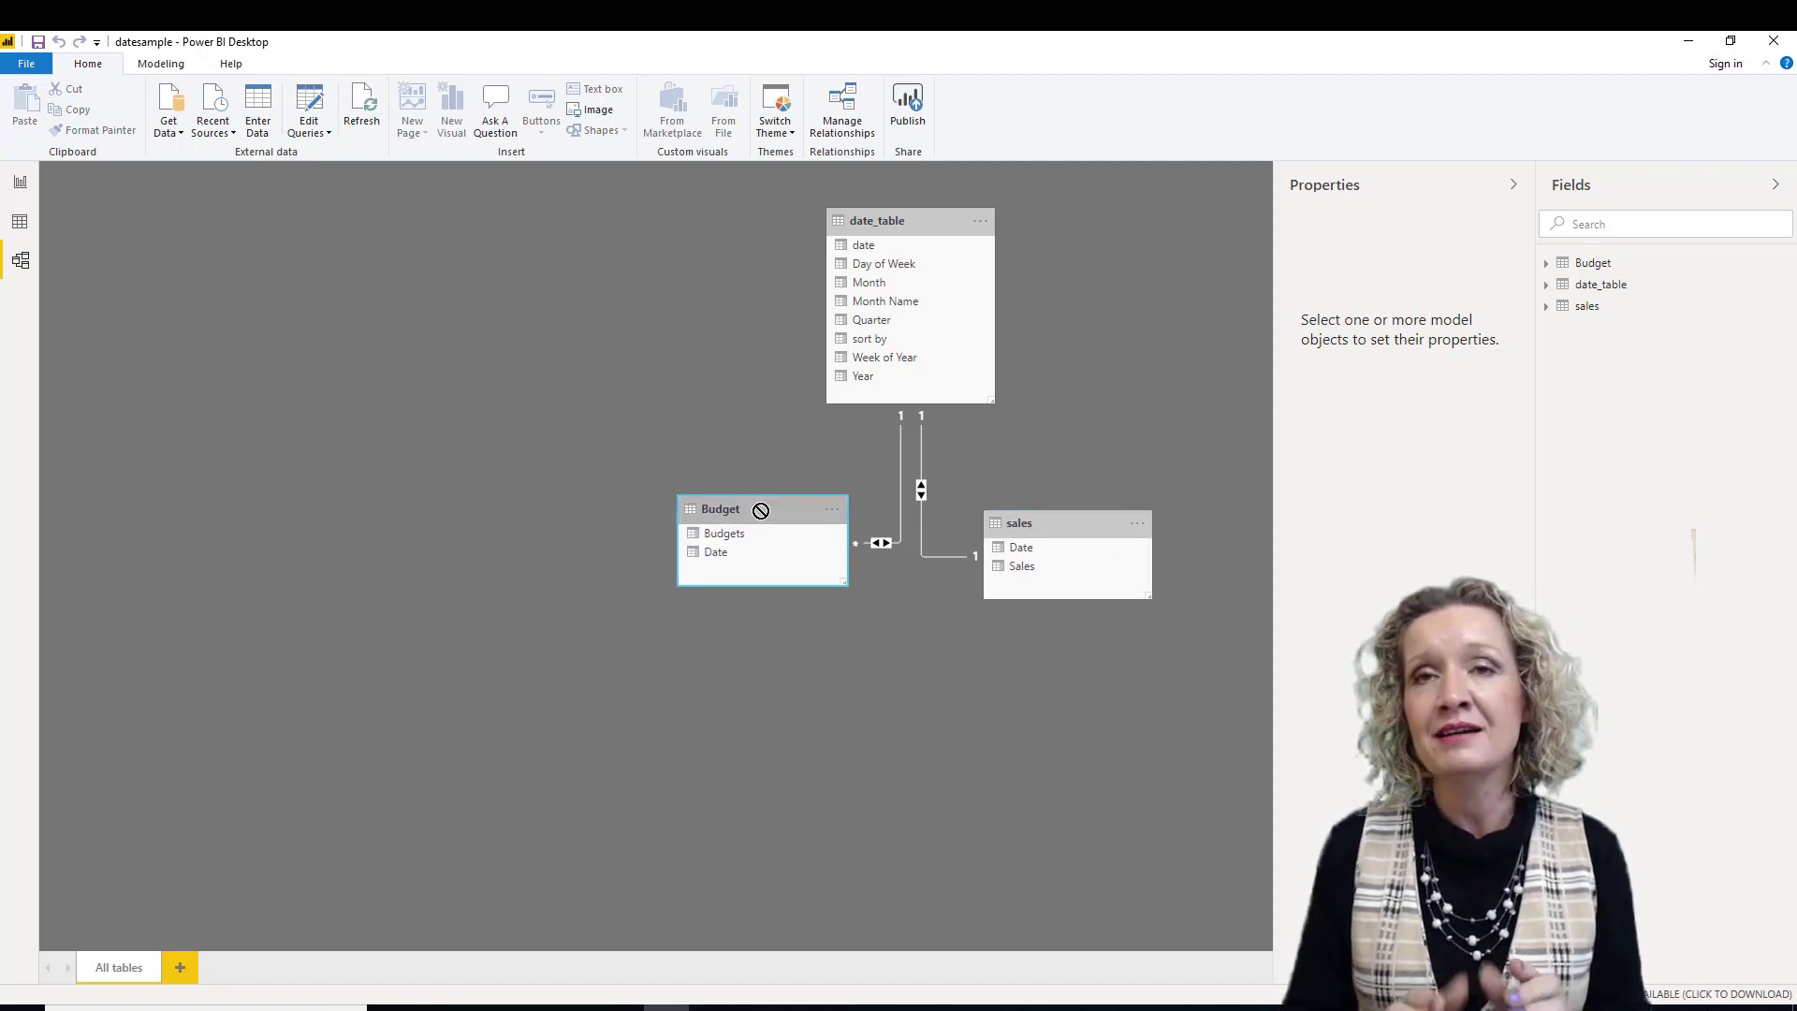